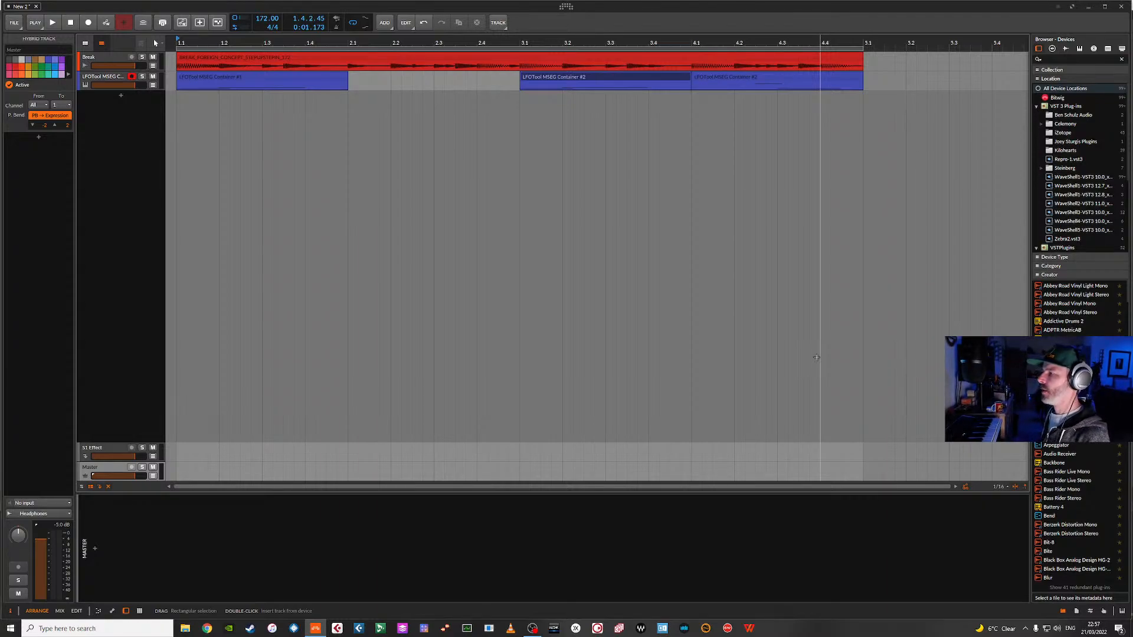
key(alt+Tab)
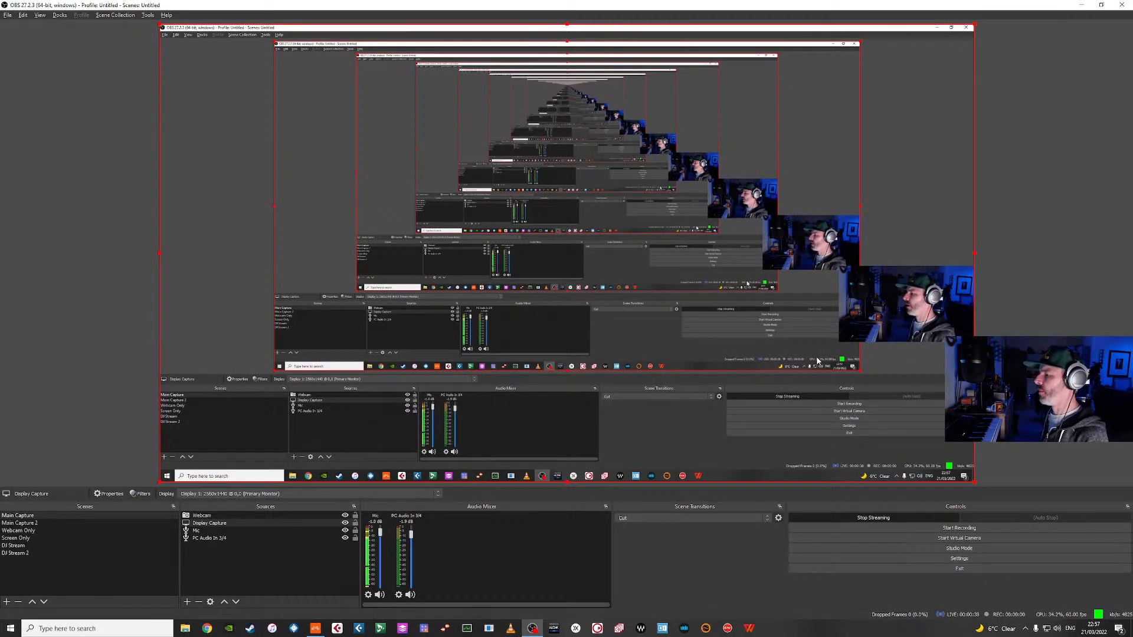
key(alt+Tab)
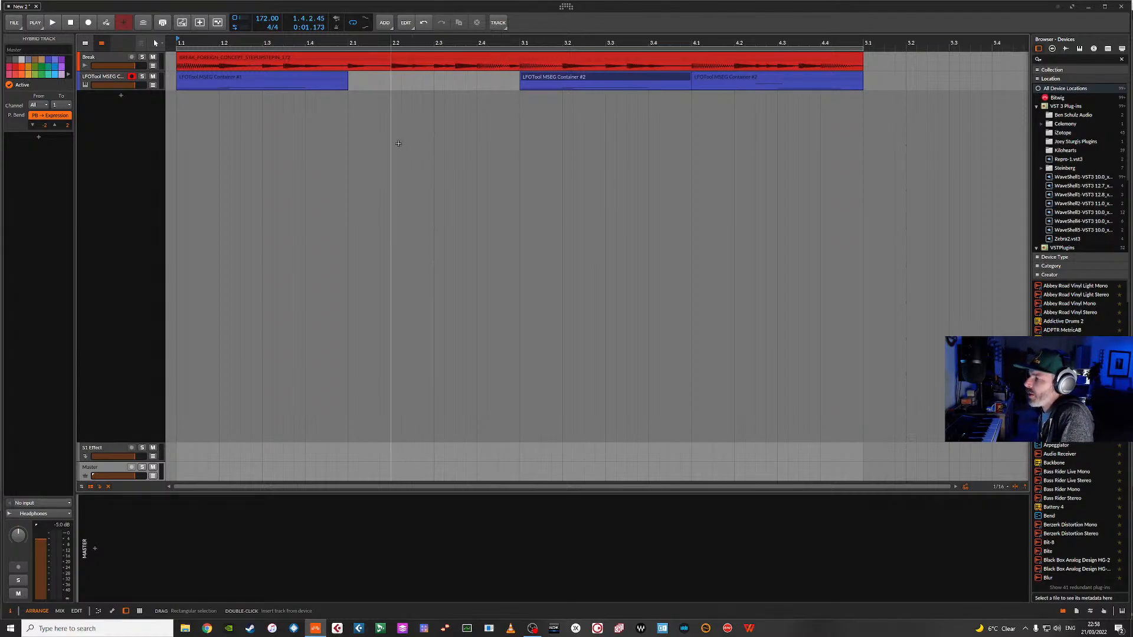
- Return the playhead to 1.1.1.00 and examine the Dirty FM Growler patch in the expanded grid editor
click(620, 80)
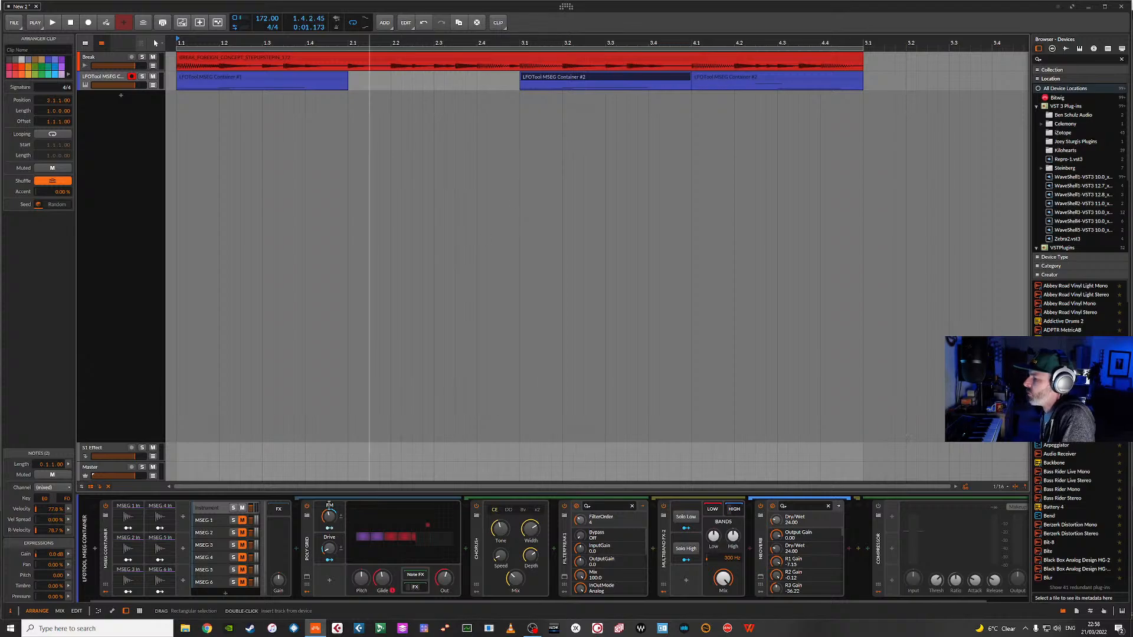
click(177, 44)
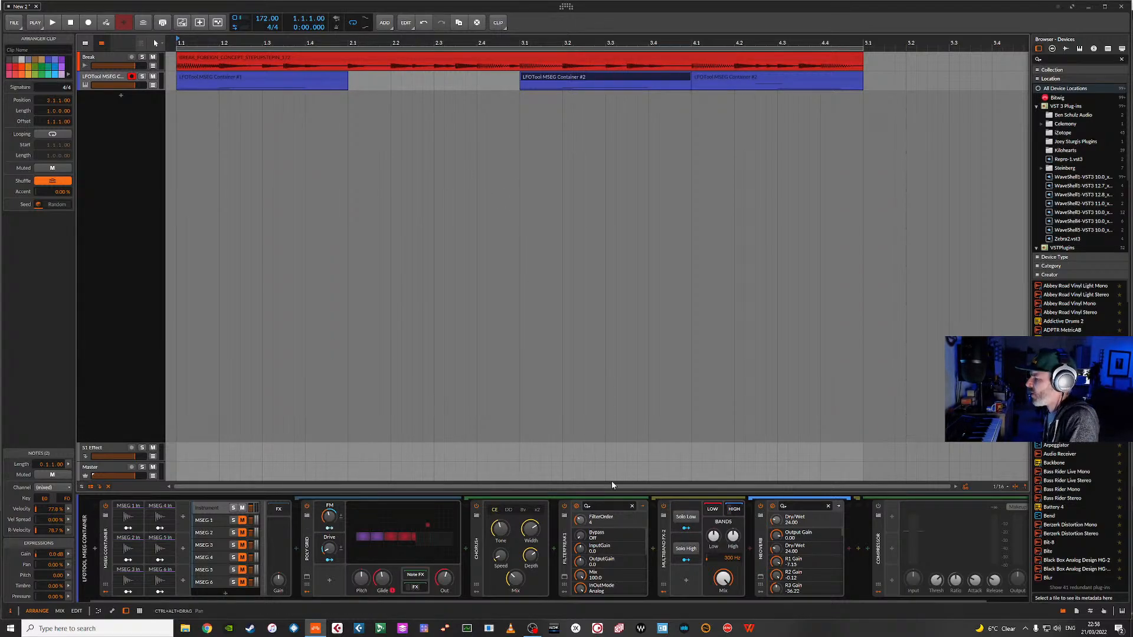
click(440, 529)
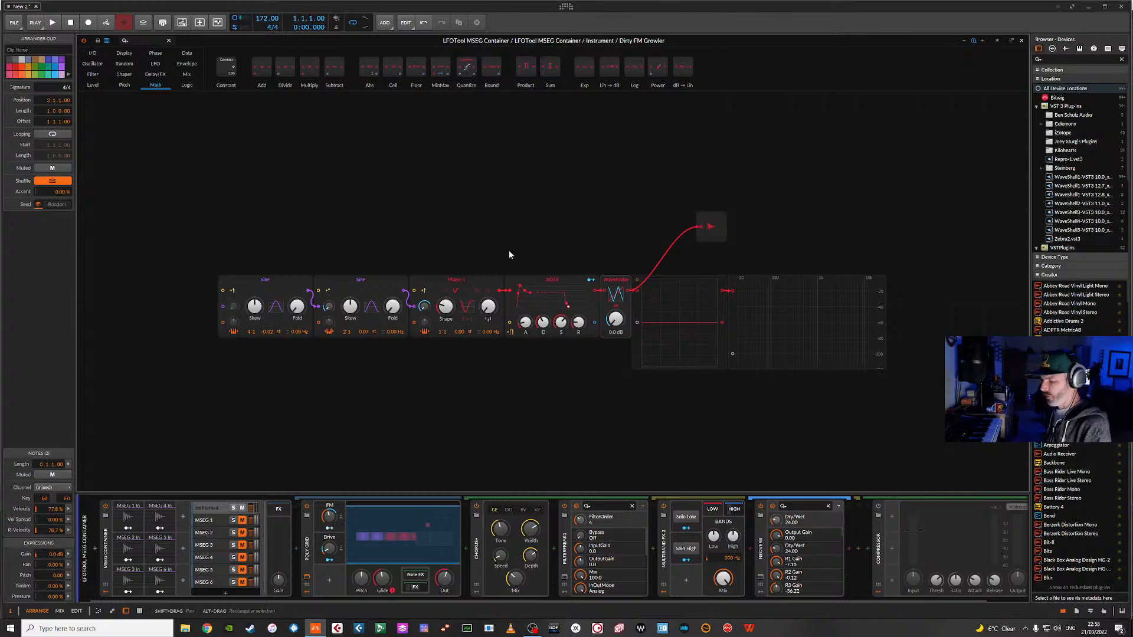
click(1021, 40)
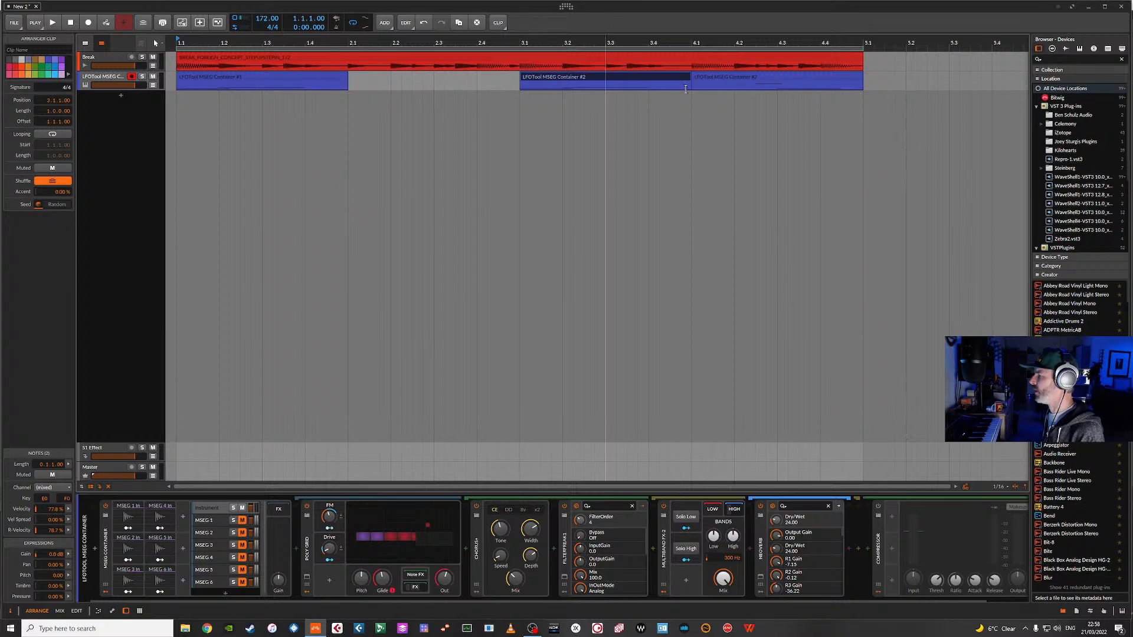
- Consolidate the three LFOTool MSEG Container clips into one clip and play the arrangement back
drag(793, 109, 221, 76)
right_click(221, 76)
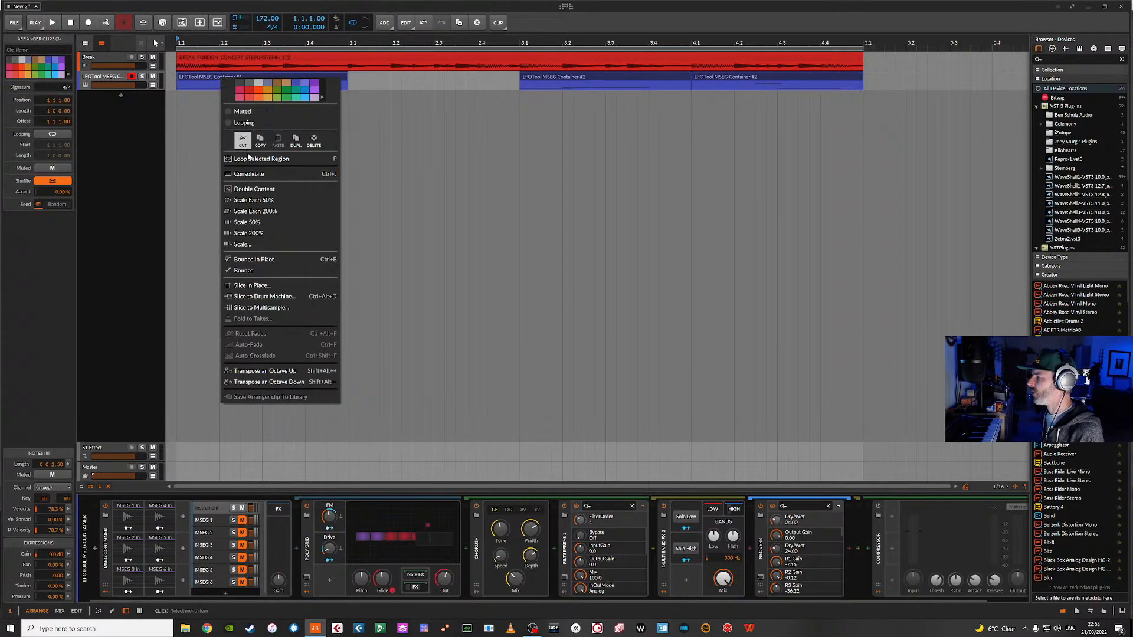
click(249, 174)
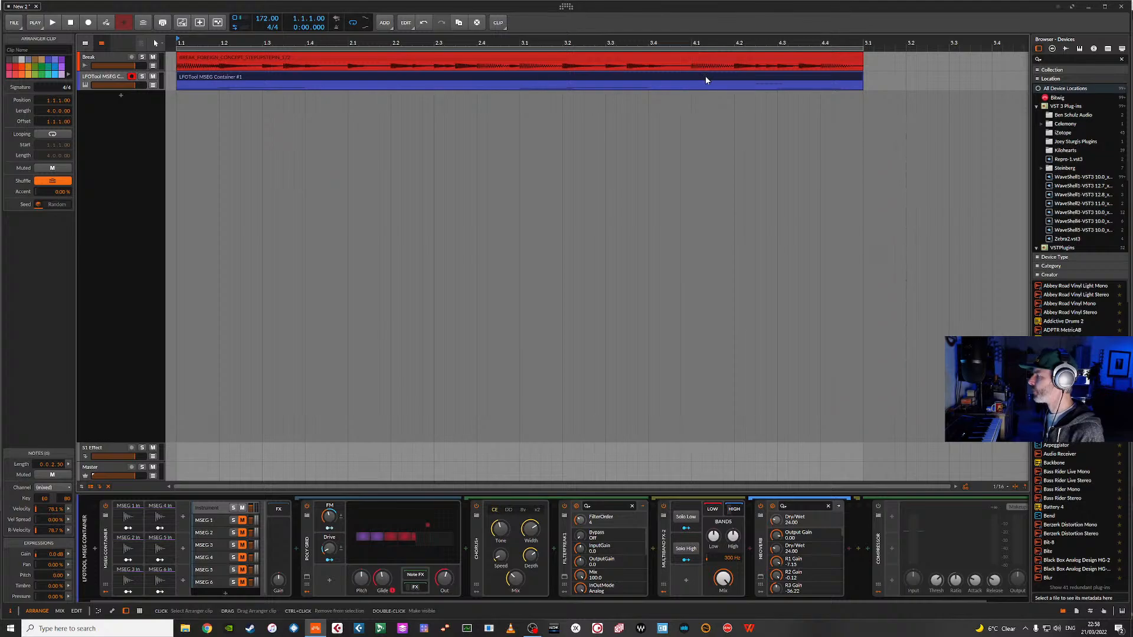
key(space)
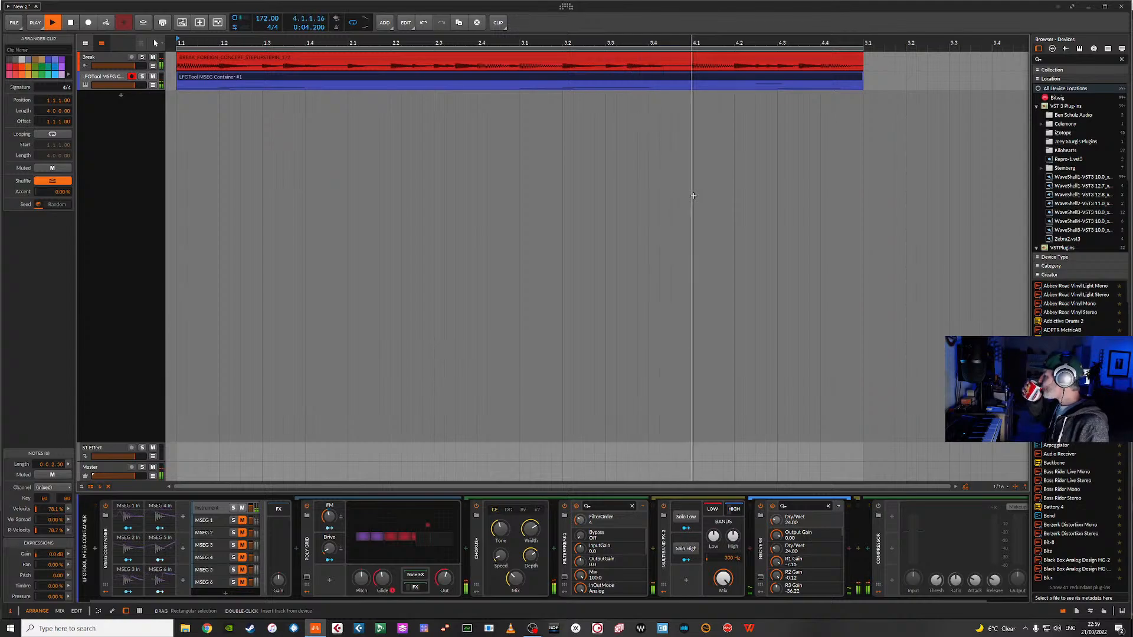
key(space)
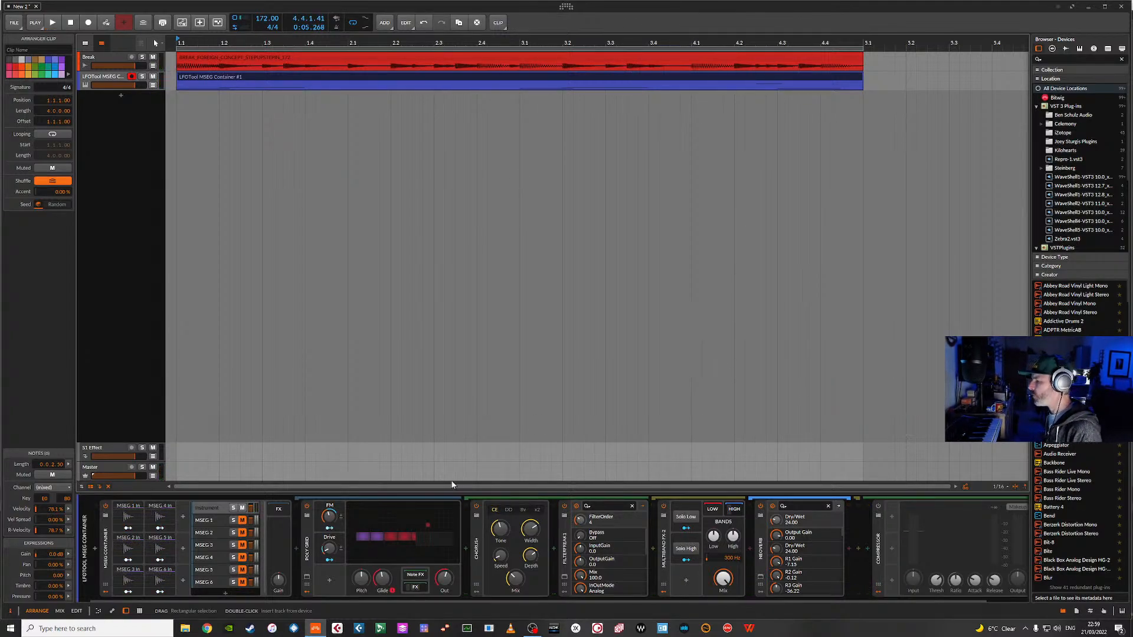
- Delete the Poly Grid instrument and its surrounding MSEG Container from the instrument track
click(306, 552)
key(Delete)
click(111, 547)
key(Delete)
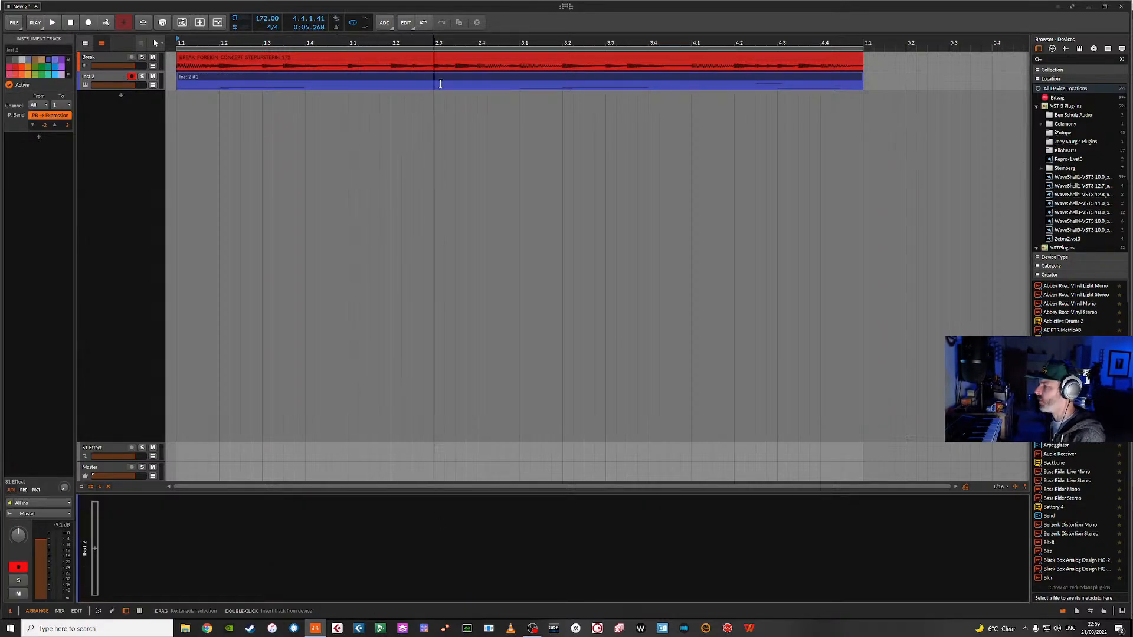
- Find presets with the search "lfo" and insert the LFOTool MSEG Container preset on the empty instrument track
click(444, 75)
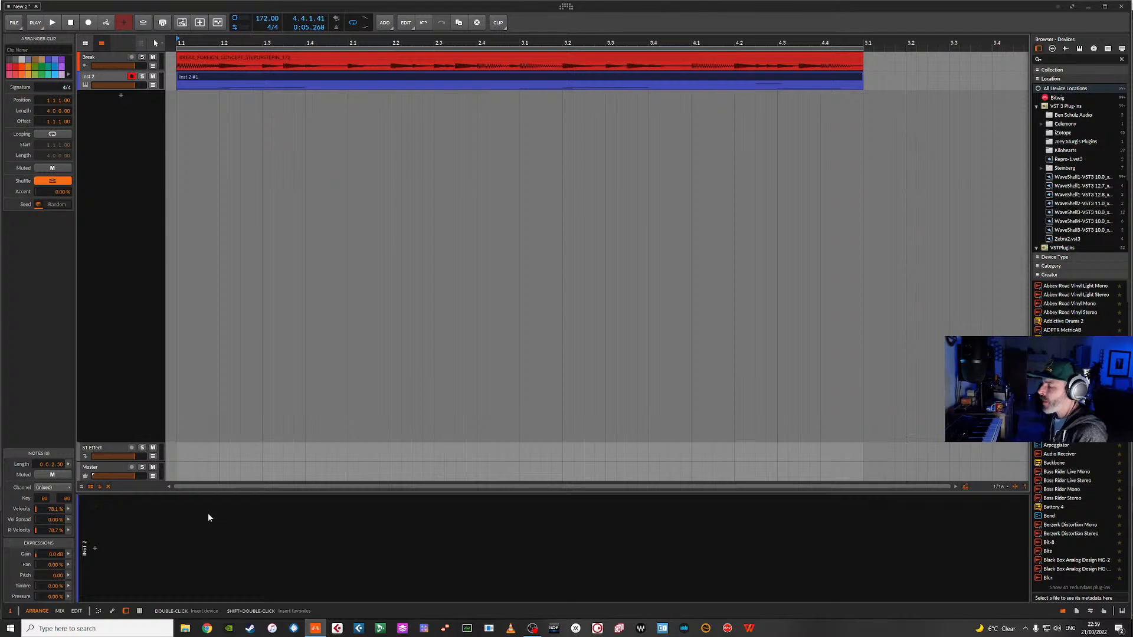
double_click(93, 550)
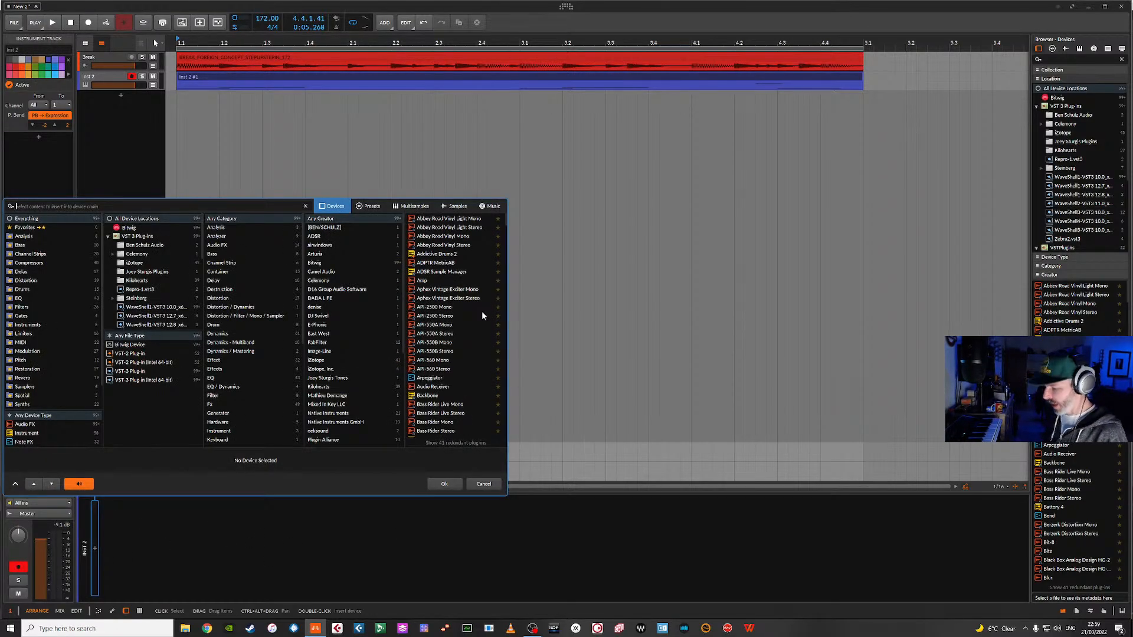
text(lfo)
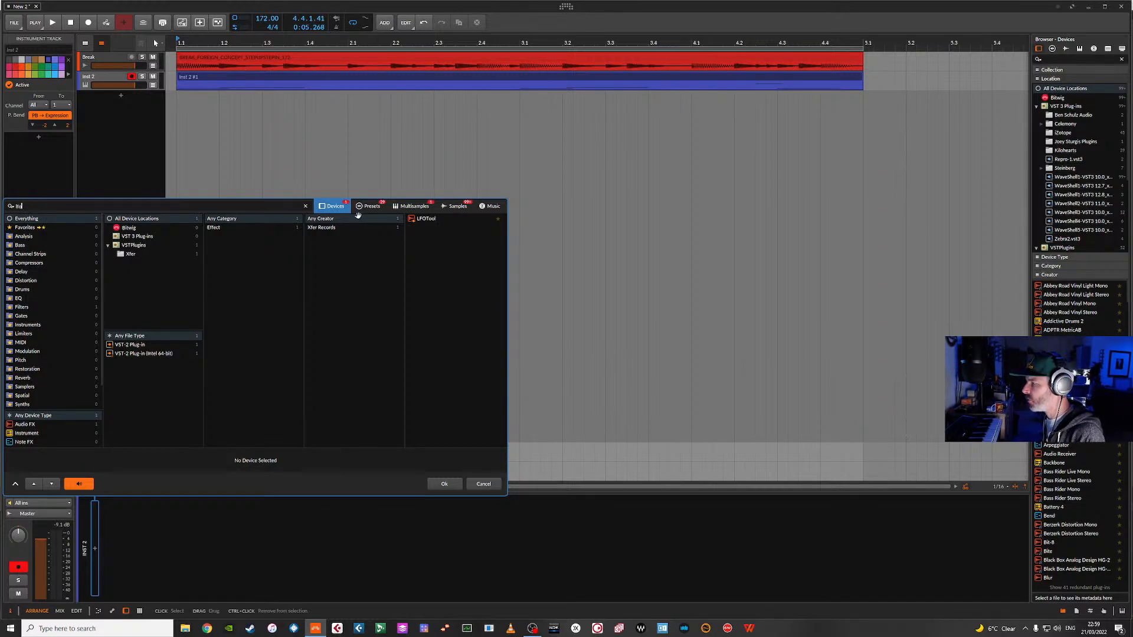
click(370, 206)
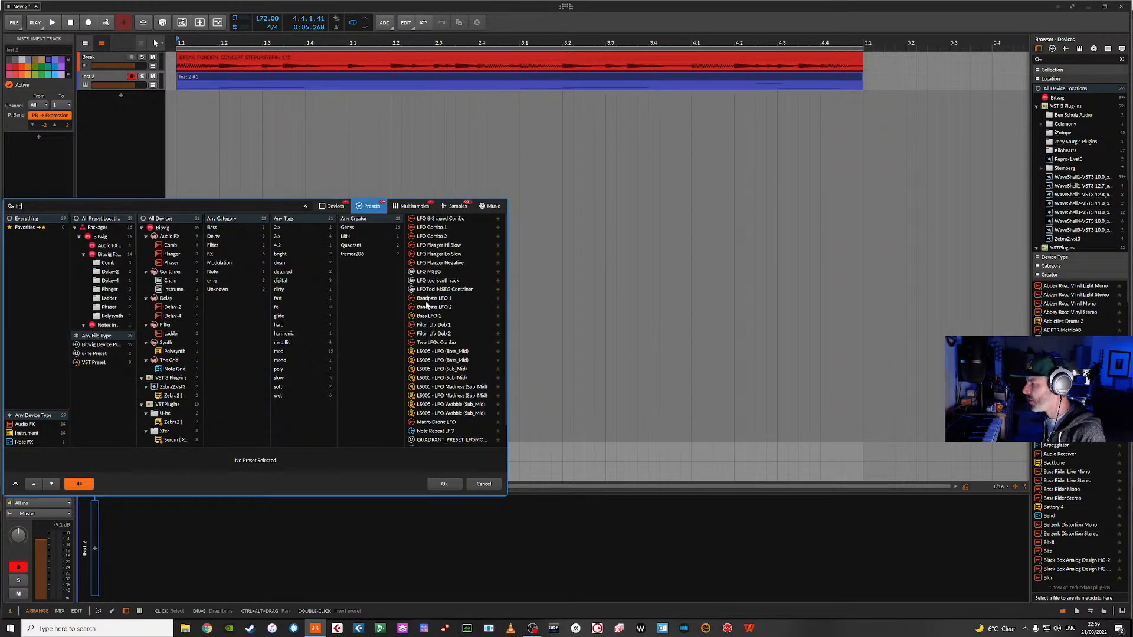
double_click(449, 290)
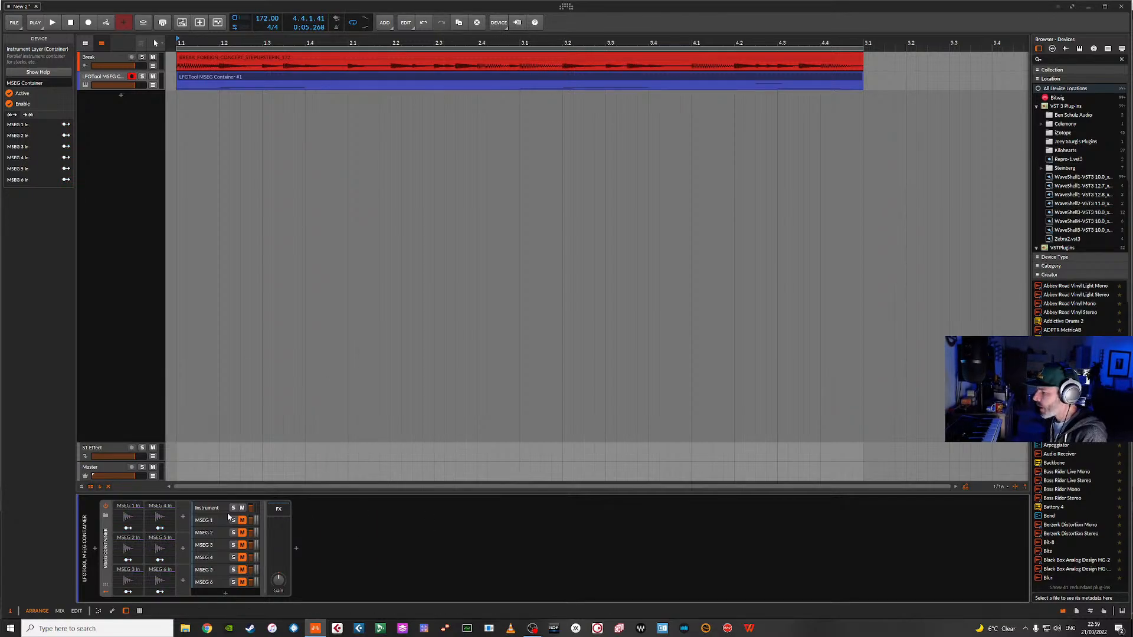
- Inspect the Poly Grid in the container's Instrument layer and delete it from that layer
click(207, 510)
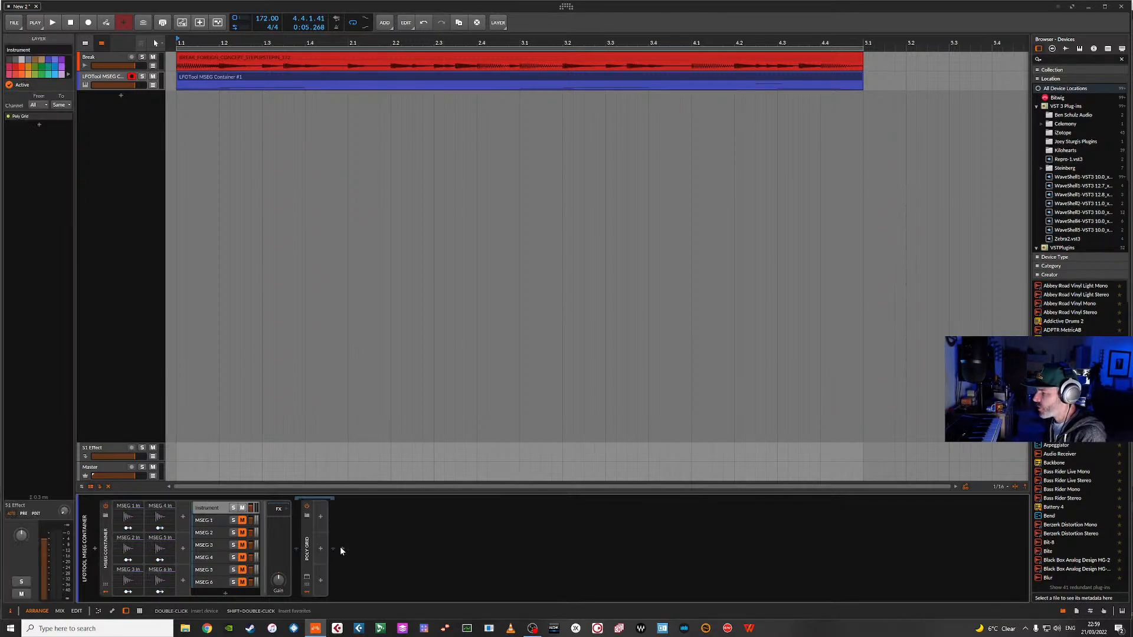
click(309, 546)
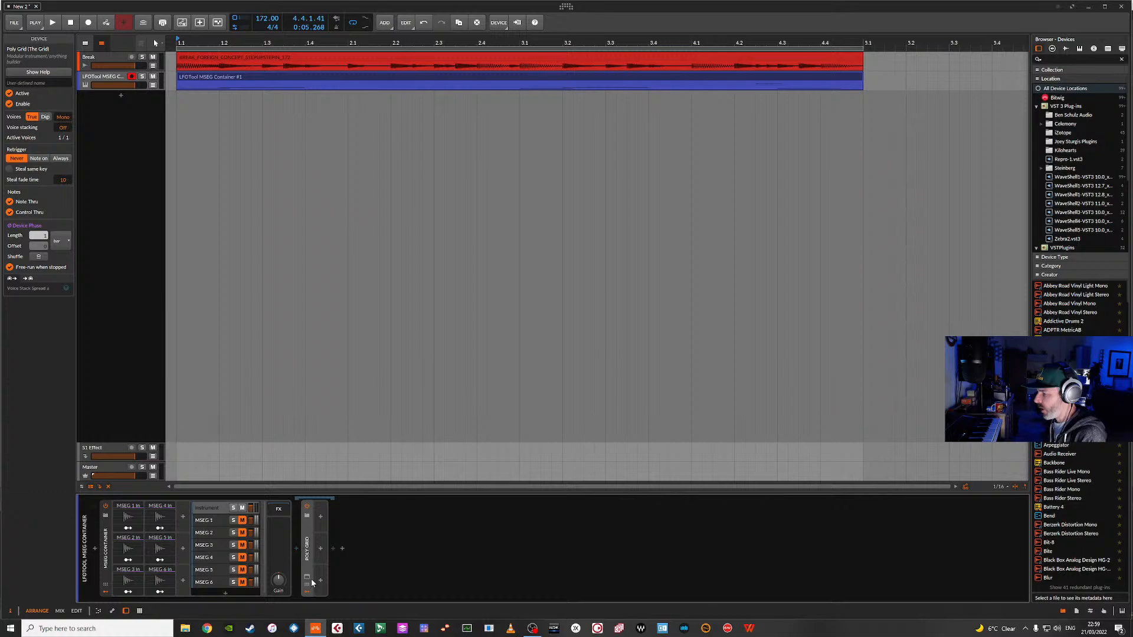
click(307, 577)
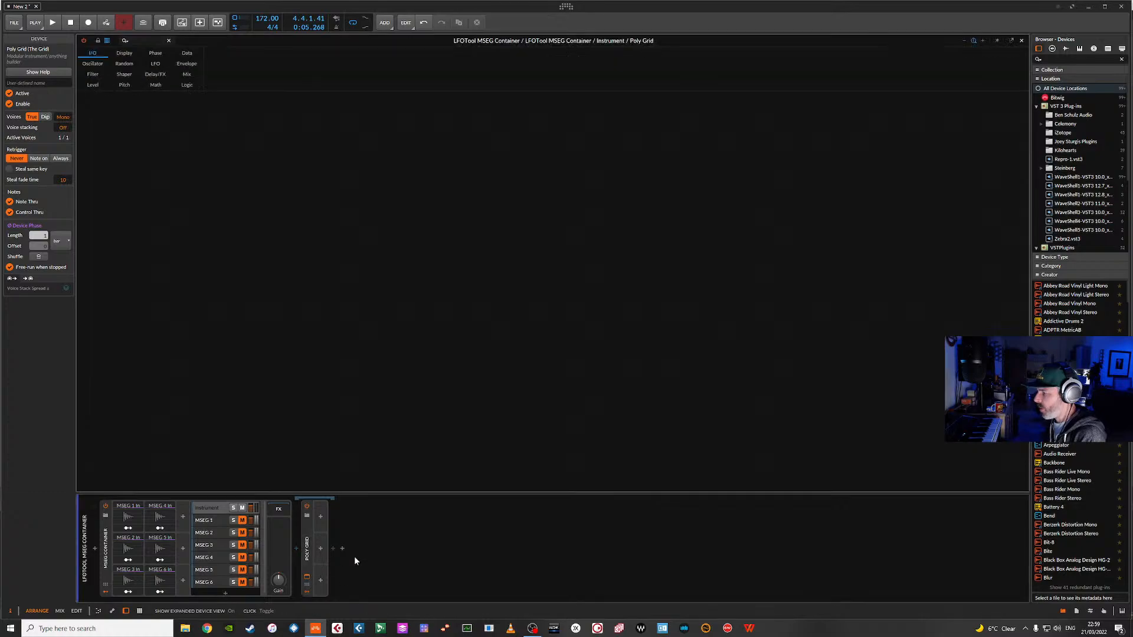
click(307, 553)
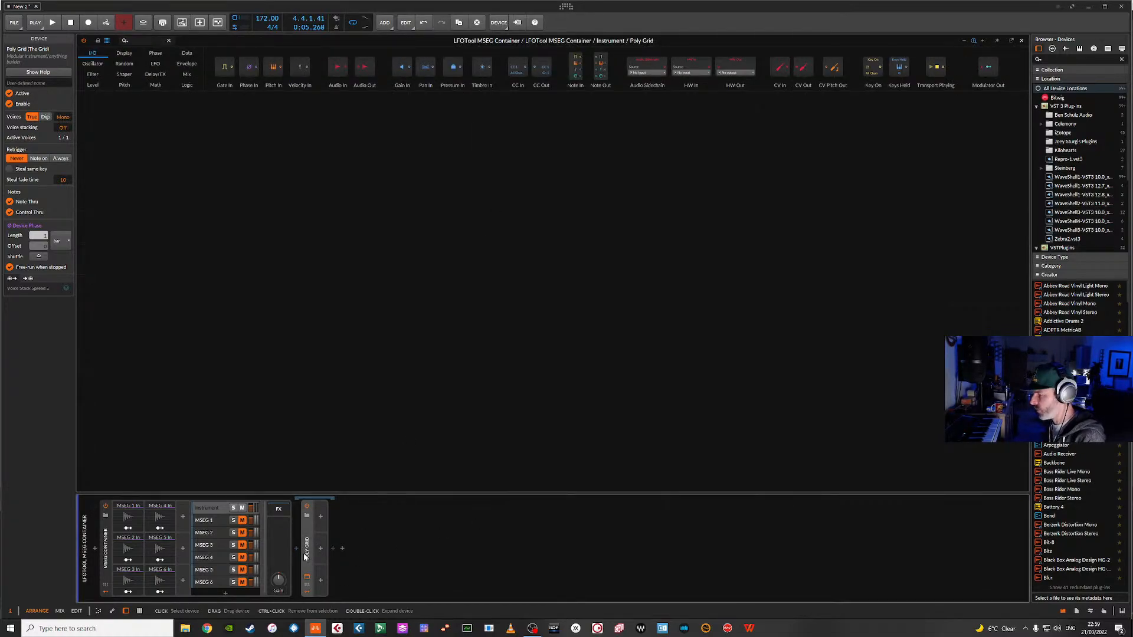
key(Delete)
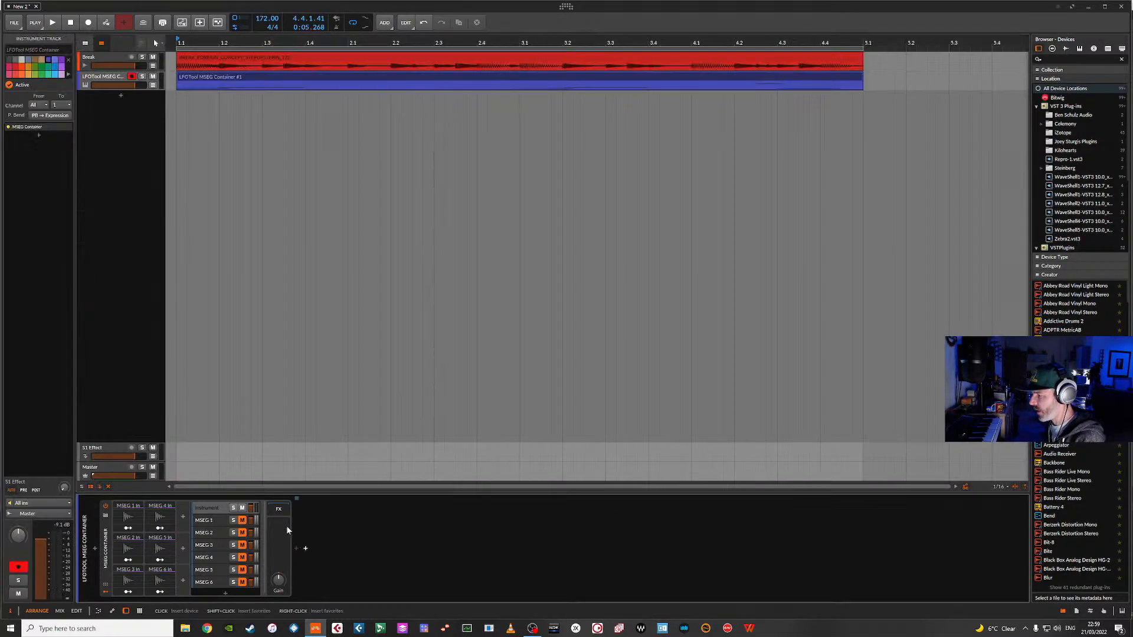
- Save the MSEG Container to the library as LFOTool MSEG Container, replacing the existing preset
click(213, 509)
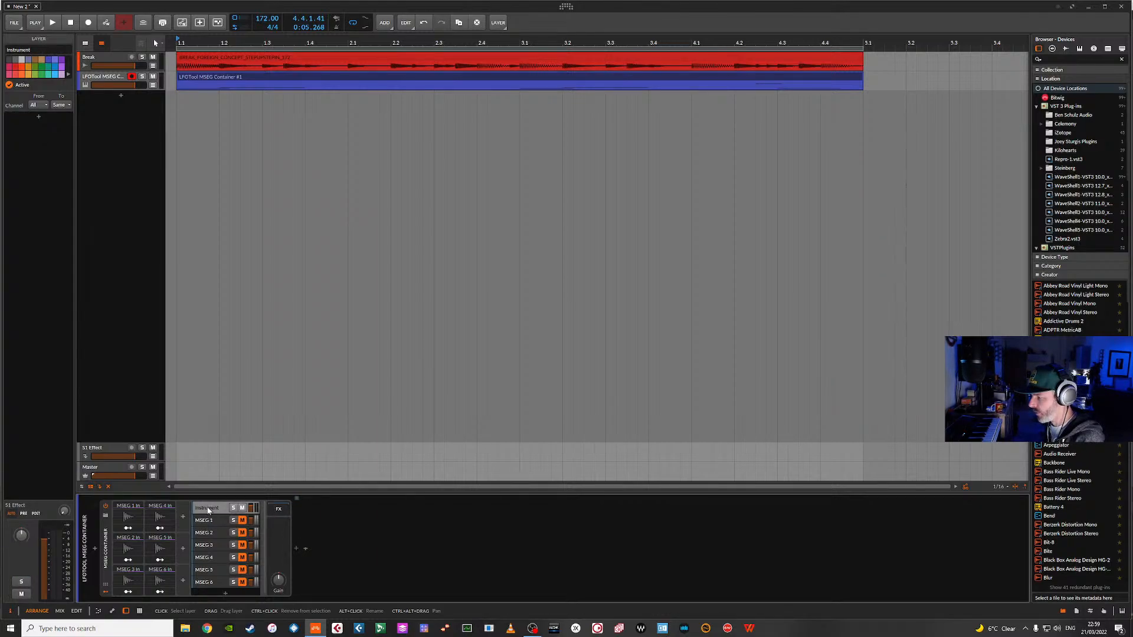
right_click(106, 552)
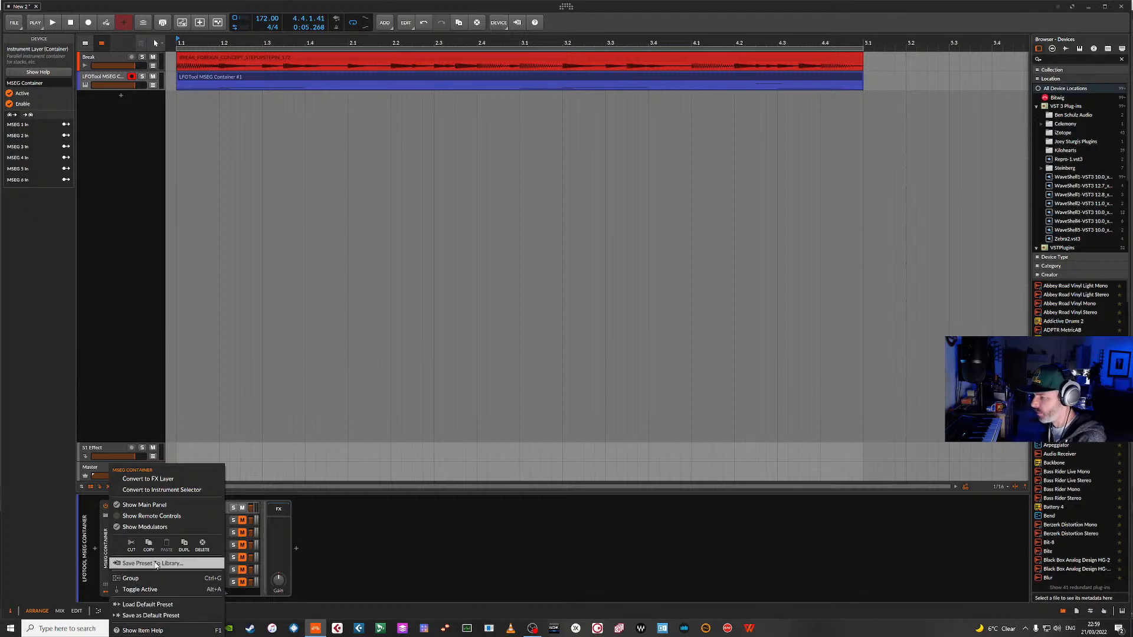
click(156, 564)
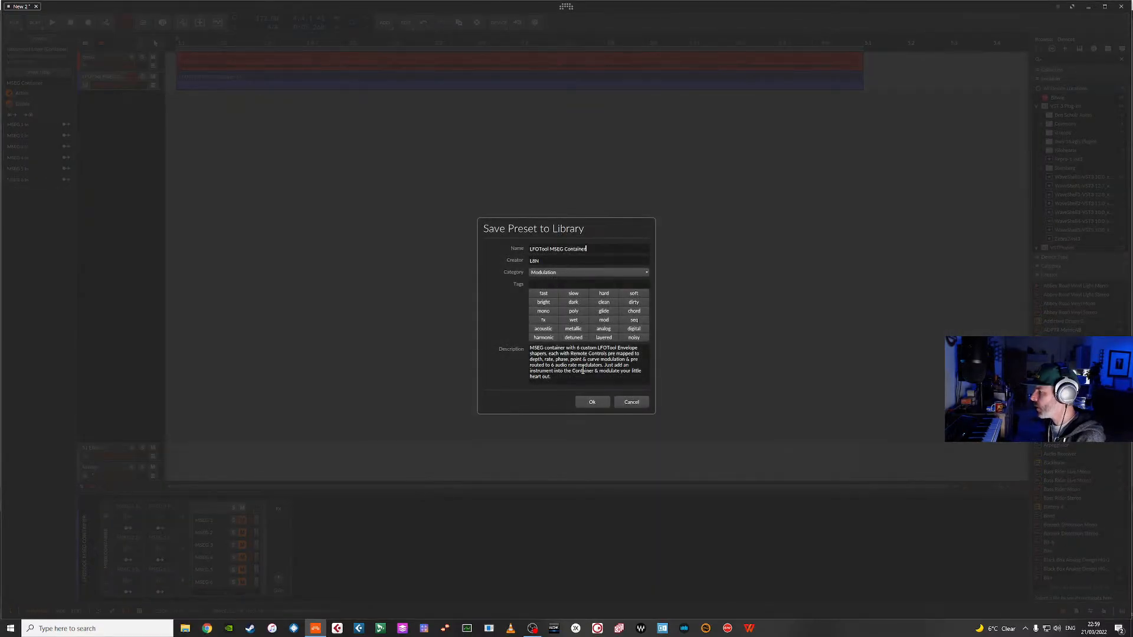
click(592, 403)
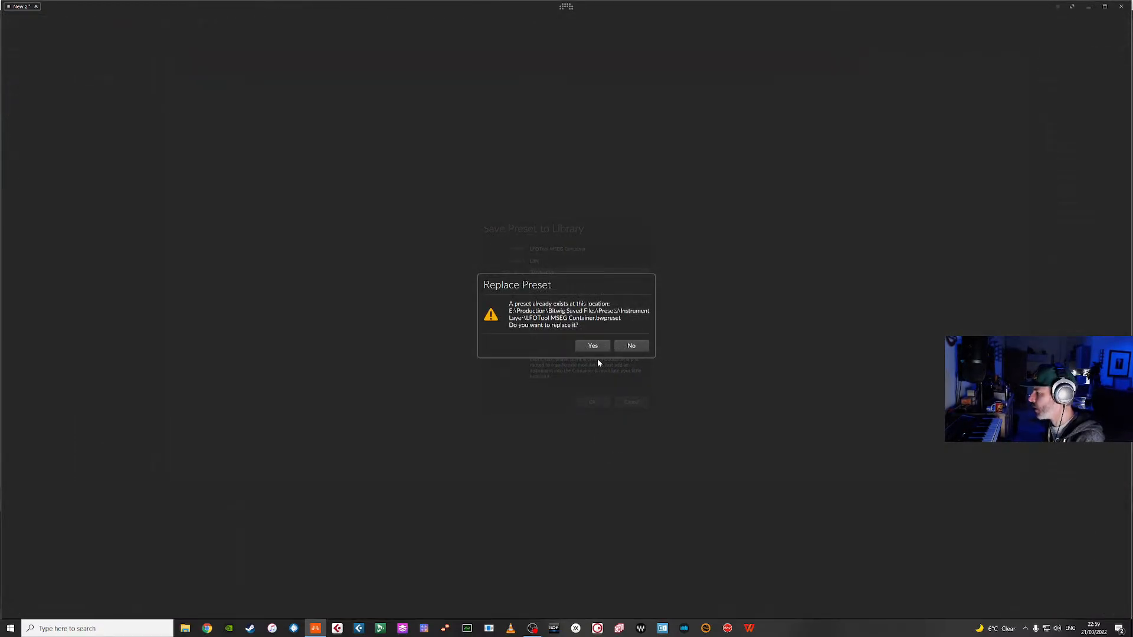
click(593, 346)
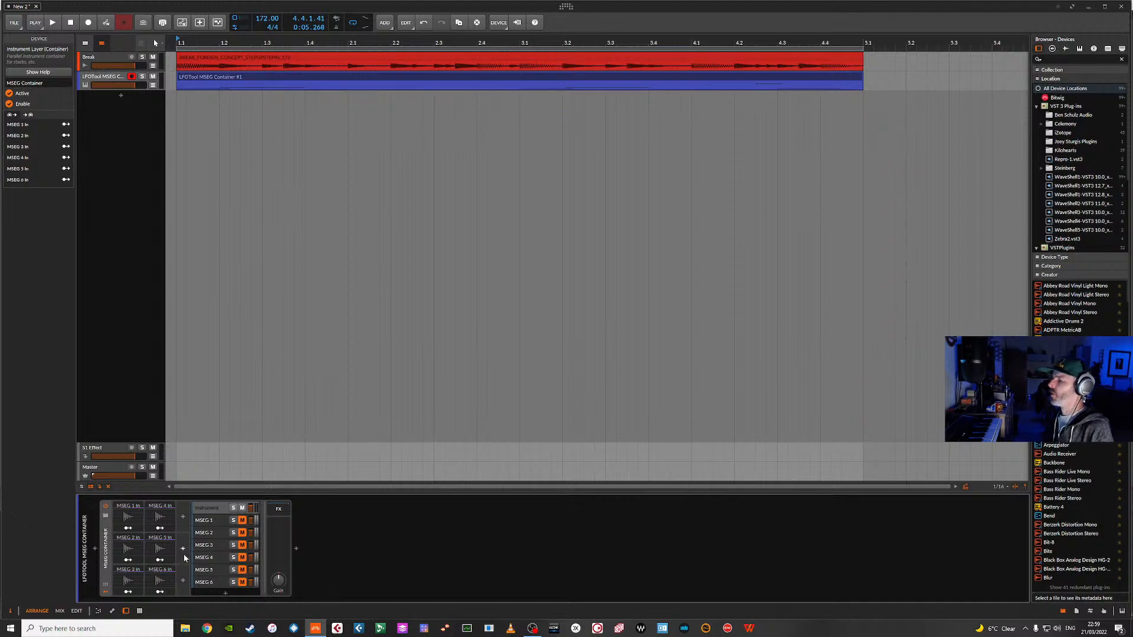
- Insert a Poly Grid device into the container's Instrument layer
click(208, 507)
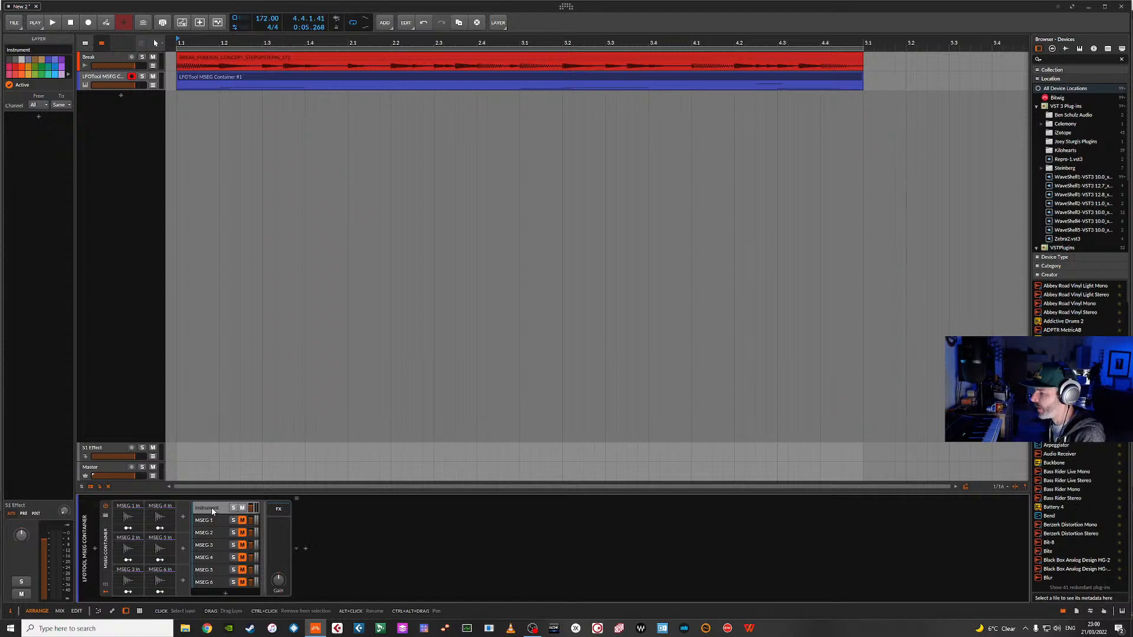
click(296, 548)
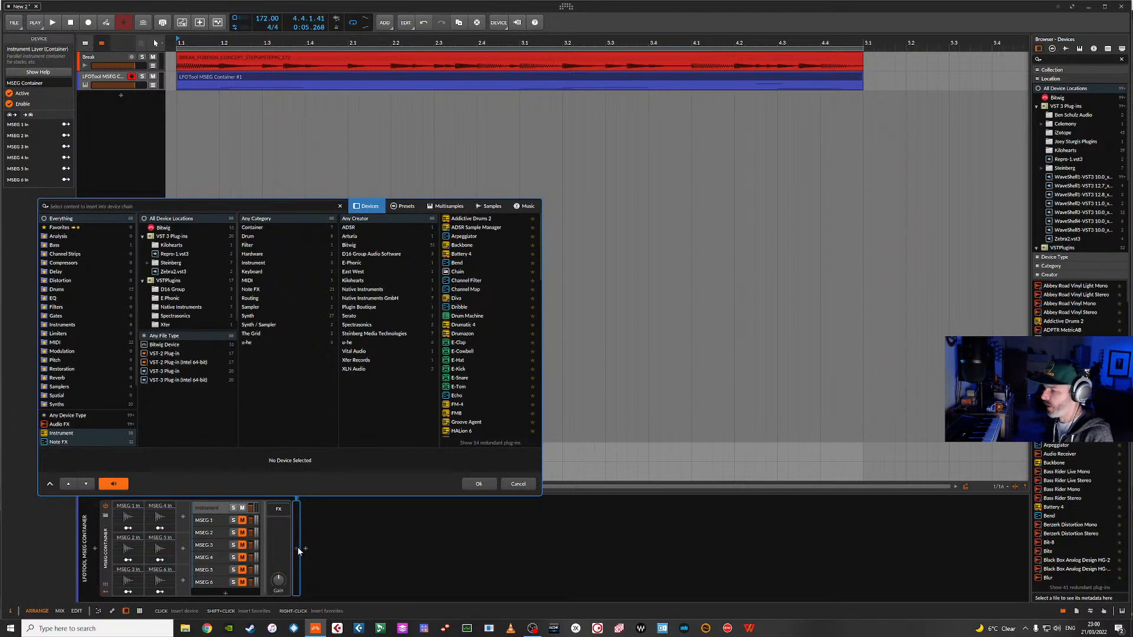
text(poly)
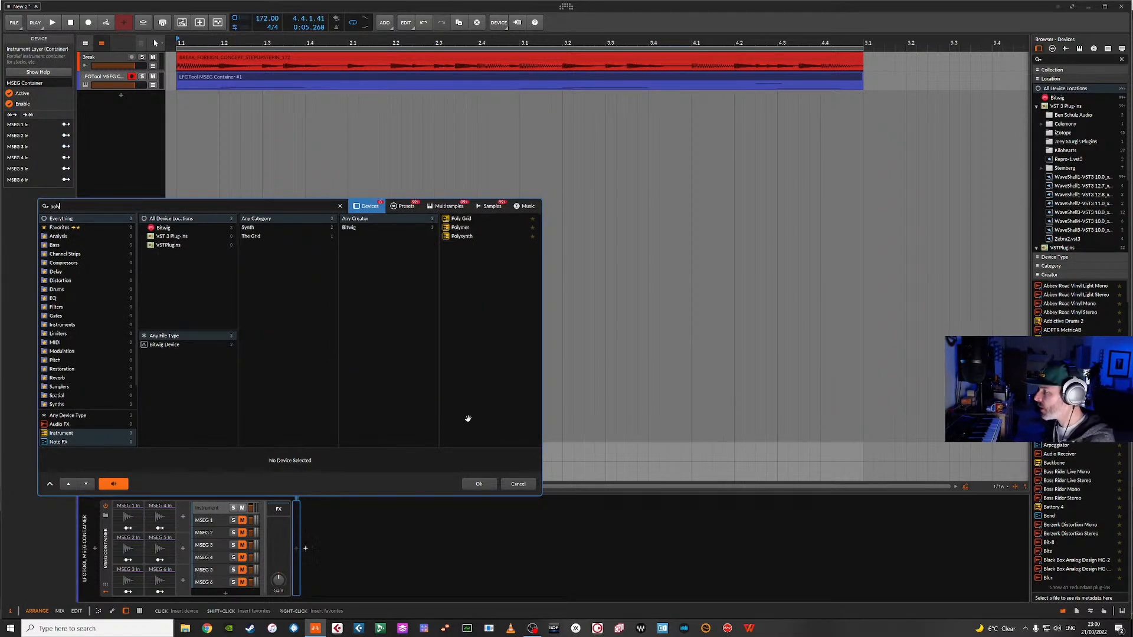
double_click(461, 219)
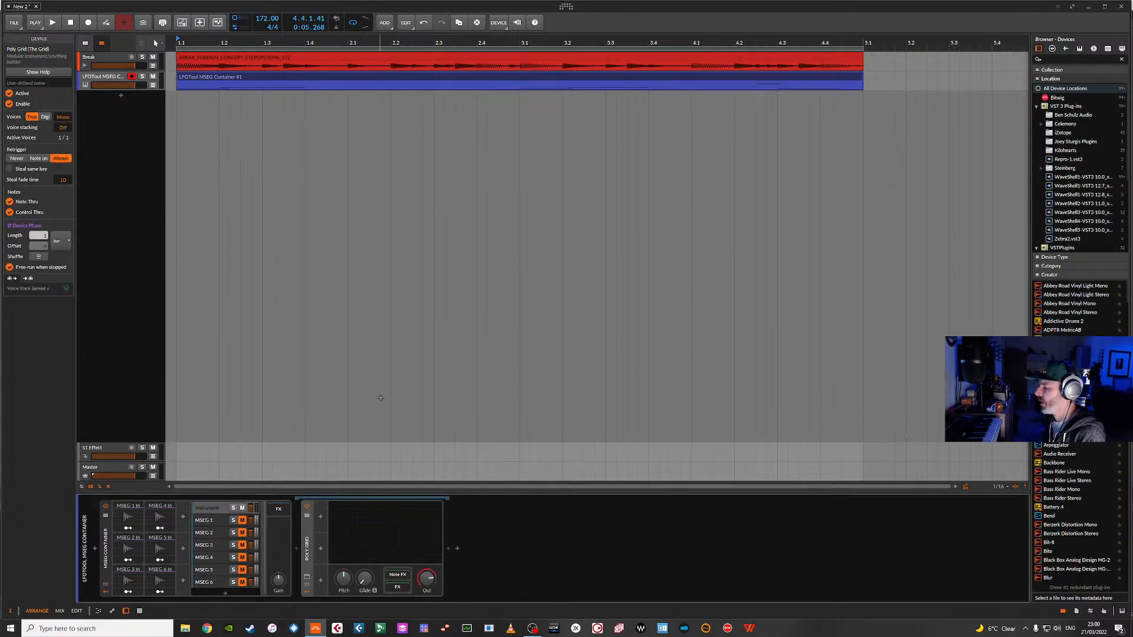
- Open the new Poly Grid's expanded editor and set its Retrigger option to Never
click(380, 534)
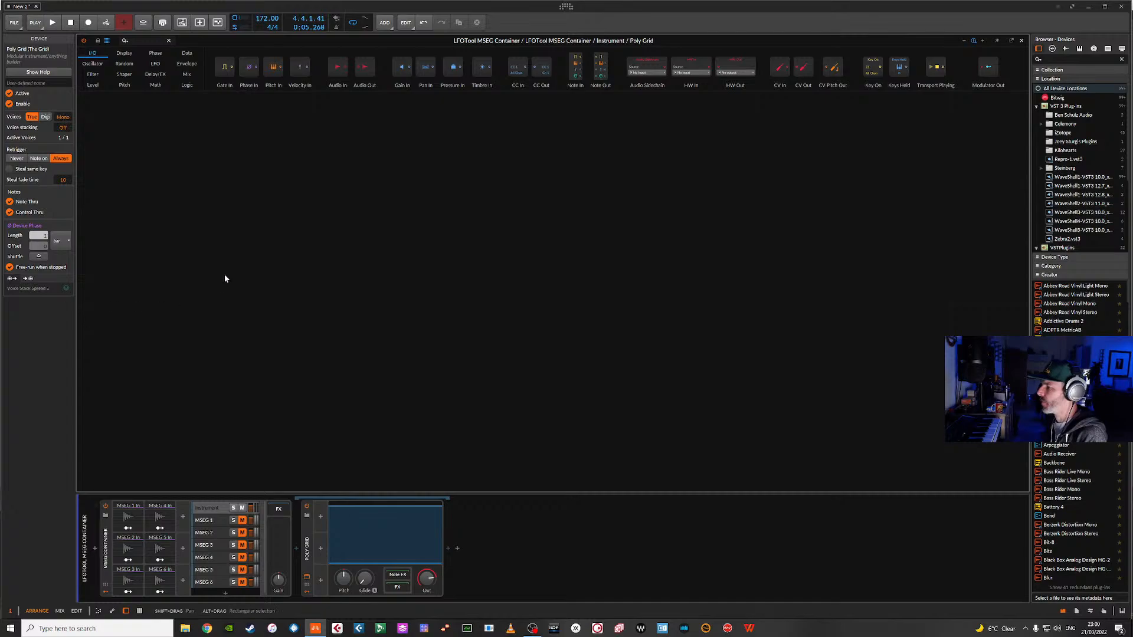
click(296, 553)
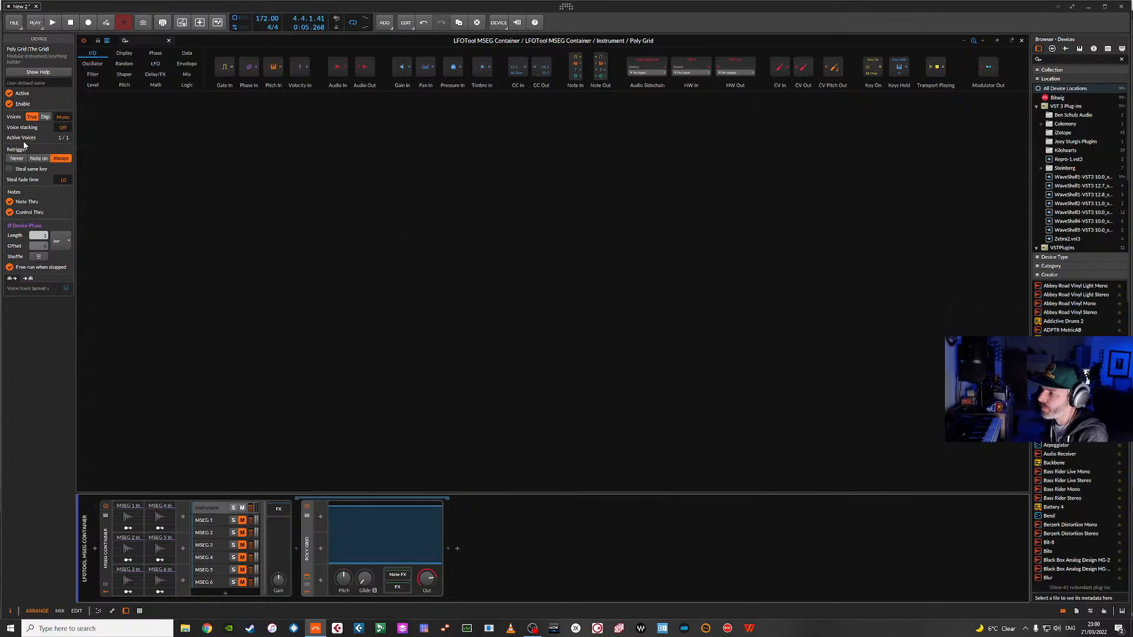
click(16, 159)
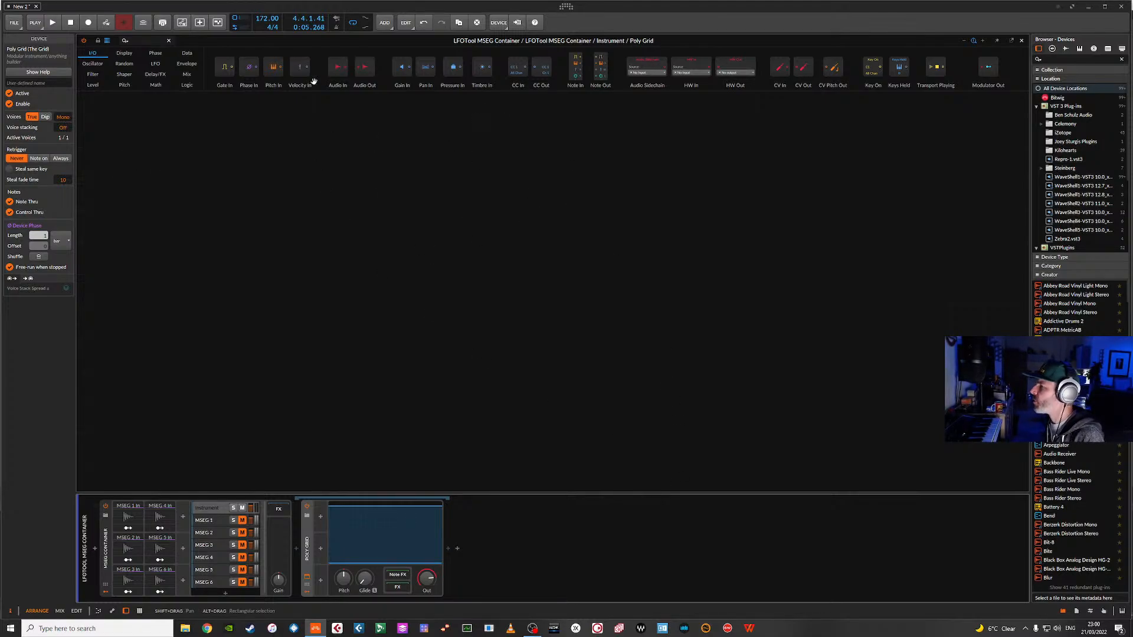
- Add a Sawtooth oscillator module to the empty Poly Grid canvas
click(92, 64)
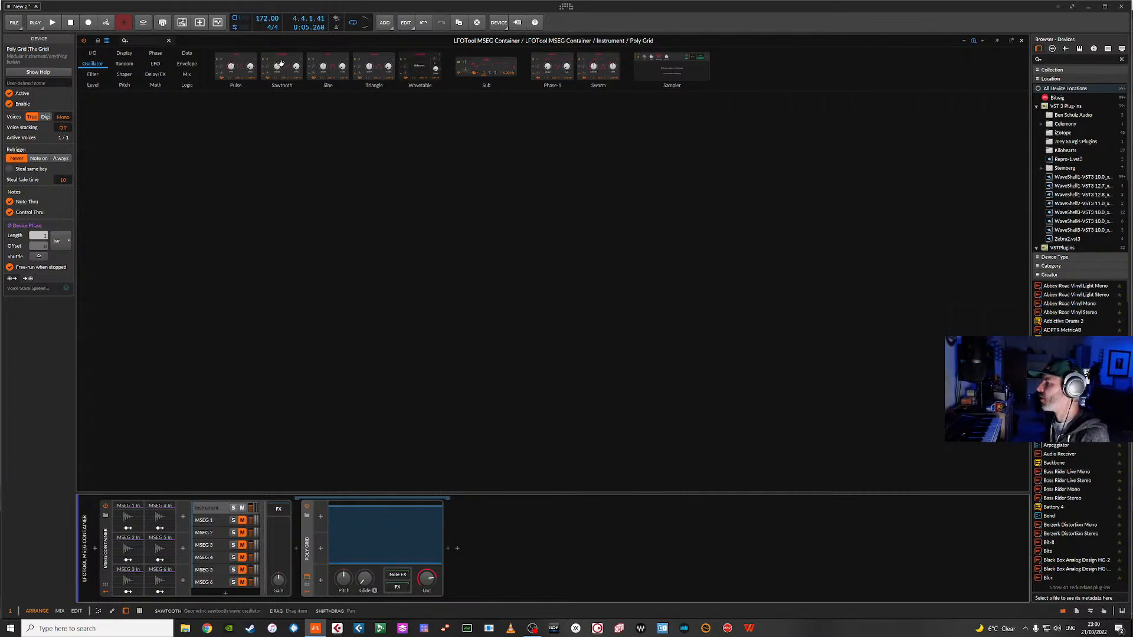
drag(280, 64, 380, 176)
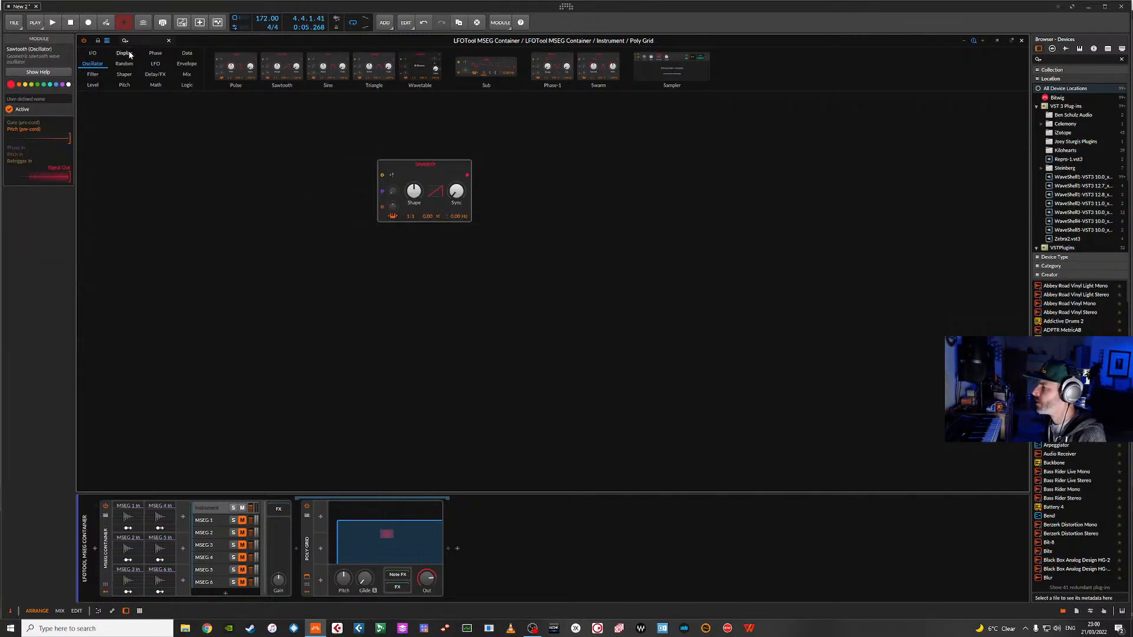
- Add an ADSR envelope module fed by the Sawtooth's output and raise its sustain to 100%
click(186, 63)
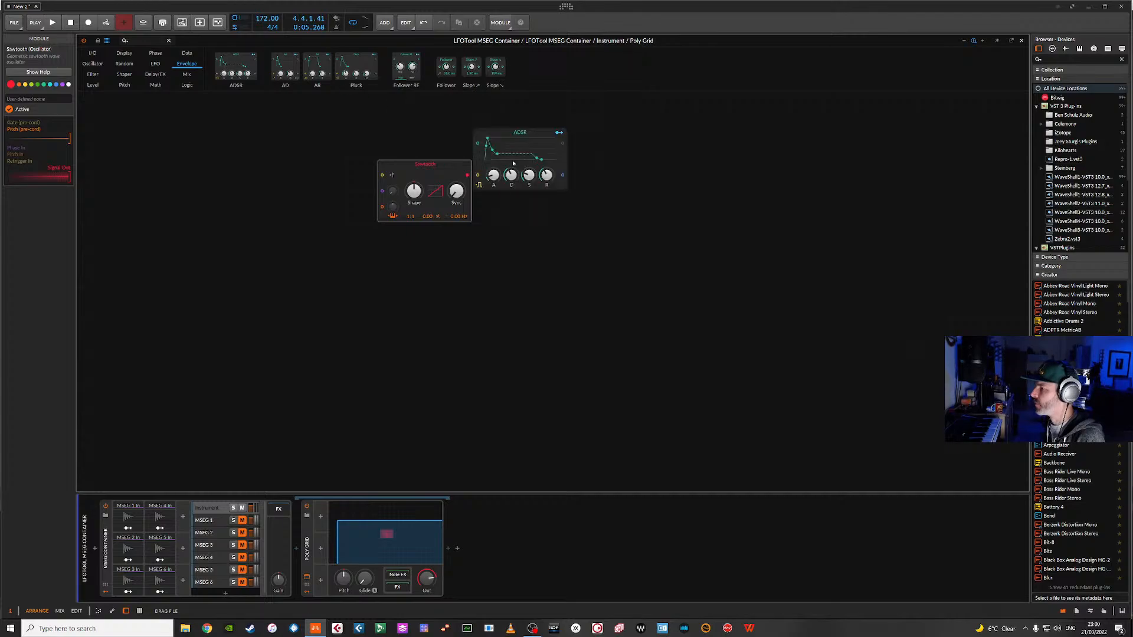
click(466, 175)
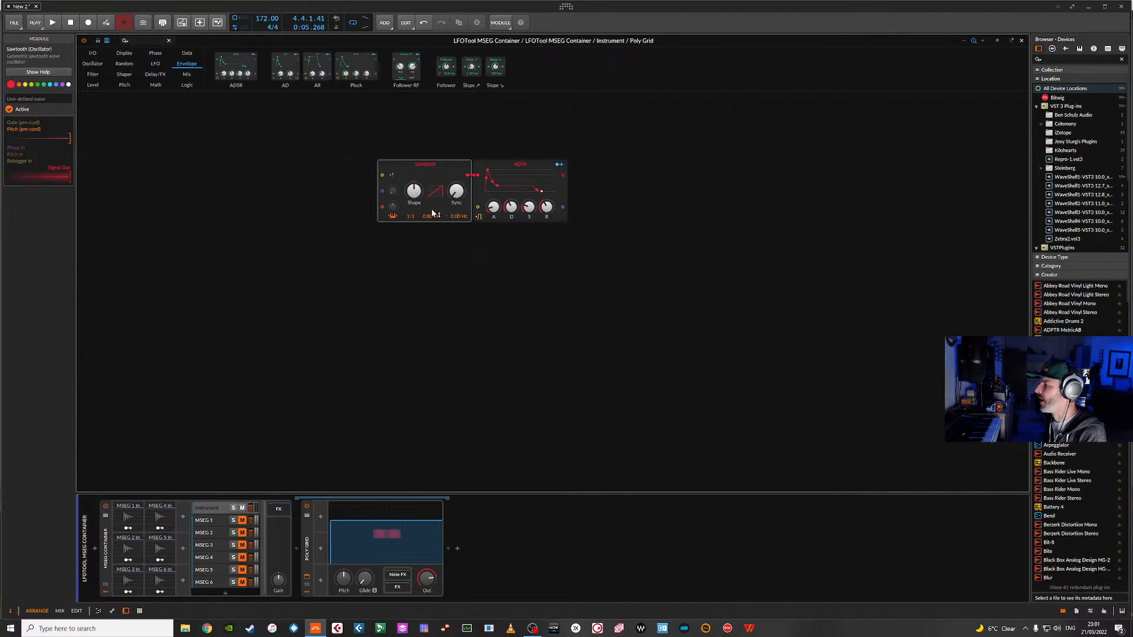
drag(529, 209, 529, 148)
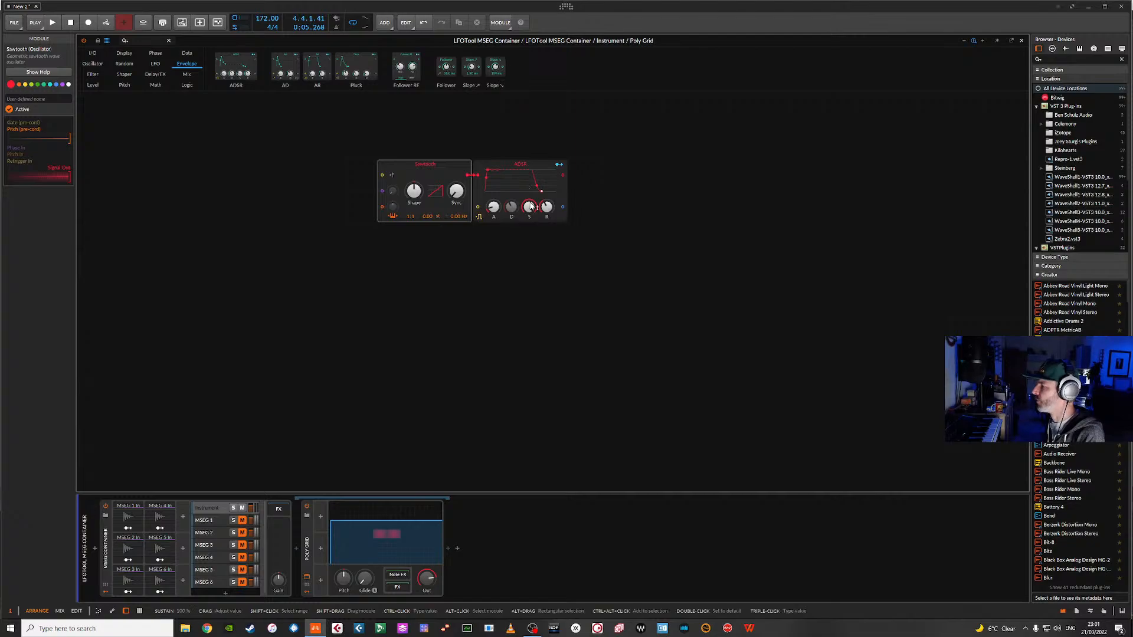
- Set the ADSR's attack to 10 ms and its release to 50 ms
drag(493, 207, 493, 203)
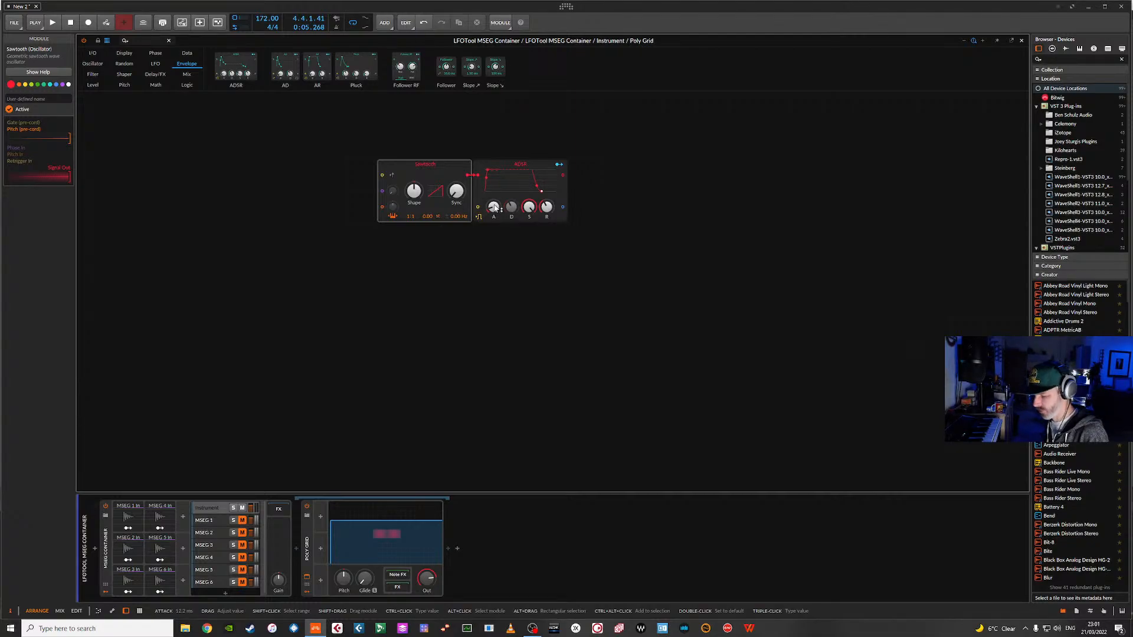
text(10)
key(Return)
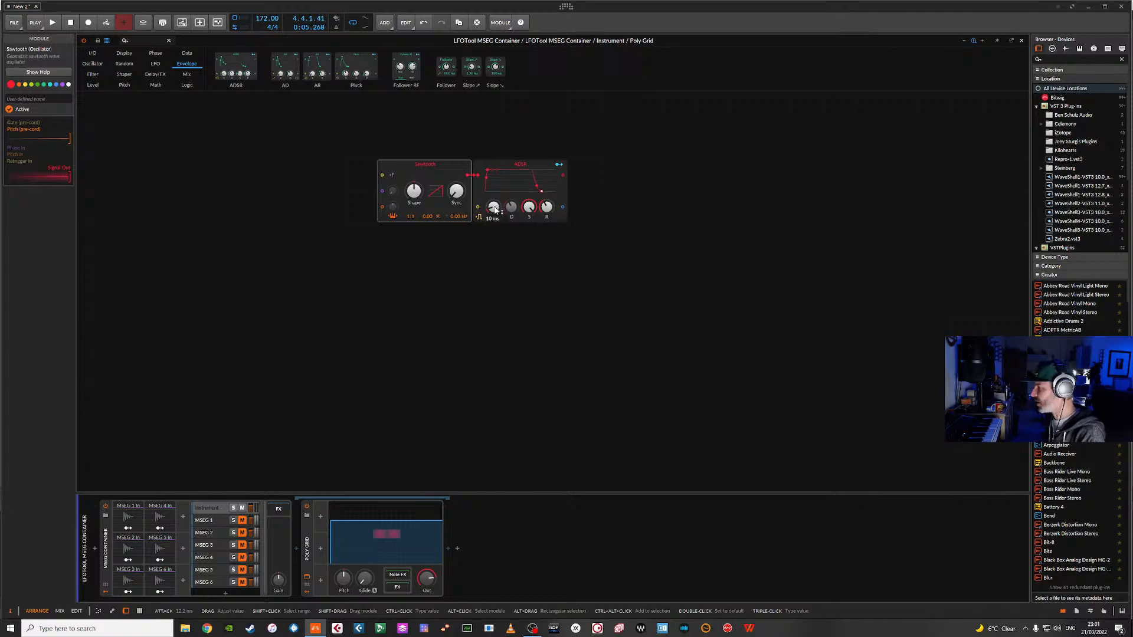
right_click(548, 210)
click(691, 206)
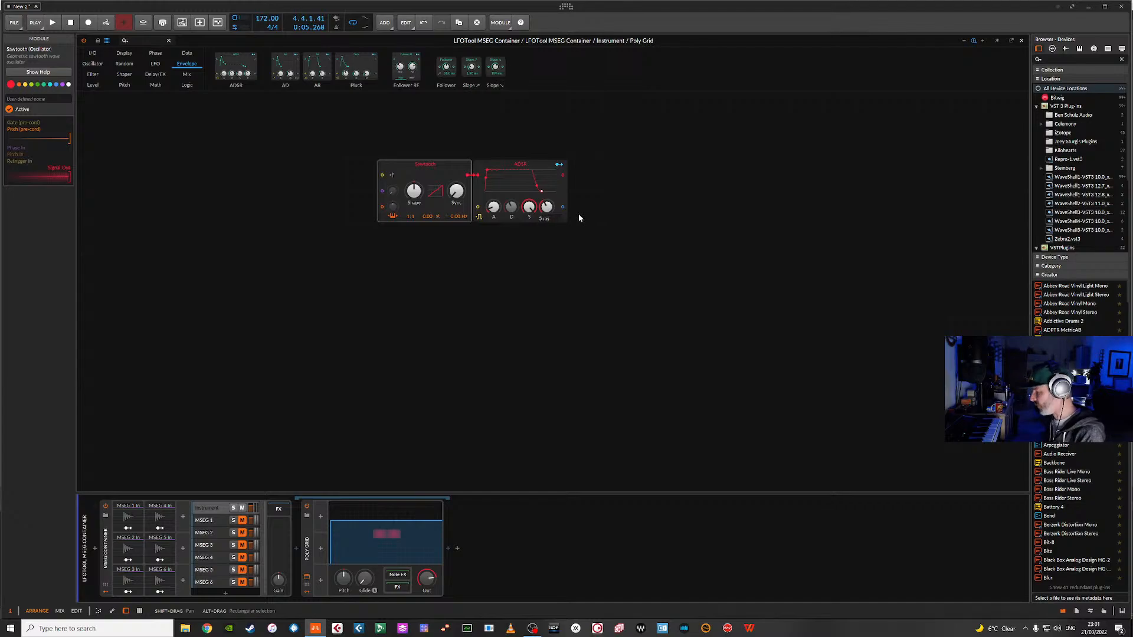
key(Return)
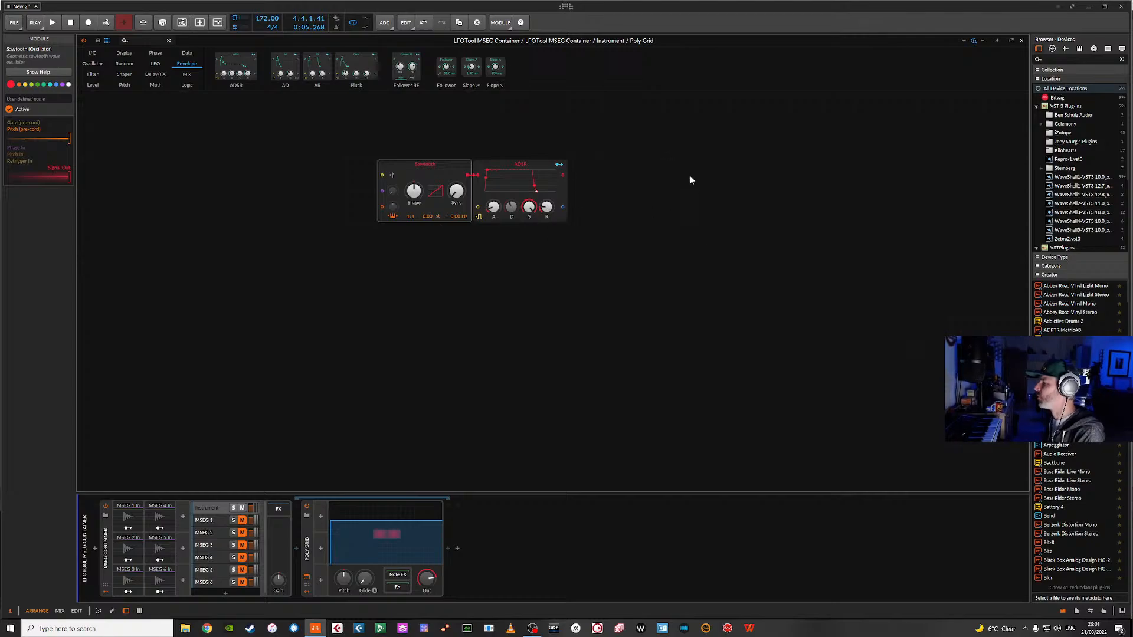
- Add an Audio Out module after the ADSR and lower the Poly Grid's output level to about -10 dB
click(92, 54)
drag(364, 70, 567, 175)
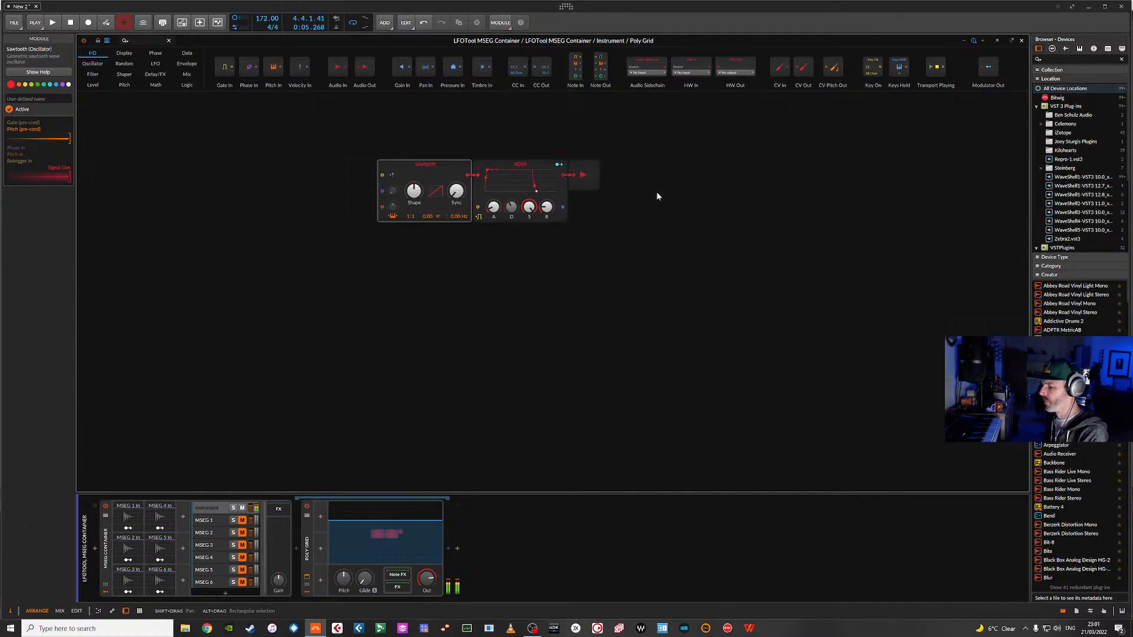
drag(427, 578, 426, 604)
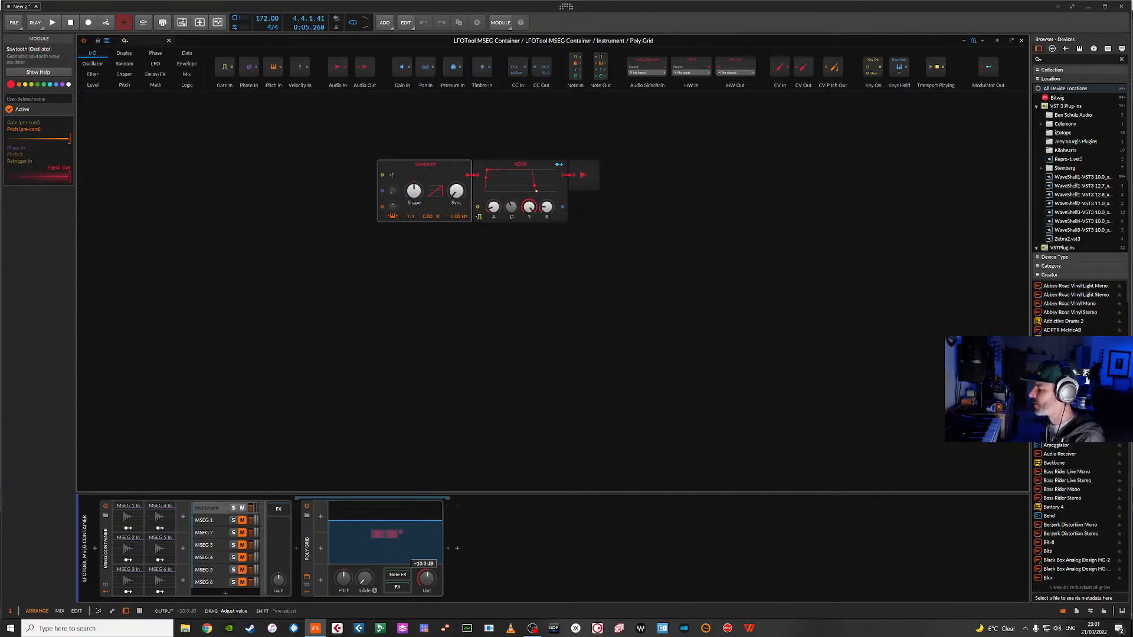
drag(427, 579, 427, 581)
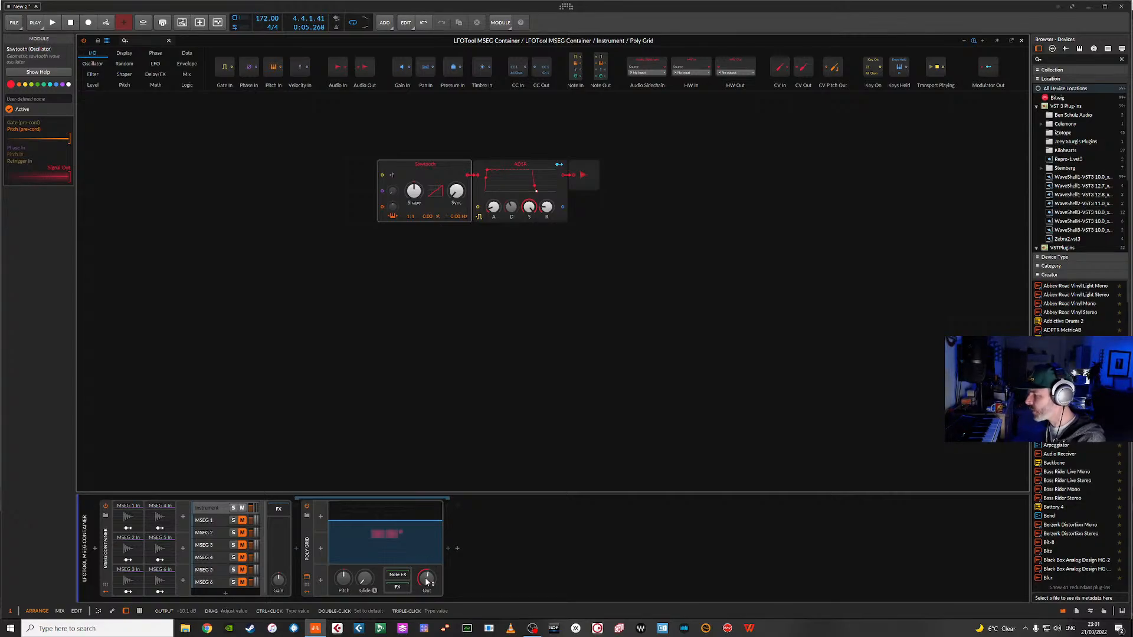
click(429, 578)
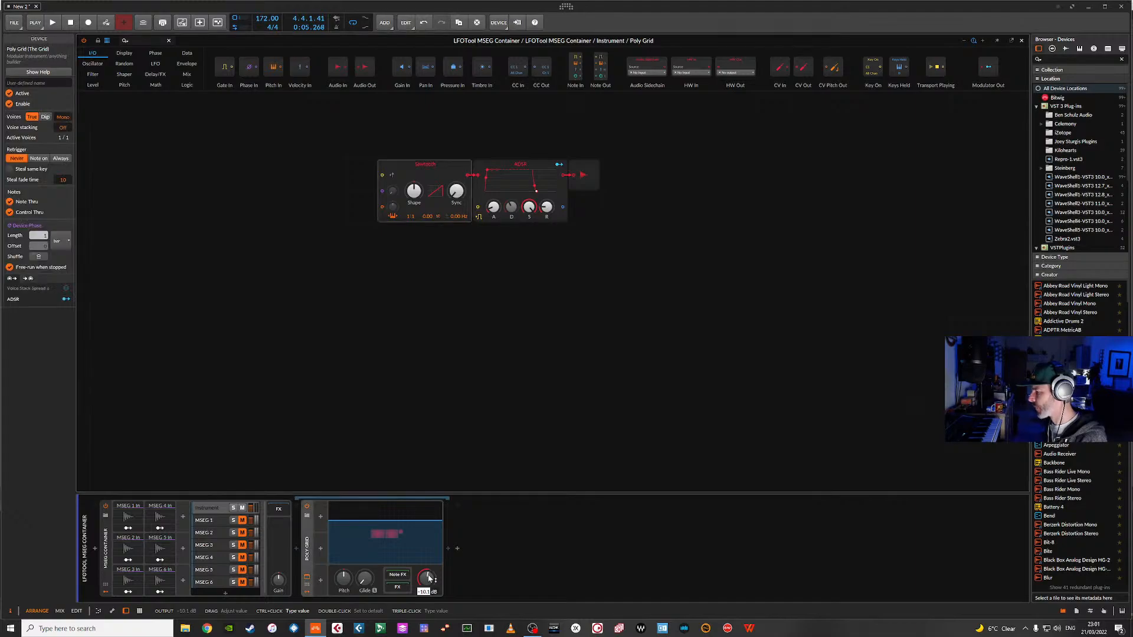
key(Return)
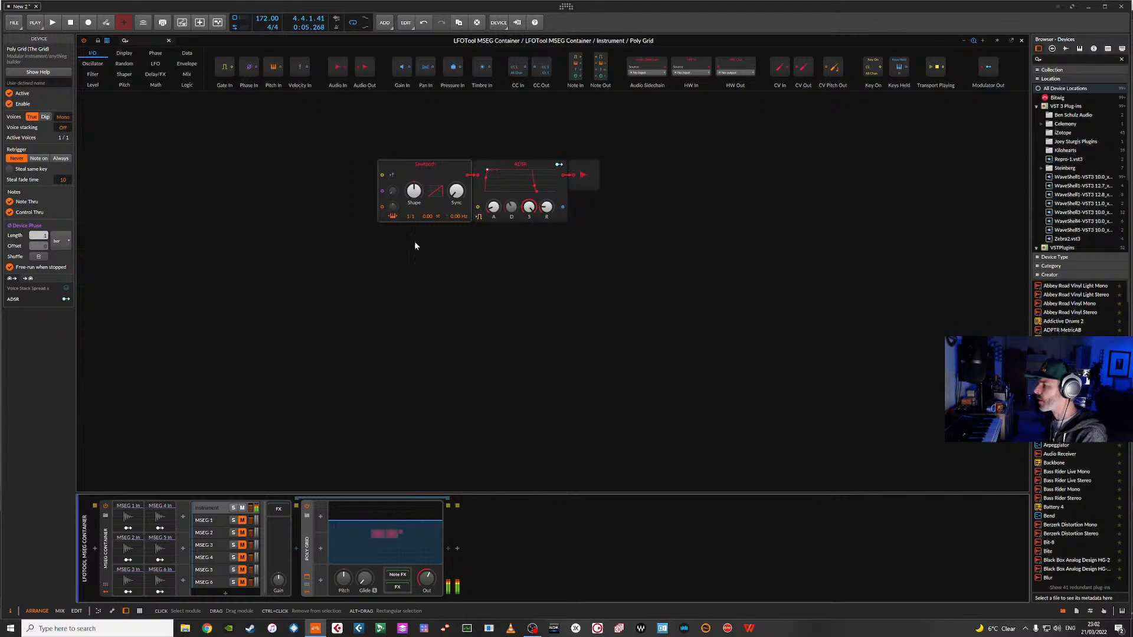
- Set the Sawtooth's pitch offset to 12 semitones
drag(408, 217, 408, 222)
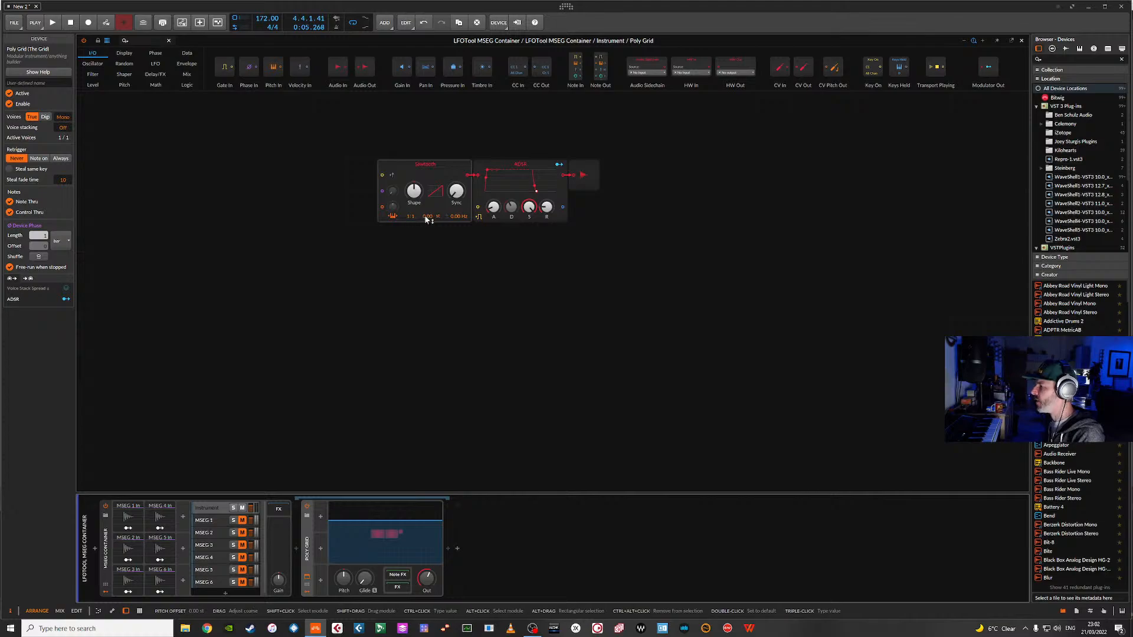
triple_click(425, 217)
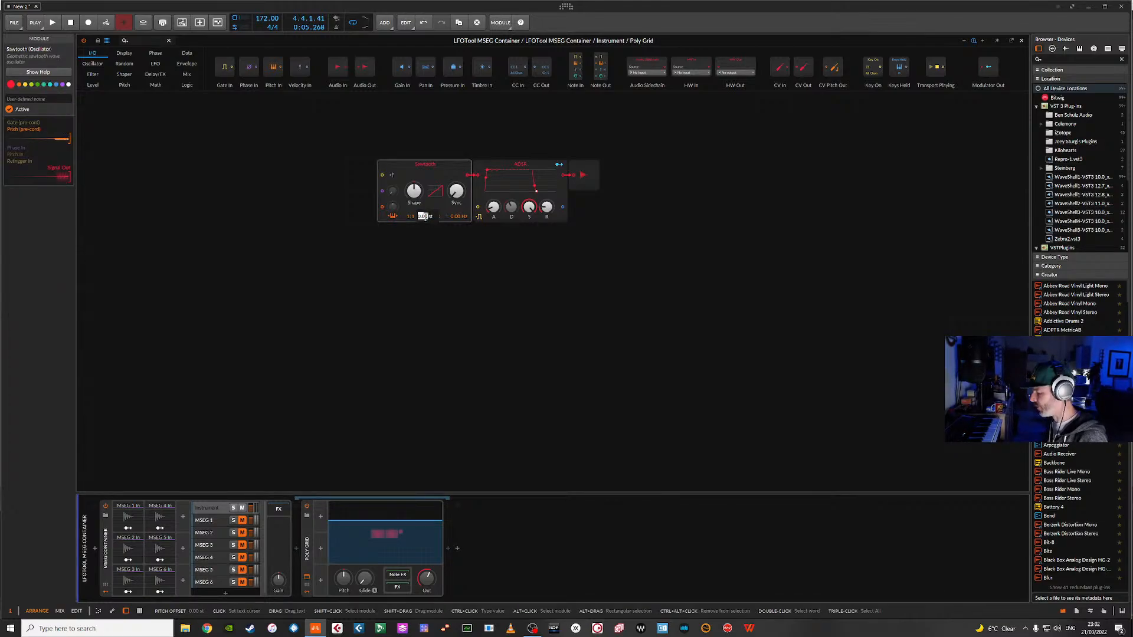
text(12)
key(Return)
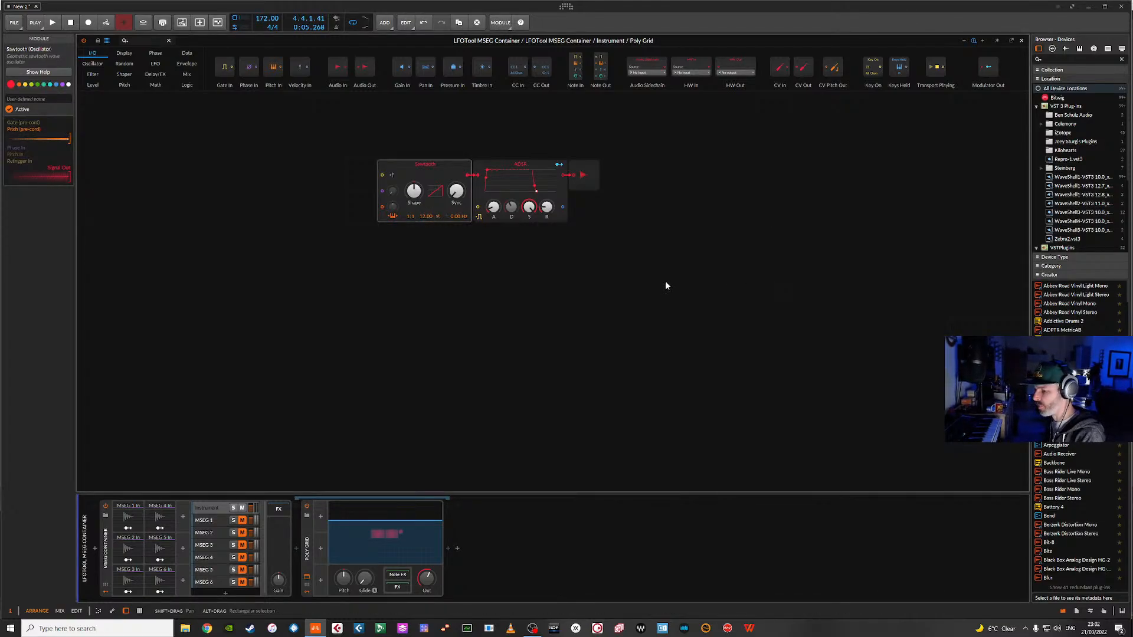
- Duplicate the Sawtooth and ADSR pair, then detune the original oscillator to 12.17 semitones and the copy to 11.87
drag(396, 115, 512, 192)
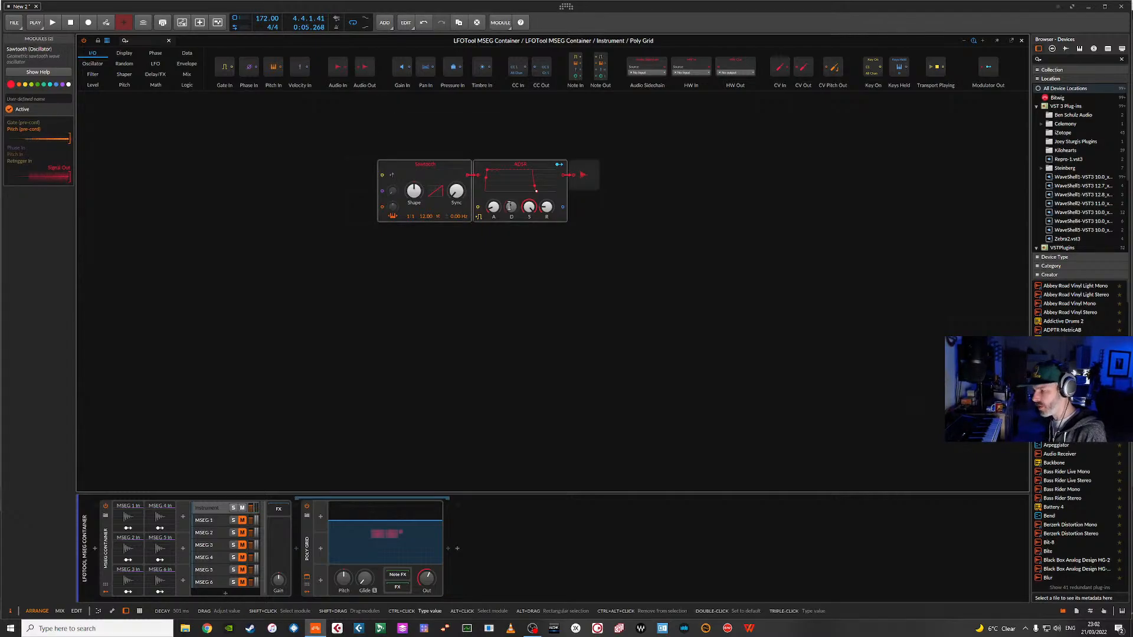
key(ctrl+d)
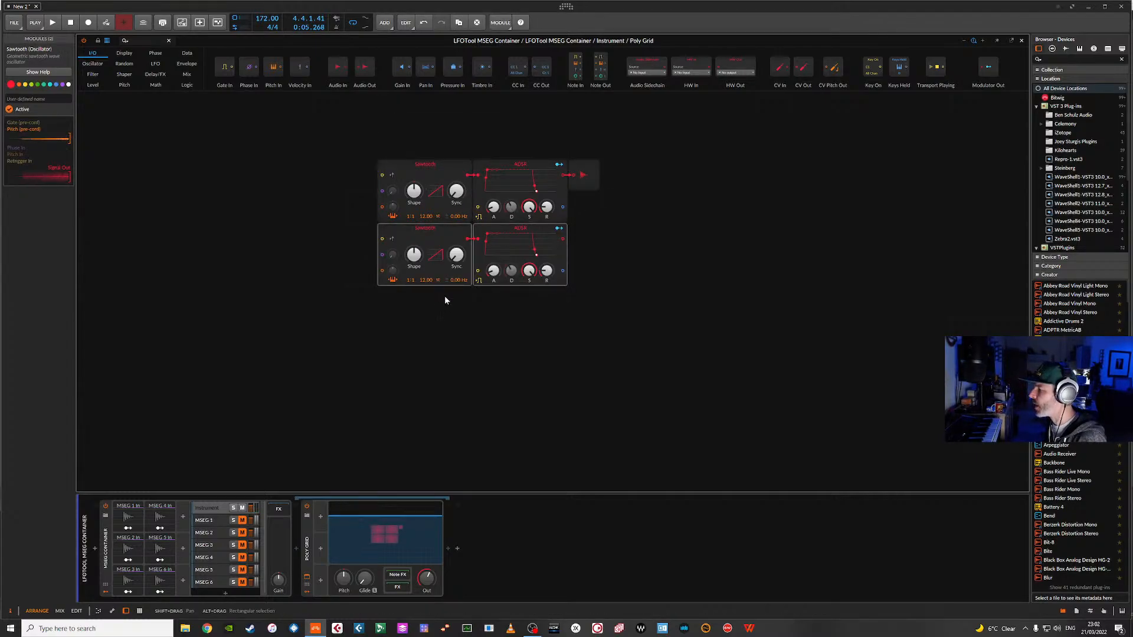
drag(430, 217, 431, 213)
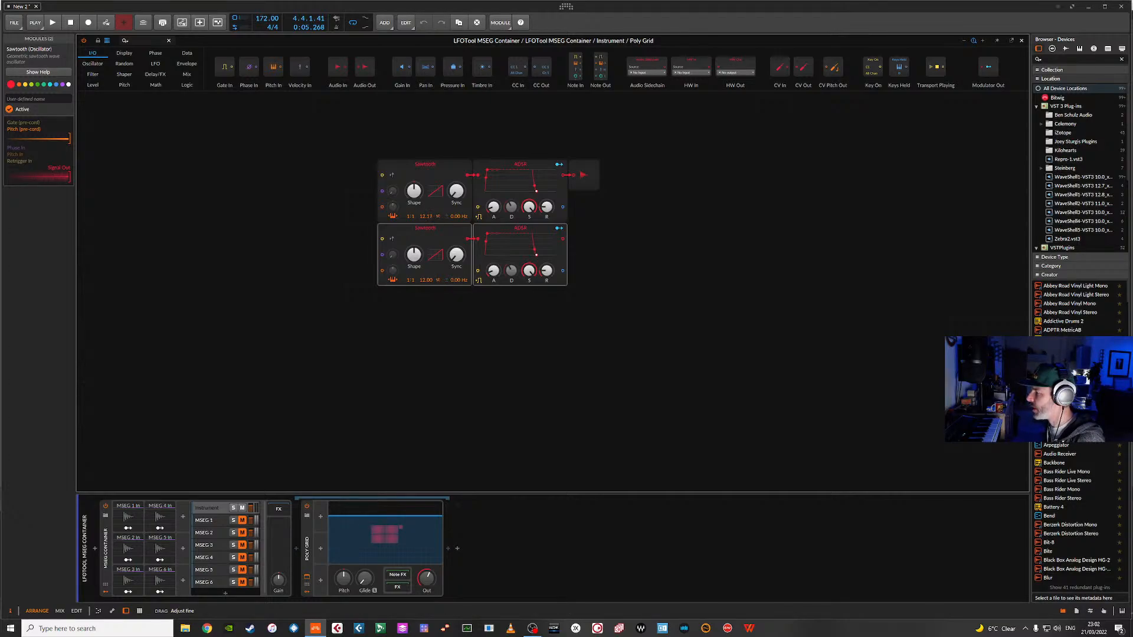
drag(430, 280, 430, 295)
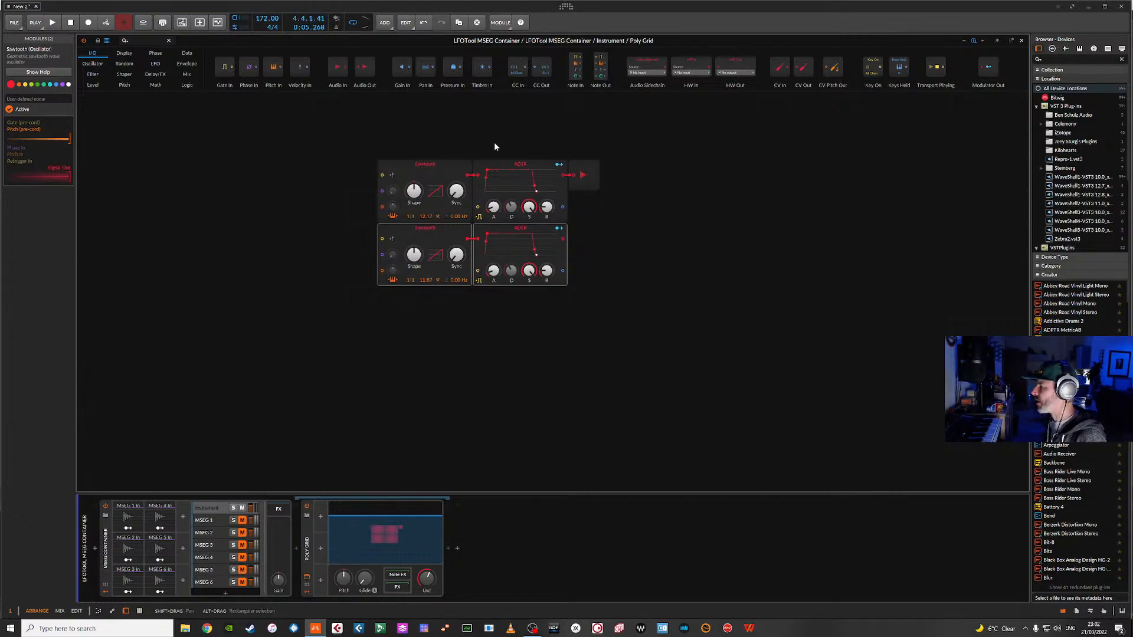
click(95, 65)
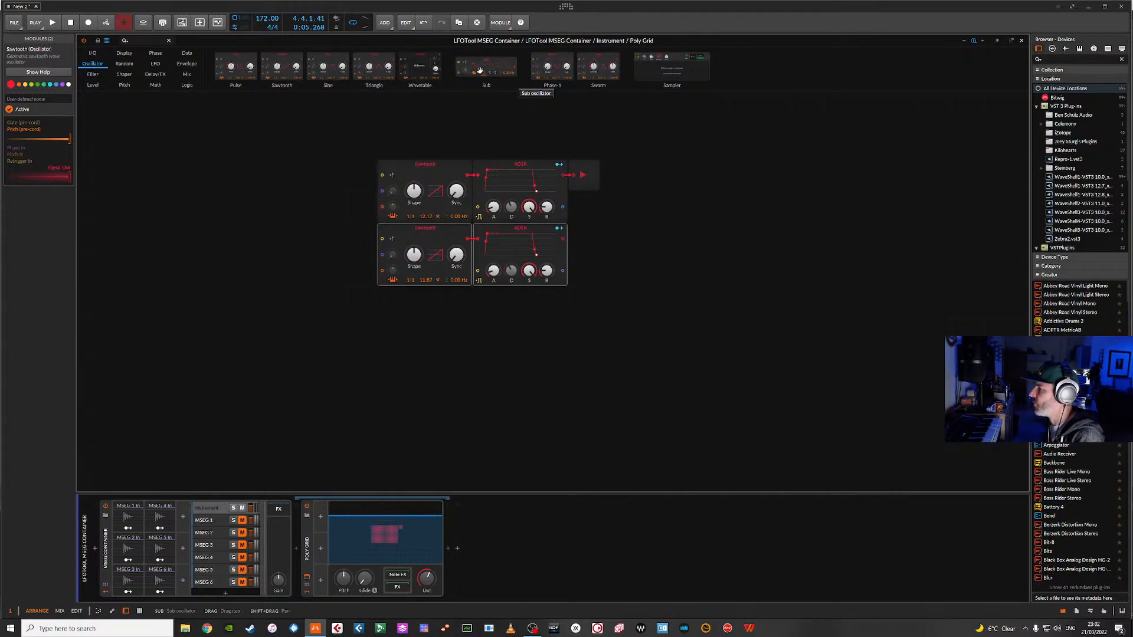
drag(496, 69, 409, 305)
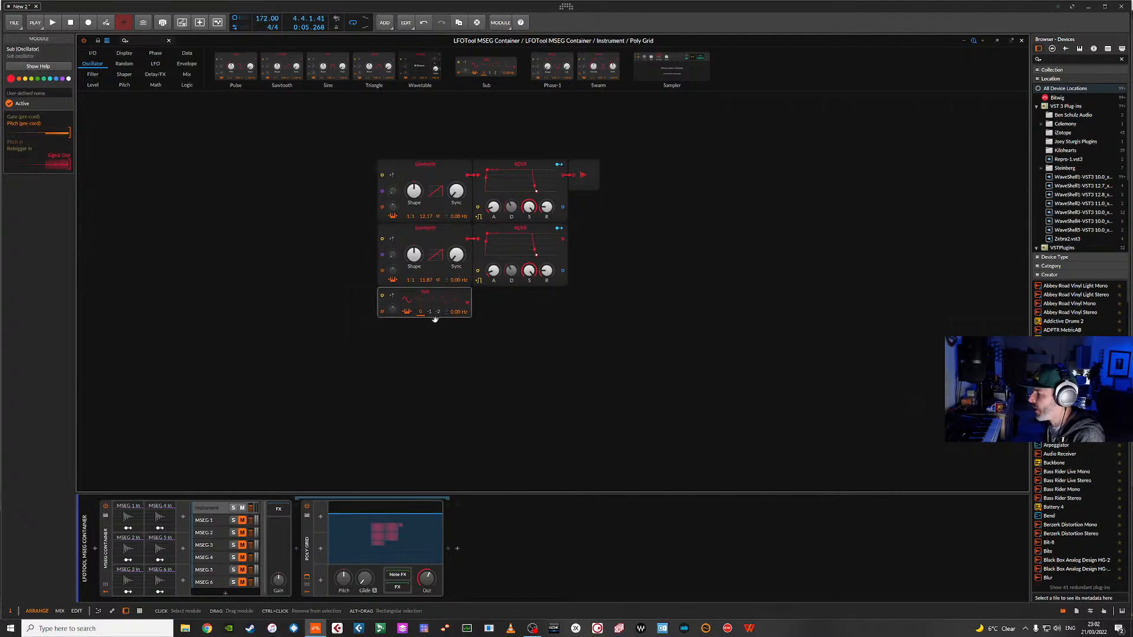
click(430, 313)
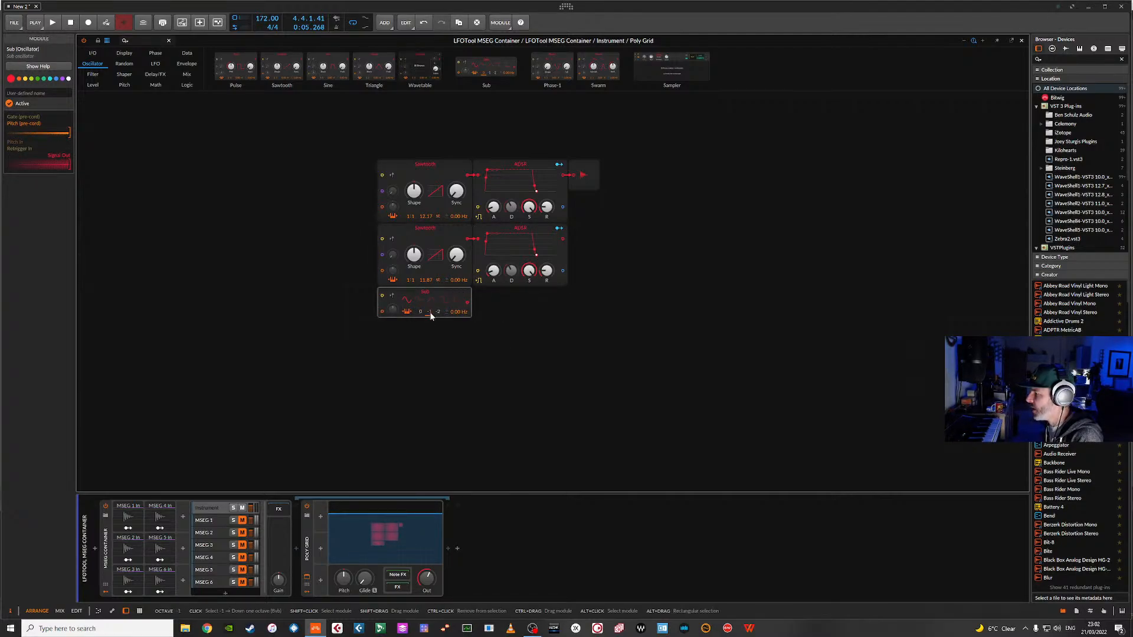
click(420, 313)
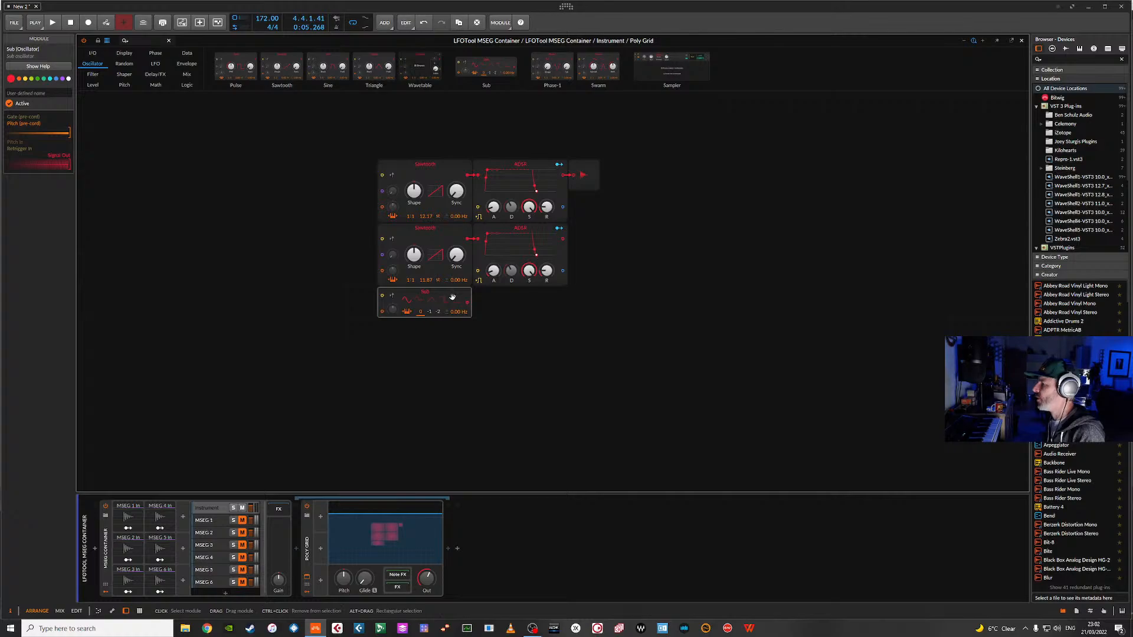
key(Delete)
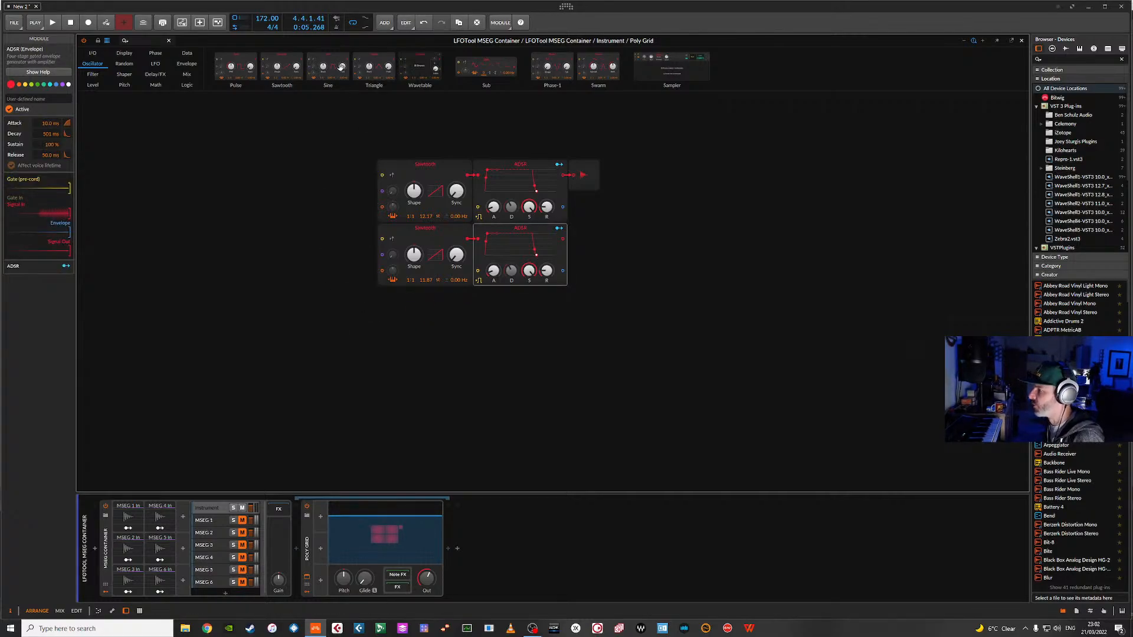
- Add a Sine oscillator below the second Sawtooth, duplicate the ADSR beside it and feed the copy from the Sine's output
drag(325, 60, 424, 313)
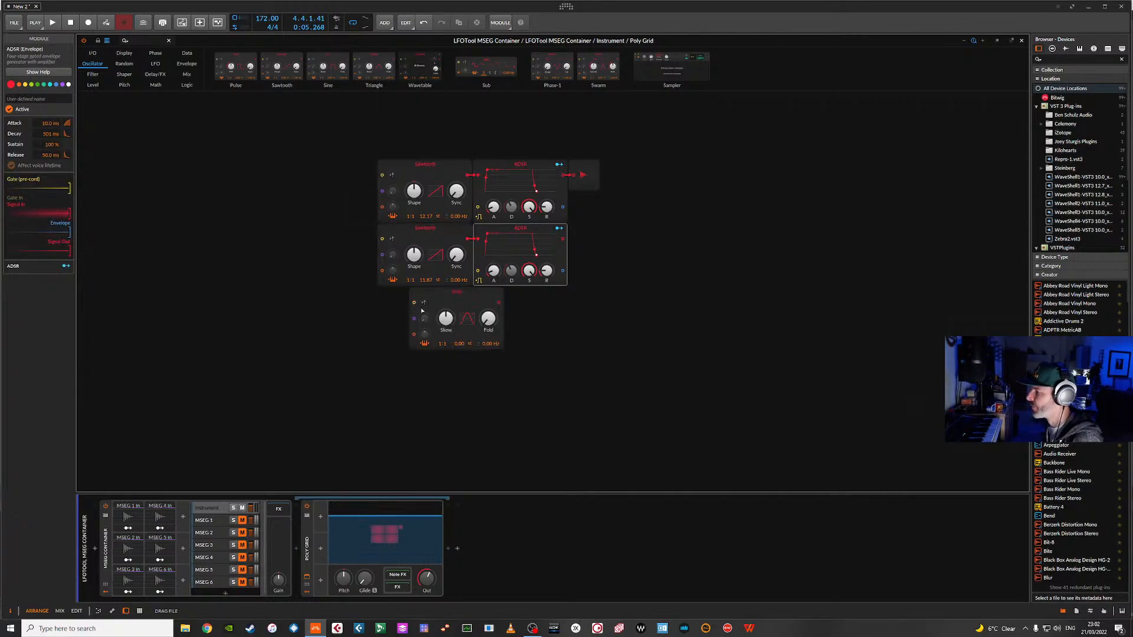
click(545, 233)
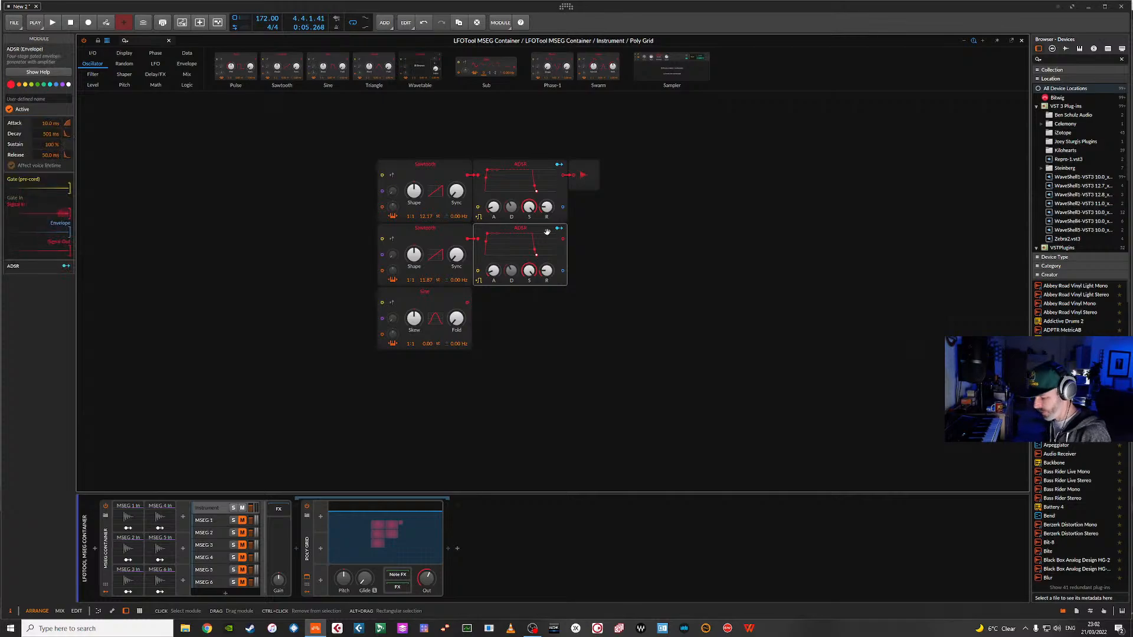
key(ctrl+d)
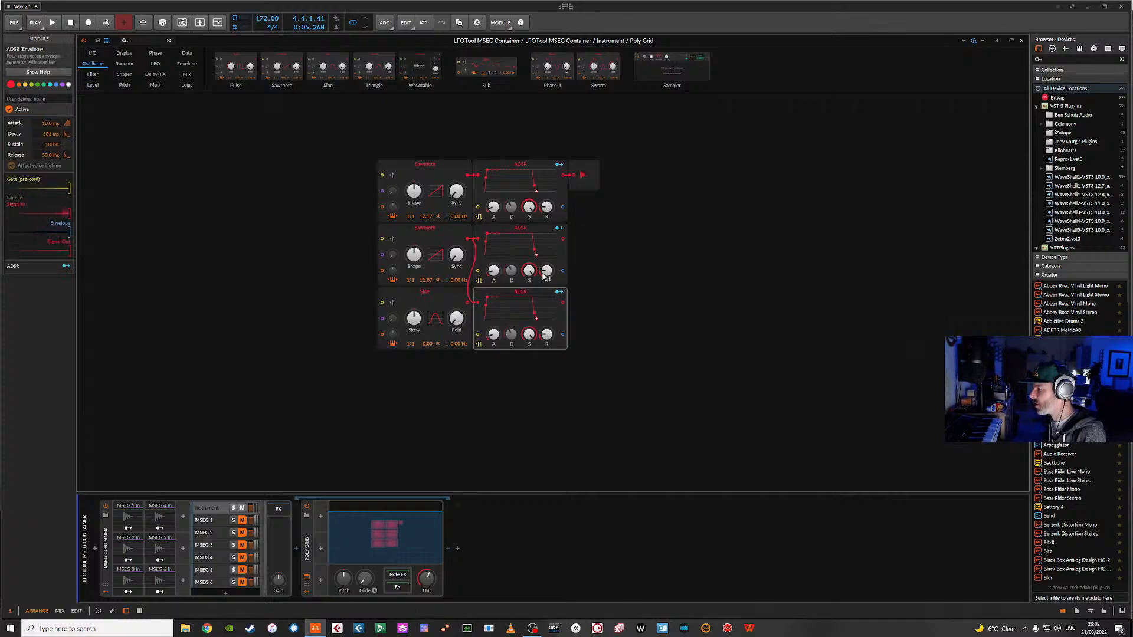
double_click(478, 304)
drag(468, 304, 480, 304)
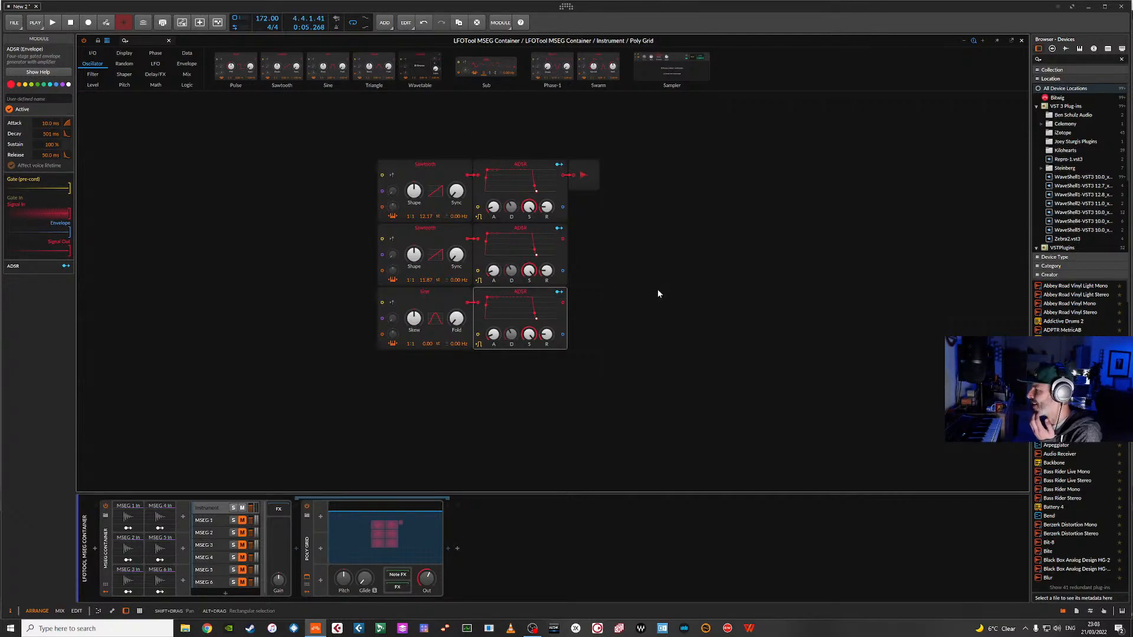
- Move the Audio Out module away from the first ADSR and insert a Mixer between them
drag(591, 180, 689, 180)
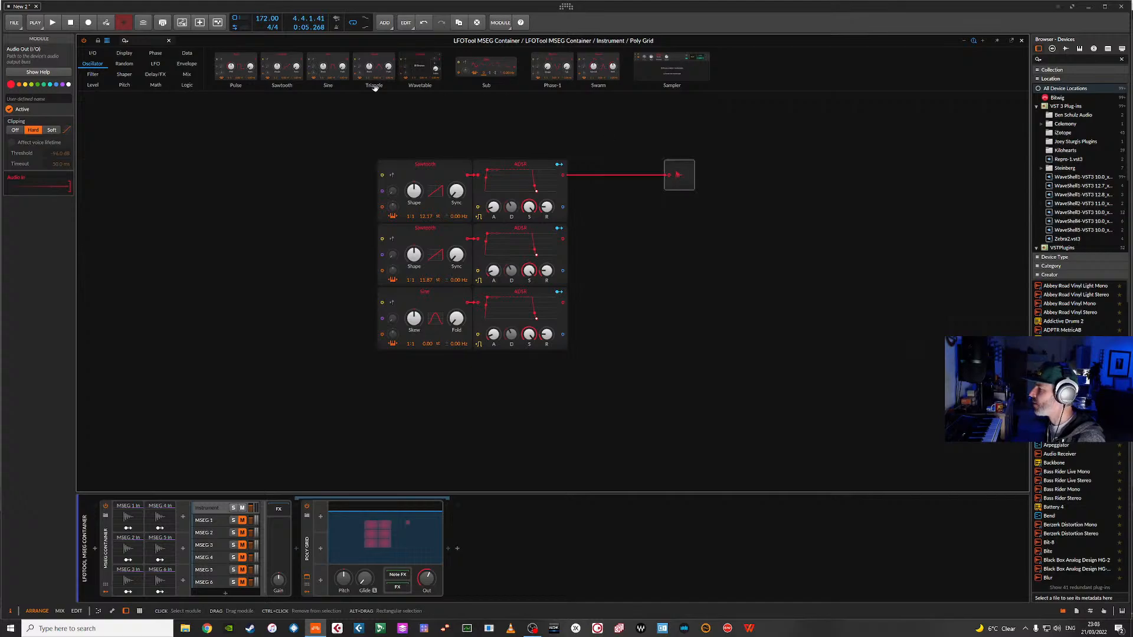
click(187, 75)
drag(258, 85, 669, 175)
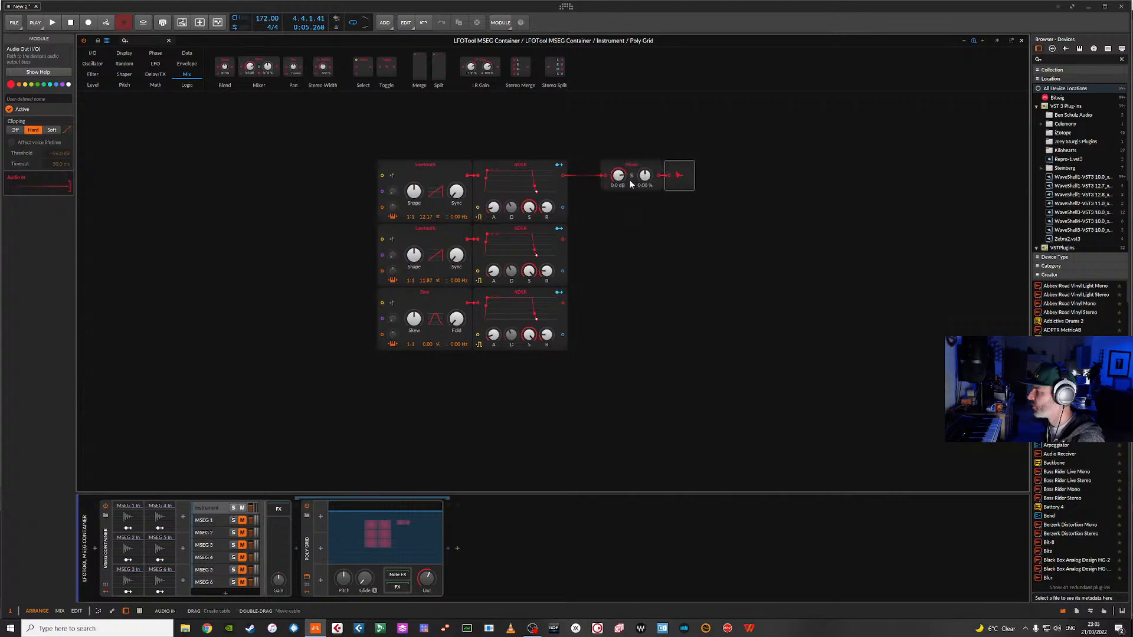
- Wire the second and third ADSR outputs into the Mixer and turn all three channel levels down to -inf dB
drag(562, 239, 608, 187)
drag(563, 302, 603, 215)
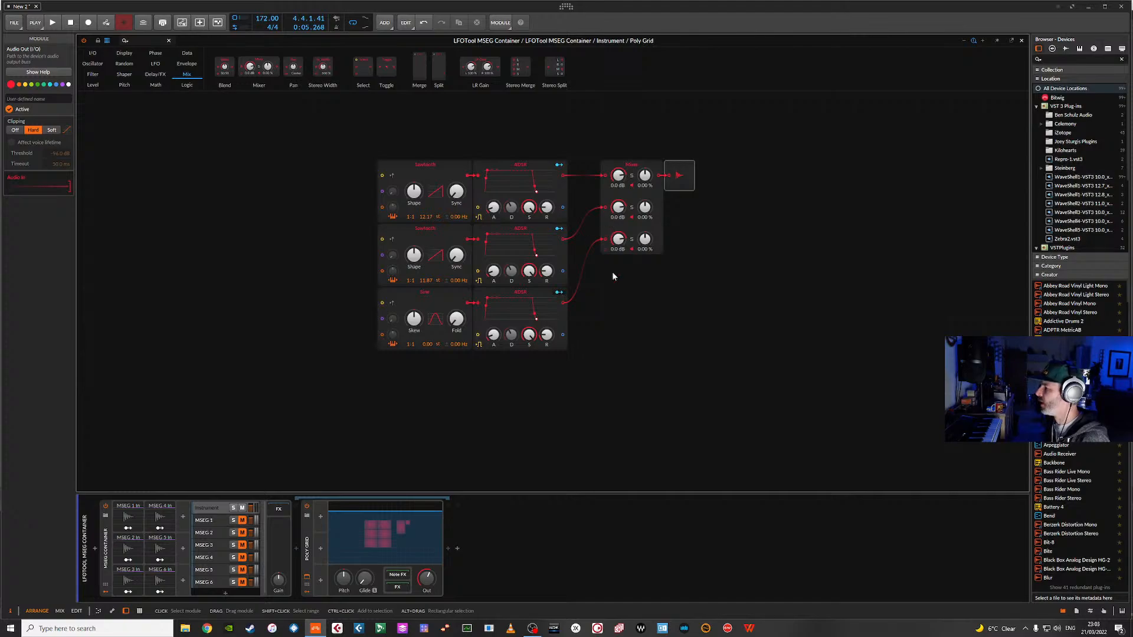
drag(619, 174, 619, 248)
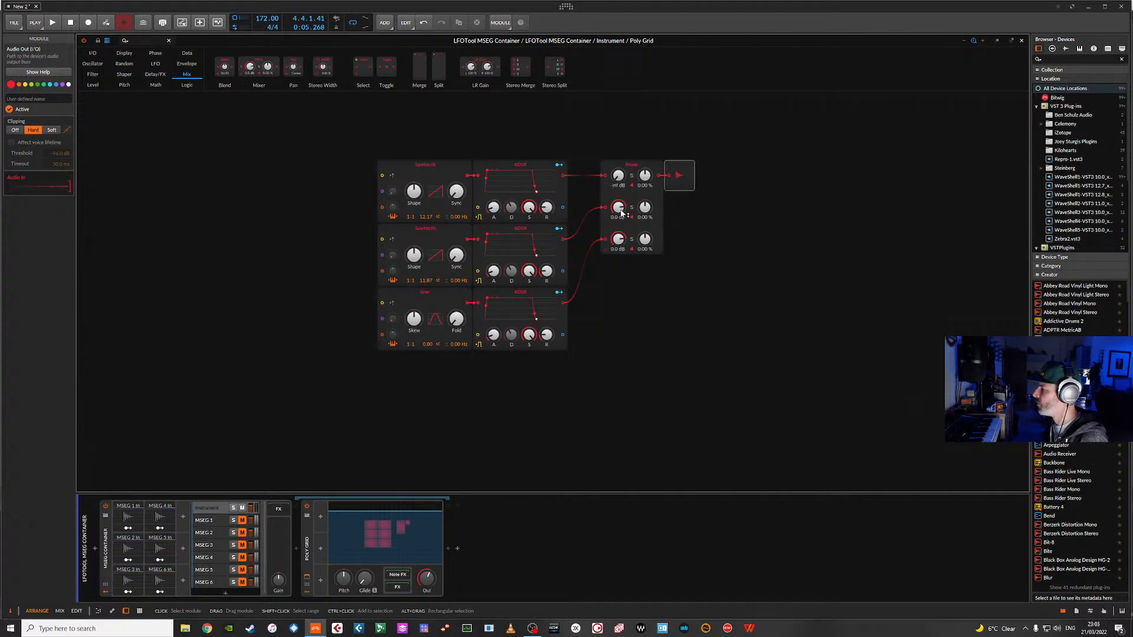
drag(619, 207, 618, 278)
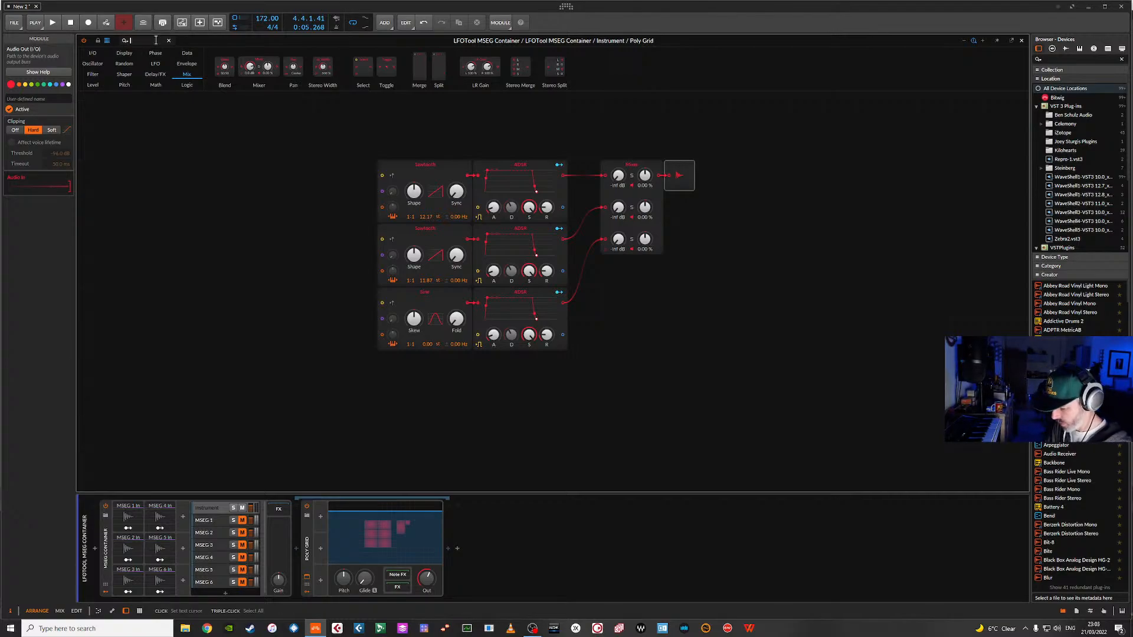
- Add a Noise module below the Sine, feed it through a duplicated ADSR and wire that into a fourth Mixer channel
text(noise)
drag(96, 66, 457, 366)
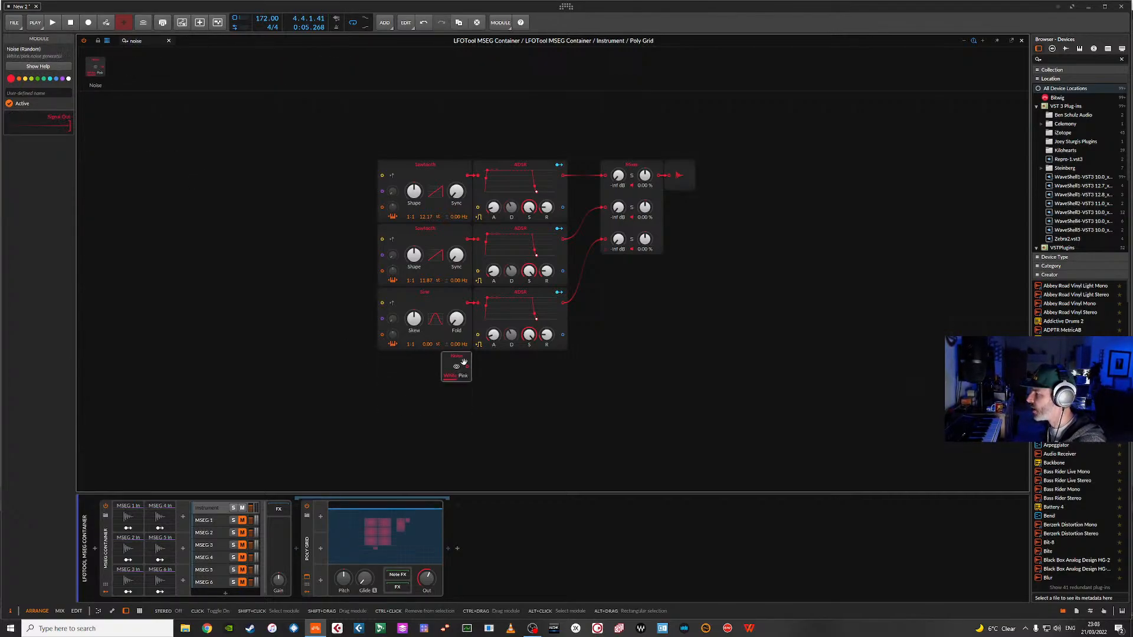
click(549, 311)
key(ctrl+d)
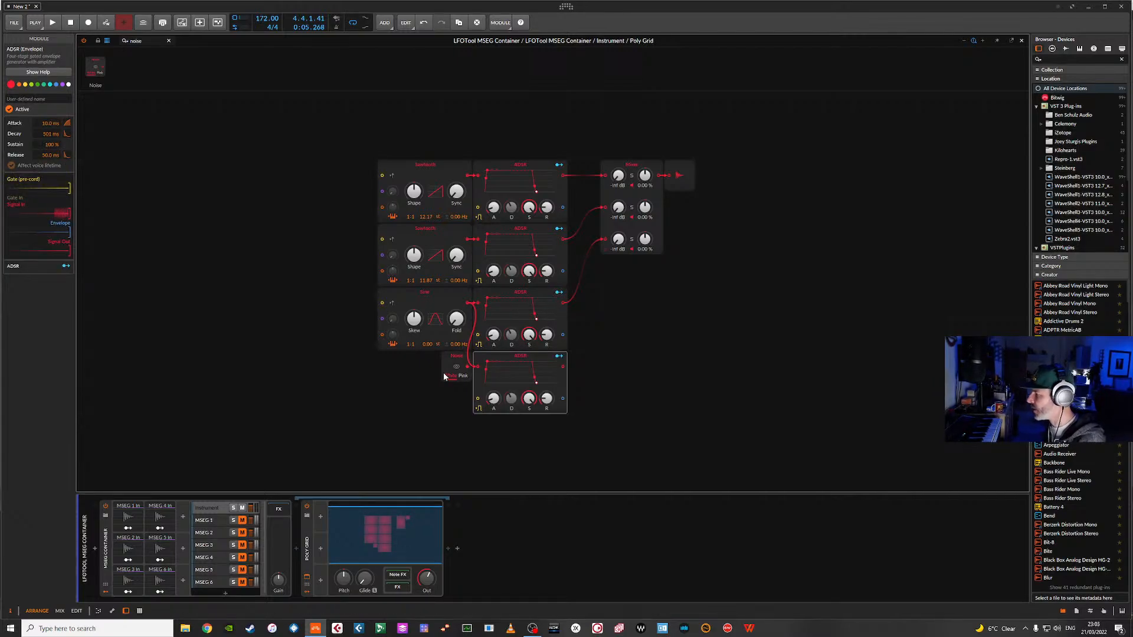
drag(478, 370, 469, 366)
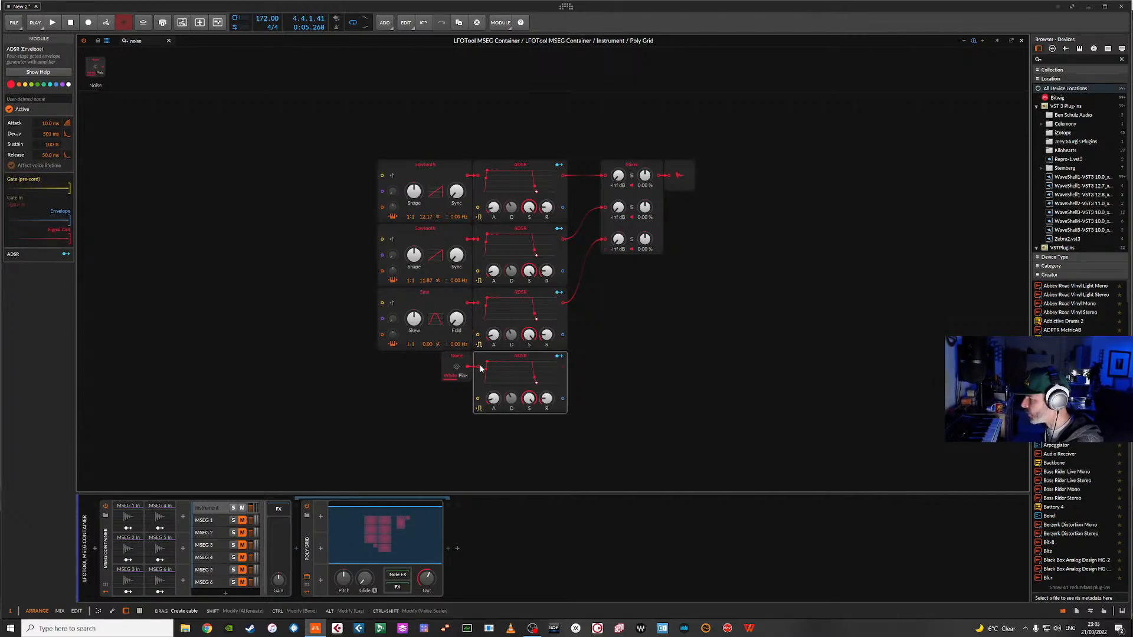
drag(563, 368, 606, 246)
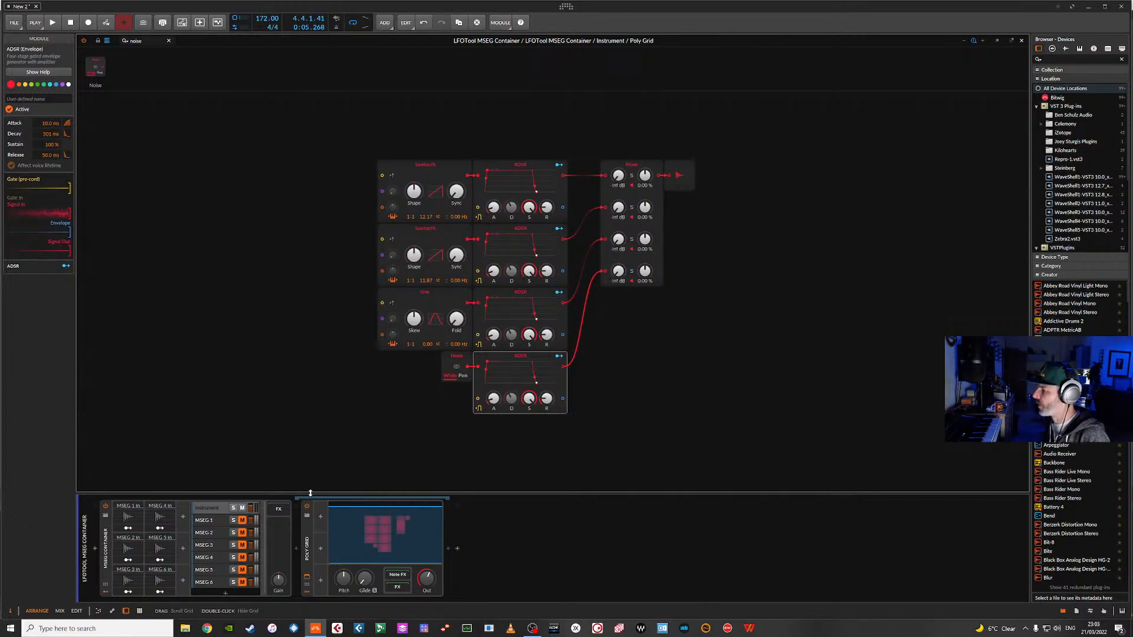
- Add a Macro-4 modulator to the Poly Grid device
click(321, 517)
text(macro)
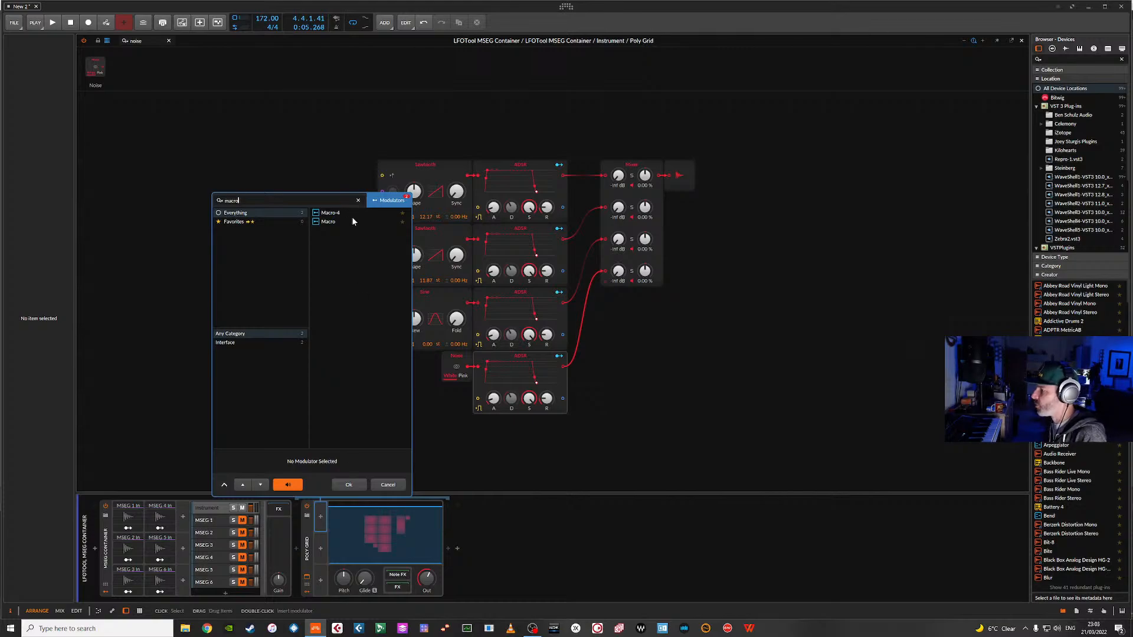
double_click(331, 213)
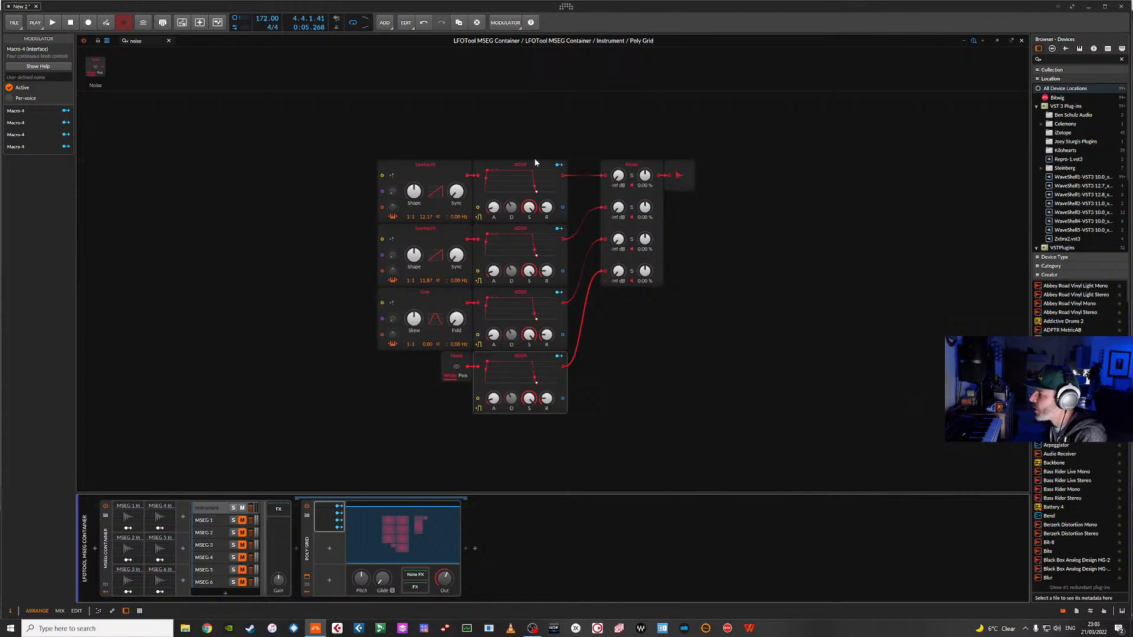
click(480, 413)
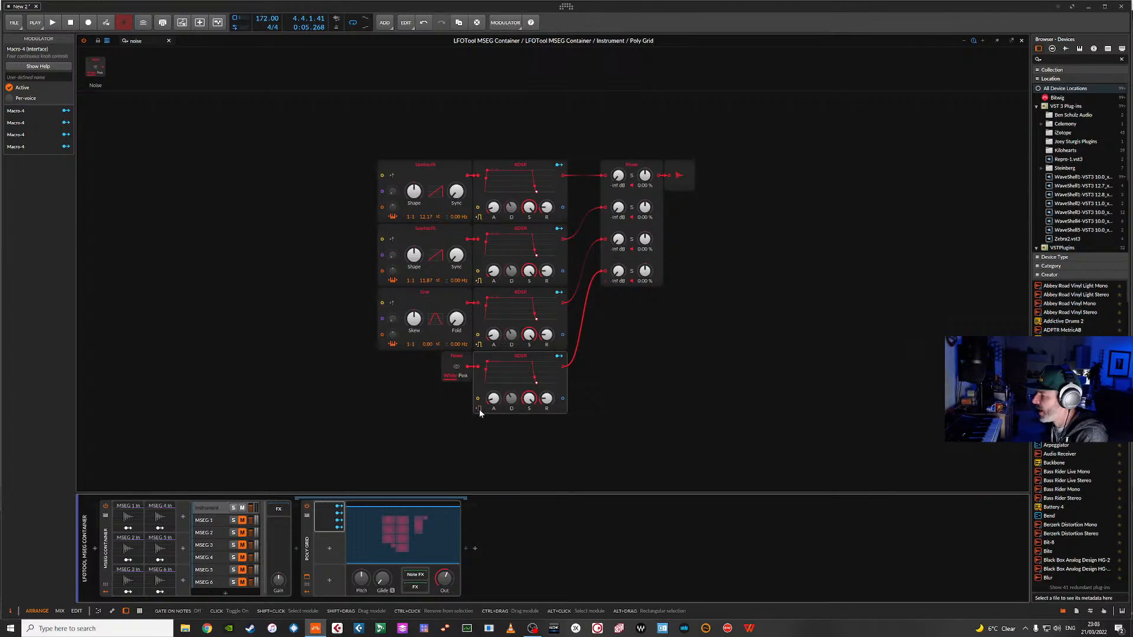
click(170, 42)
drag(224, 66, 477, 399)
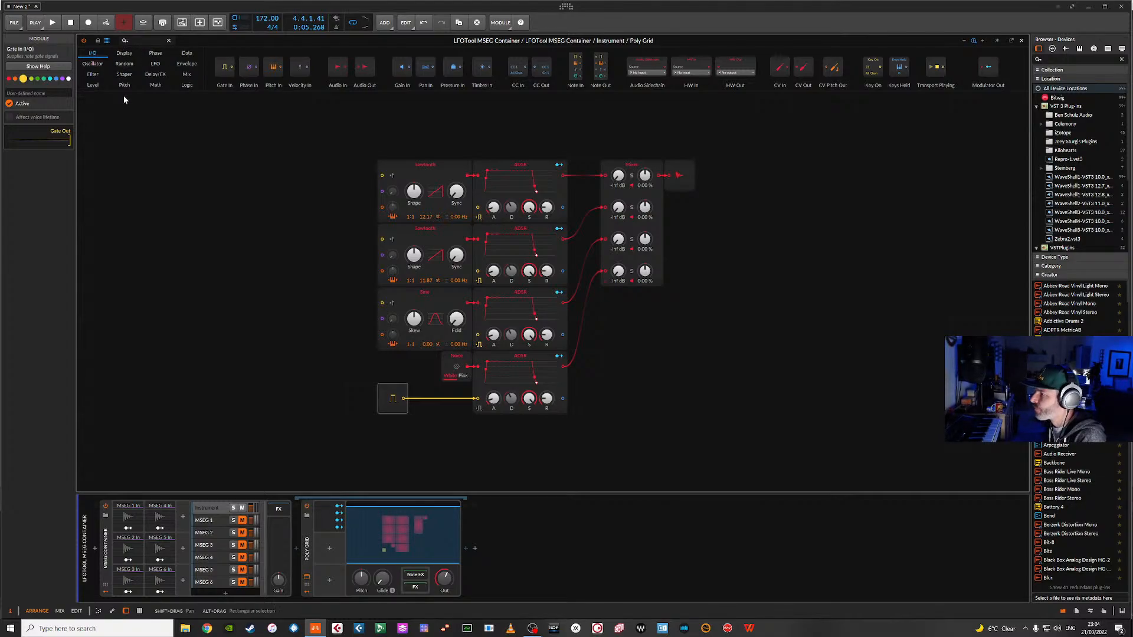
click(189, 55)
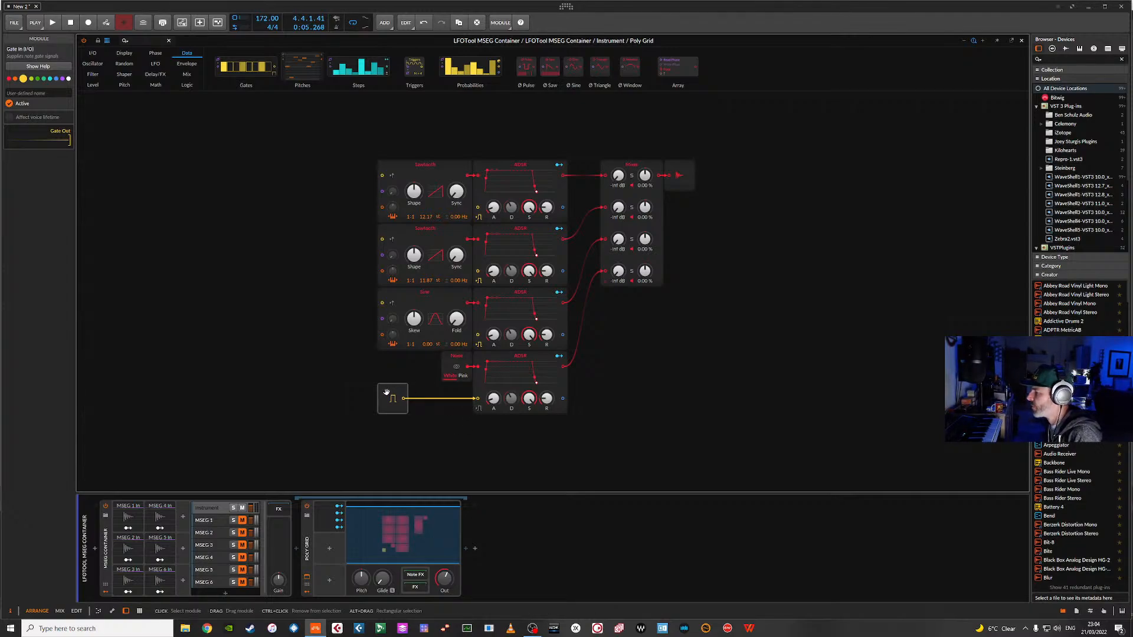
key(Delete)
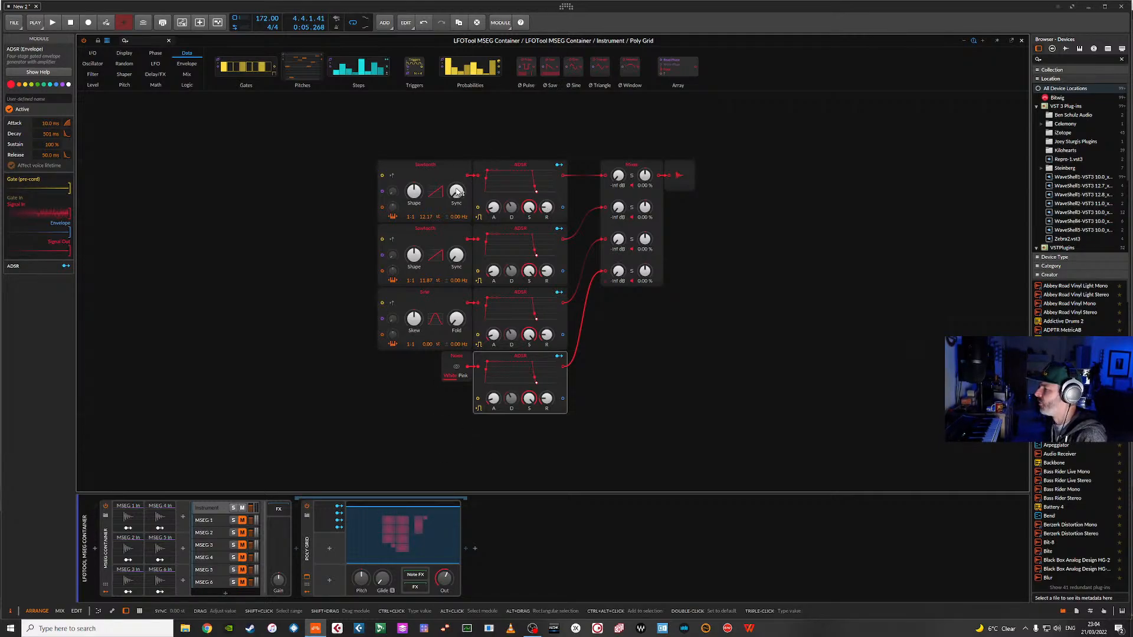
click(393, 218)
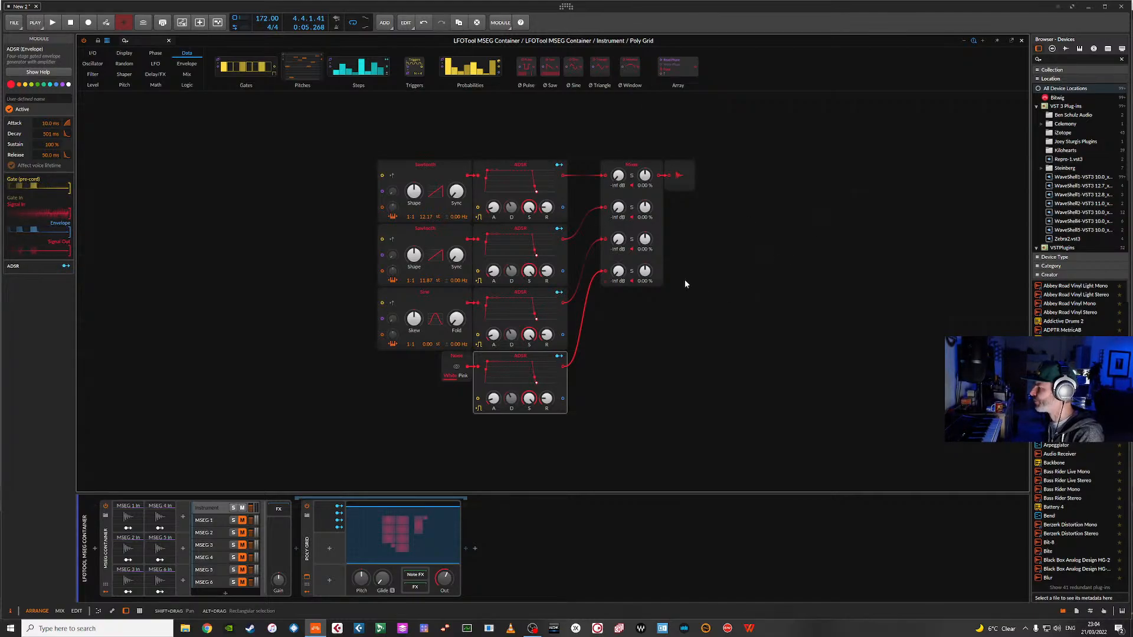
click(340, 509)
drag(618, 176, 618, 171)
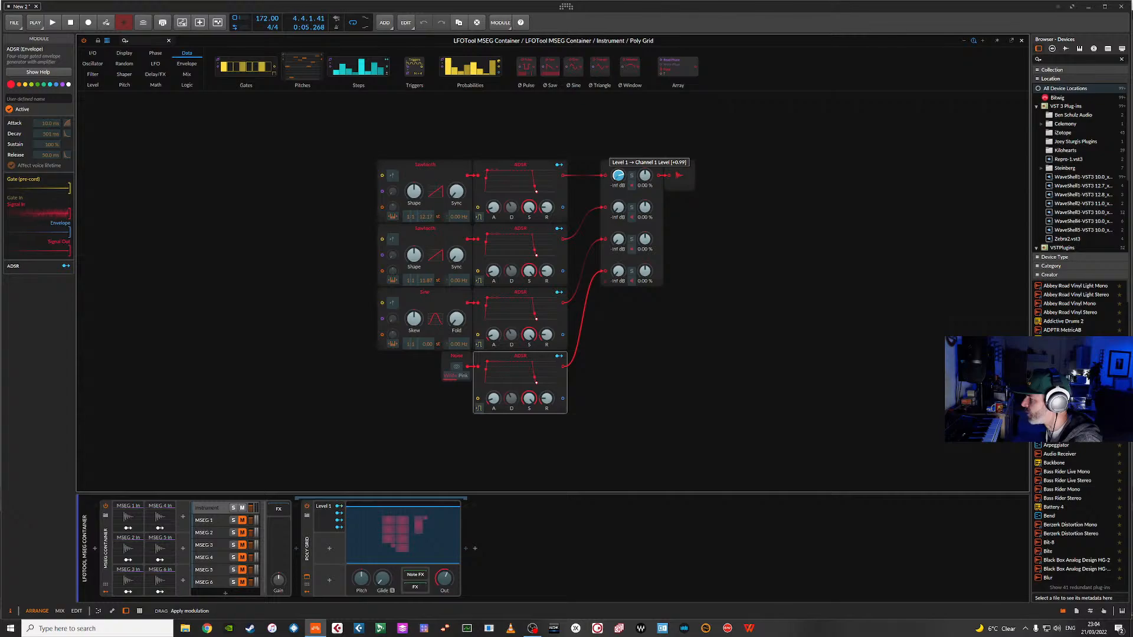
drag(618, 171, 618, 132)
click(338, 514)
drag(618, 207, 618, 170)
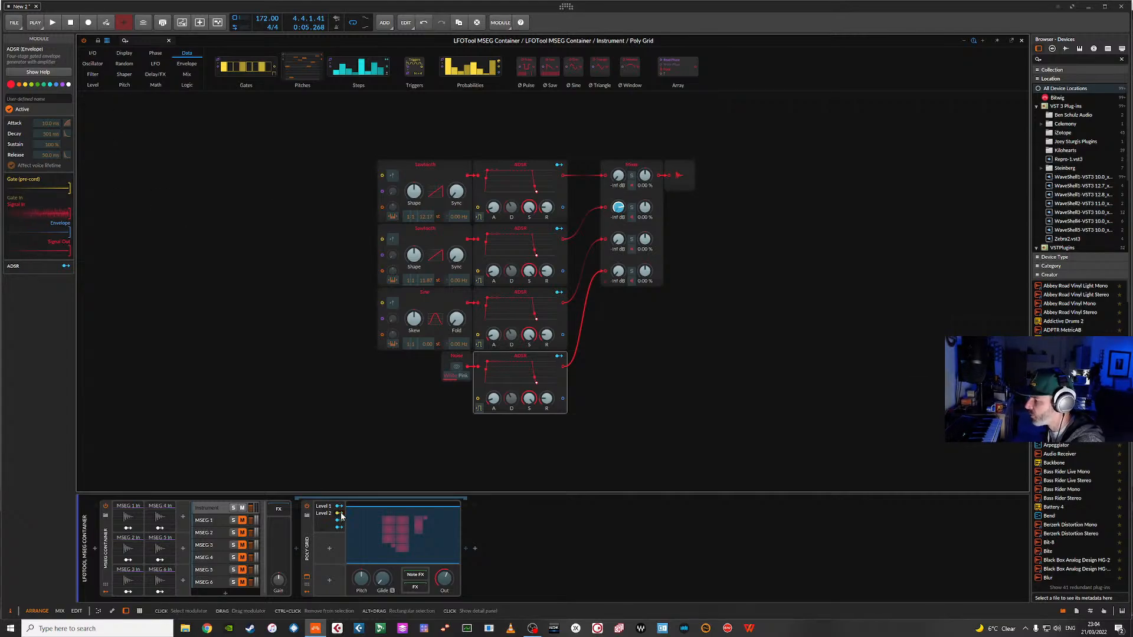
- Show the Macro-4 knobs and set the modulation amounts for channels 1 and 2 to exactly +1.000
click(326, 524)
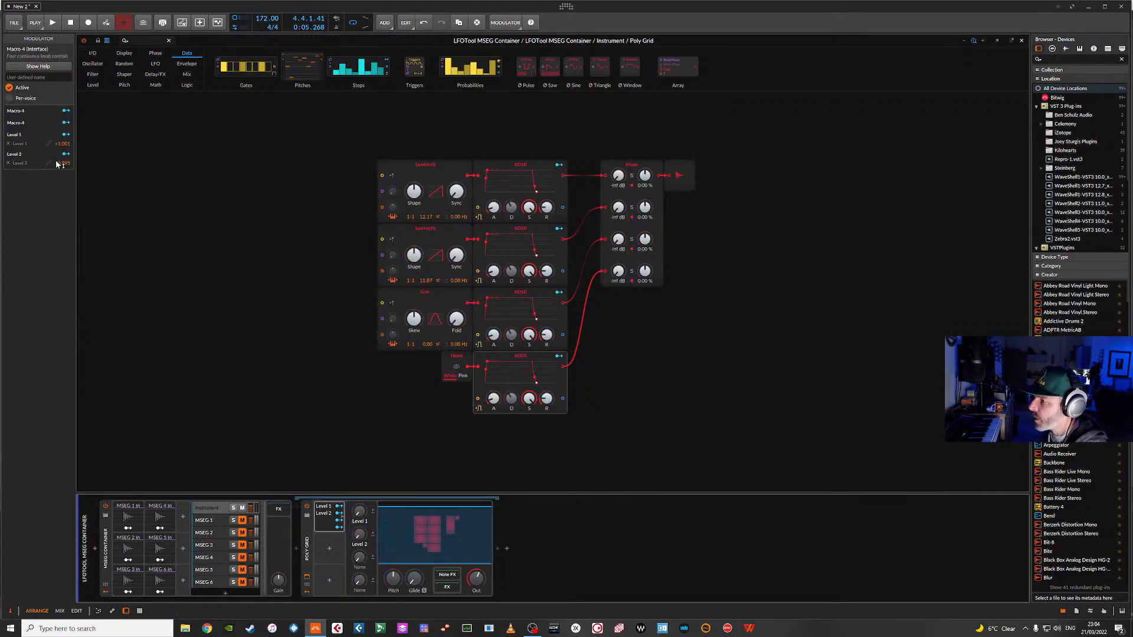
drag(71, 146, 71, 146)
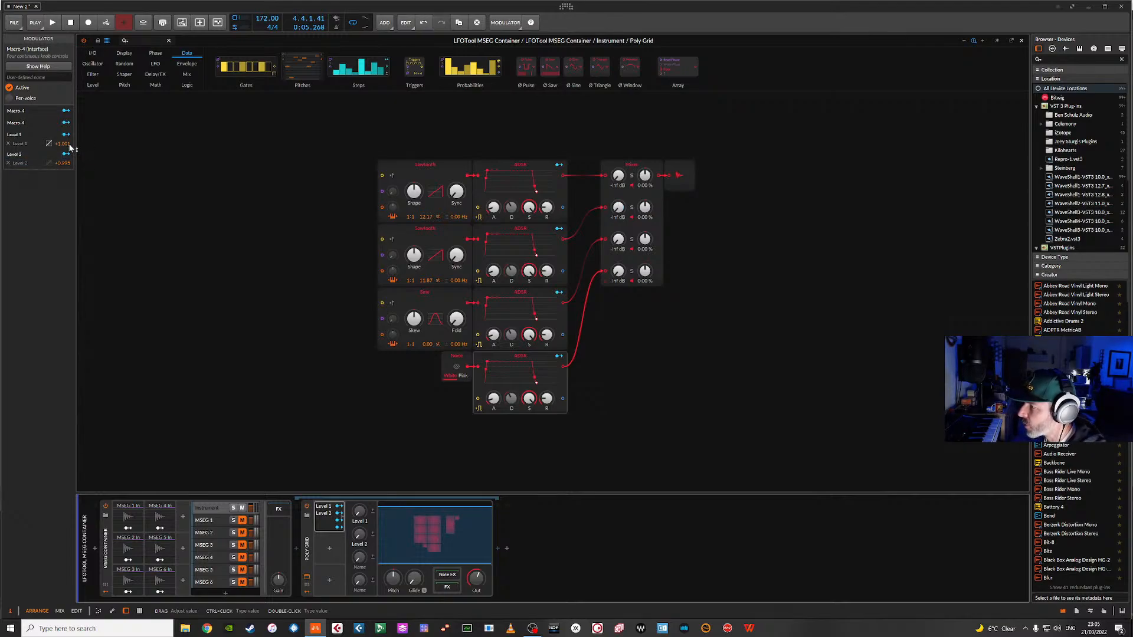
double_click(70, 145)
text(1)
key(Return)
ctrl+click(66, 163)
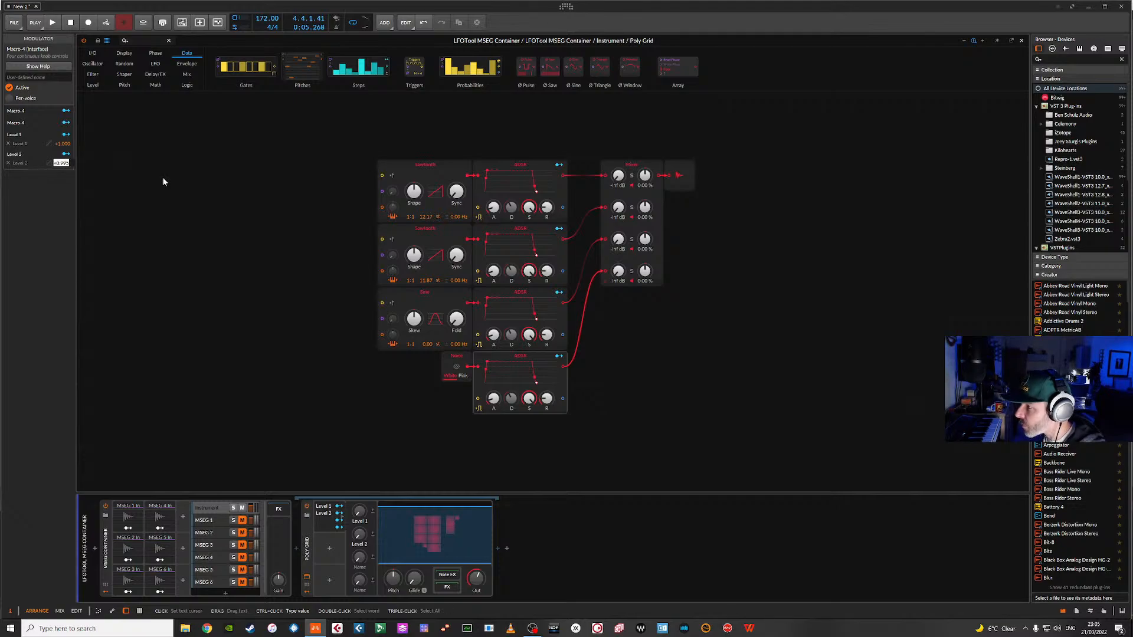
text(1)
key(Return)
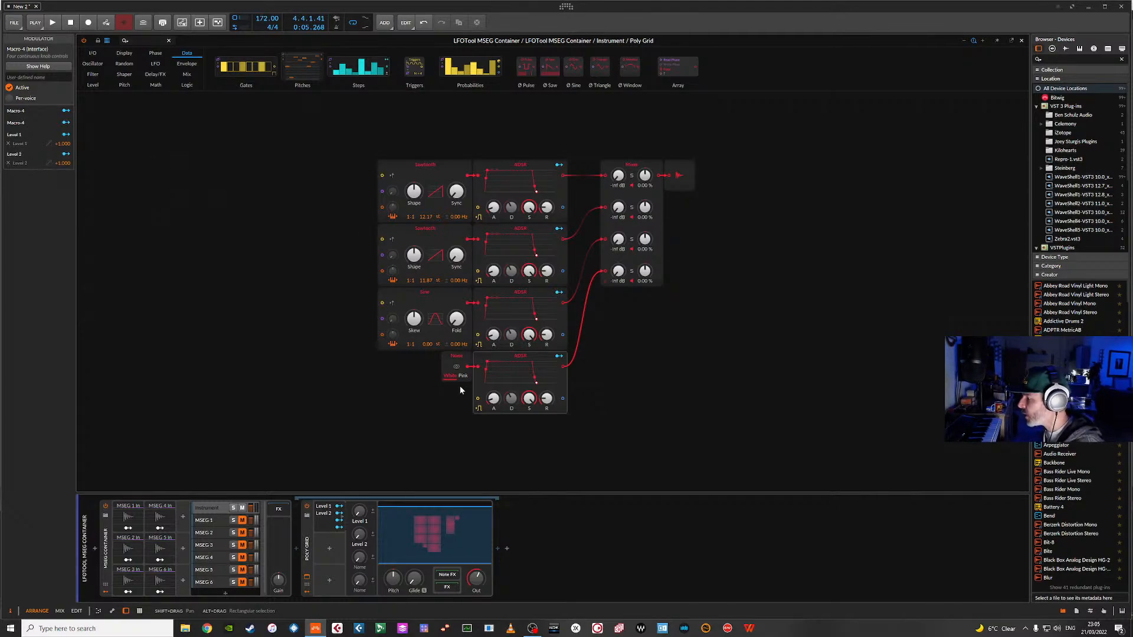
click(340, 521)
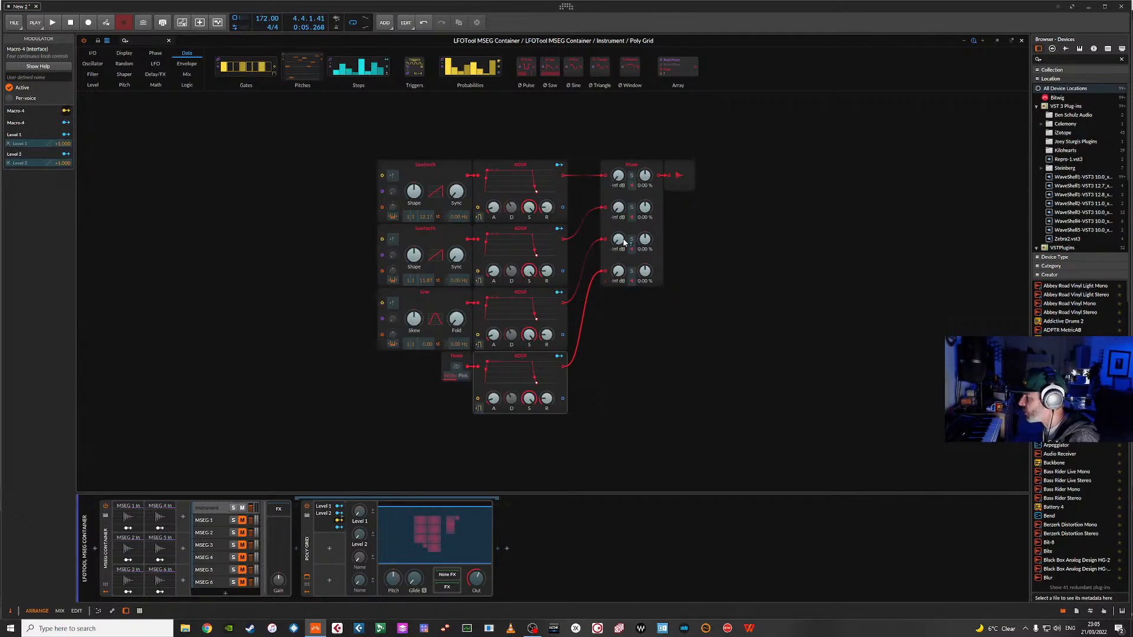
drag(619, 243, 619, 241)
click(340, 521)
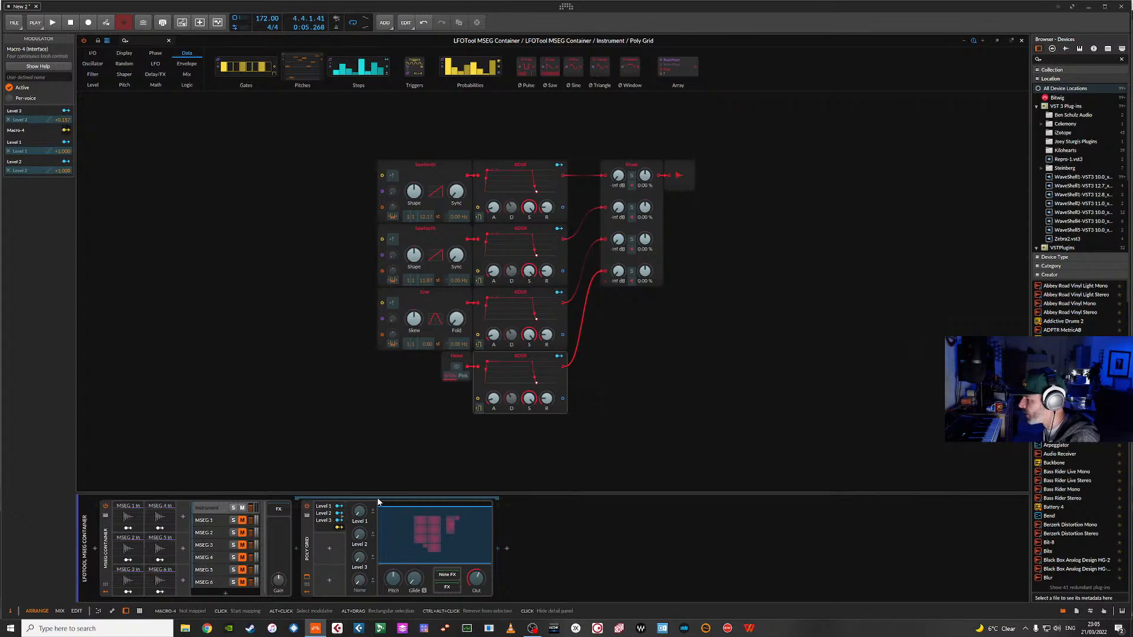
drag(615, 274, 615, 272)
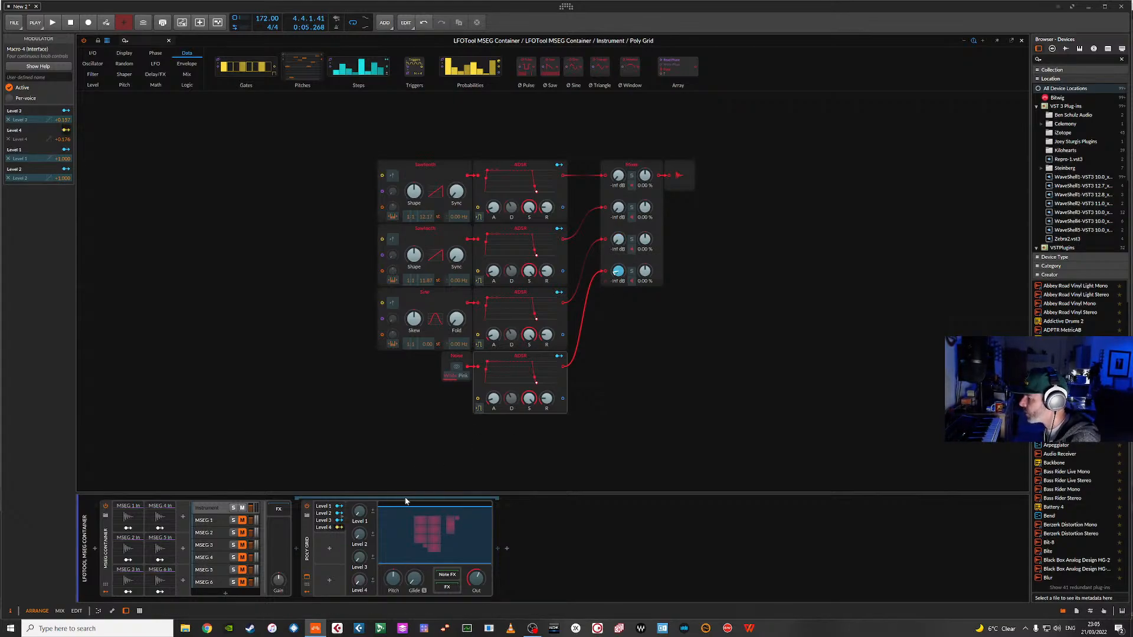
click(340, 527)
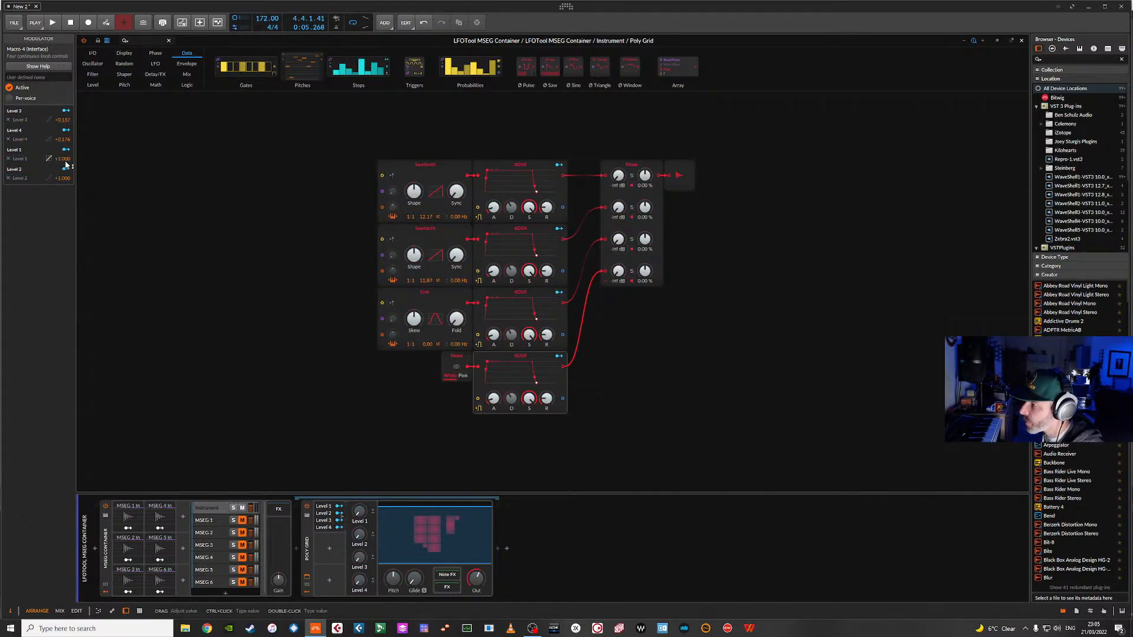
- Set the modulation amounts for the channel 3 and channel 4 levels to 1
double_click(62, 120)
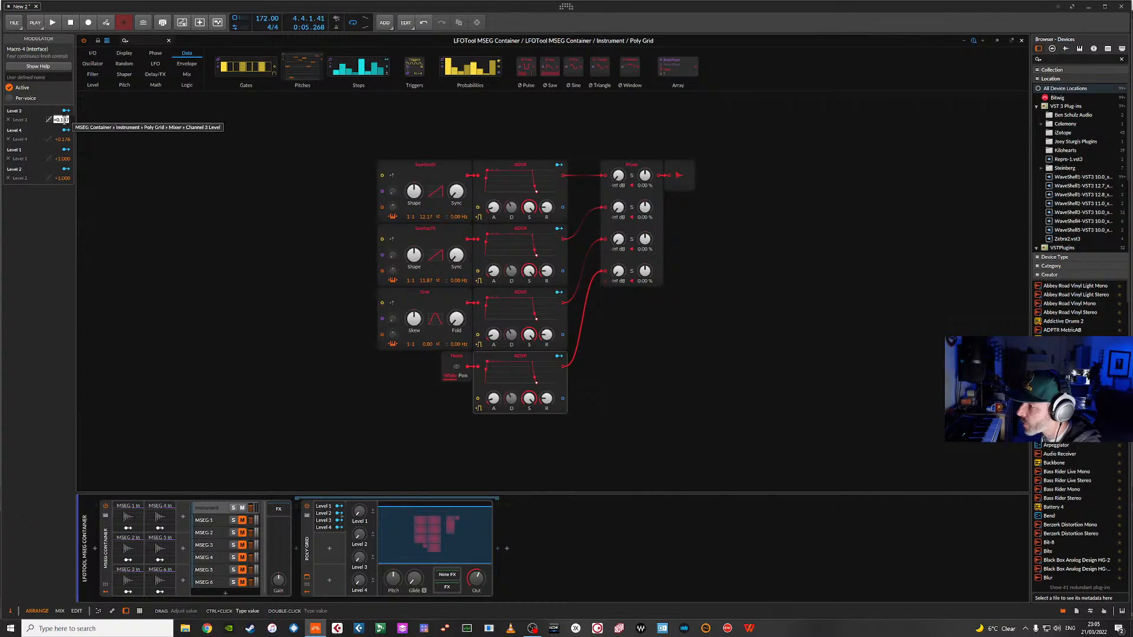
text(1)
key(Return)
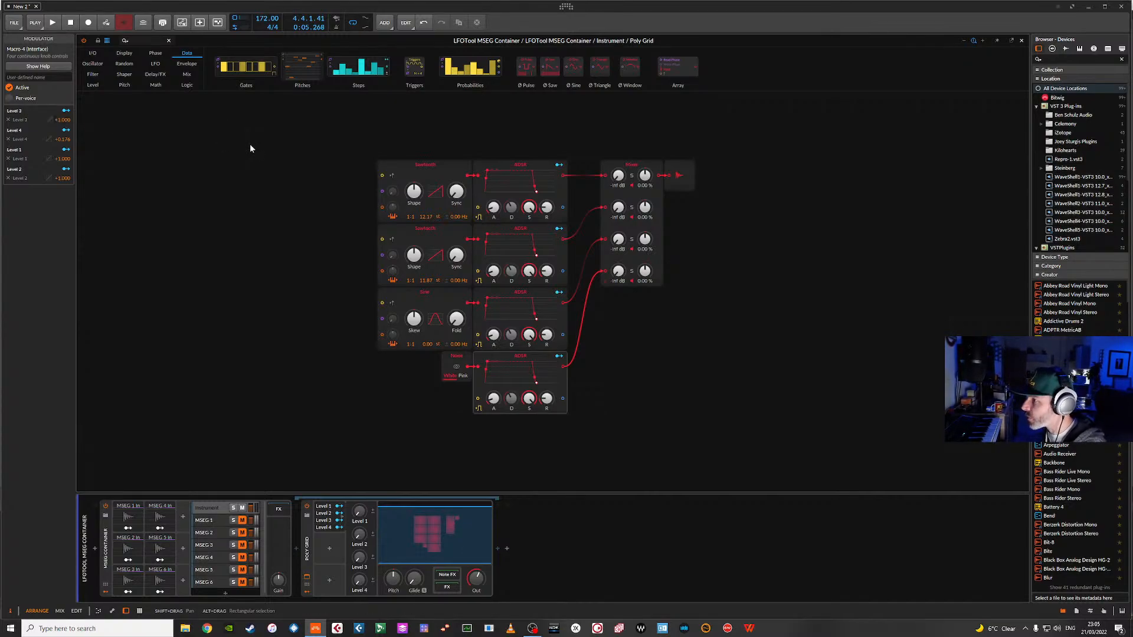
double_click(63, 139)
text(1)
key(Return)
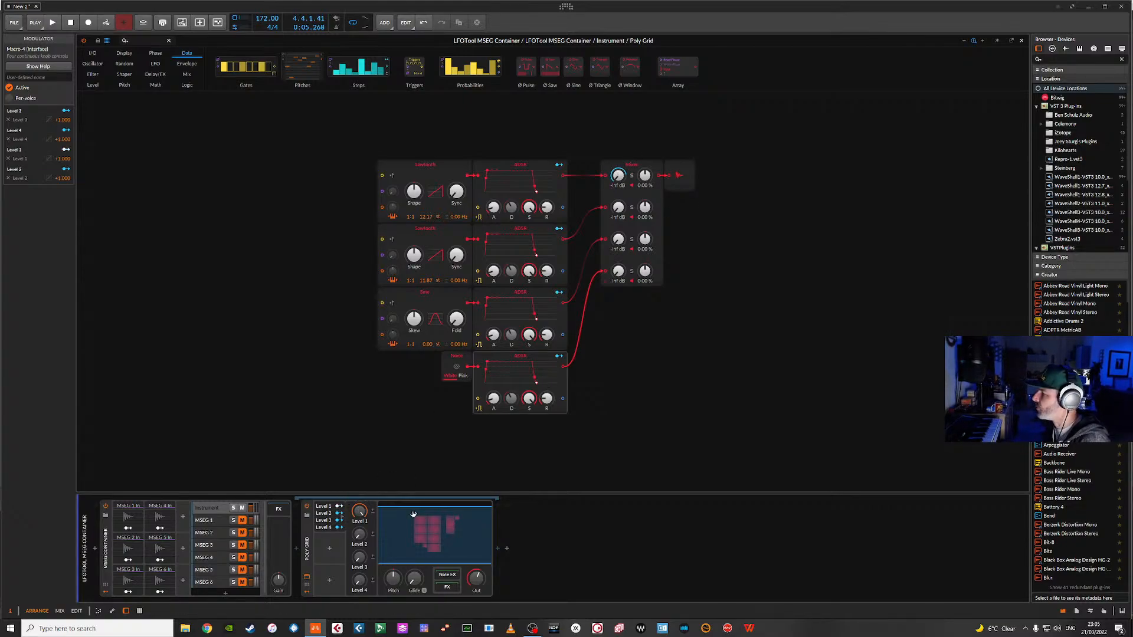
- Turn the first macro back down to zero and rename the four macros Saw 1, Saw 2, Sub and Noise
drag(358, 514, 359, 576)
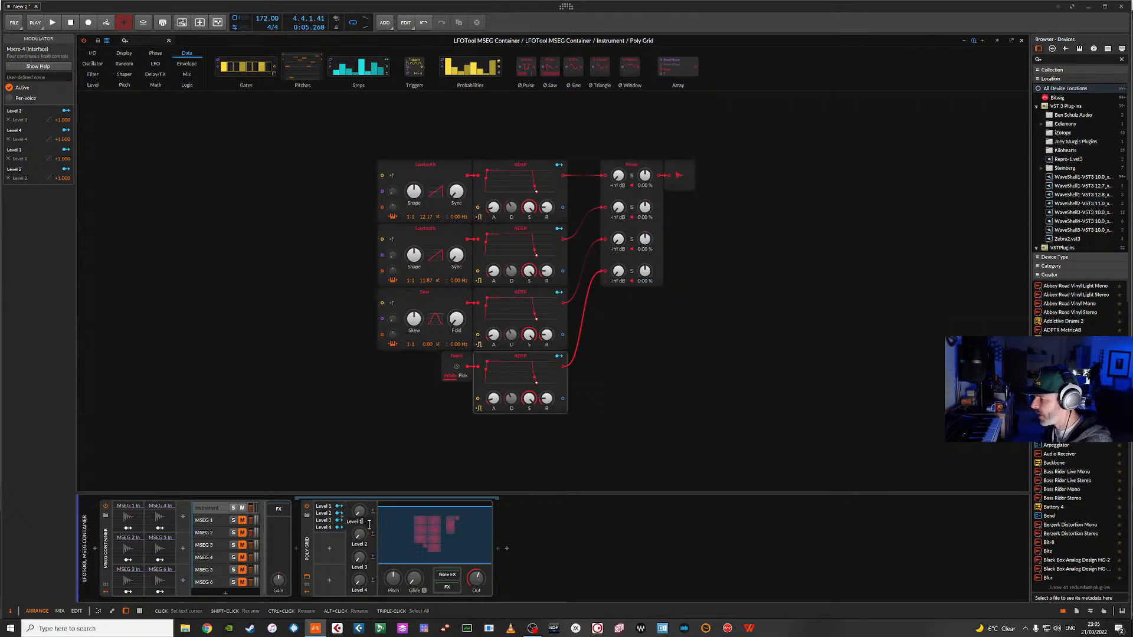
text(Saw 1)
key(Return)
double_click(367, 545)
text(Saw 2)
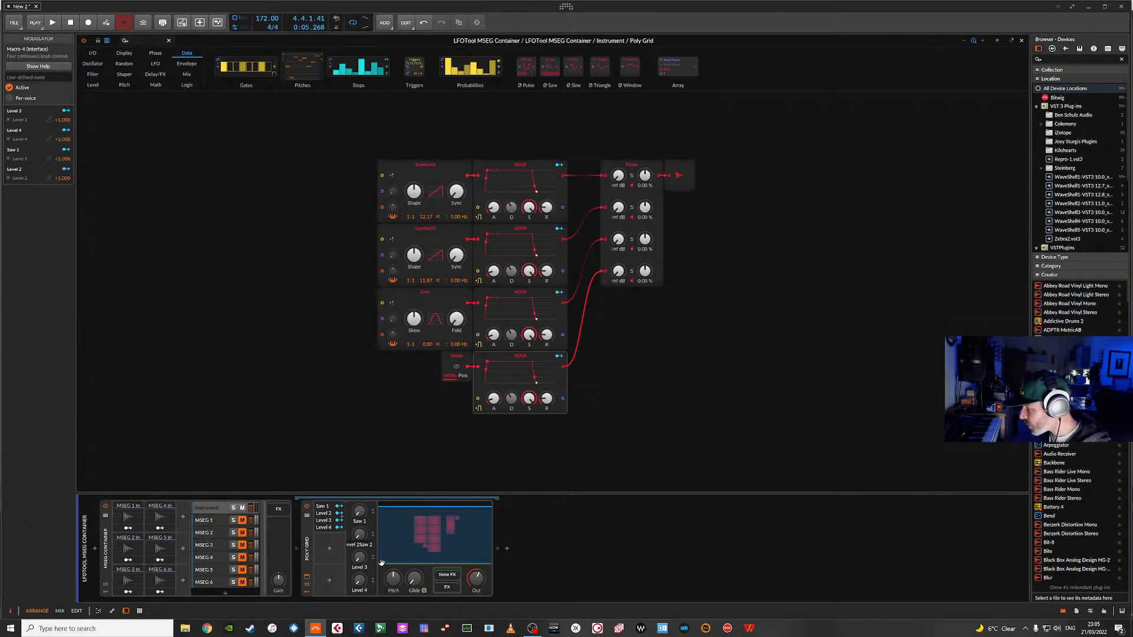
key(Return)
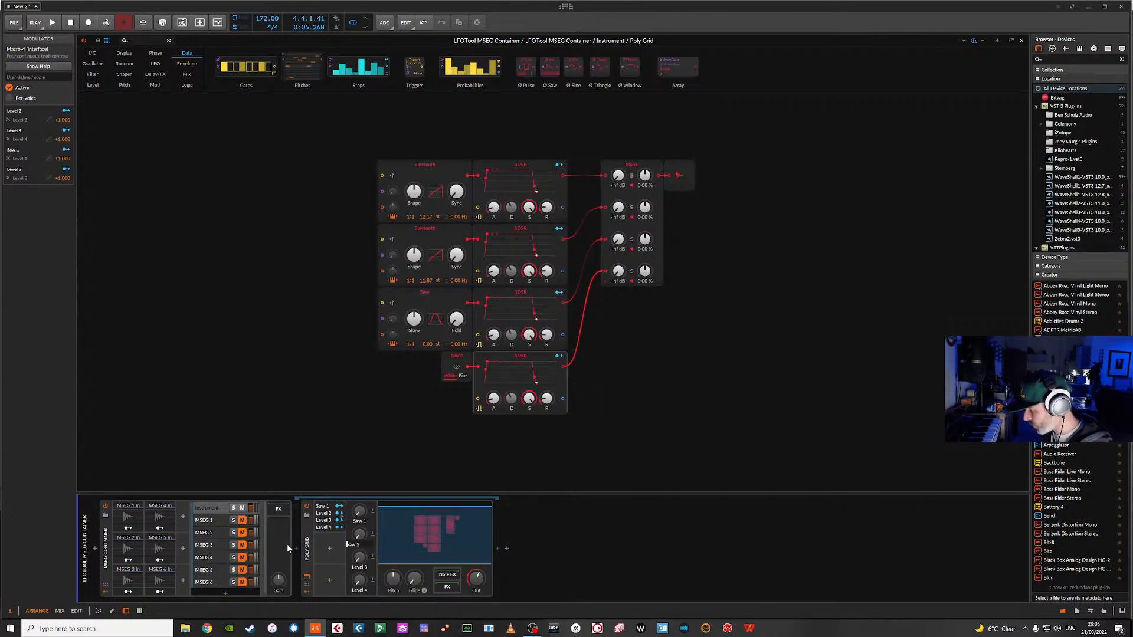
click(367, 570)
text(Sub)
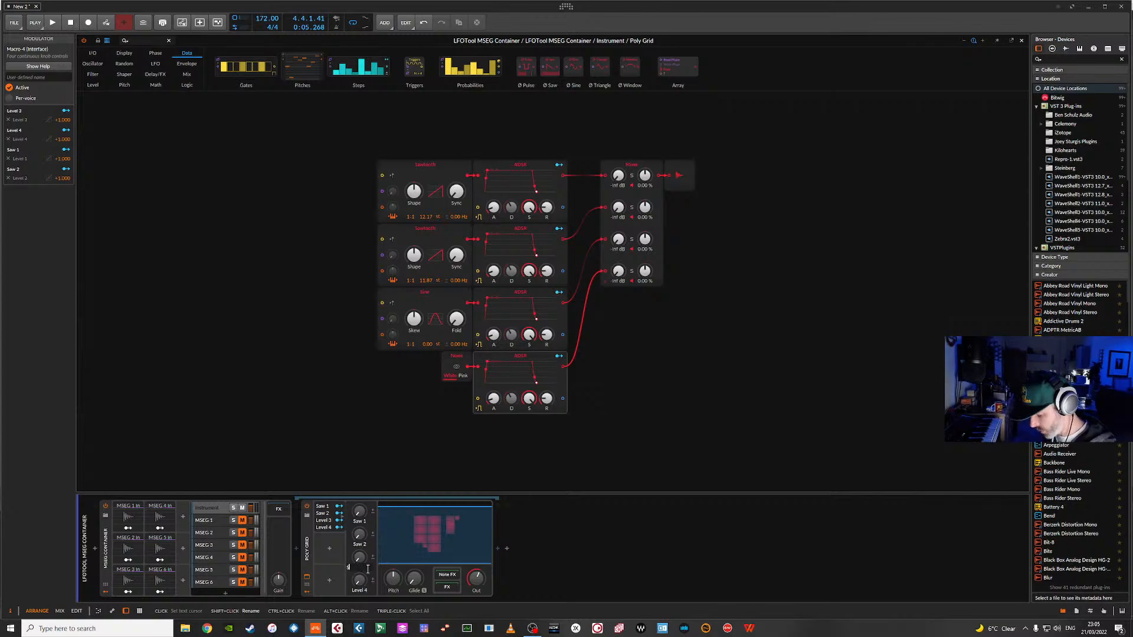
click(356, 593)
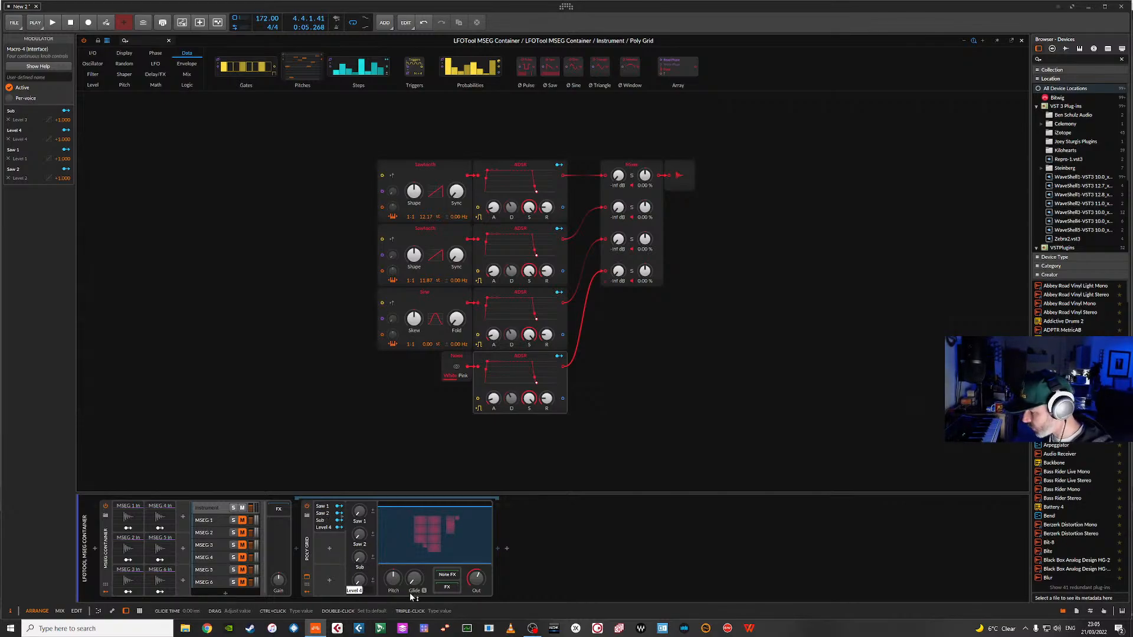
text(Noise)
key(Return)
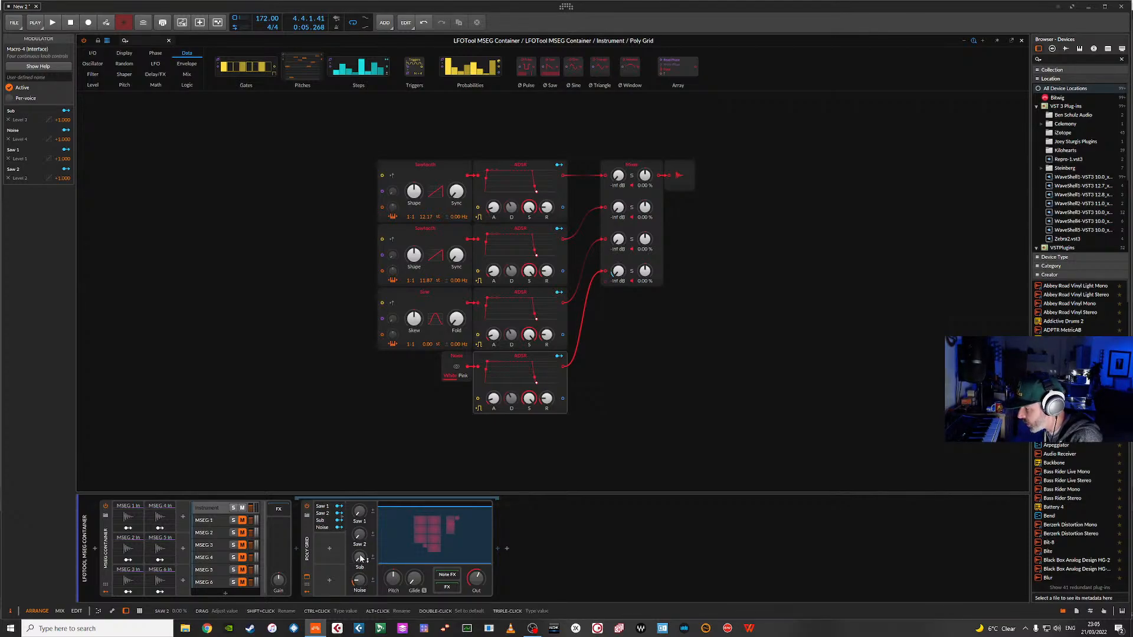
- Raise the Sub macro and turn Saw 1 up to about 70 % to balance the oscillator mix
drag(359, 557, 359, 538)
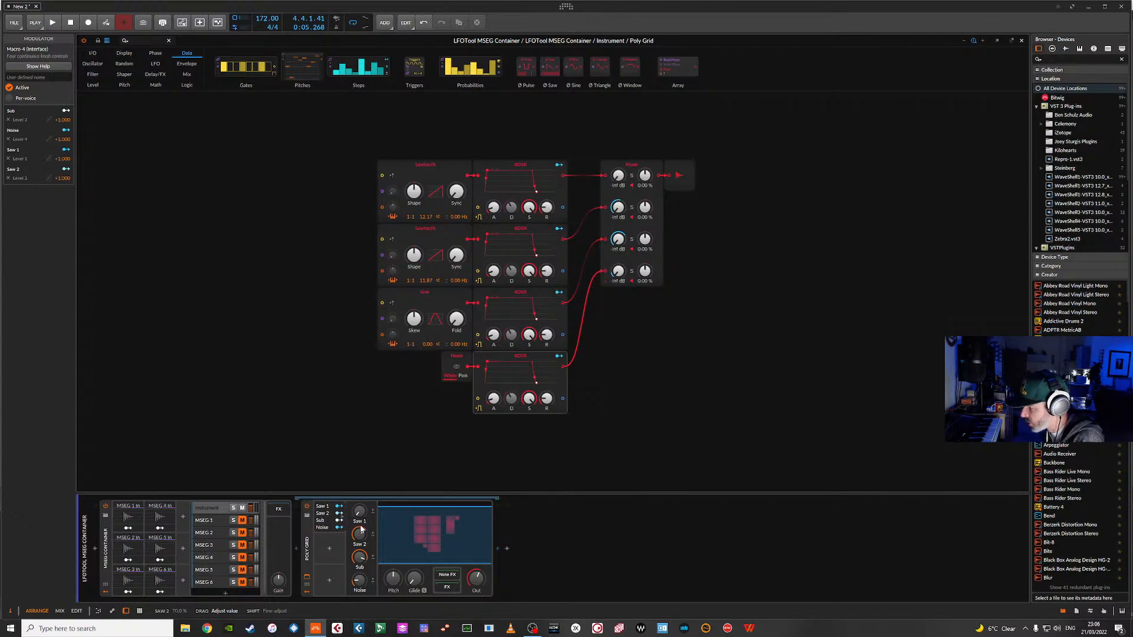
drag(360, 512, 359, 428)
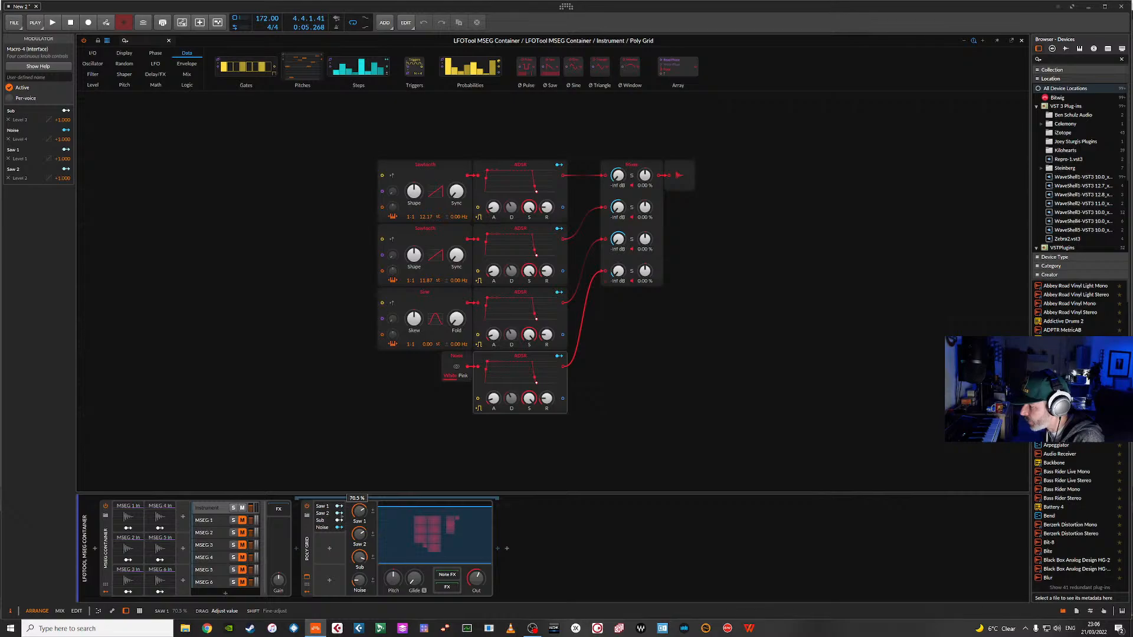
drag(359, 512, 360, 513)
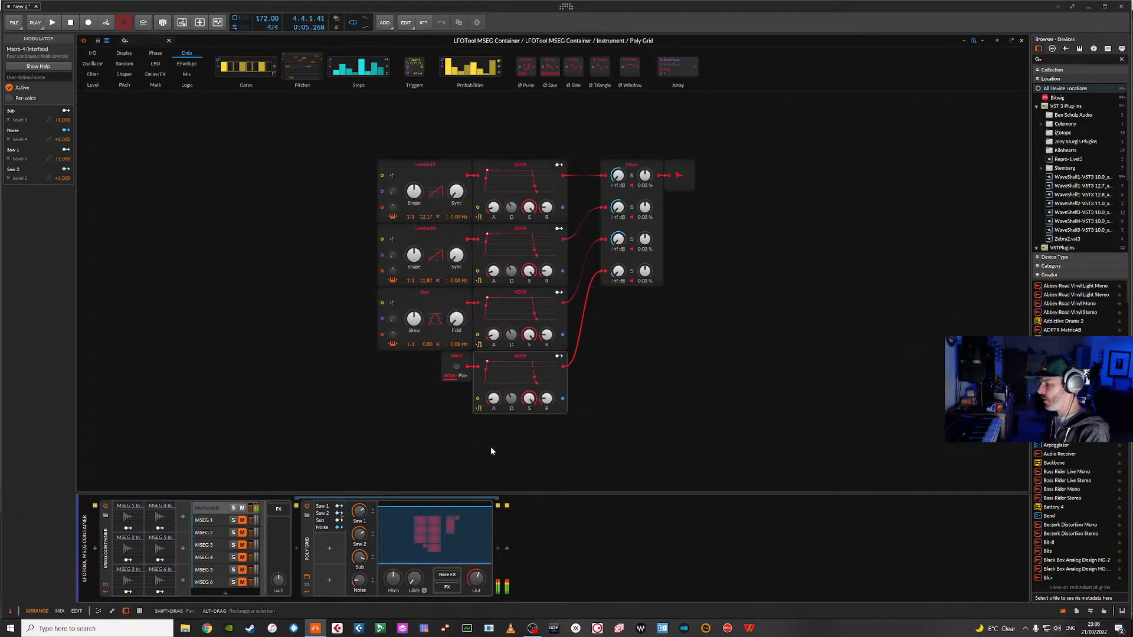
- Reset the pitch of both Sawtooth oscillators to 0.00 semitones
double_click(427, 222)
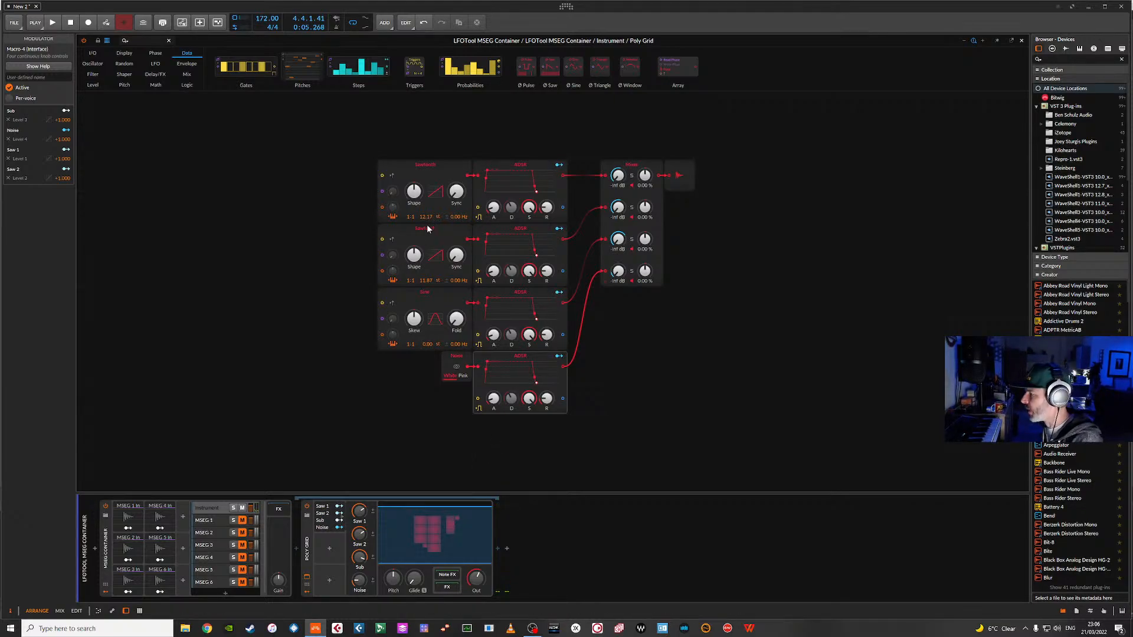
double_click(427, 281)
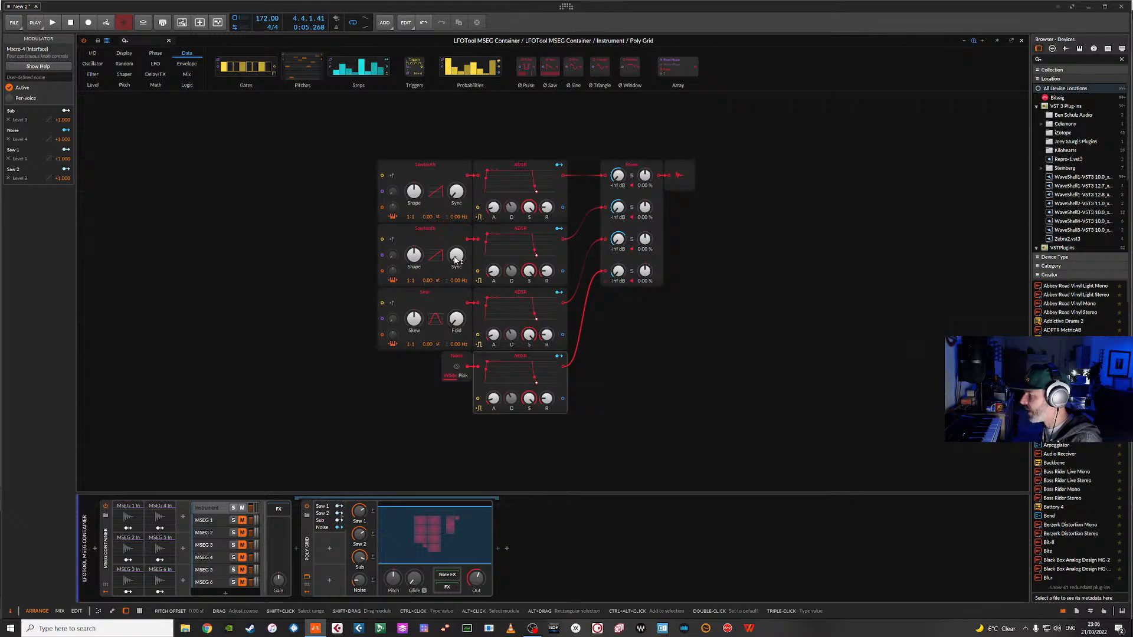
- Detune the two Sawtooth oscillators against each other, setting the first to 0.18 and the second to -0.16 semitones
drag(429, 218, 428, 213)
drag(430, 281, 430, 282)
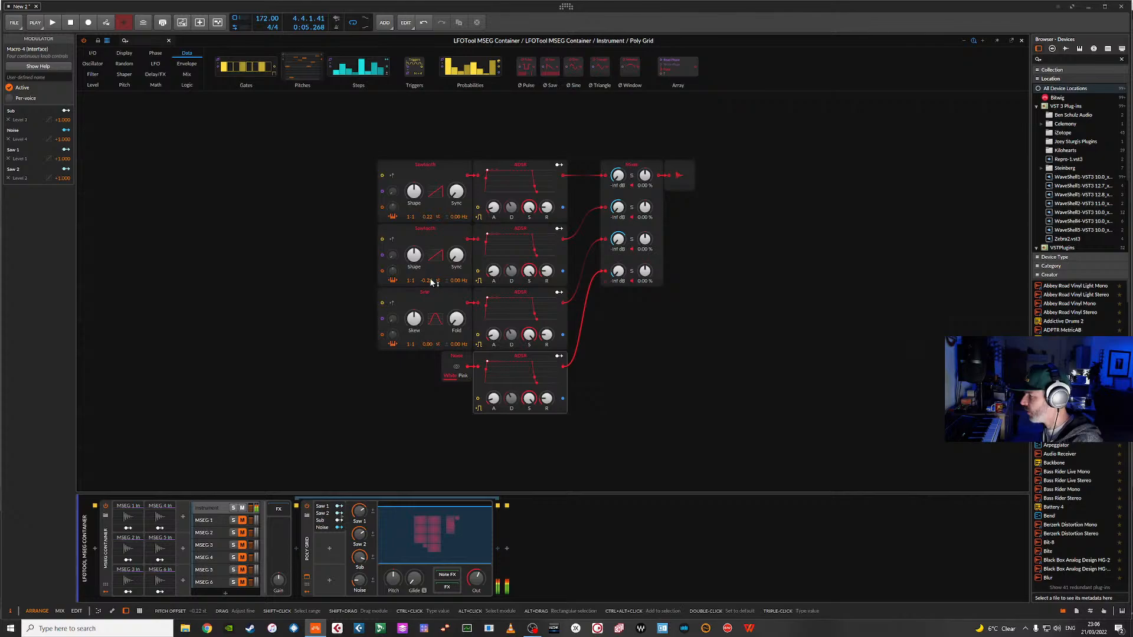
click(432, 278)
drag(427, 280, 427, 281)
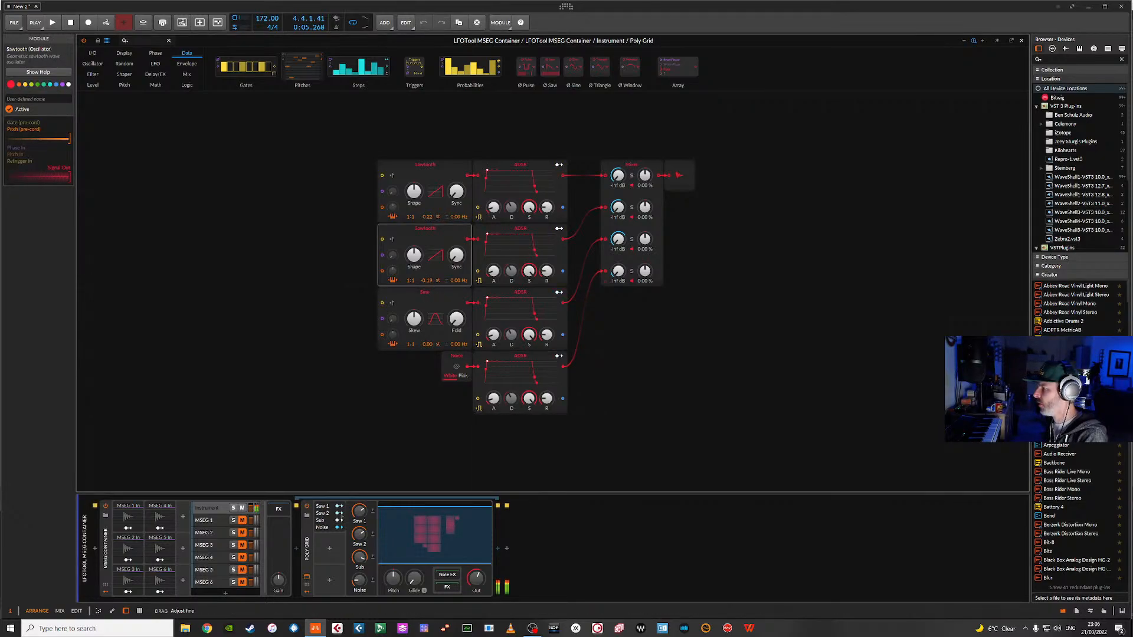
drag(434, 217, 434, 219)
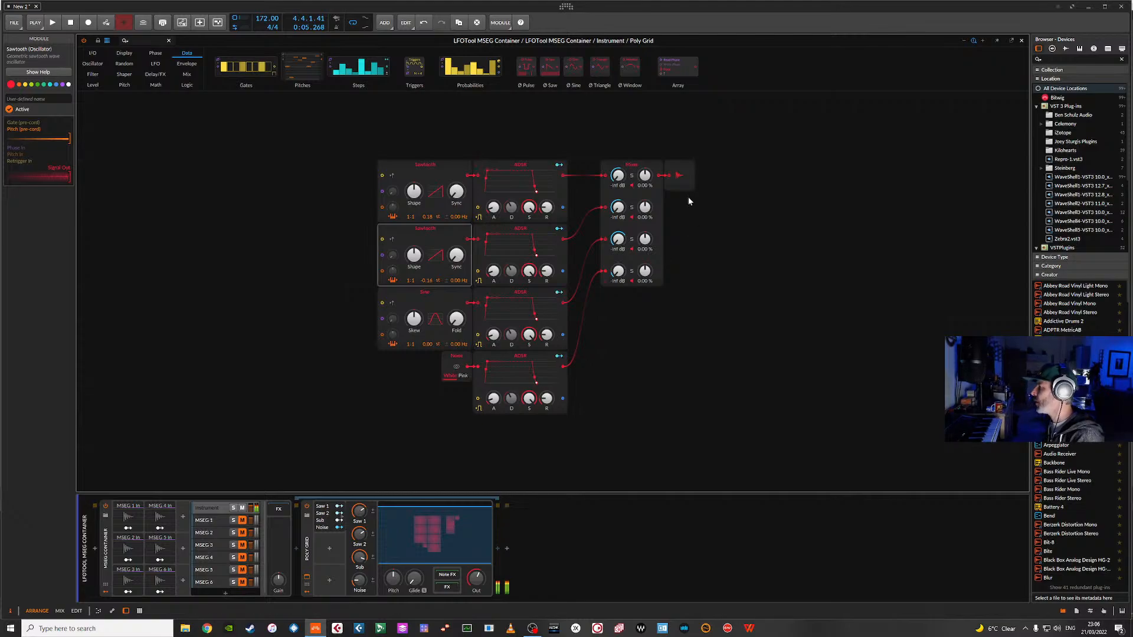
- Move the Audio Out module away from the Mixer and adjust the Shape of both Sawtooth oscillators
drag(679, 174, 743, 176)
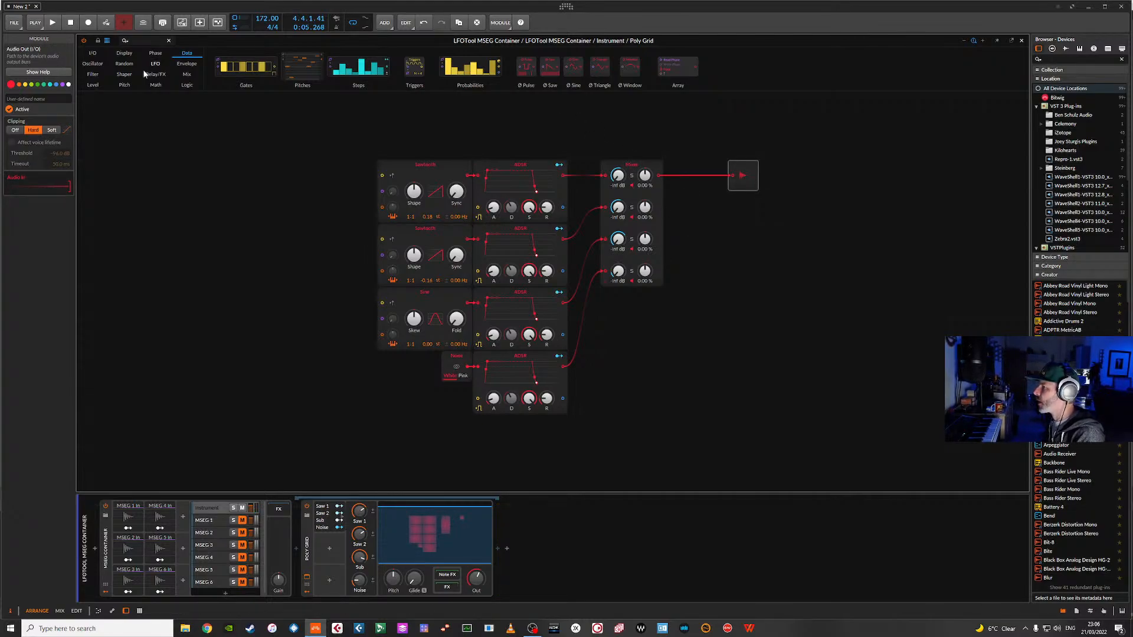
click(125, 75)
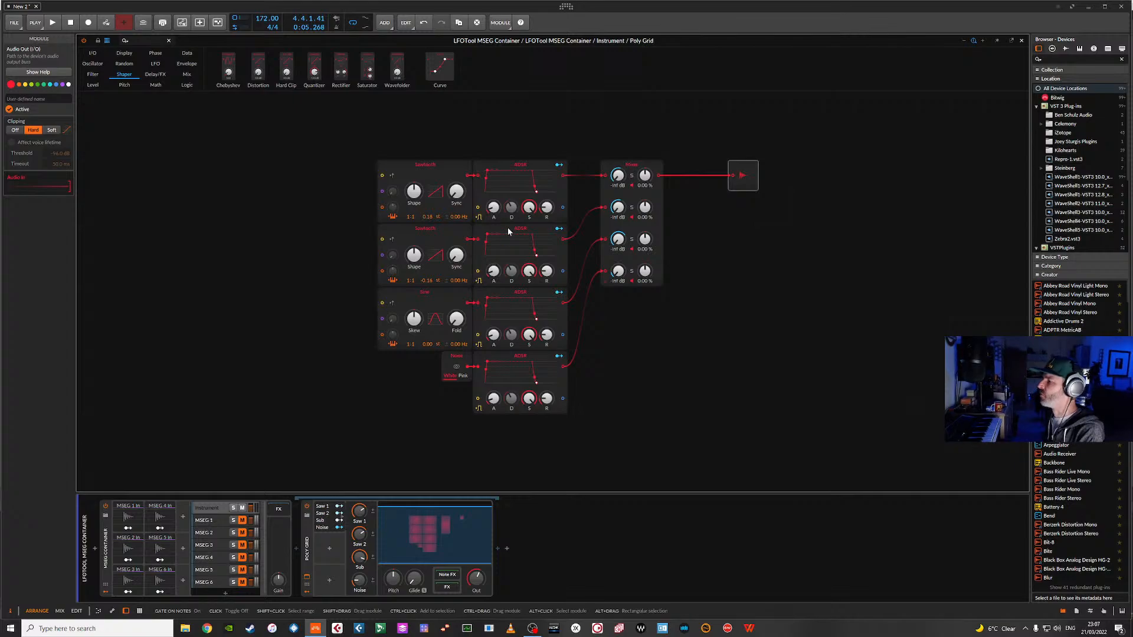
drag(415, 257, 415, 319)
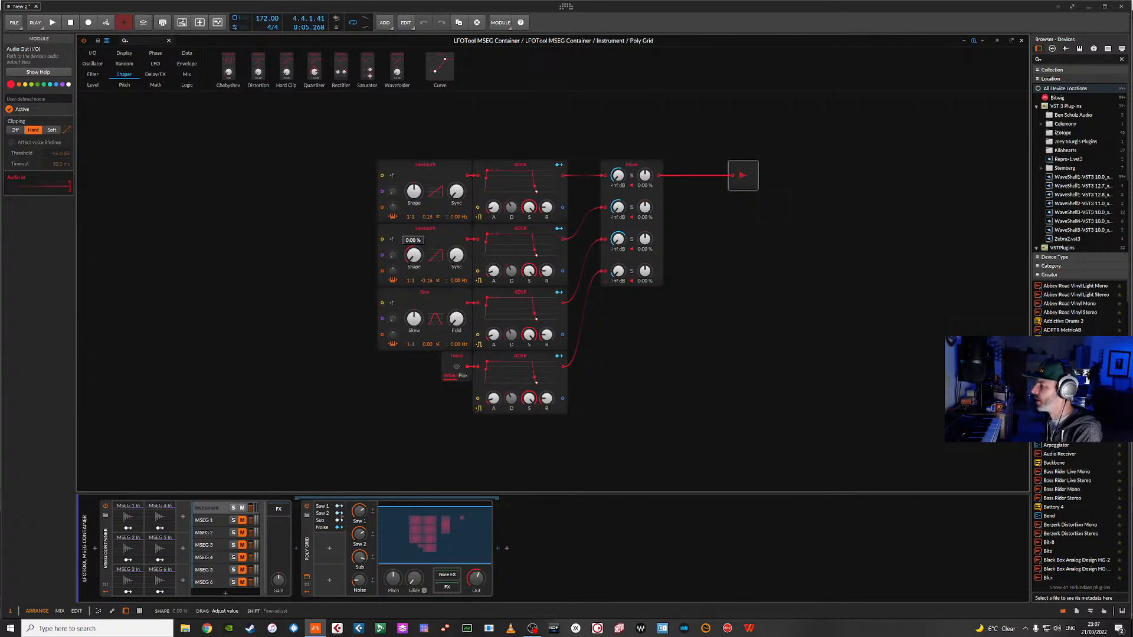
drag(414, 192, 414, 171)
mouse_move(461, 194)
mouse_down()
mouse_move(462, 171)
mouse_move(462, 198)
mouse_up()
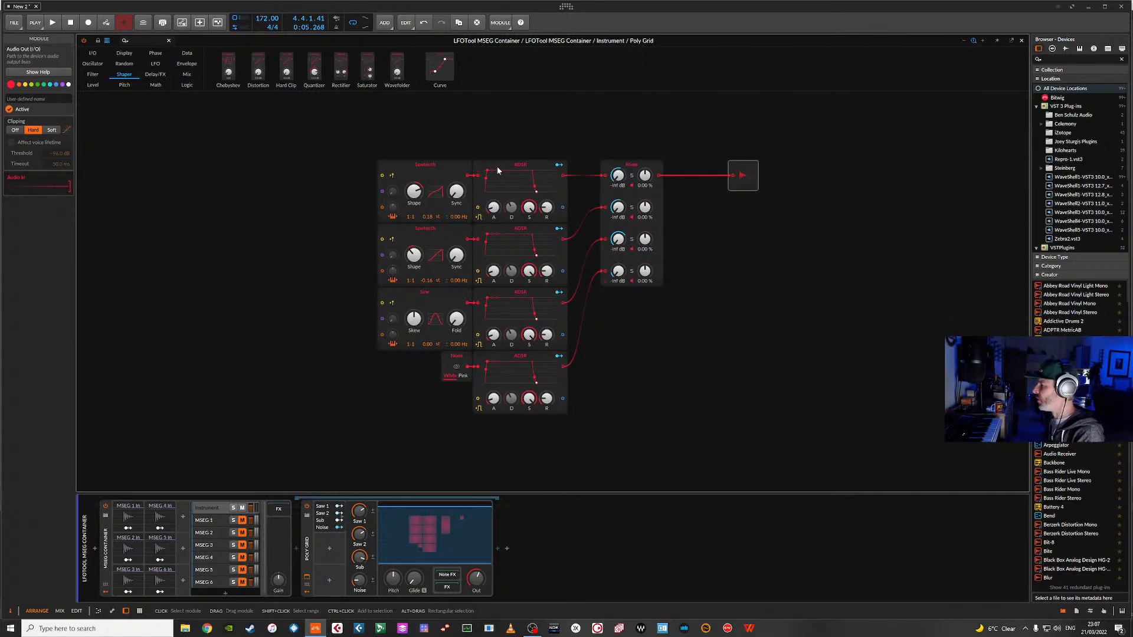
- Move the first Sawtooth's ADSR between the Mixer and Audio Out, and delete the other three ADSR modules
drag(482, 168, 636, 175)
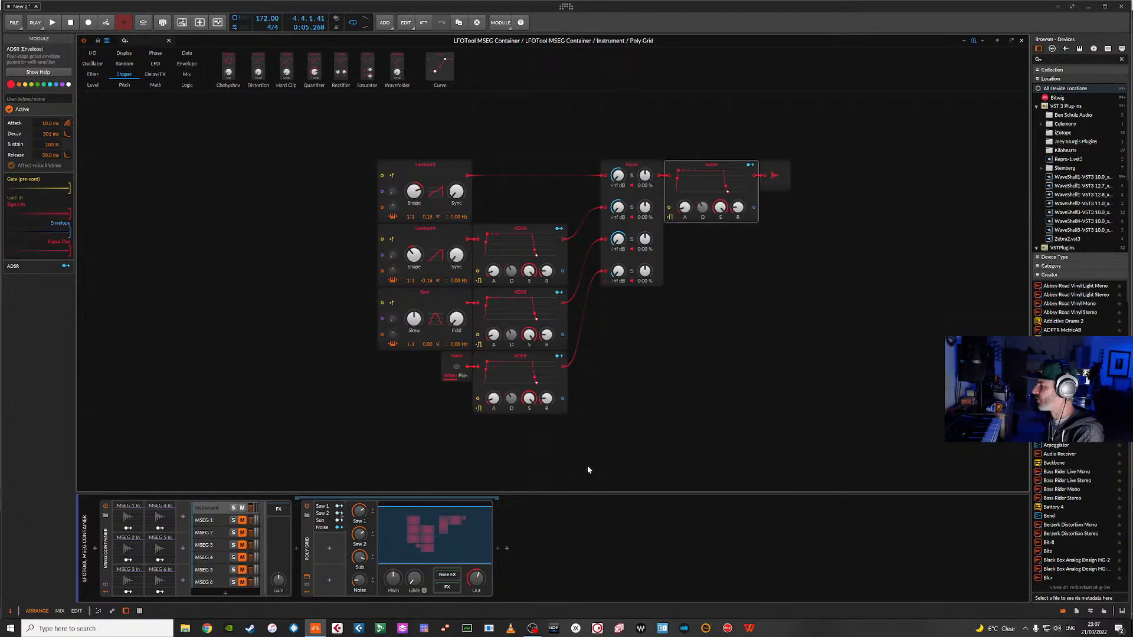
drag(590, 445, 530, 242)
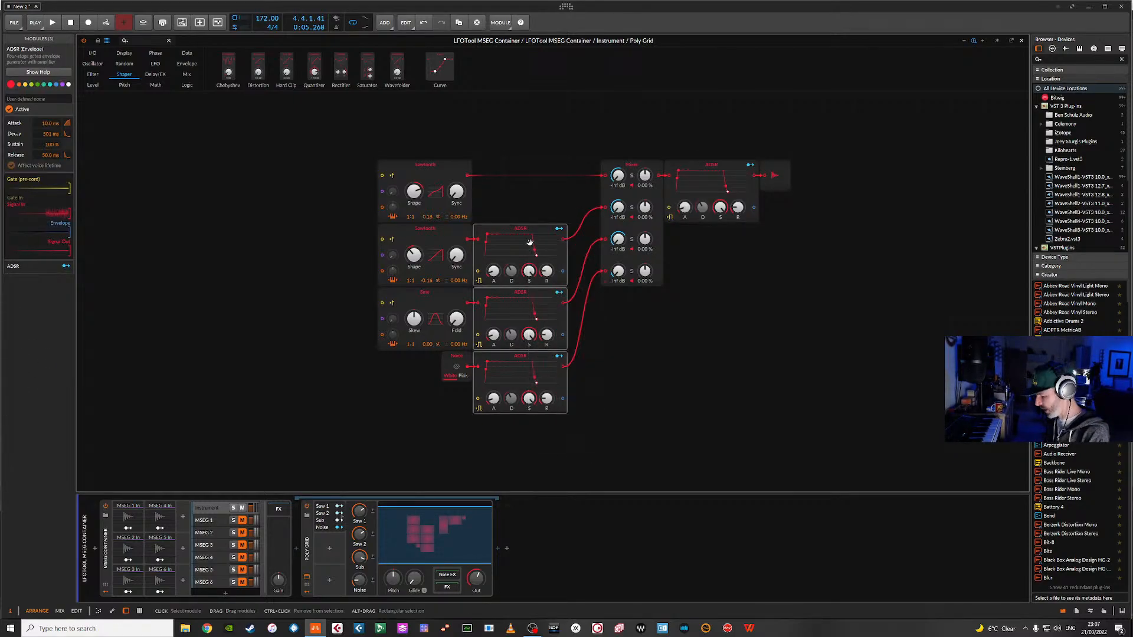
key(Delete)
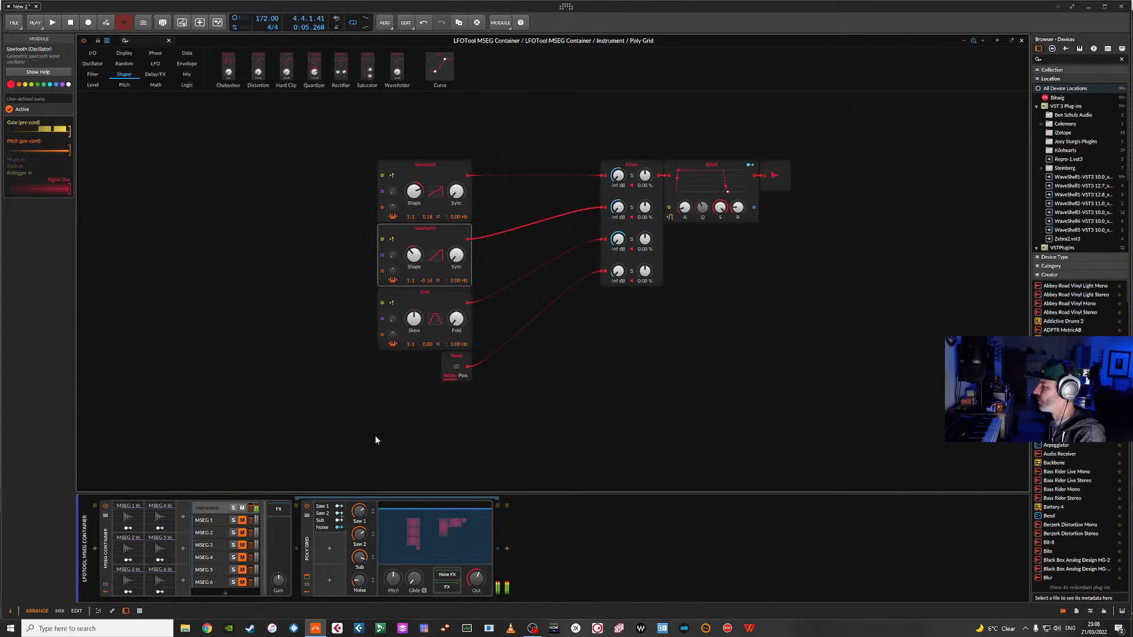
- Adjust the Noise macro to balance the noise in the mix
drag(359, 581, 360, 579)
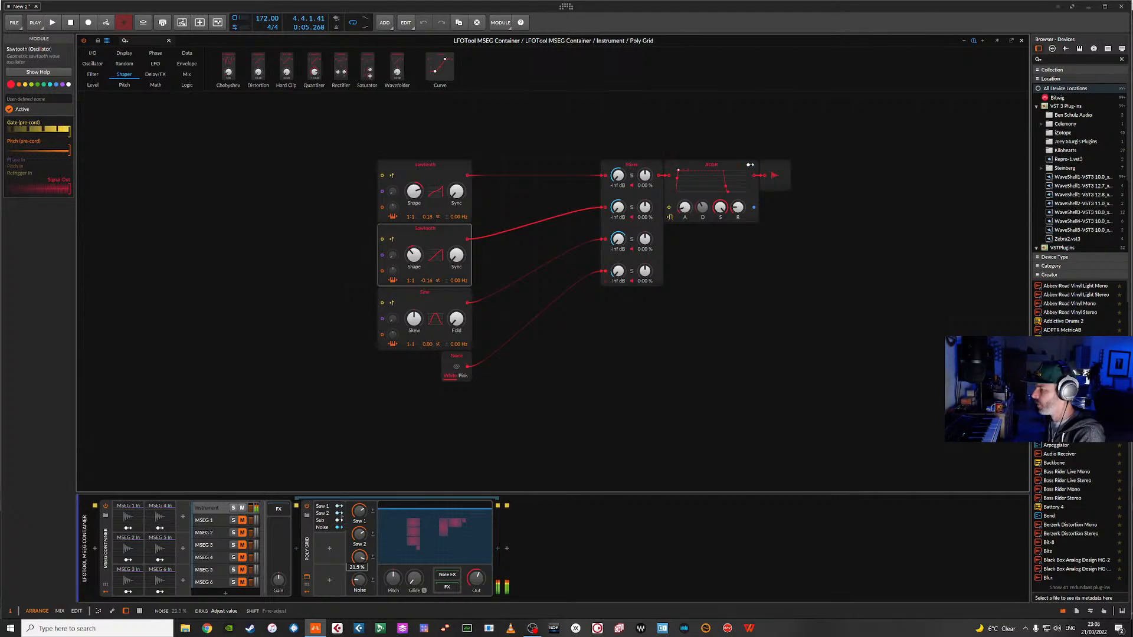
drag(359, 580, 359, 580)
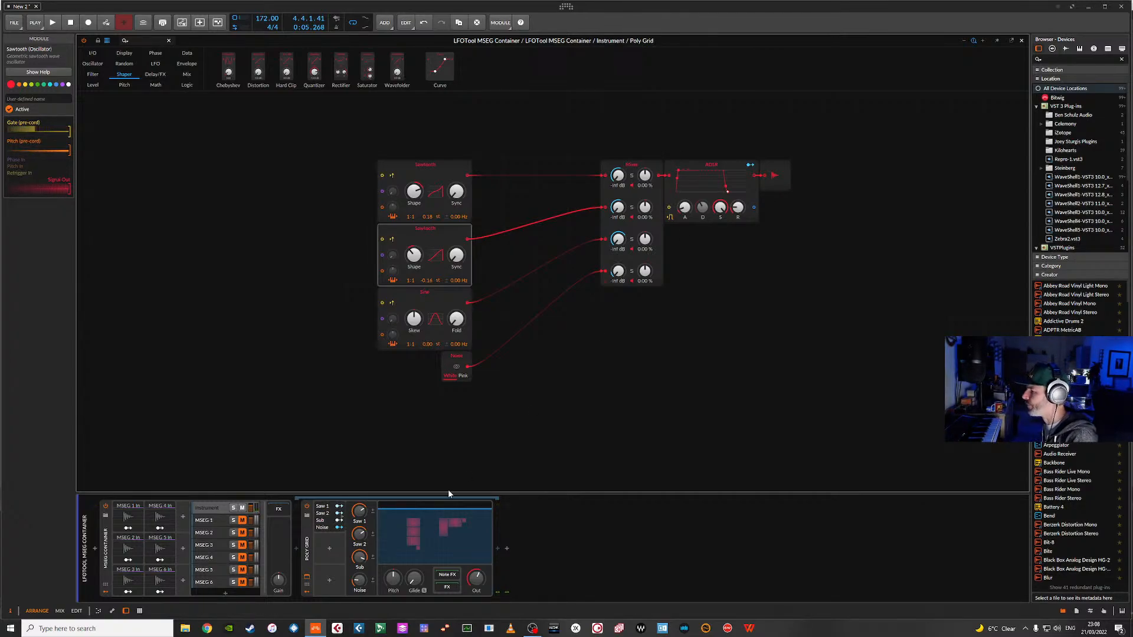
- Make room before Audio Out, try a Chebyshev shaper after the ADSR at several amounts, and delete it
drag(768, 173, 799, 172)
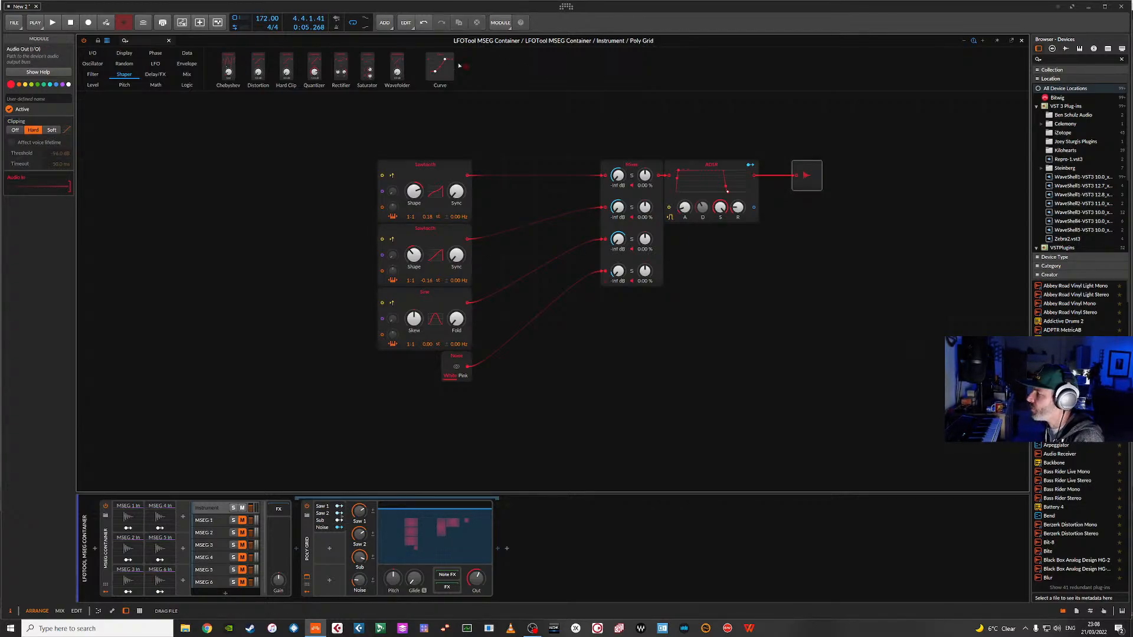
drag(755, 176, 775, 196)
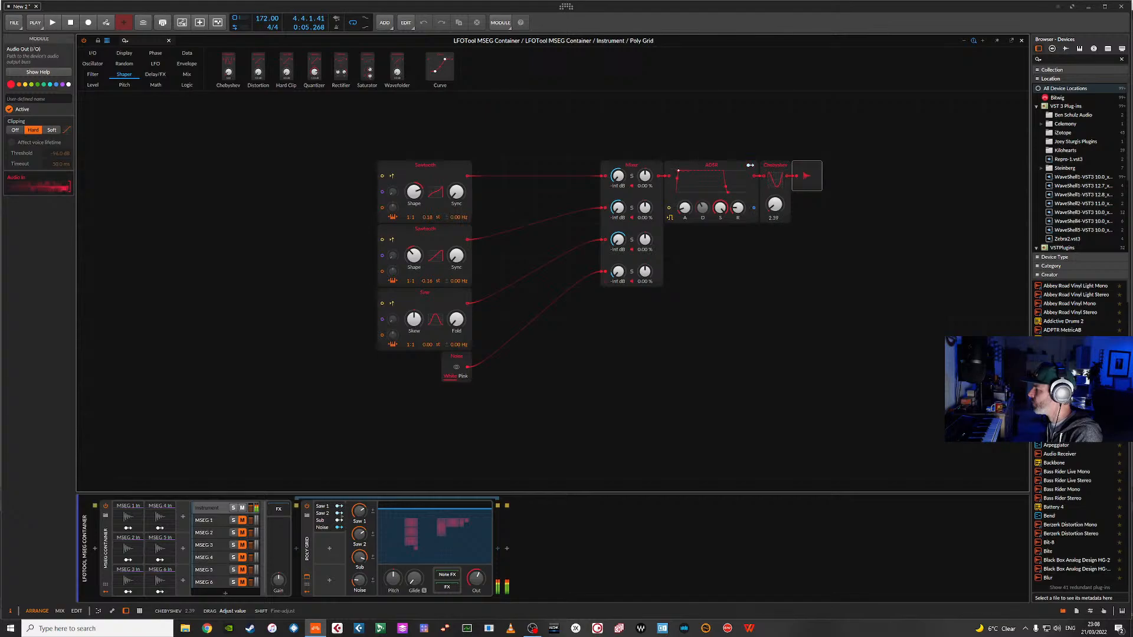
drag(775, 196, 775, 229)
click(778, 165)
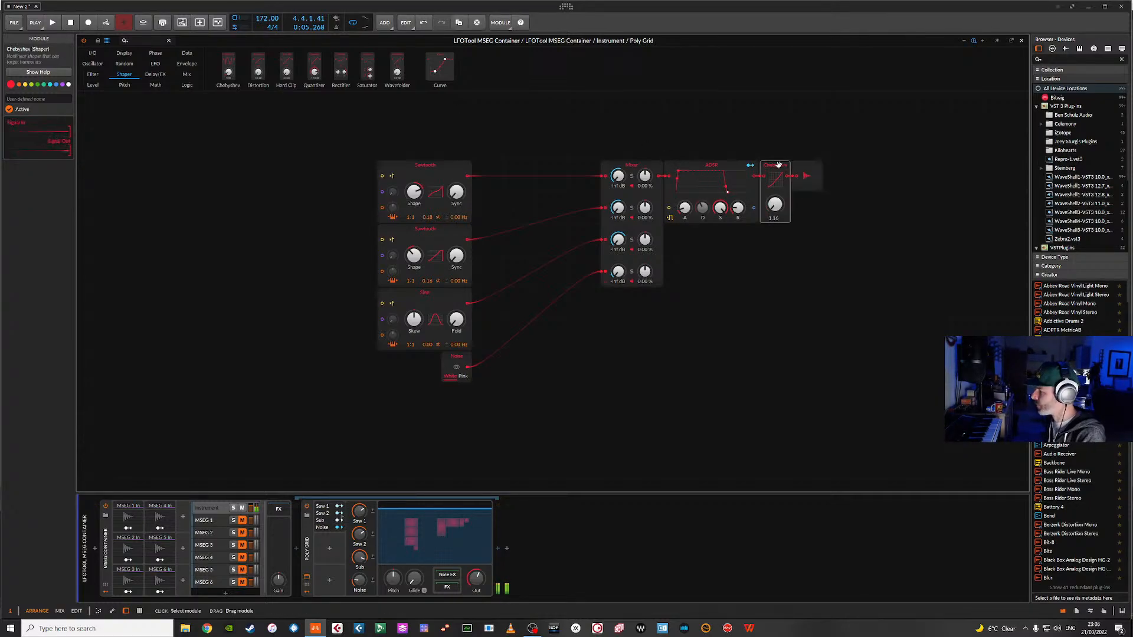
key(Delete)
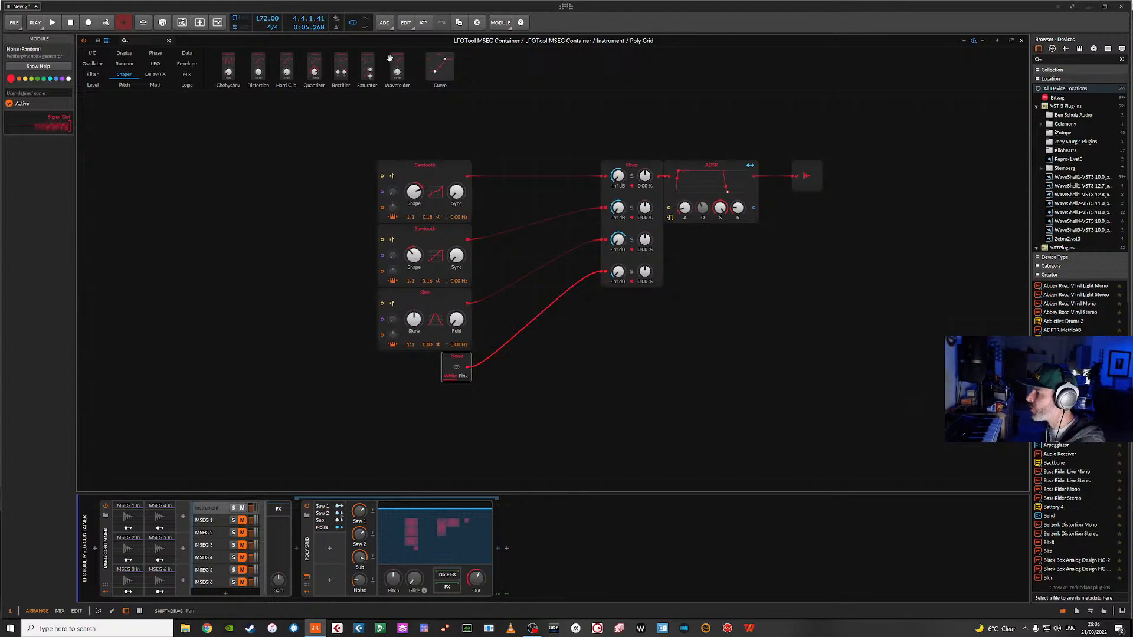
- Try a Distortion module and a Hard Clip module in turn between the ADSR and Audio Out, removing each
drag(258, 68, 775, 191)
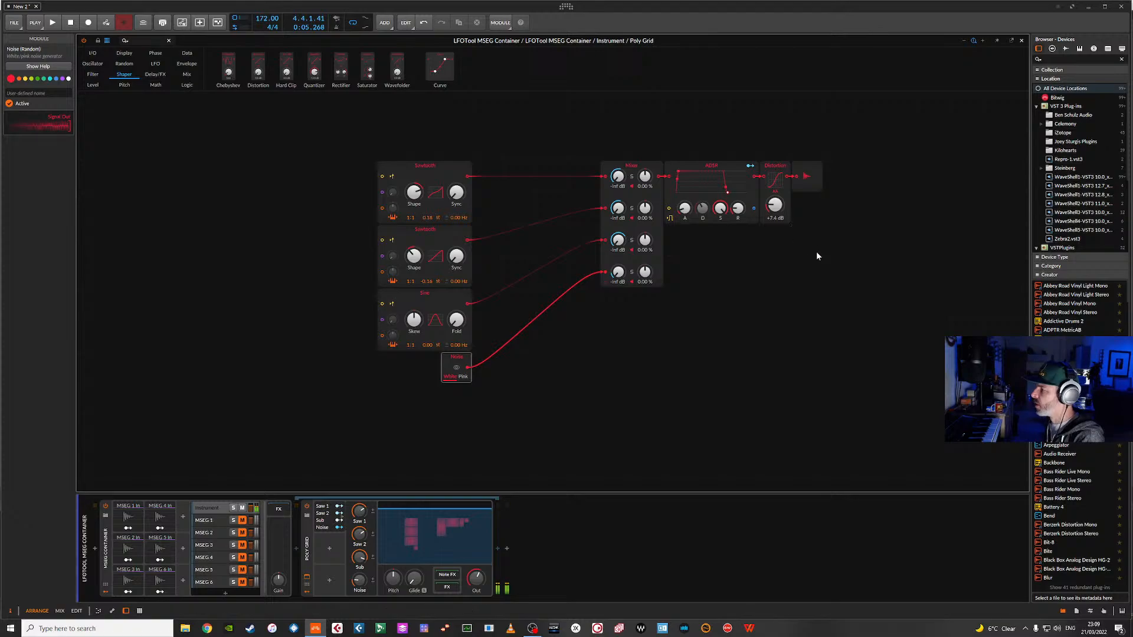
click(778, 169)
key(Delete)
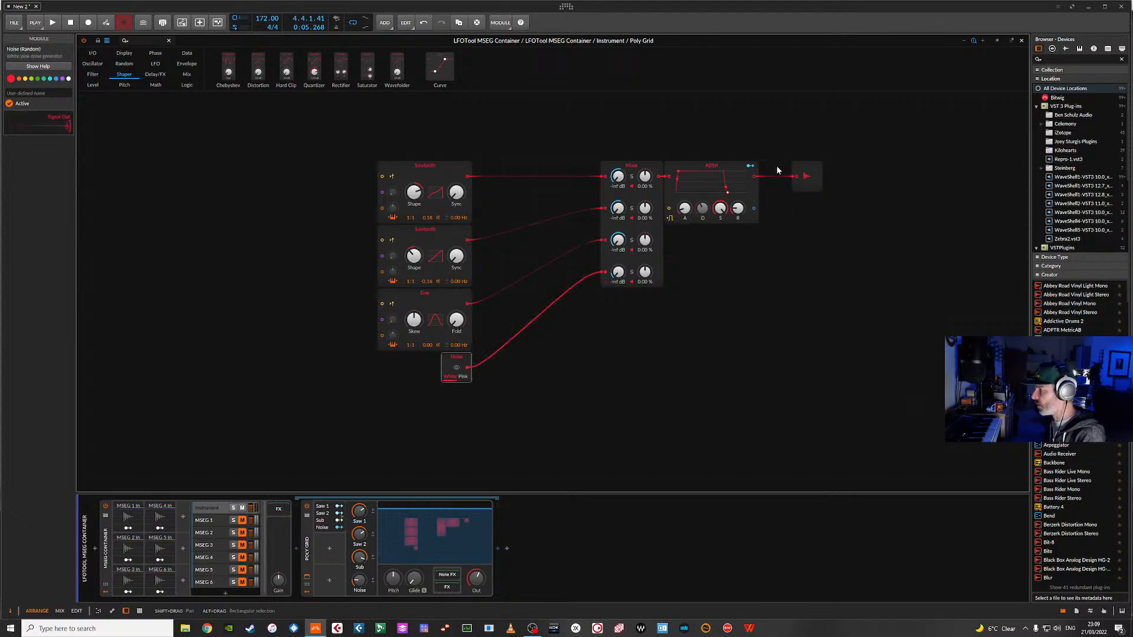
drag(287, 70, 775, 215)
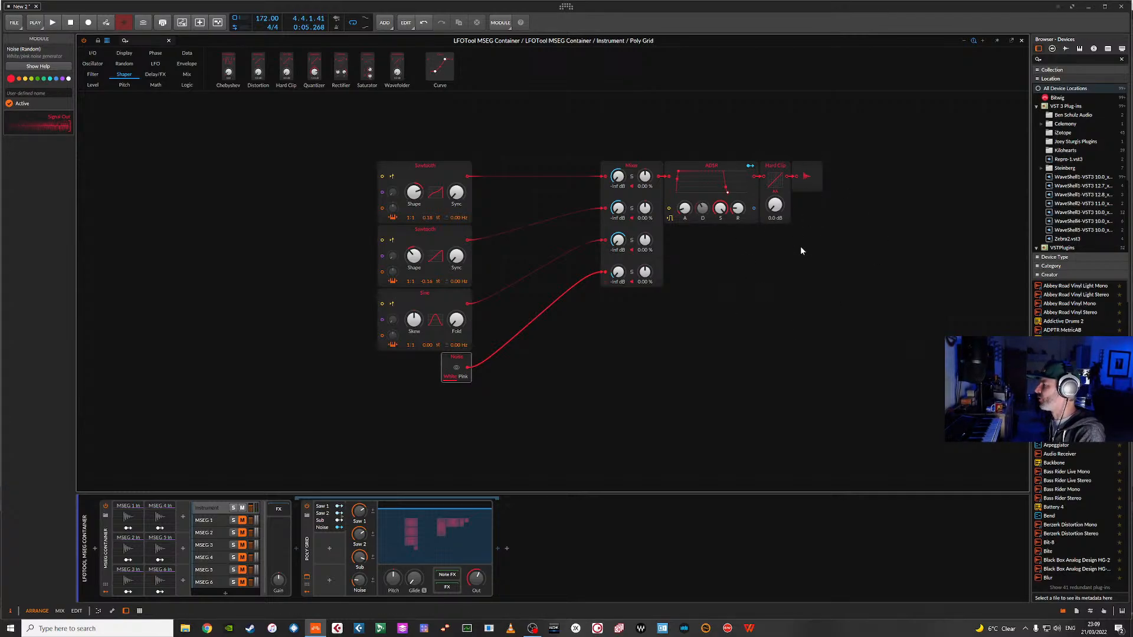
click(782, 173)
key(Delete)
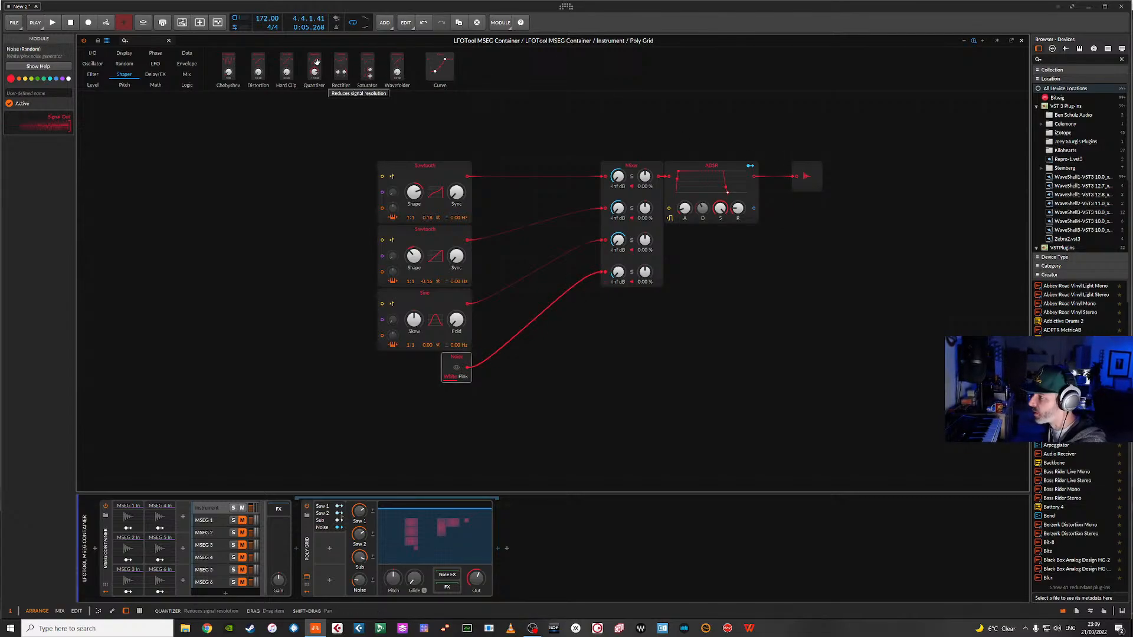
- Try a Quantizer and a Rectifier in turn between the ADSR and Audio Out, removing each
drag(315, 64, 775, 180)
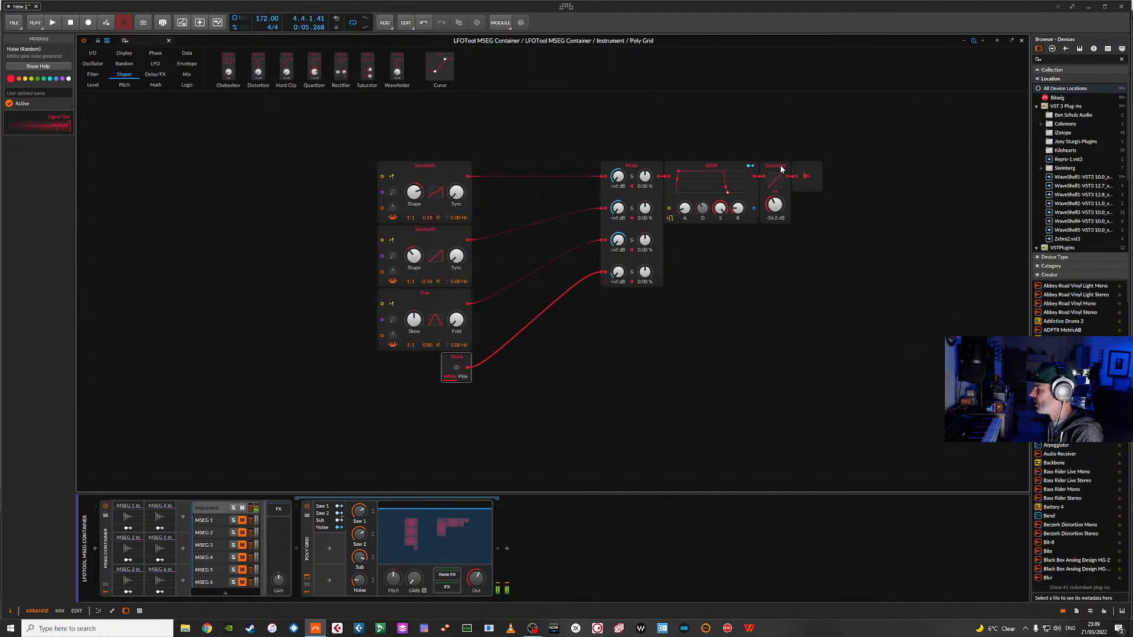
key(Delete)
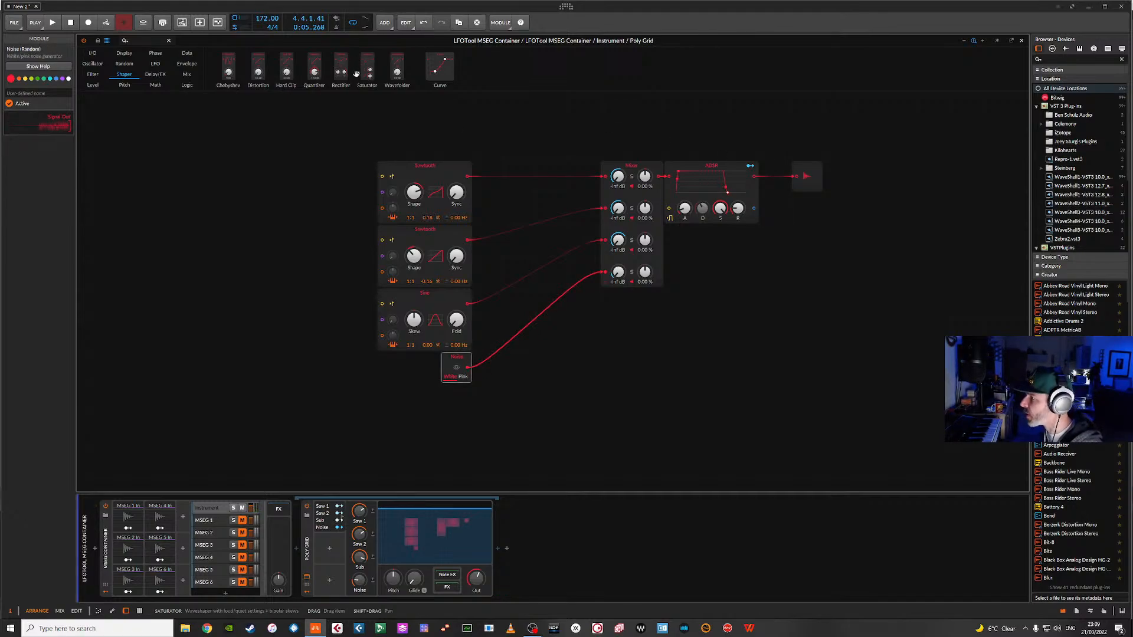
drag(344, 72, 768, 213)
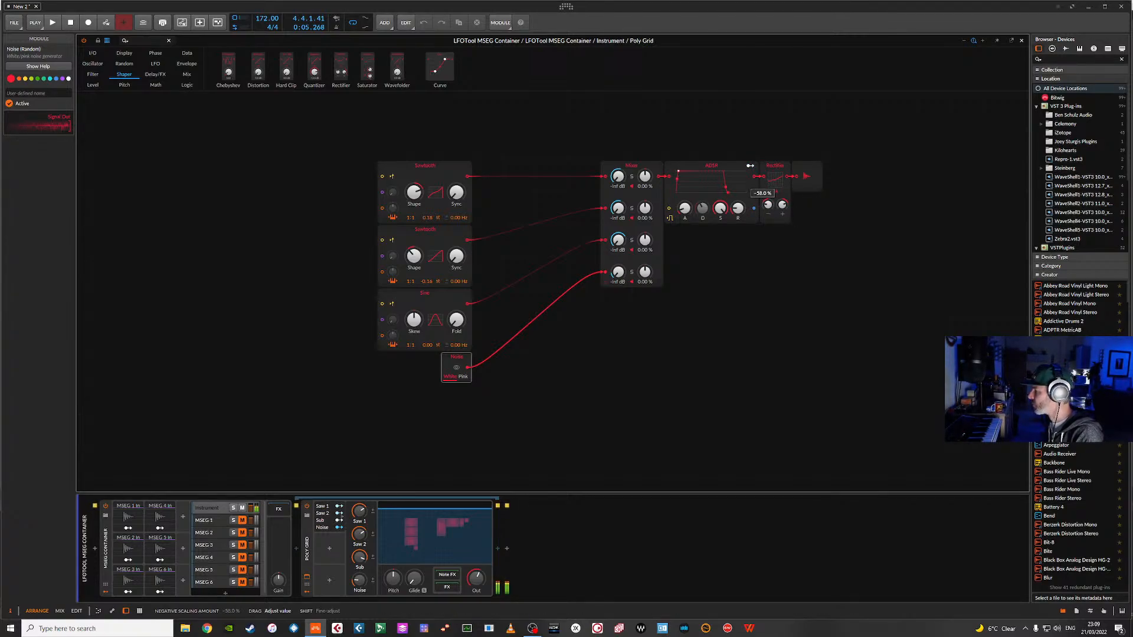
drag(783, 205, 750, 166)
click(779, 165)
key(Delete)
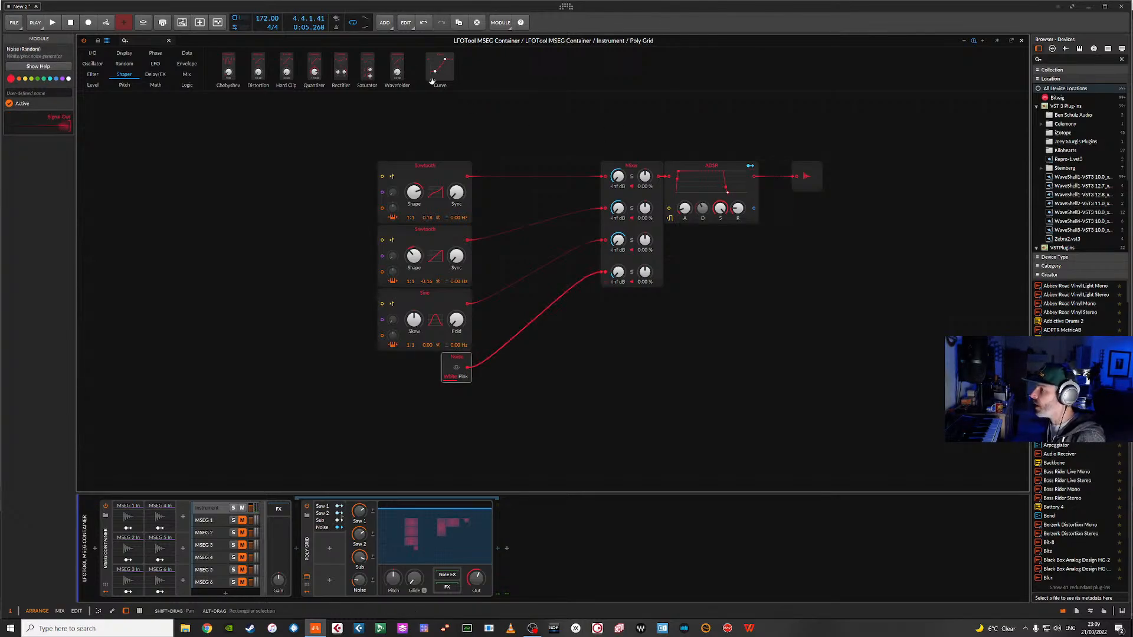
- Try a Saturator between the ADSR and Audio Out, vary its knobs, and delete it
key(ctrl+z)
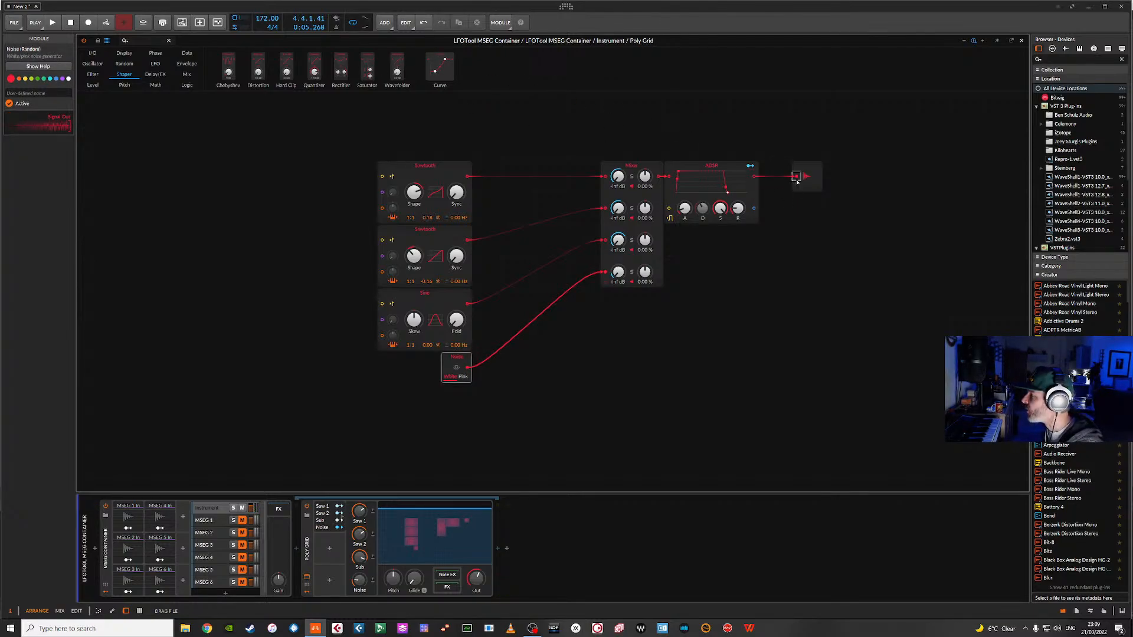
drag(780, 199, 779, 258)
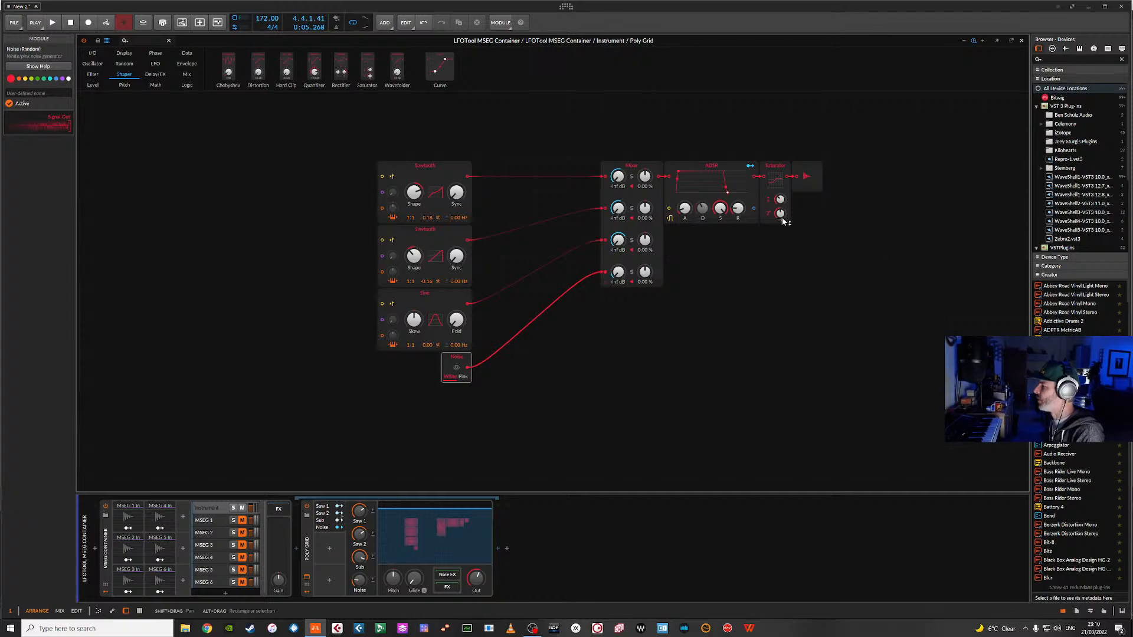
drag(769, 214, 769, 212)
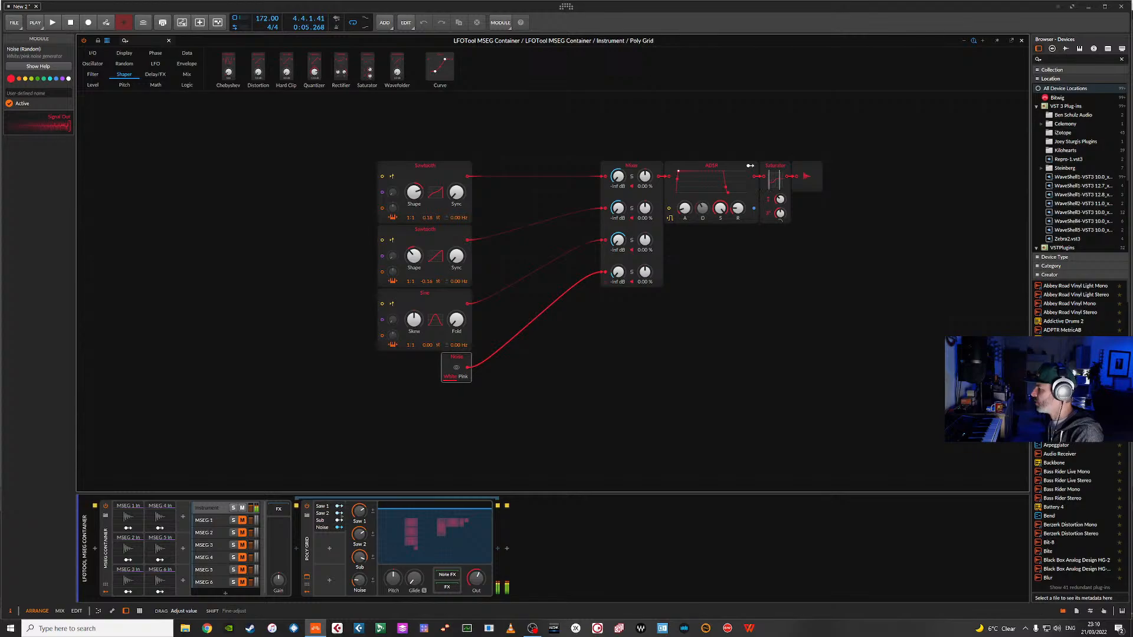
drag(780, 214, 780, 217)
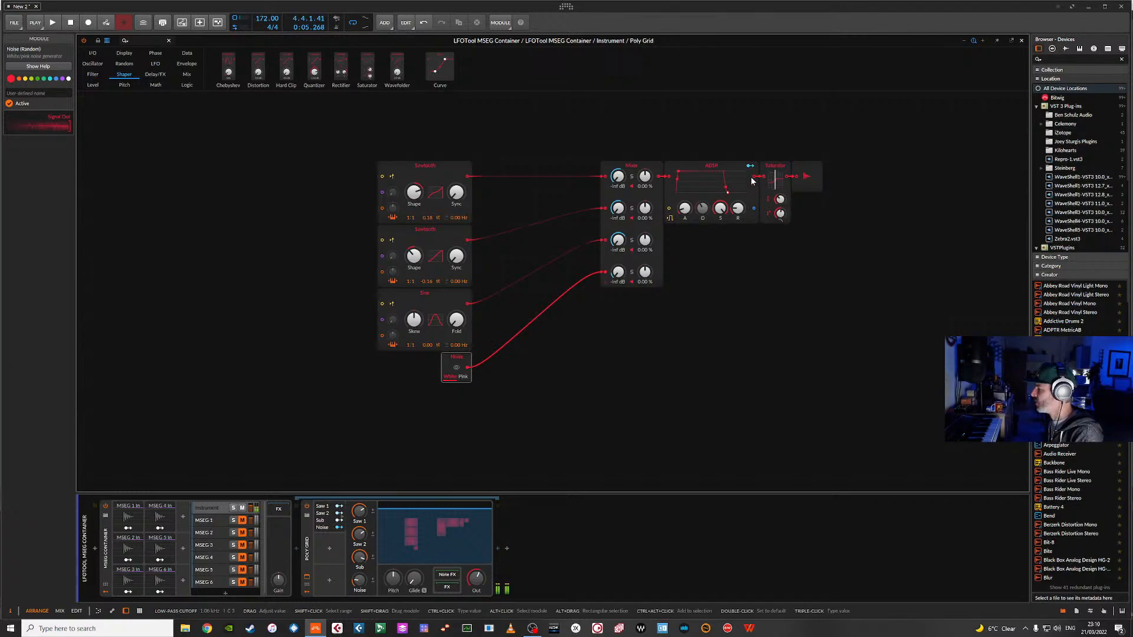
click(781, 170)
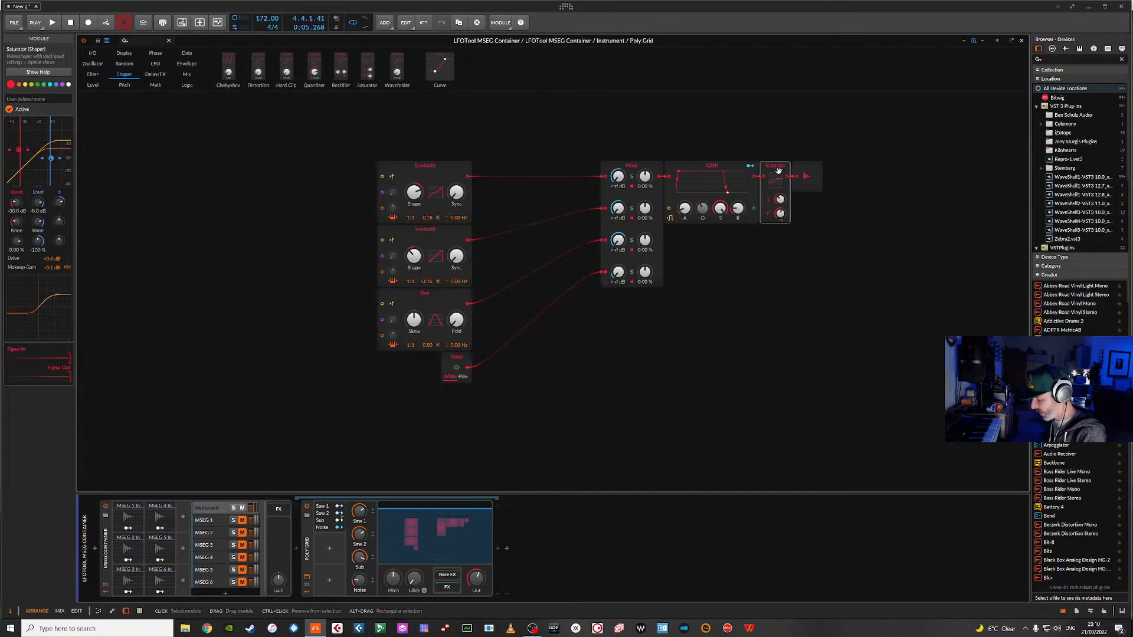
key(Delete)
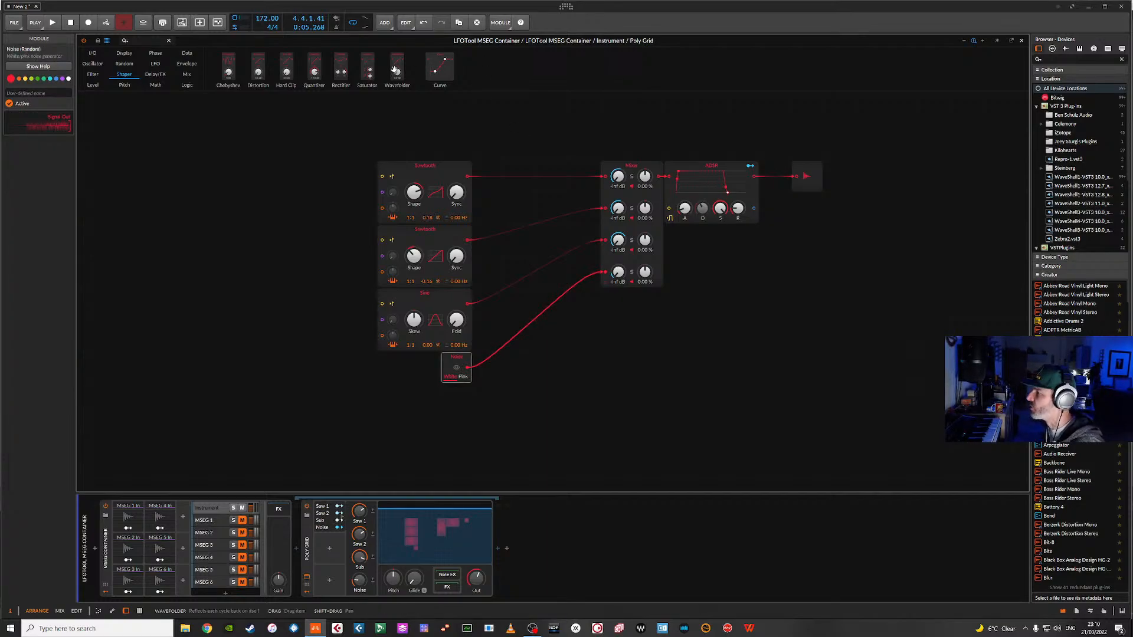
- Try a Wavefolder between the ADSR and Audio Out, and delete it
drag(396, 62, 775, 213)
click(774, 170)
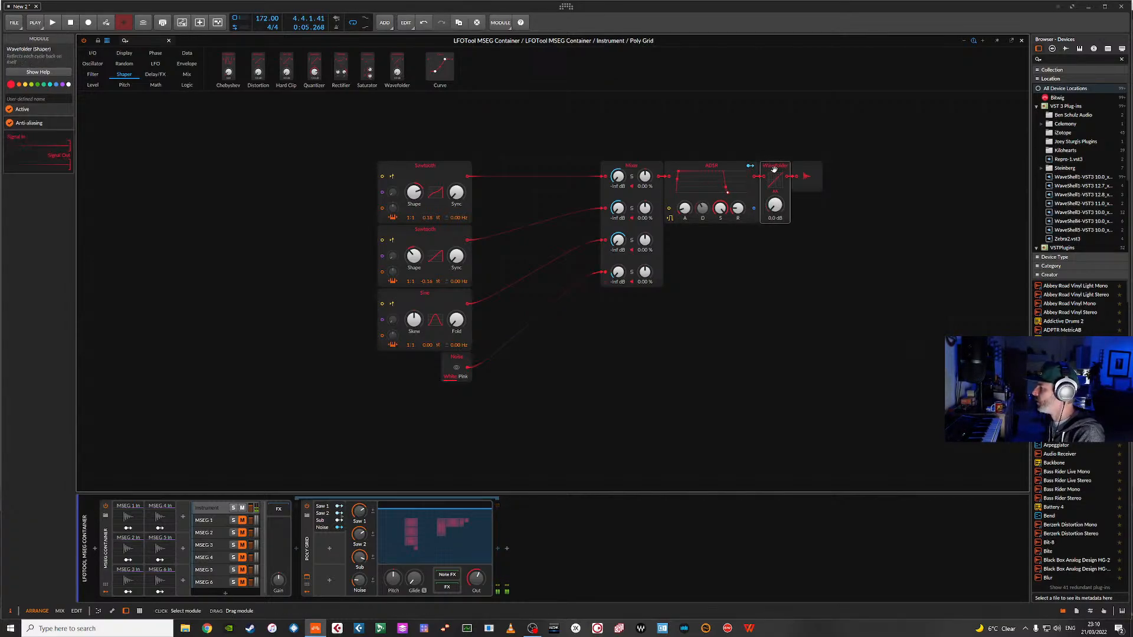
key(Delete)
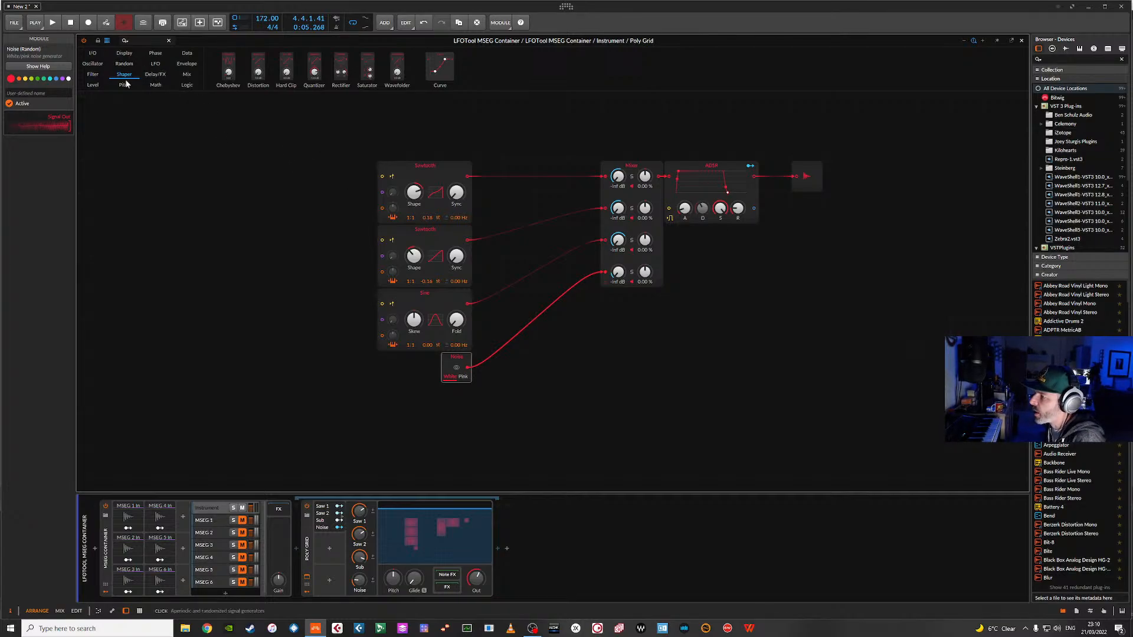
- Try a Low-pass LD filter between the ADSR and Audio Out, vary its cutoff and slope, and delete it
click(94, 75)
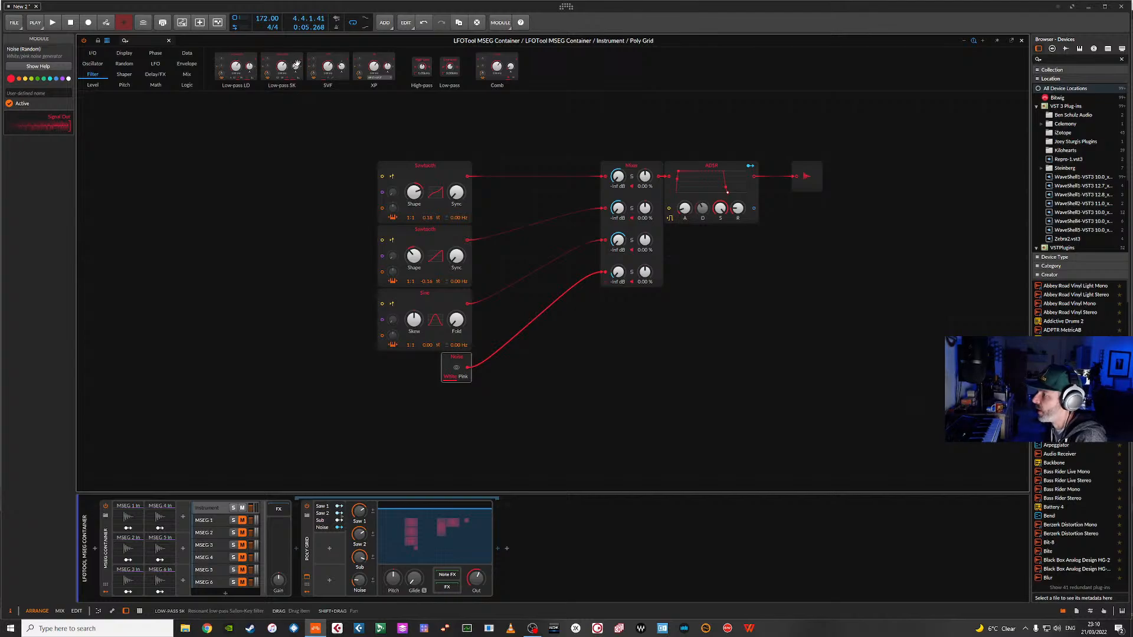
drag(251, 75, 744, 173)
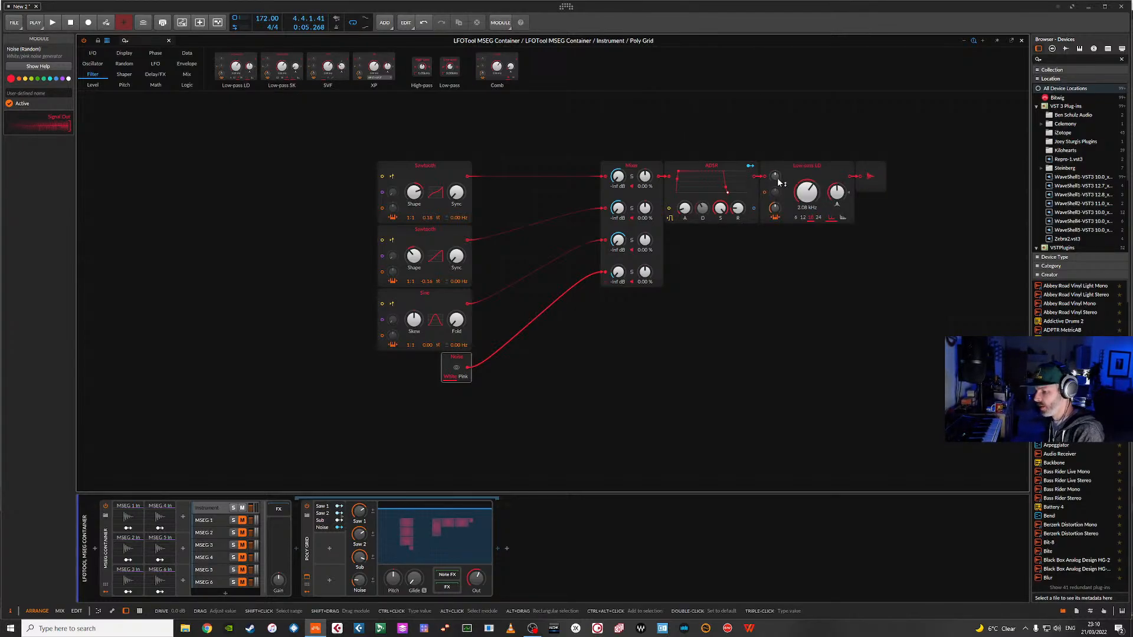
drag(837, 191, 807, 204)
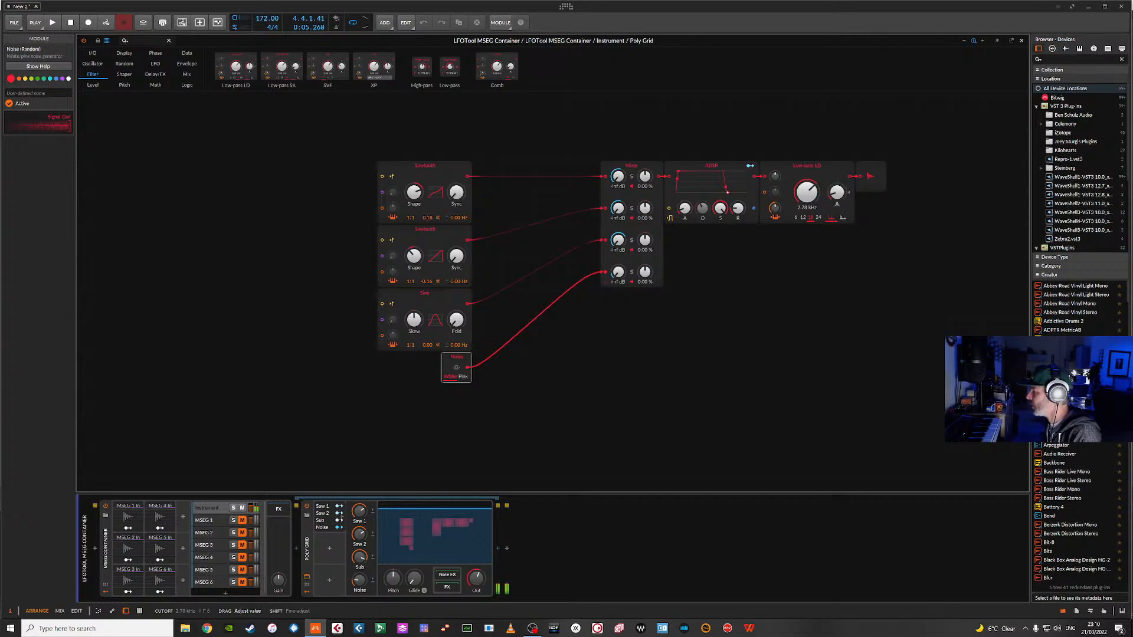
drag(812, 195, 812, 154)
drag(807, 192, 806, 176)
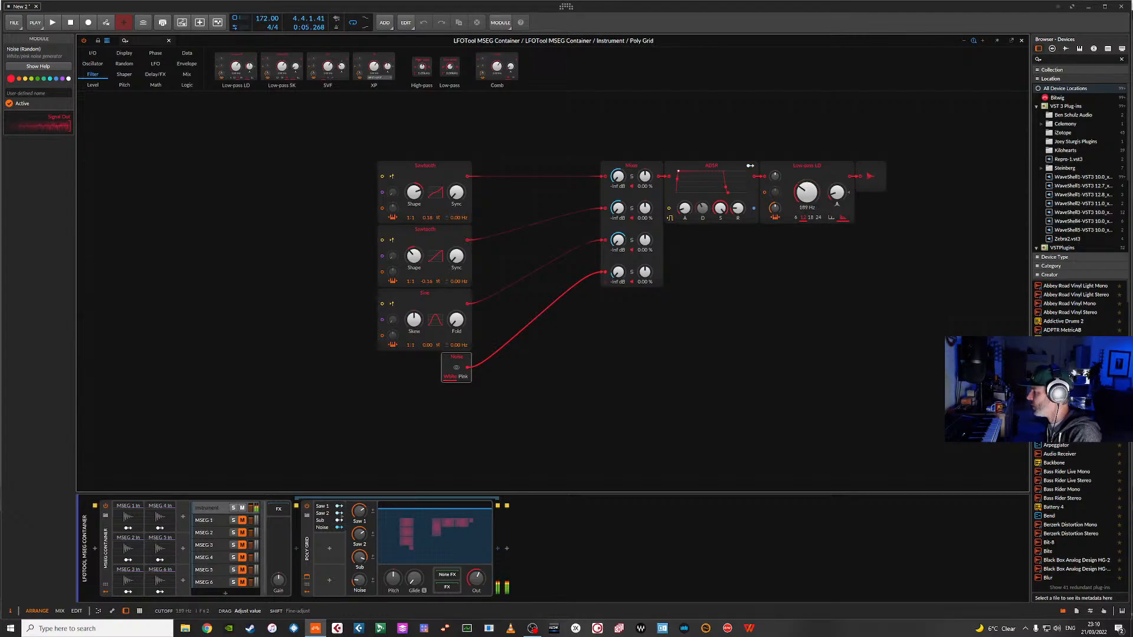
click(776, 218)
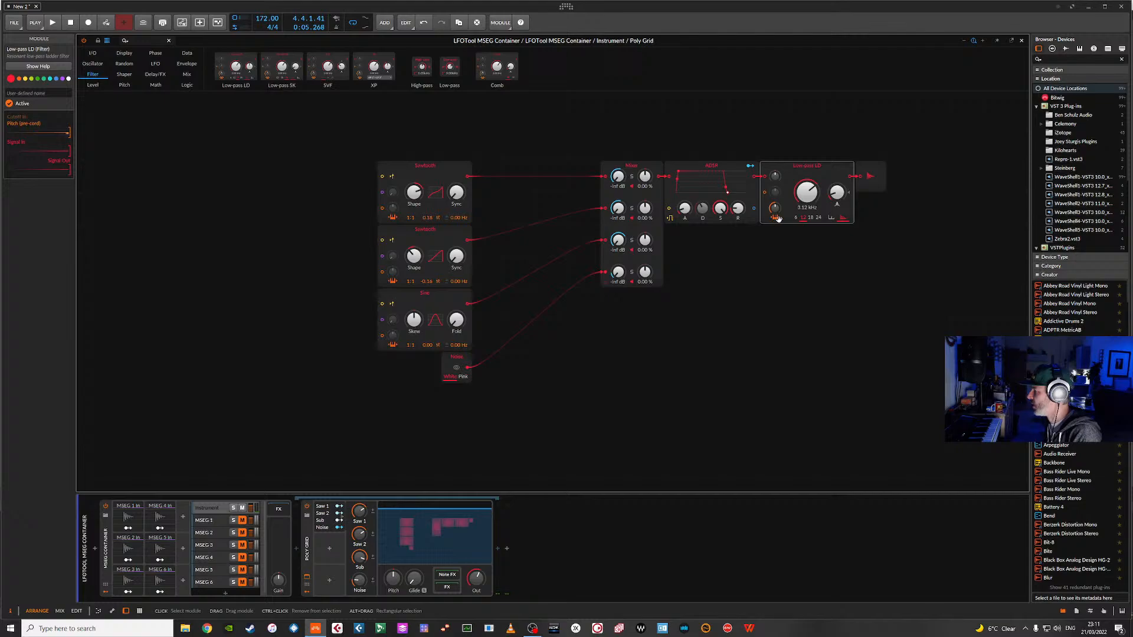
drag(806, 204, 806, 209)
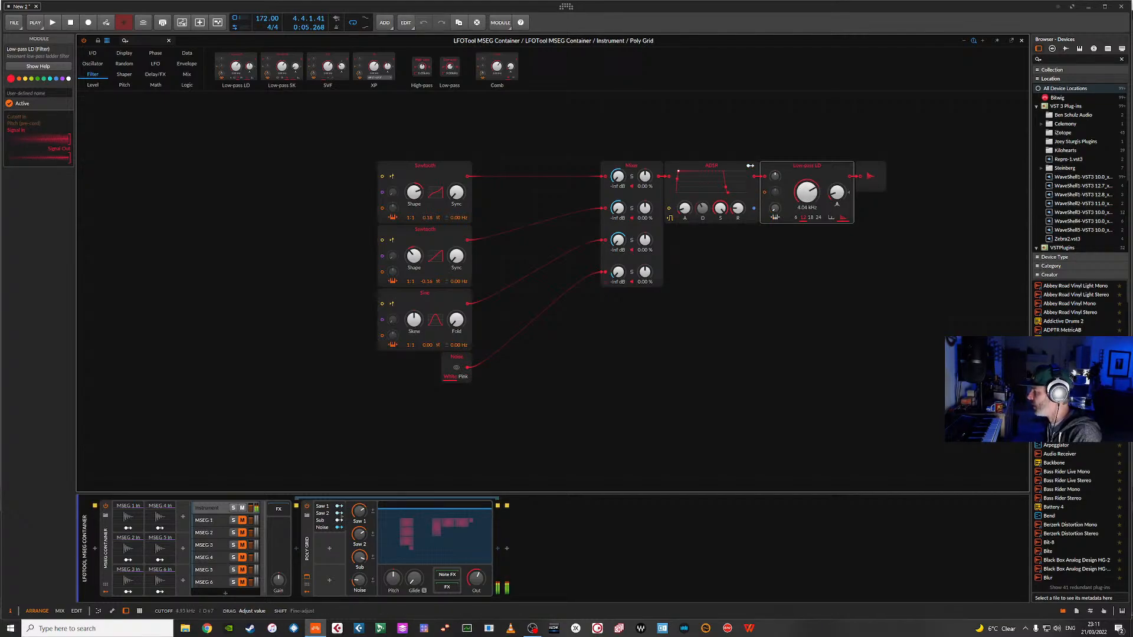
drag(806, 210, 806, 186)
click(831, 218)
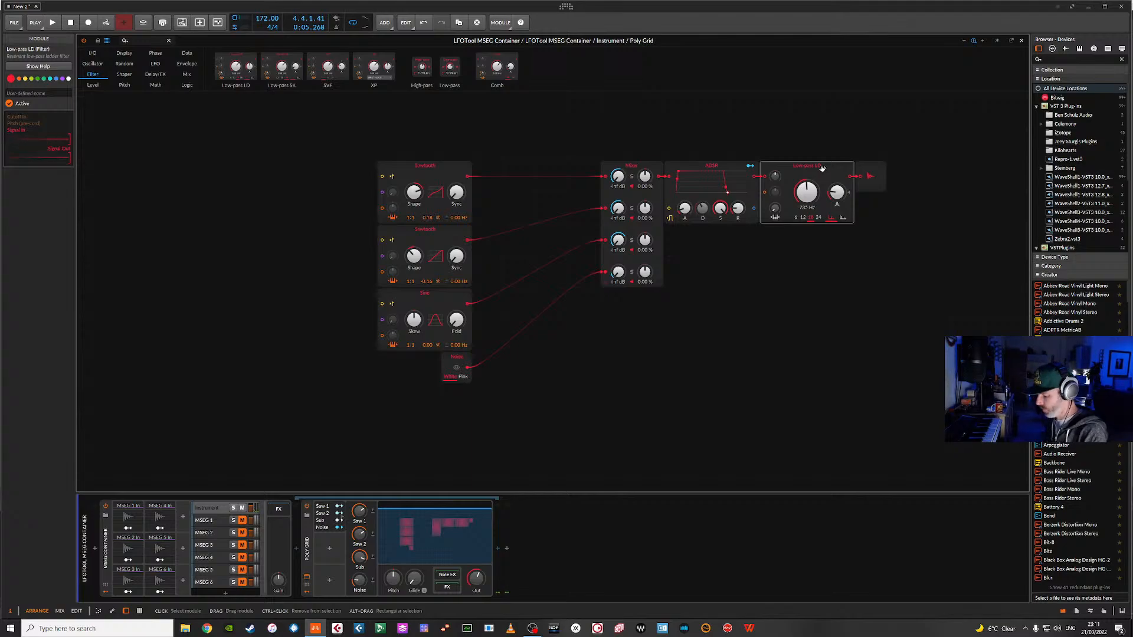
key(Delete)
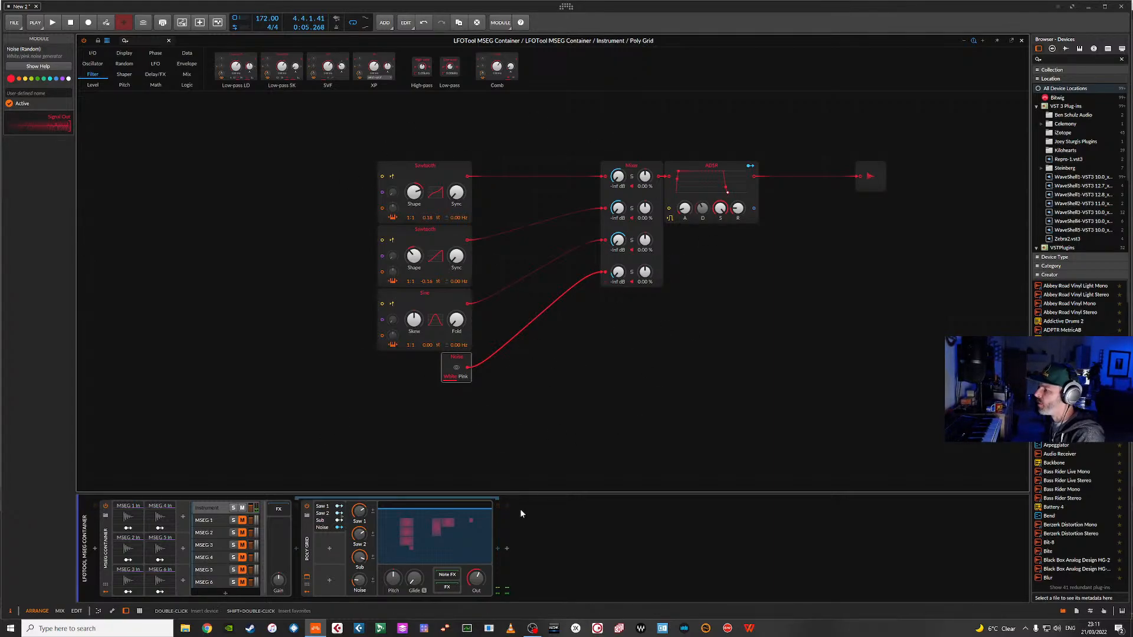
- Insert the Black Box Analog Design HG-2 distortion plug-in into the Poly Grid's FX chain
click(456, 588)
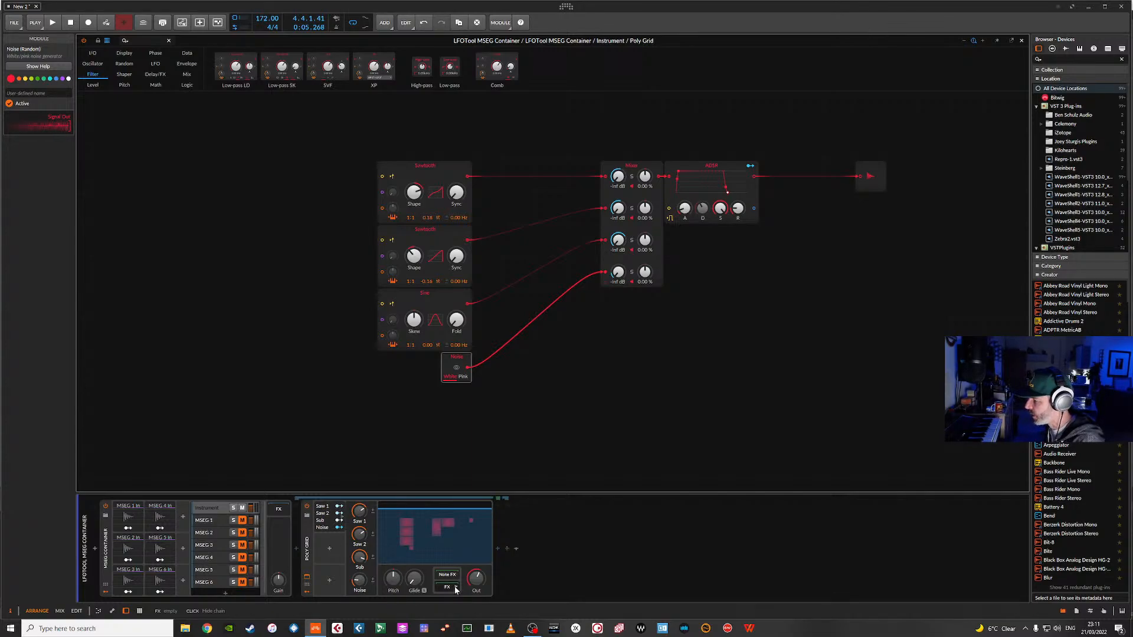
click(516, 548)
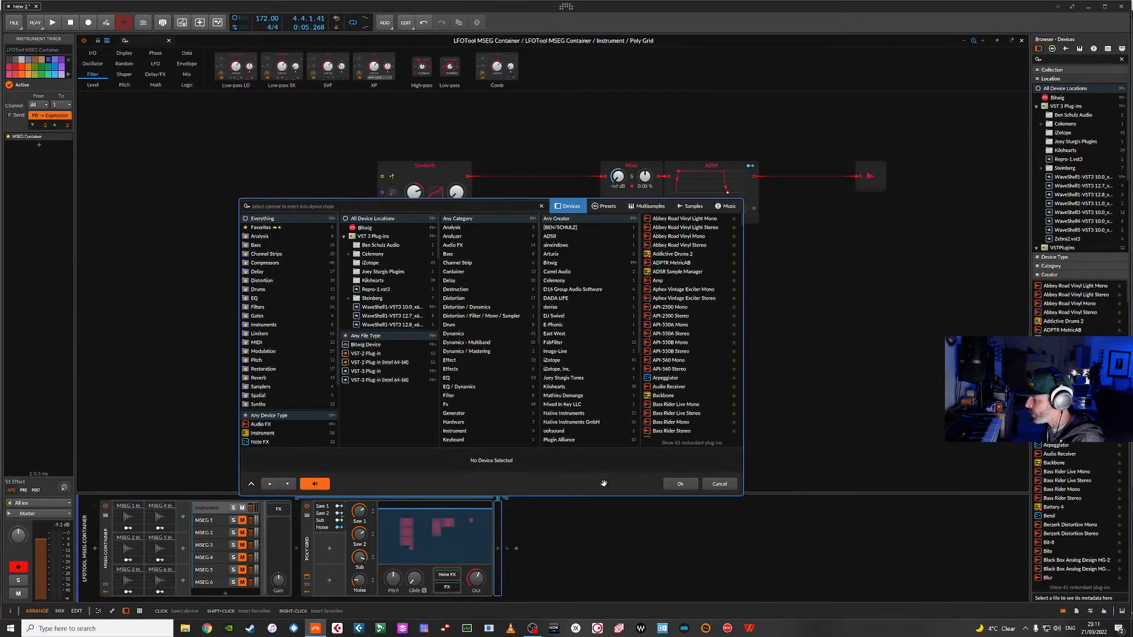
click(268, 282)
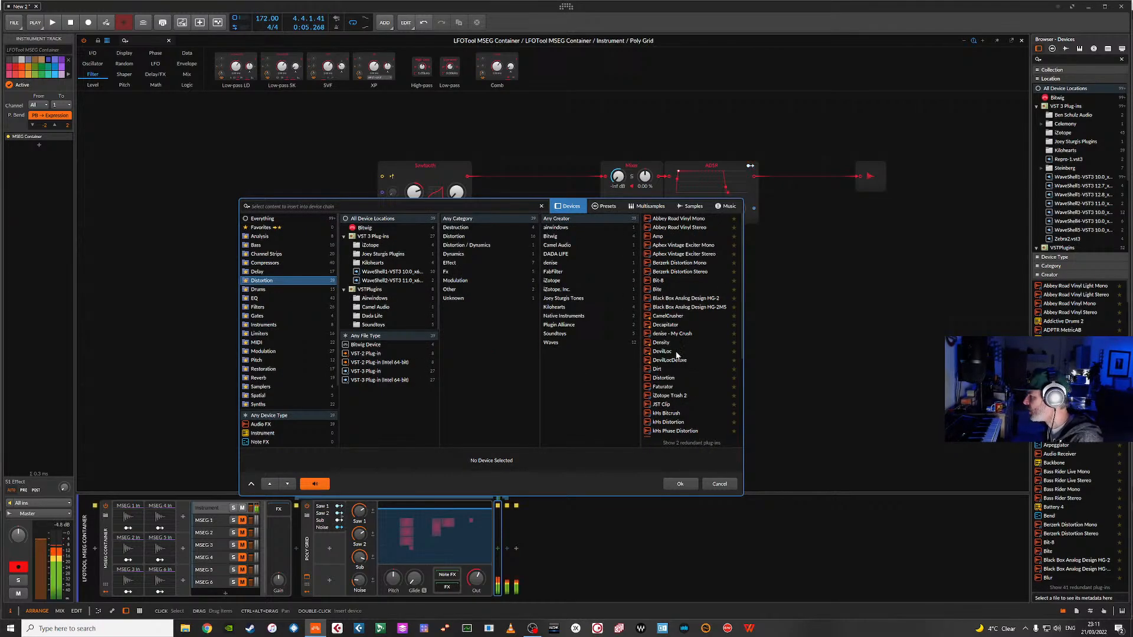
double_click(689, 299)
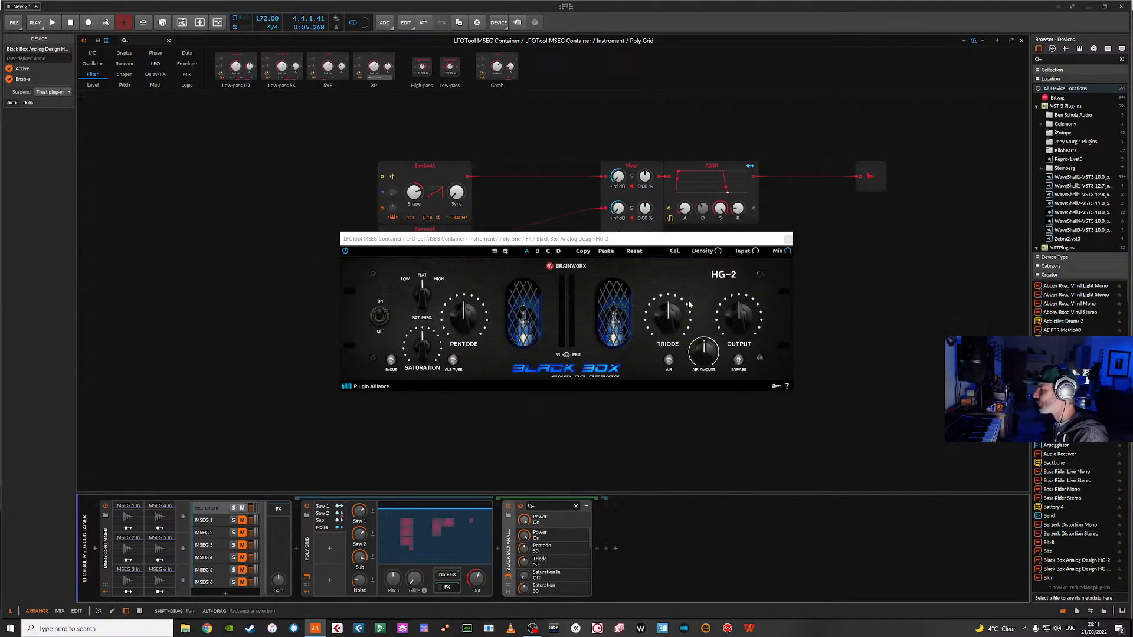
- Enable the HG-2's saturation, alternate tube and air stages, adjust pentode to 53 and triode to 58, and compare using bypass
click(391, 359)
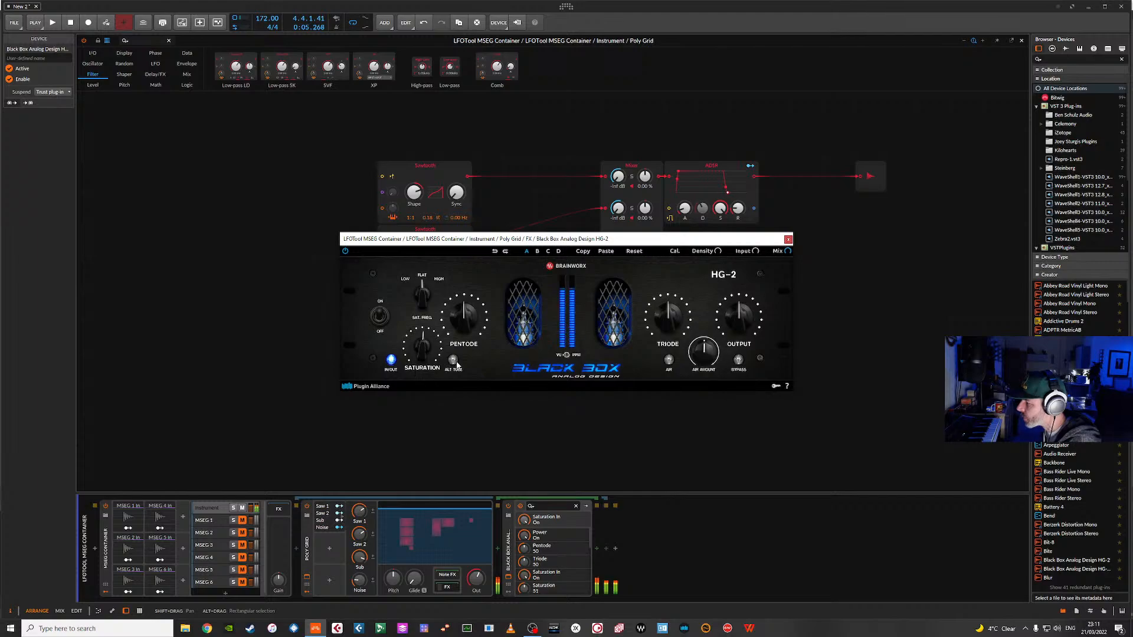
drag(415, 349, 461, 329)
drag(666, 331, 668, 325)
click(669, 360)
drag(710, 357, 713, 356)
click(739, 360)
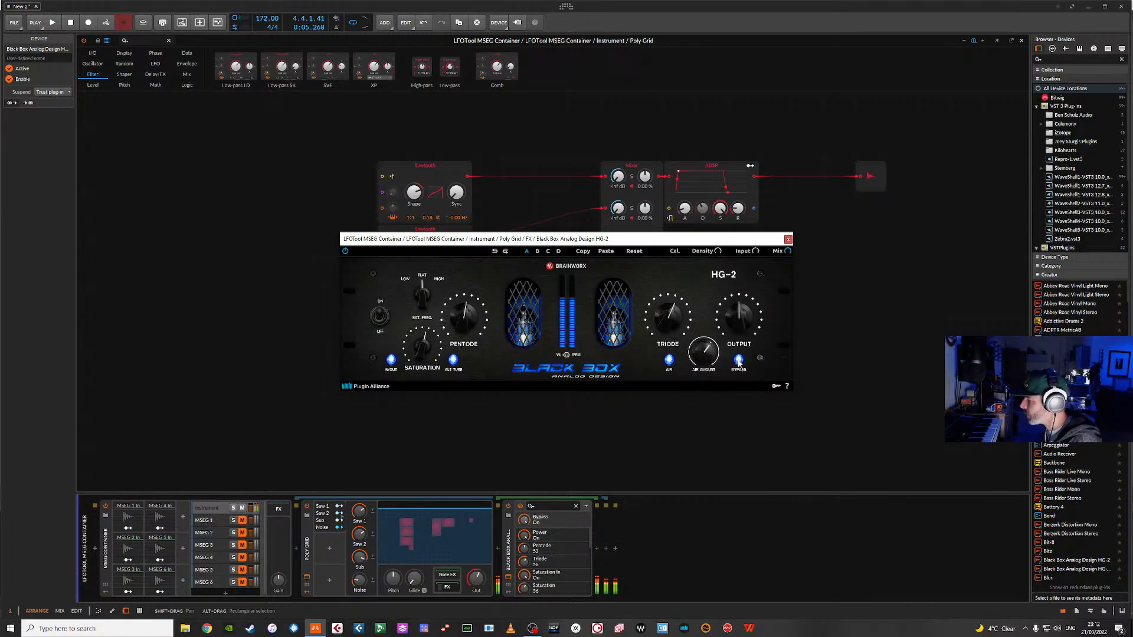
click(739, 361)
- Toggle the HG-2's VU/PPM meter, lower pentode to 50 and saturation to 37, and disable the alternate tube and saturation stages
click(567, 356)
drag(458, 328, 411, 373)
click(453, 361)
click(391, 360)
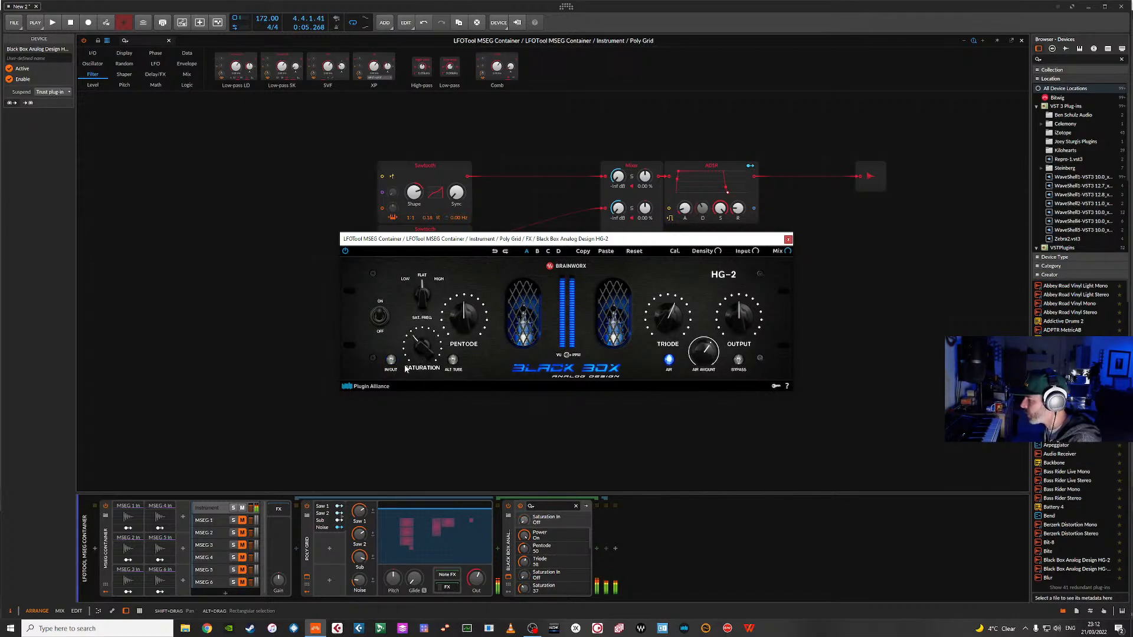
- Set the HG-2's pentode to 54, try the Low saturation frequency before restoring Flat, and reduce the air amount
drag(467, 328, 471, 323)
drag(421, 301, 415, 324)
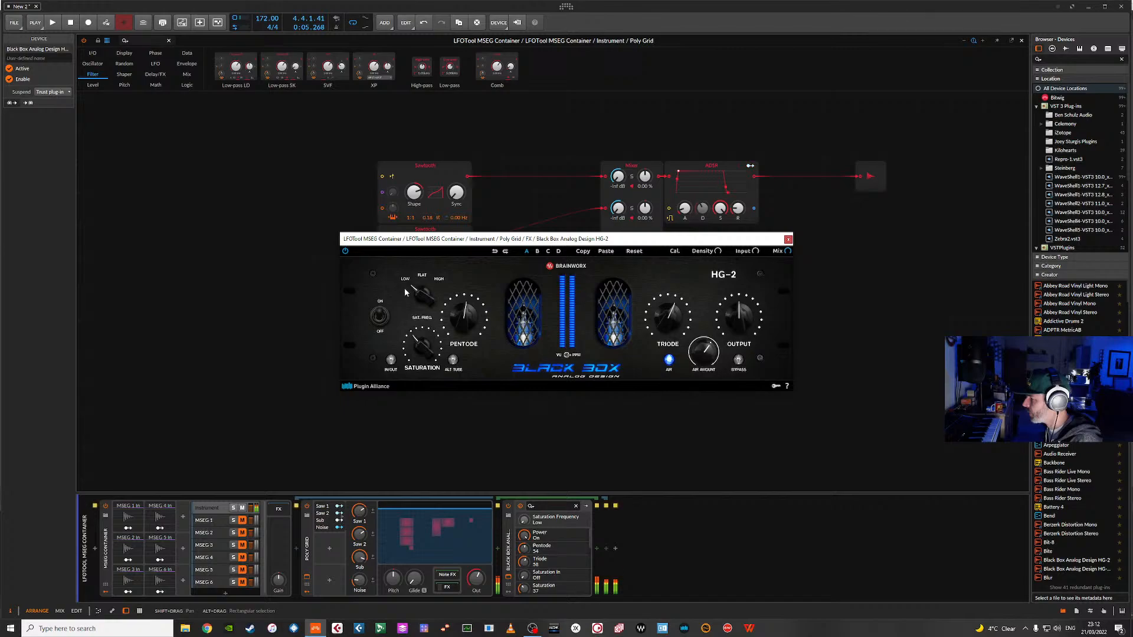
click(421, 276)
drag(701, 355, 684, 374)
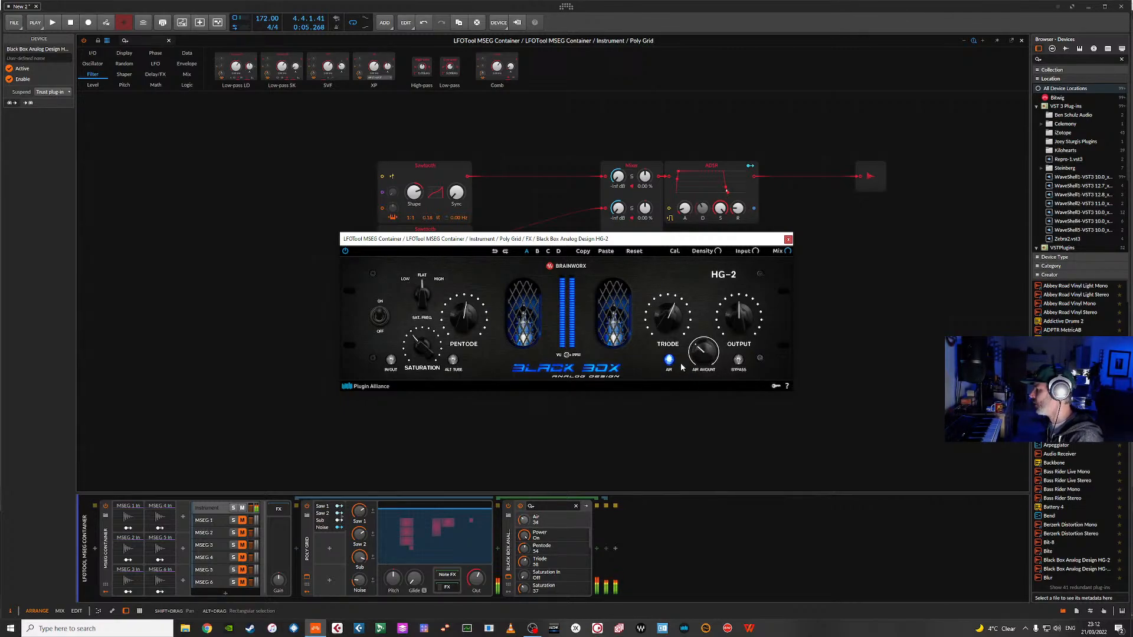
- Adjust the HG-2's triode and output, set pentode to 63 and saturation to 42, re-enable saturation, and close the plug-in window
drag(661, 327, 667, 320)
drag(738, 329, 660, 327)
drag(450, 324, 420, 356)
click(391, 359)
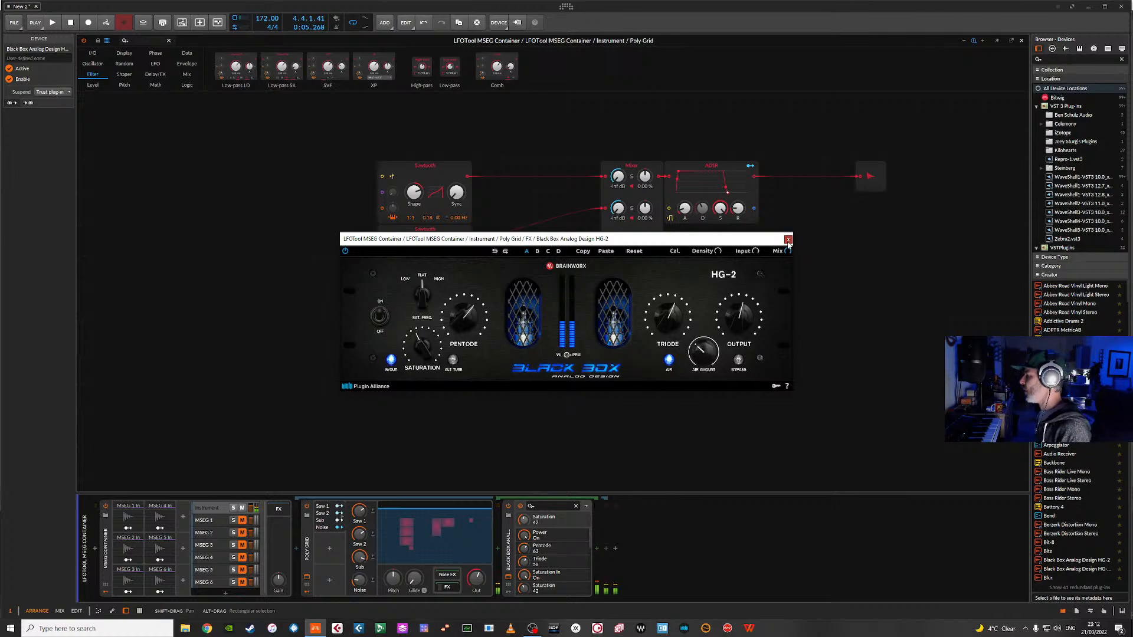
click(788, 240)
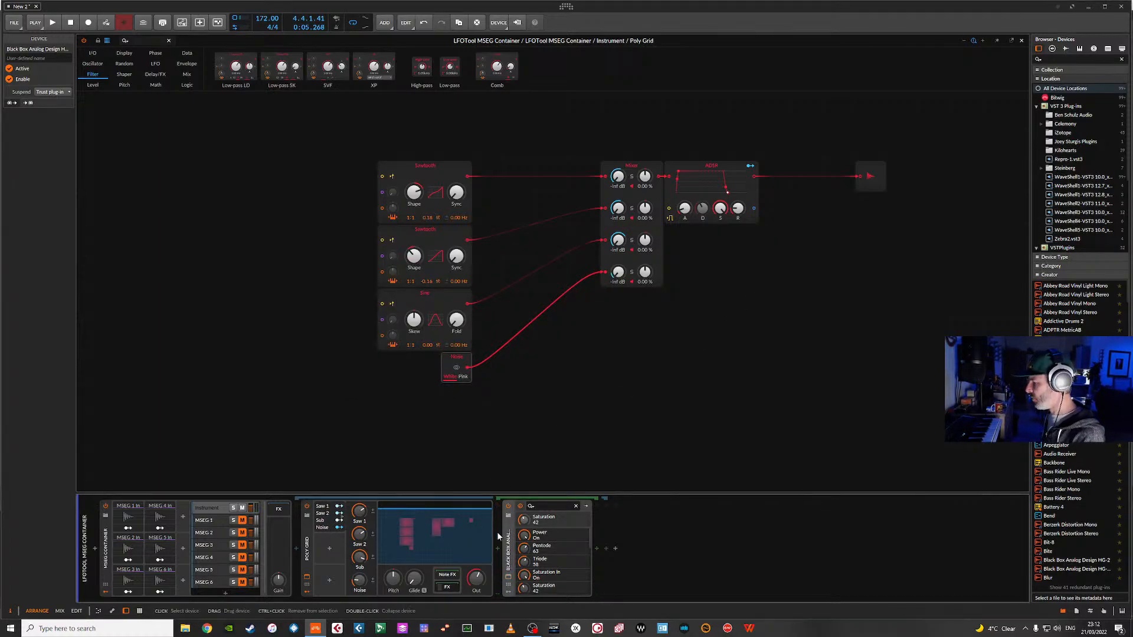
- Add the FilterFreak1 filter plug-in after the HG-2 in the FX chain and set its frequency to 233
click(597, 550)
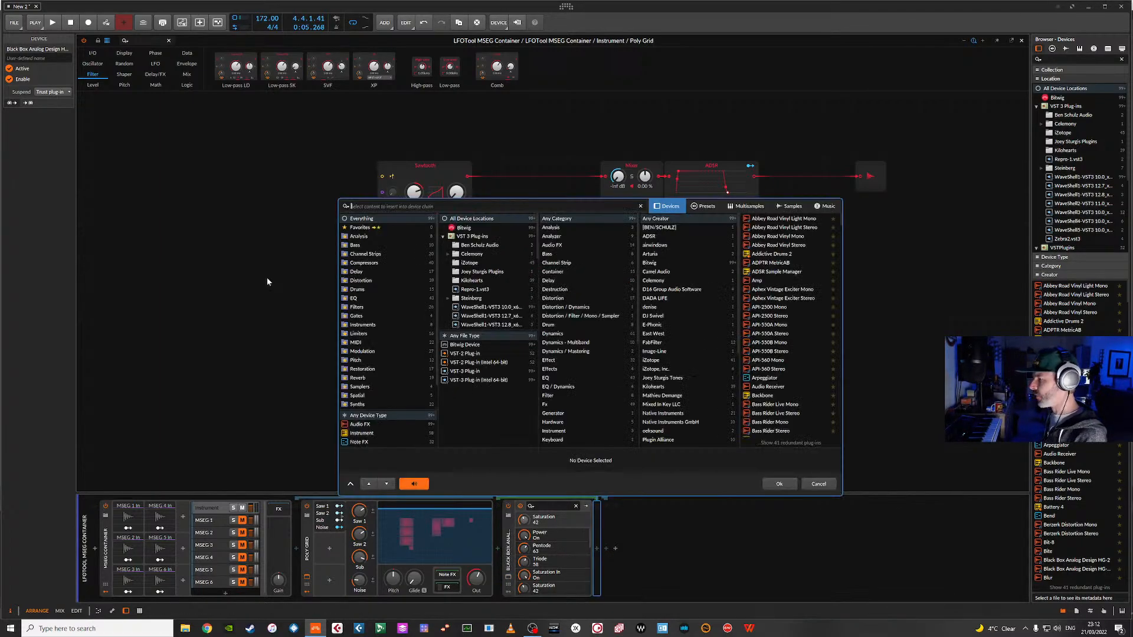
click(356, 307)
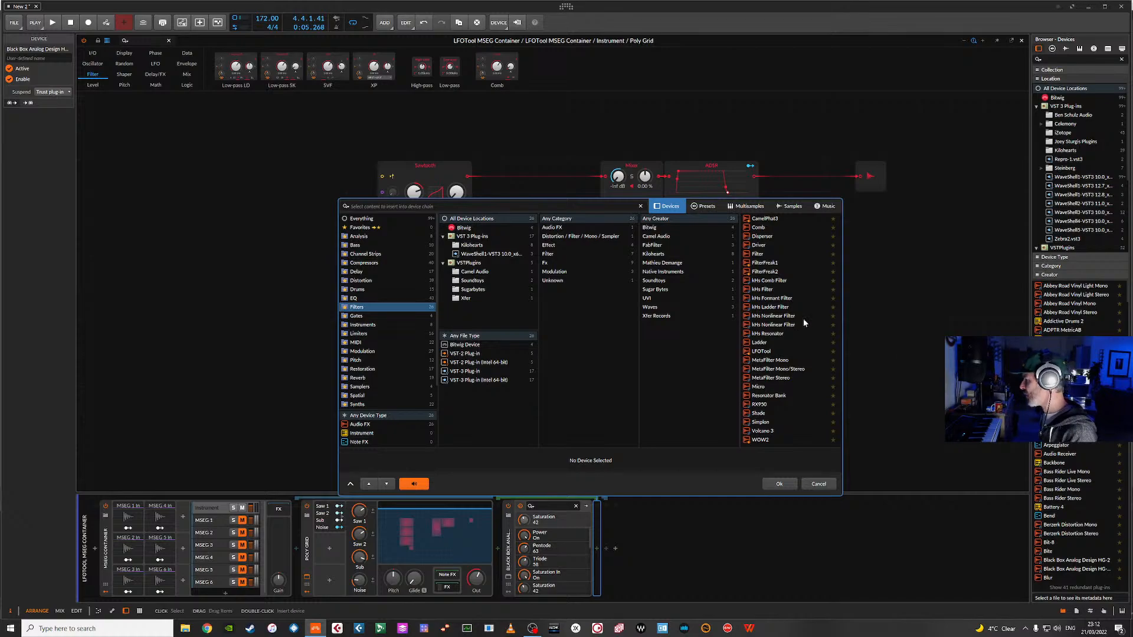
double_click(766, 263)
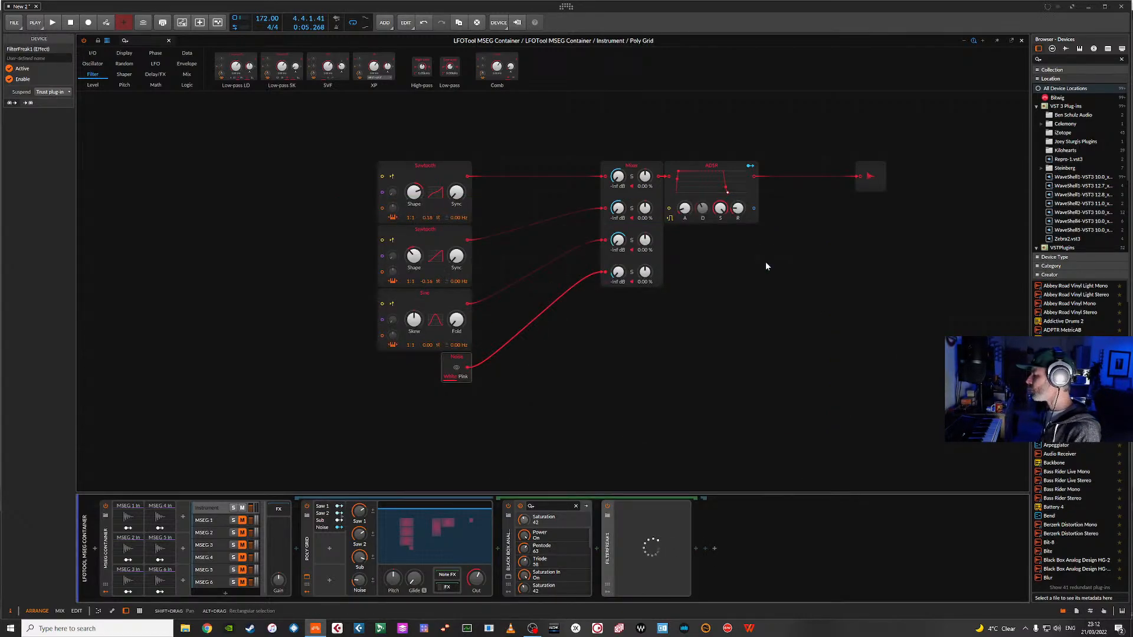
drag(422, 322, 448, 313)
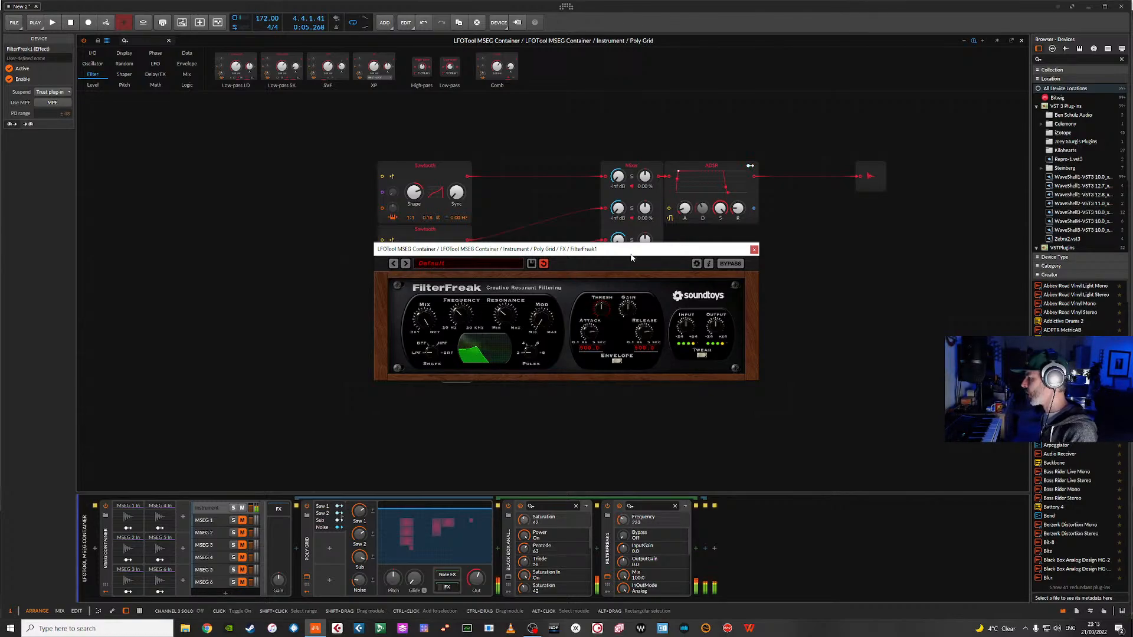
- Reopen the HG-2, set pentode to 64, saturation to 32 and triode to 60, adjust output, and enable the alternate tube
click(509, 577)
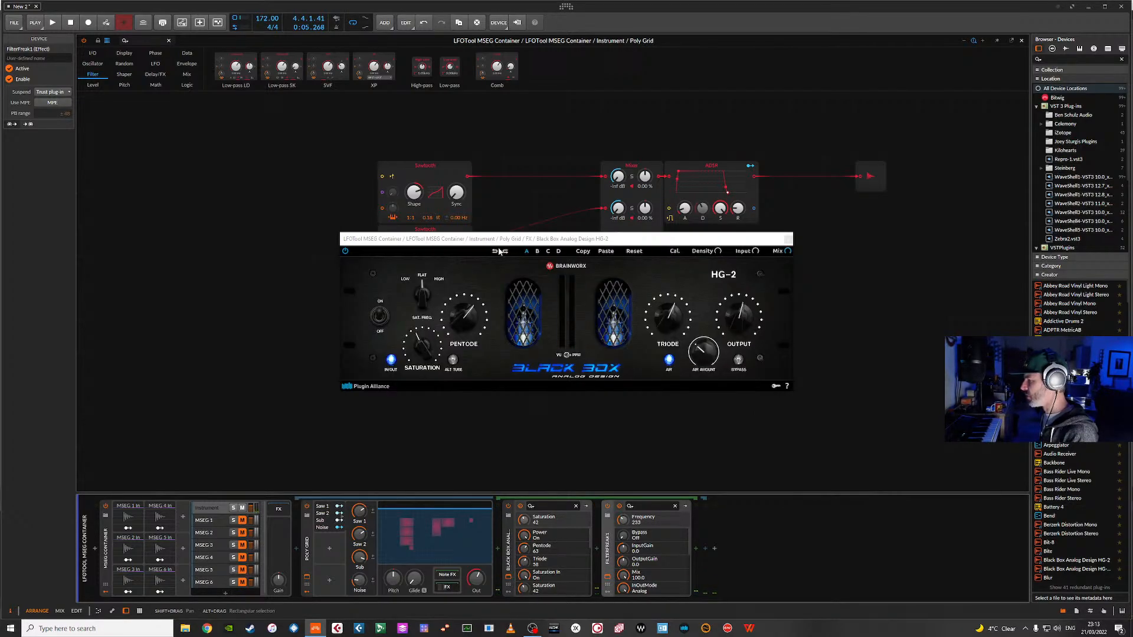
drag(454, 324, 424, 363)
drag(664, 328, 665, 331)
drag(742, 338, 746, 342)
drag(679, 324, 678, 320)
click(453, 360)
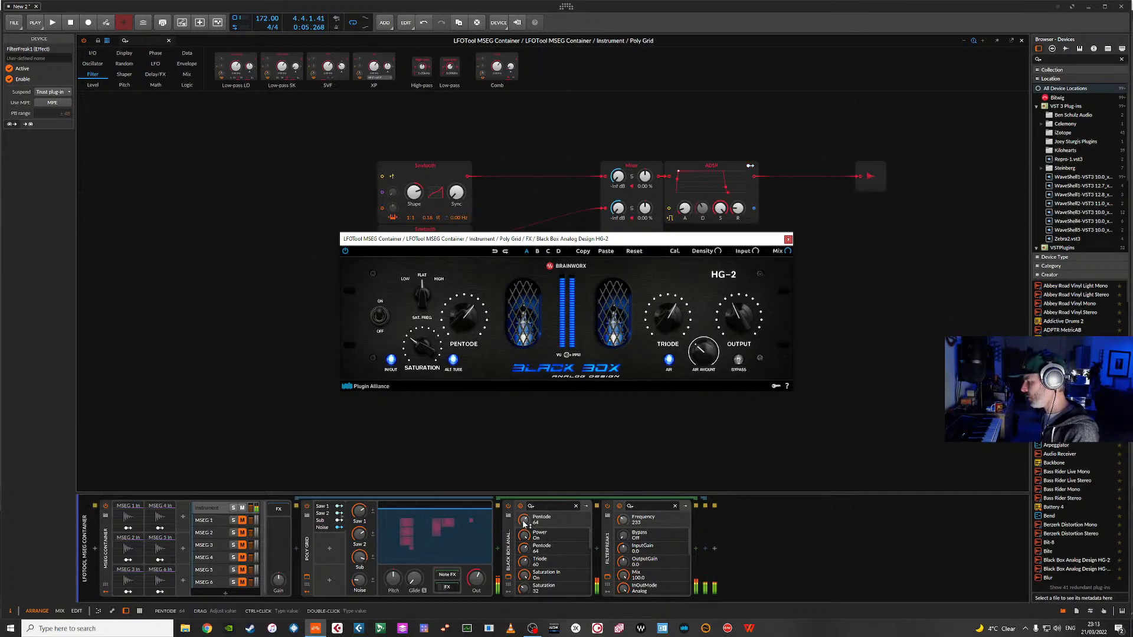
- Sweep FilterFreak1's frequency down to 154, close the HG-2 window, set resonance to 3.9, and increase the filter poles
drag(622, 520, 623, 534)
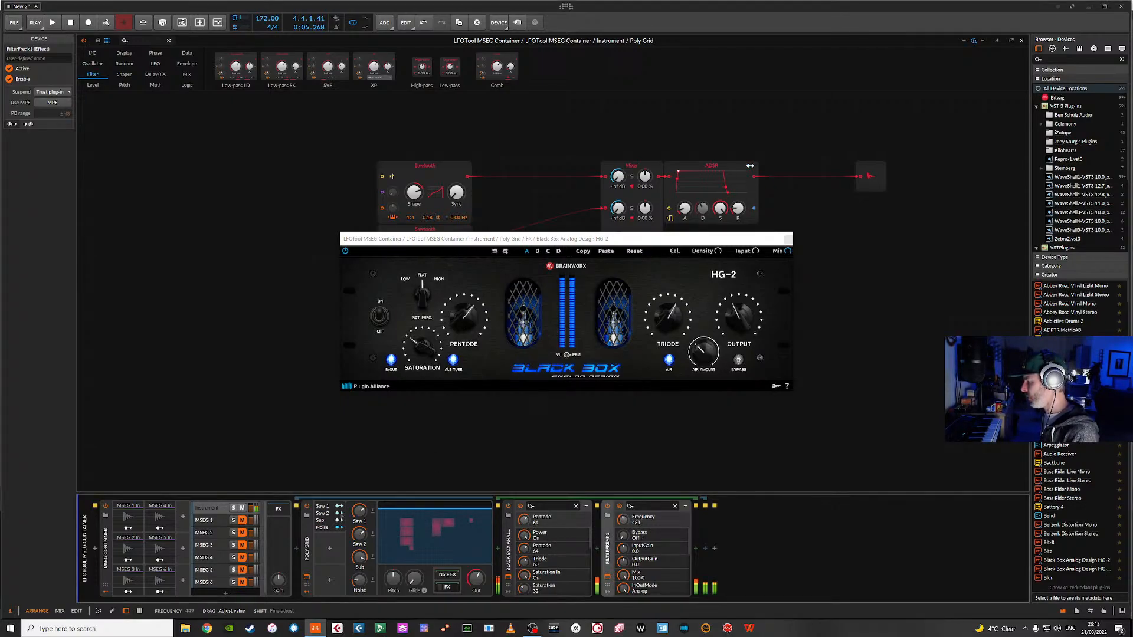
drag(623, 519, 623, 499)
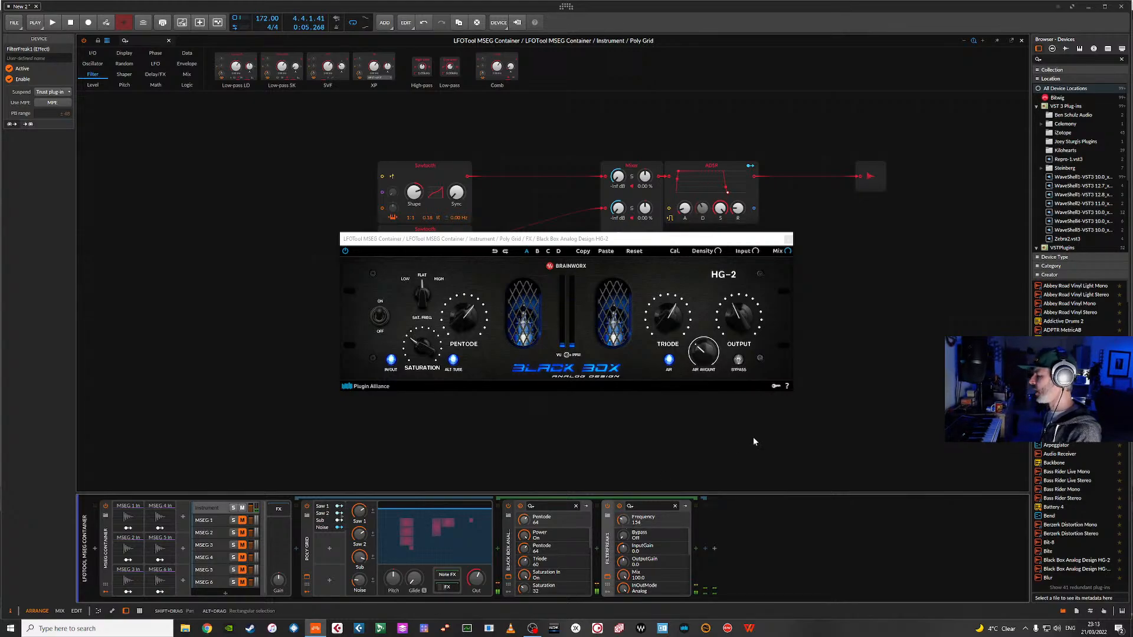
click(788, 240)
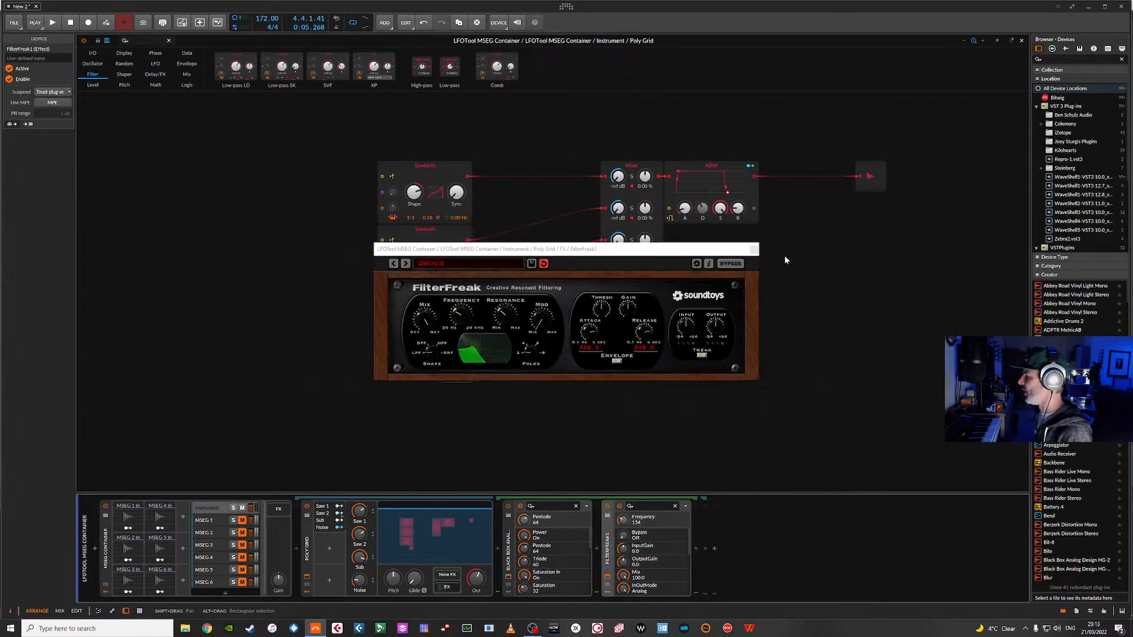
click(500, 329)
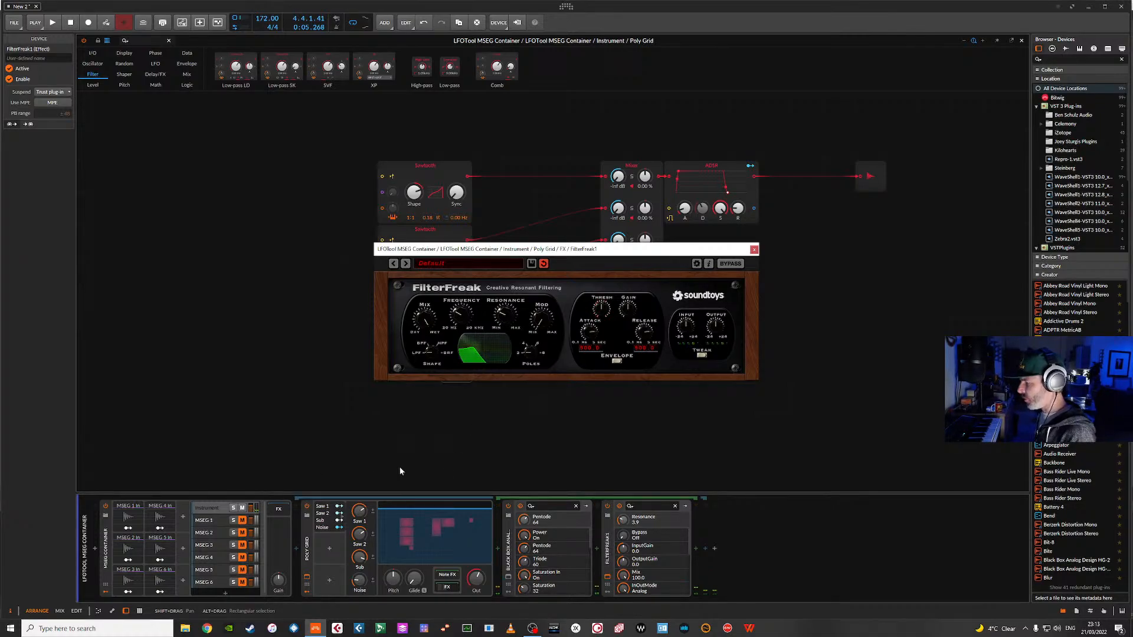
click(530, 357)
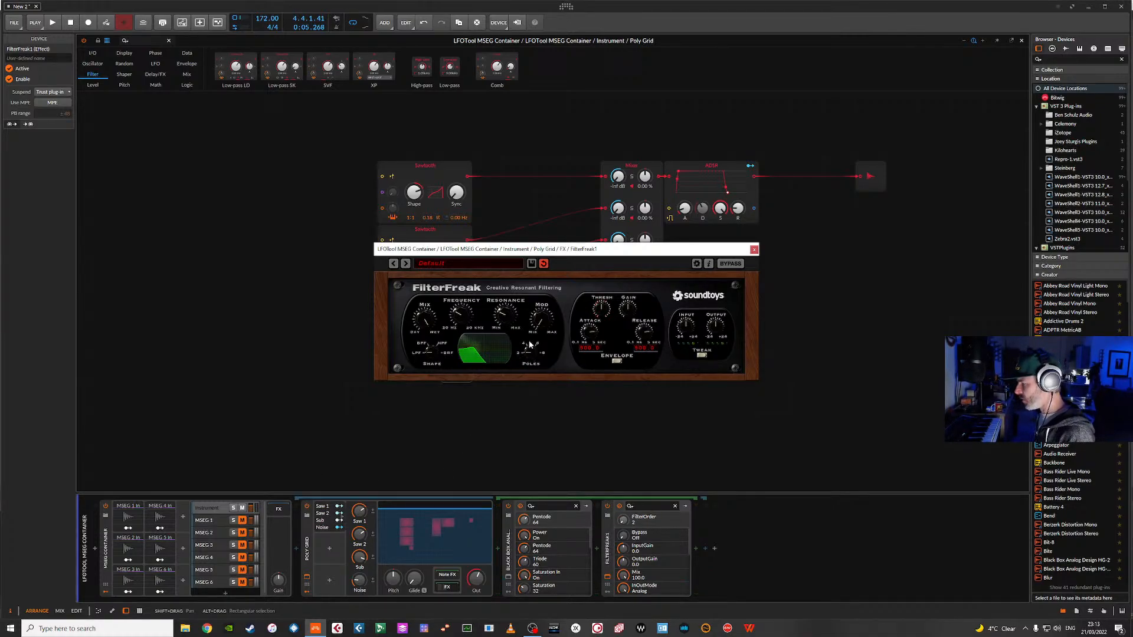
drag(532, 342, 531, 351)
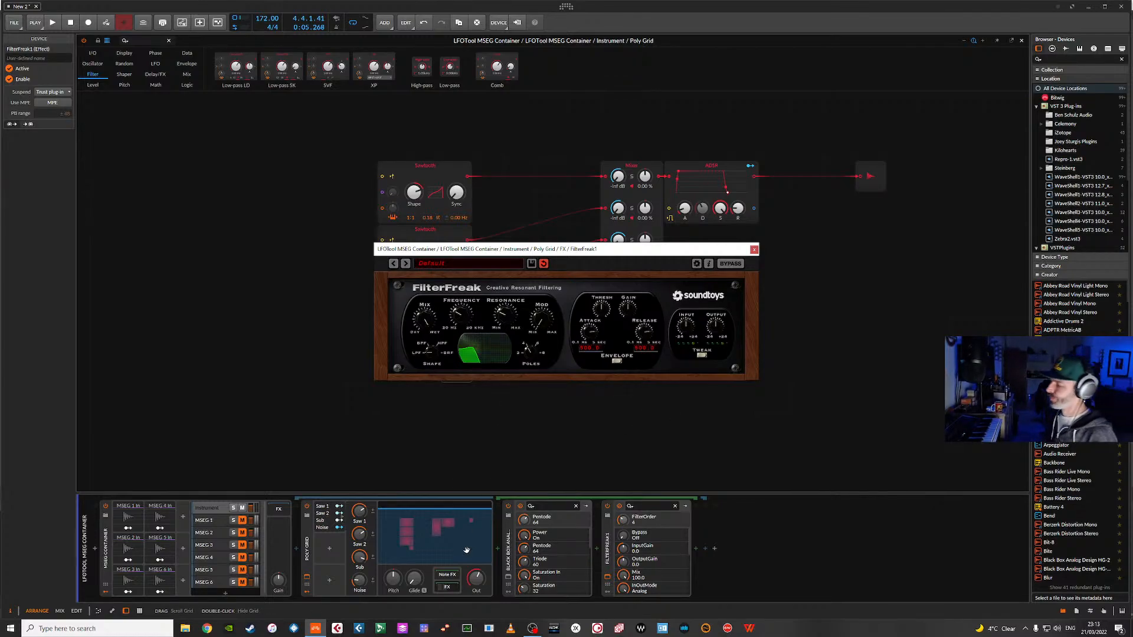
- Close the Poly Grid editor and FilterFreak window, and open the LFOTool MSEG Container #1 clip for note editing
click(1022, 40)
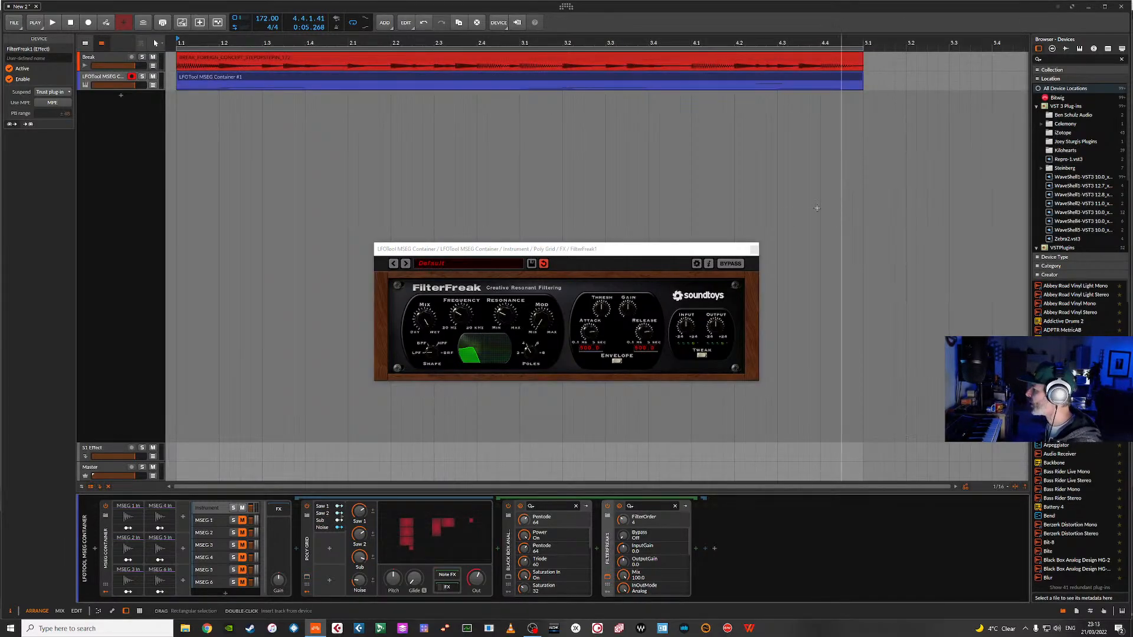
click(754, 248)
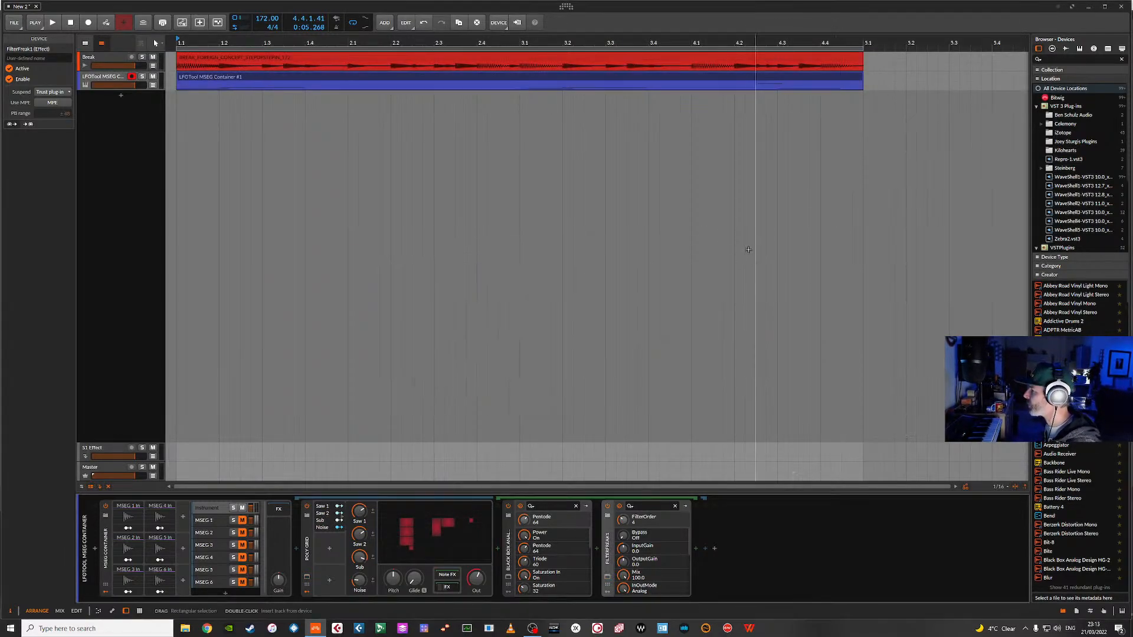
click(392, 76)
double_click(392, 76)
scroll(379, 500, down, 10)
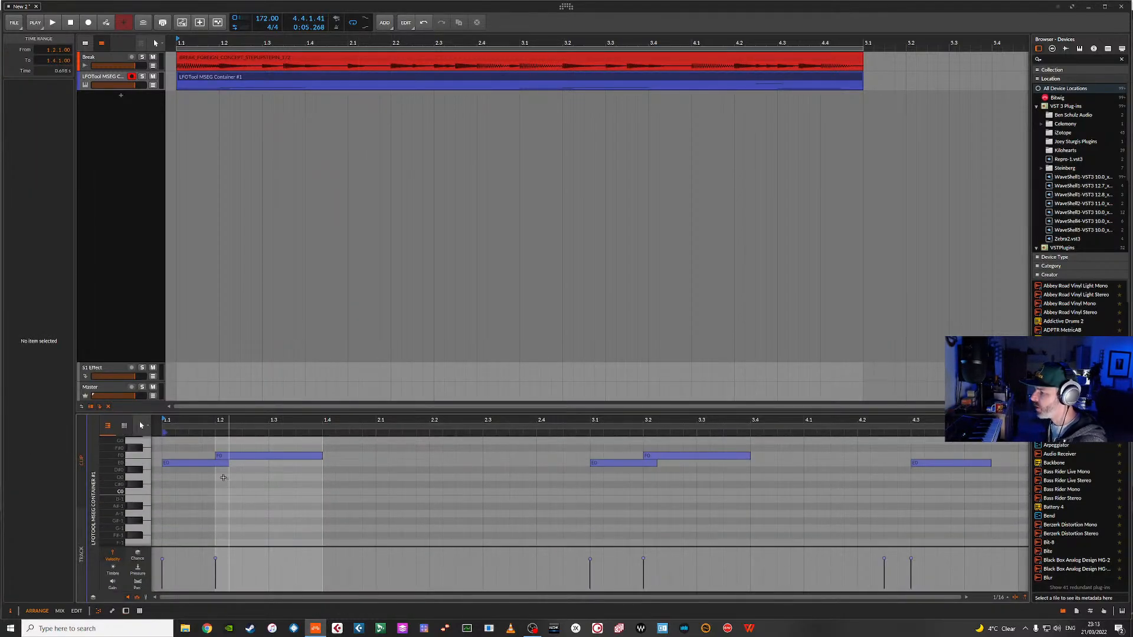
- Set the E0 note at 1.1 to channel 1 and select the F0 note at 1.2
click(206, 464)
click(63, 432)
click(42, 444)
click(252, 456)
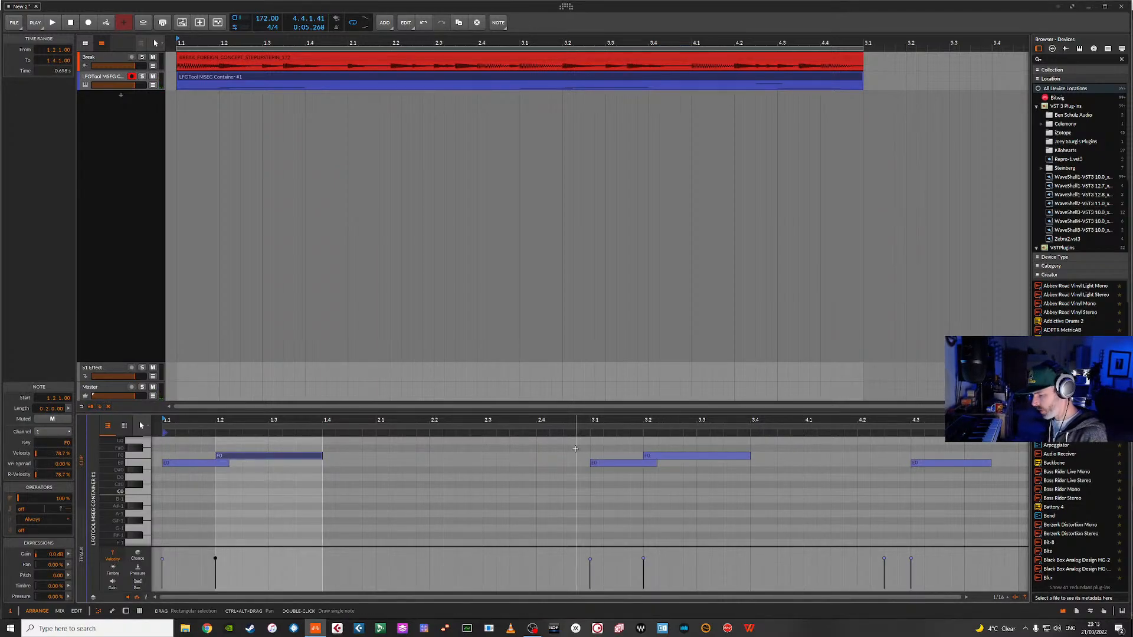
- Set the E0 note at 3.1 to channel 1 and select the F0 note at 3.2
scroll(616, 495, down, 2)
scroll(728, 510, down, 2)
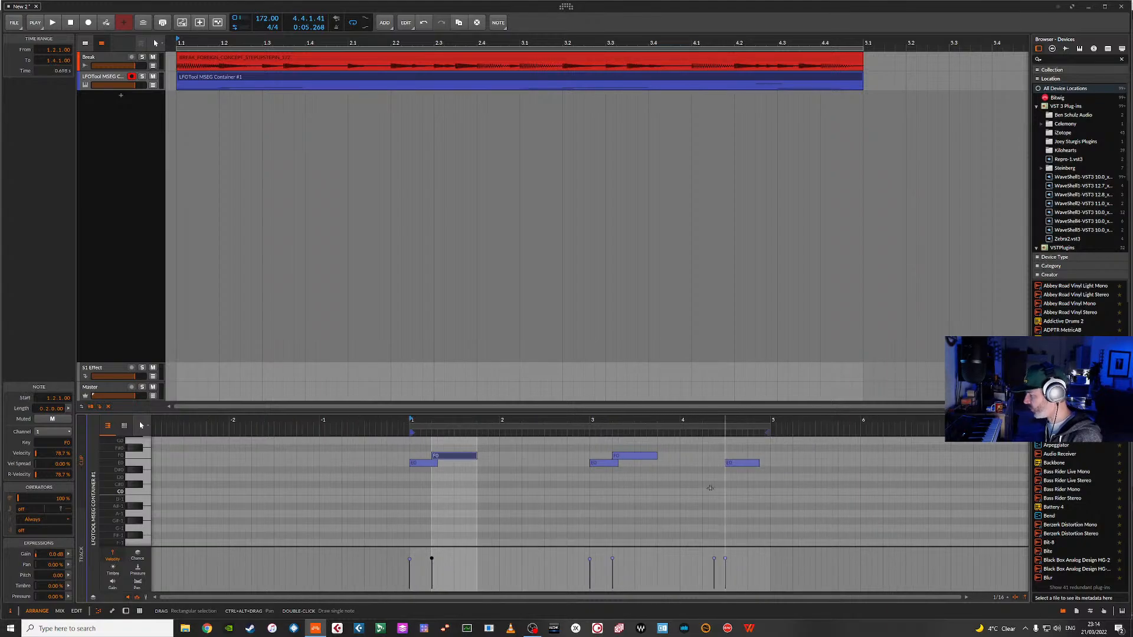
click(605, 470)
click(605, 467)
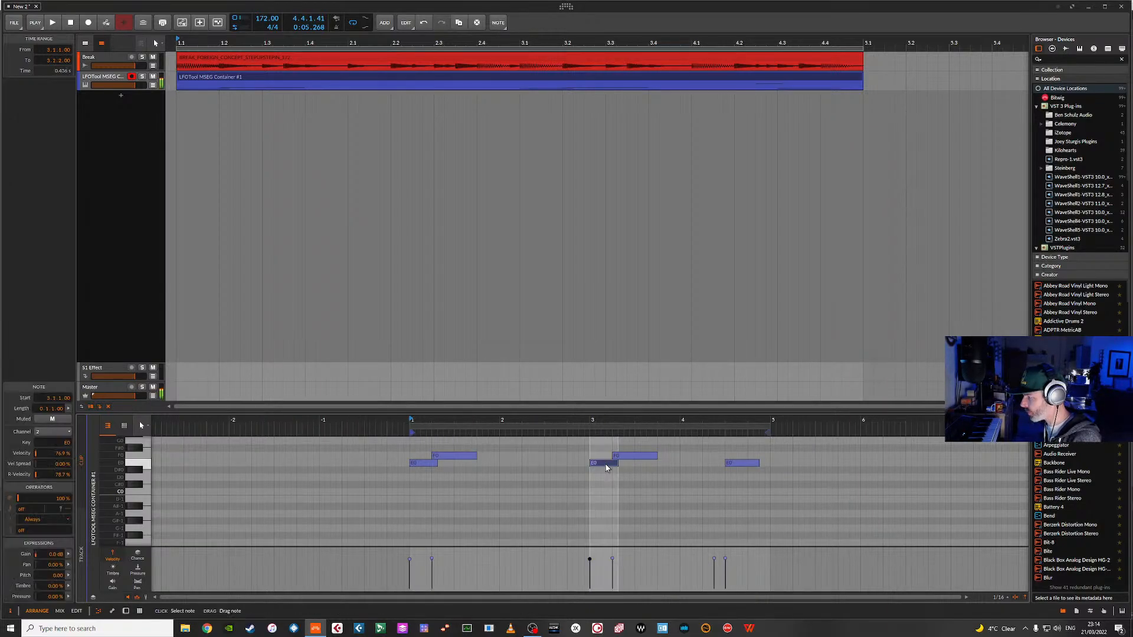
click(69, 434)
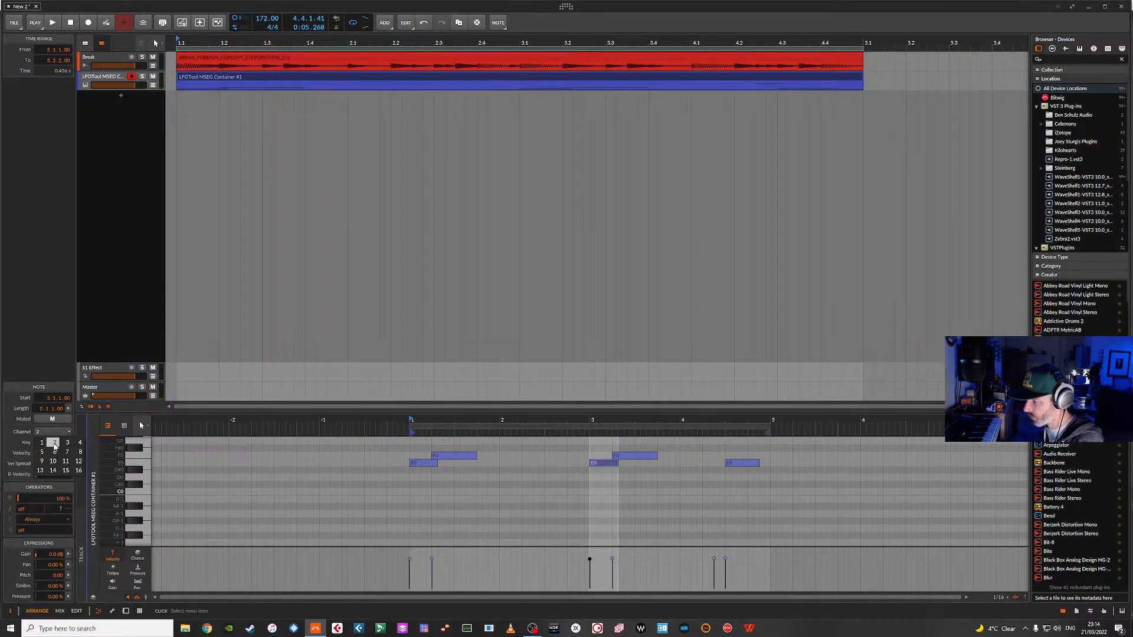
click(42, 445)
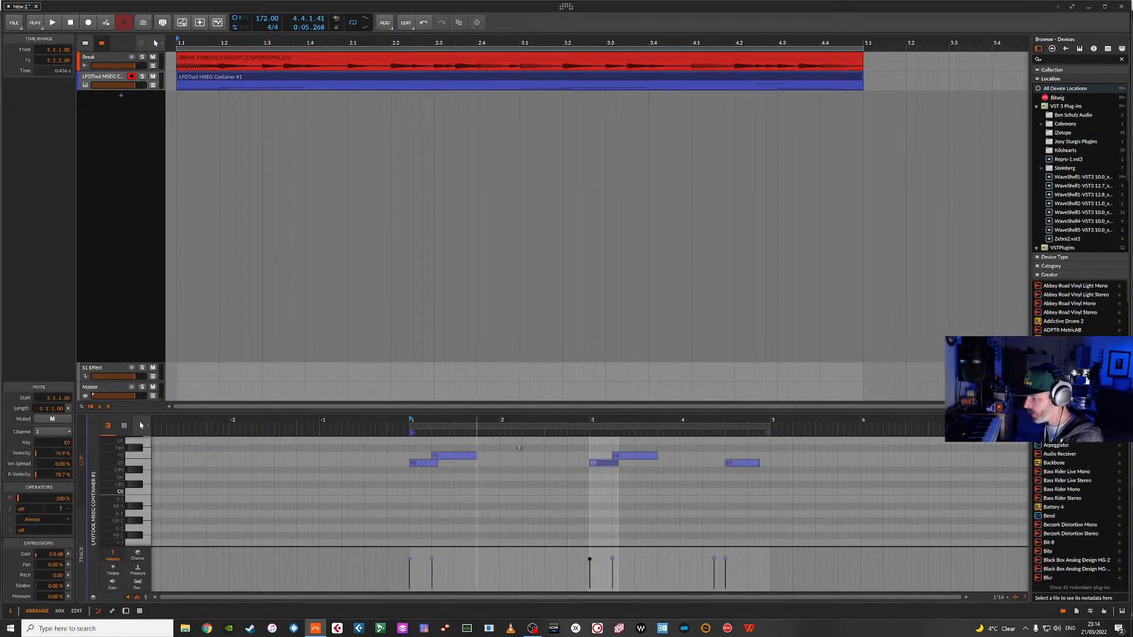
click(637, 456)
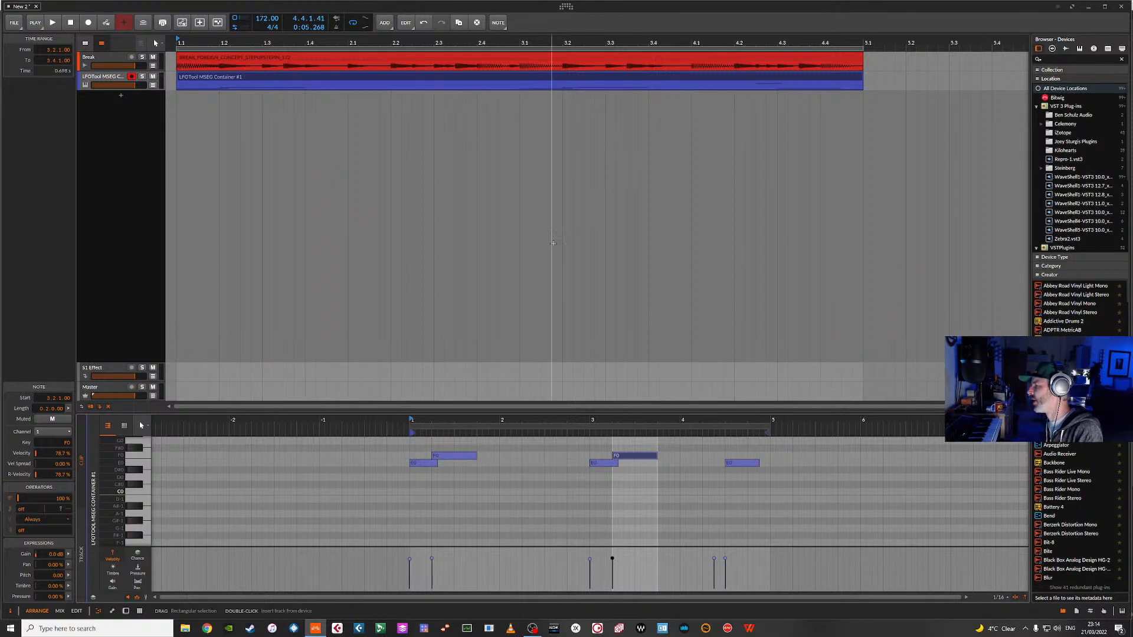
- Set the first E0 note of the clip, at 1.1, to channel 2
click(422, 463)
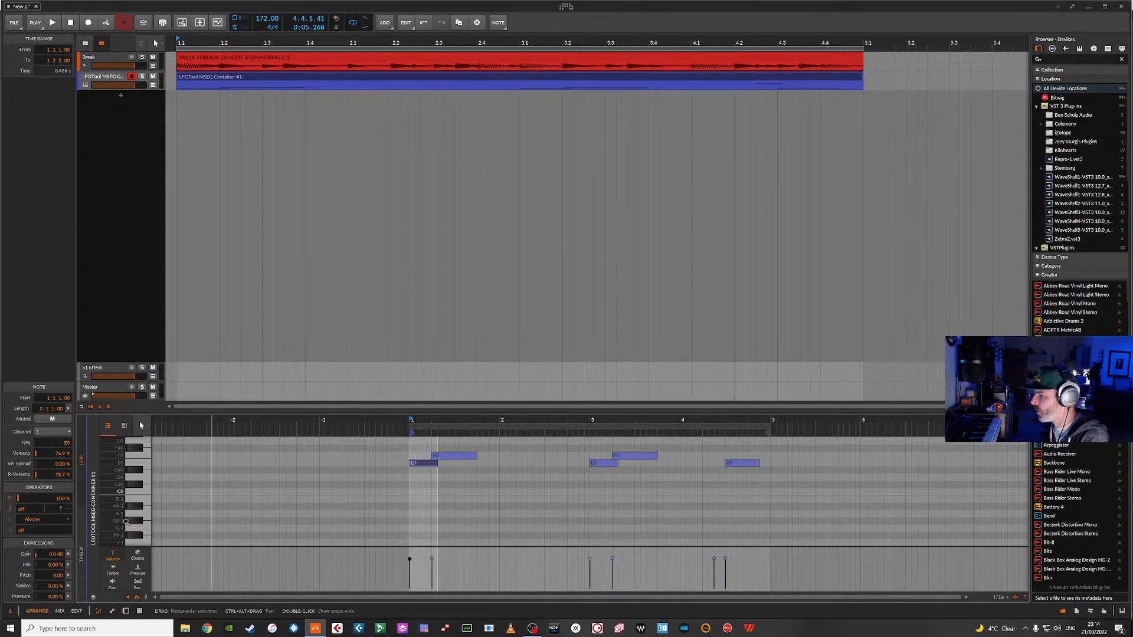
click(69, 434)
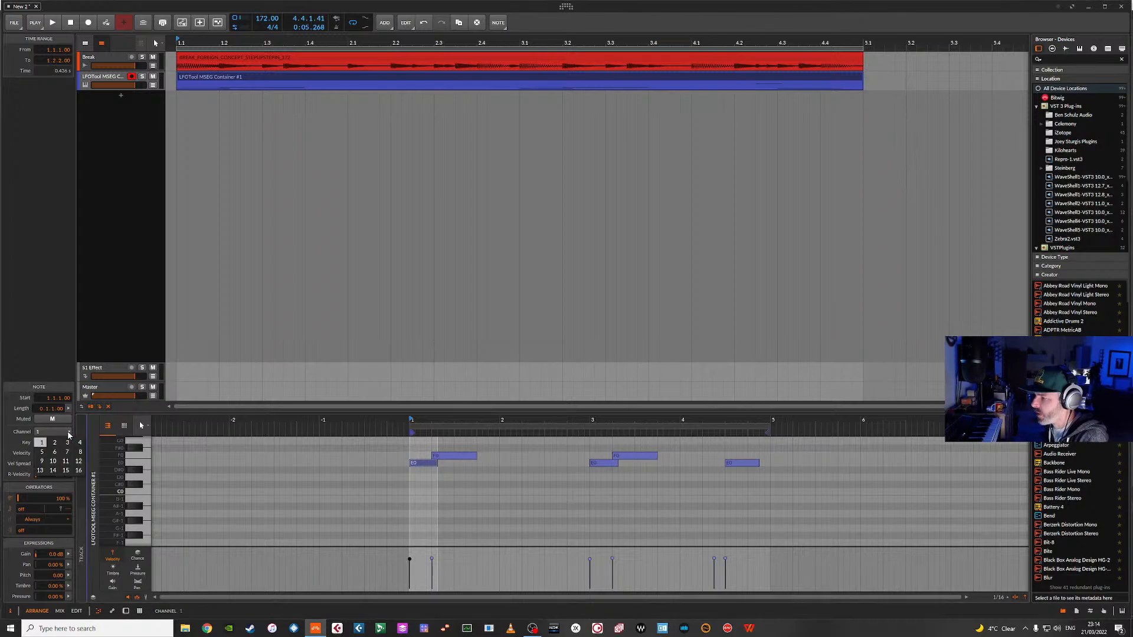
click(54, 444)
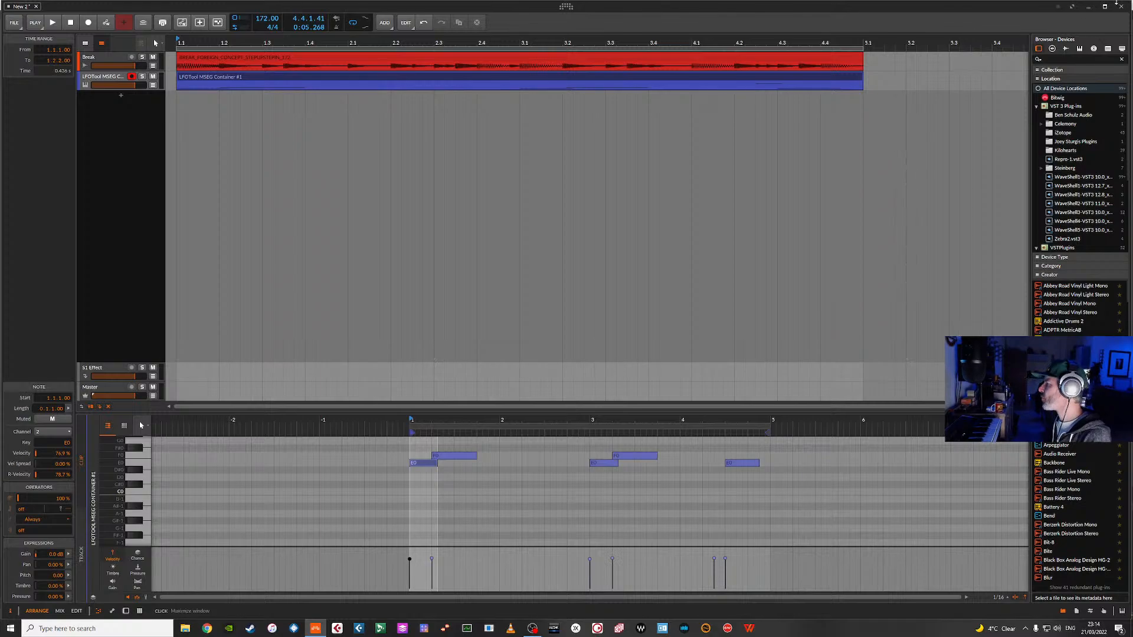
- In the MSEG 4 layer's LFOTool, bow the curve's rising segment upward and its falling segment downward, and close the LFOTool window
click(126, 611)
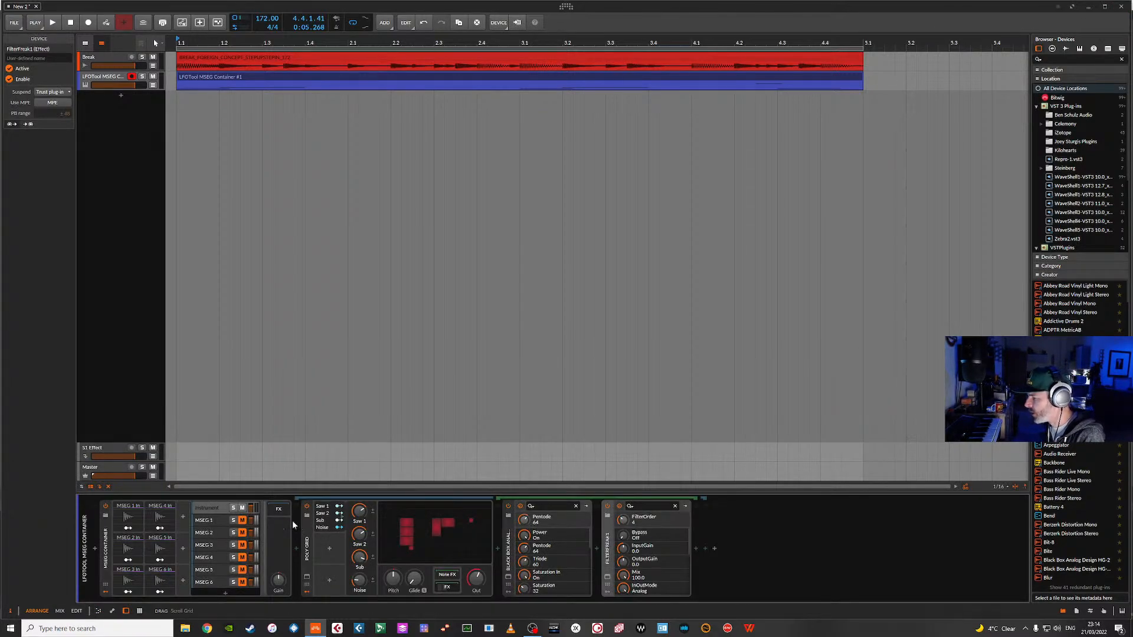
click(200, 557)
click(370, 577)
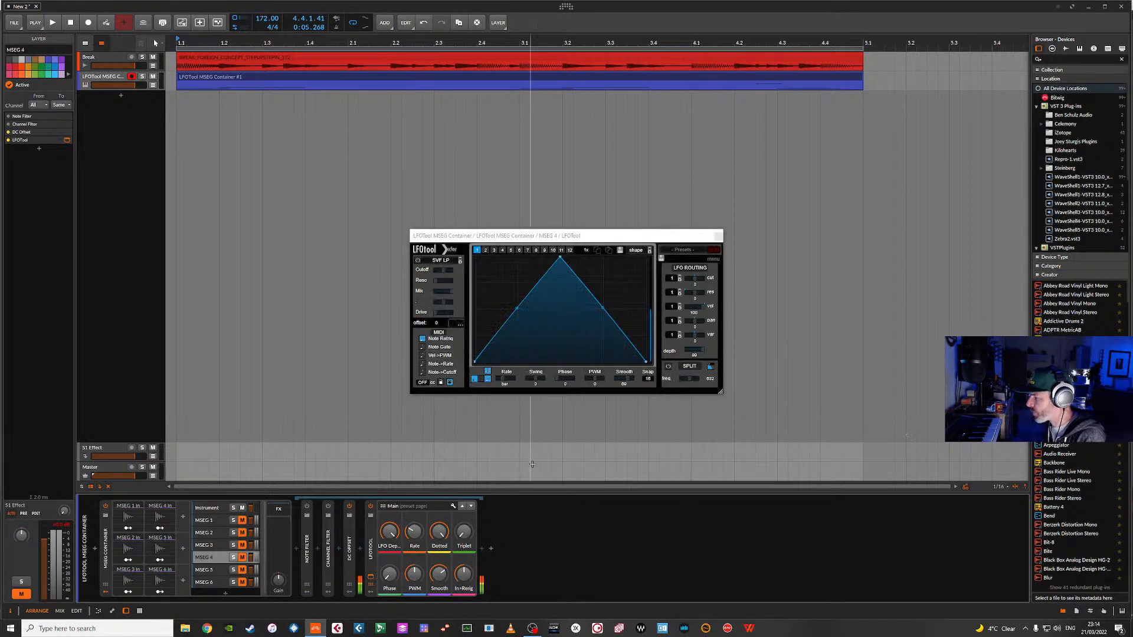
drag(516, 310, 521, 301)
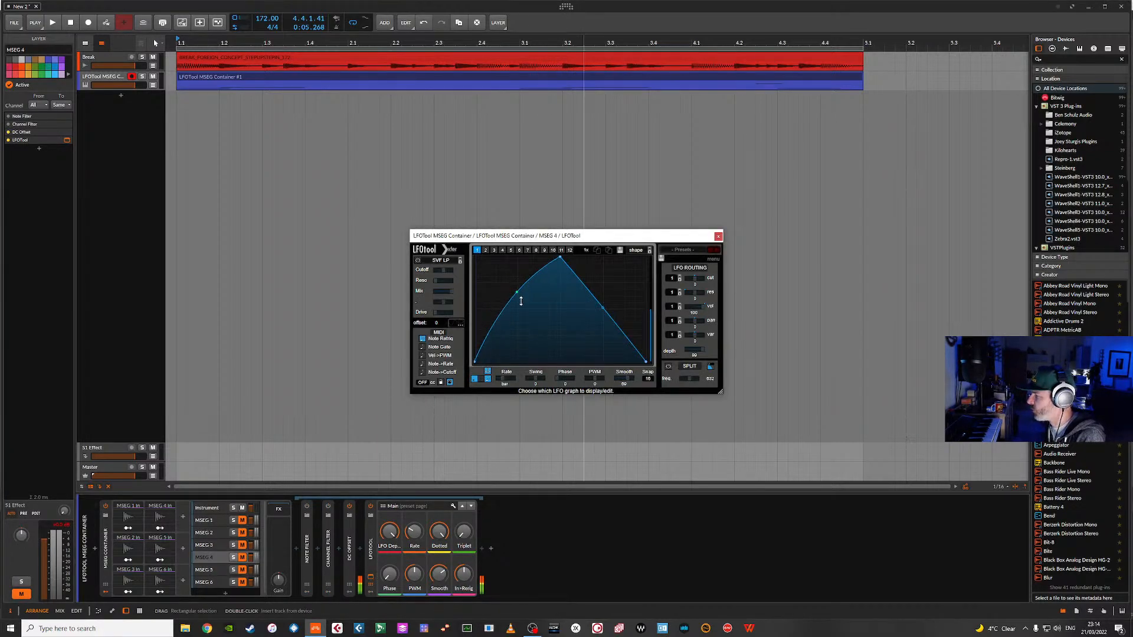
drag(603, 312, 603, 333)
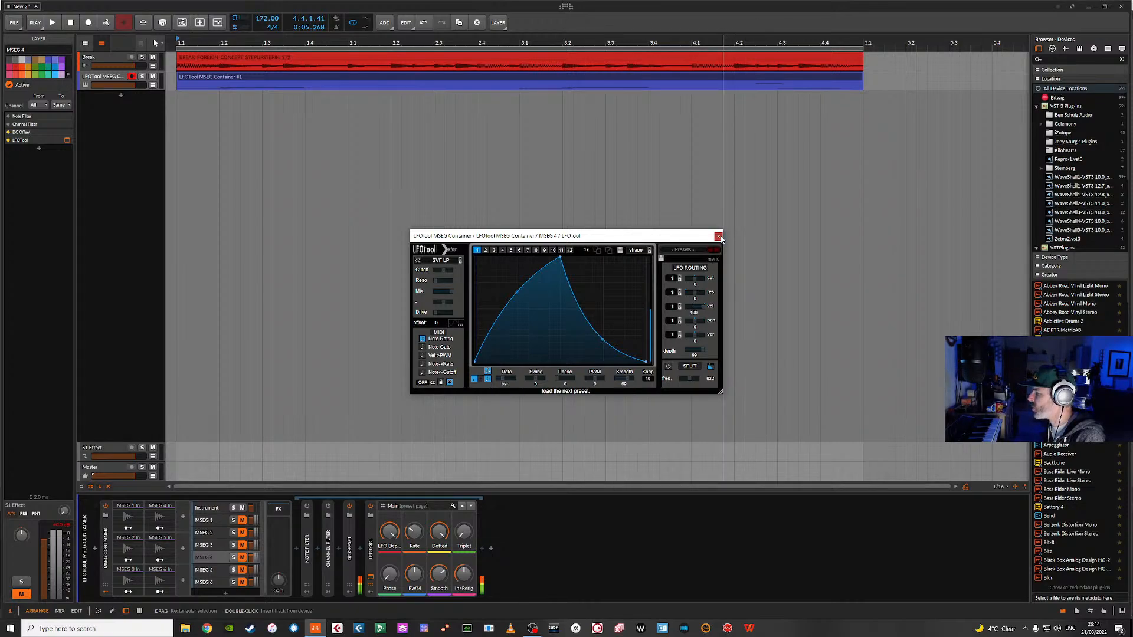
click(718, 236)
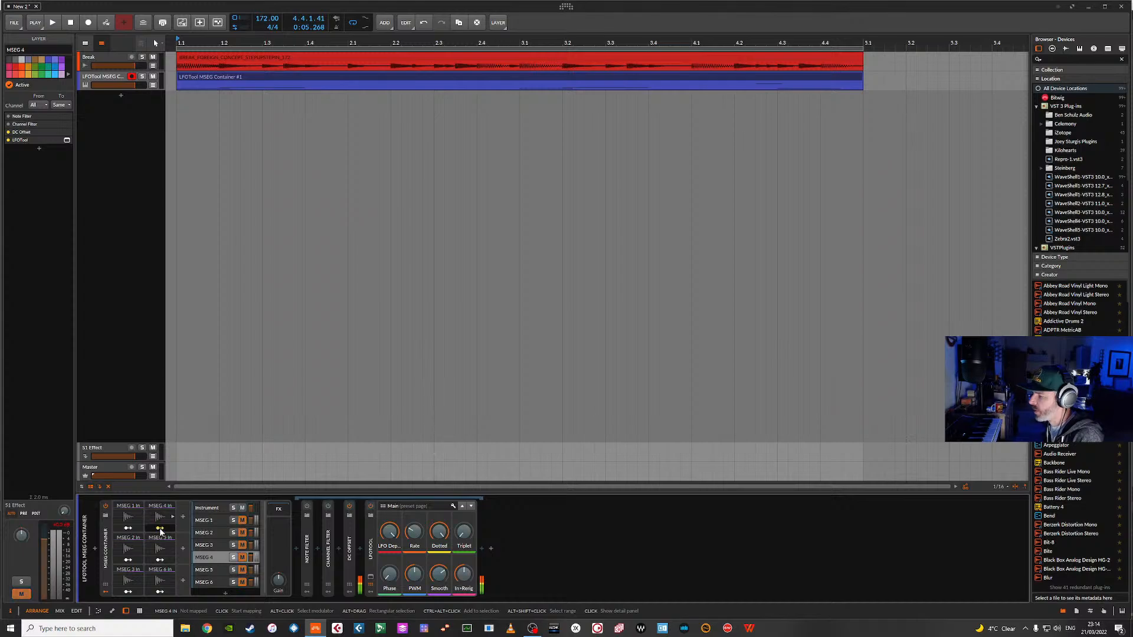
- Map the MSEG 4 modulator to FilterFreak1's Frequency in the Instrument layer, applying positive modulation up to 928
click(208, 509)
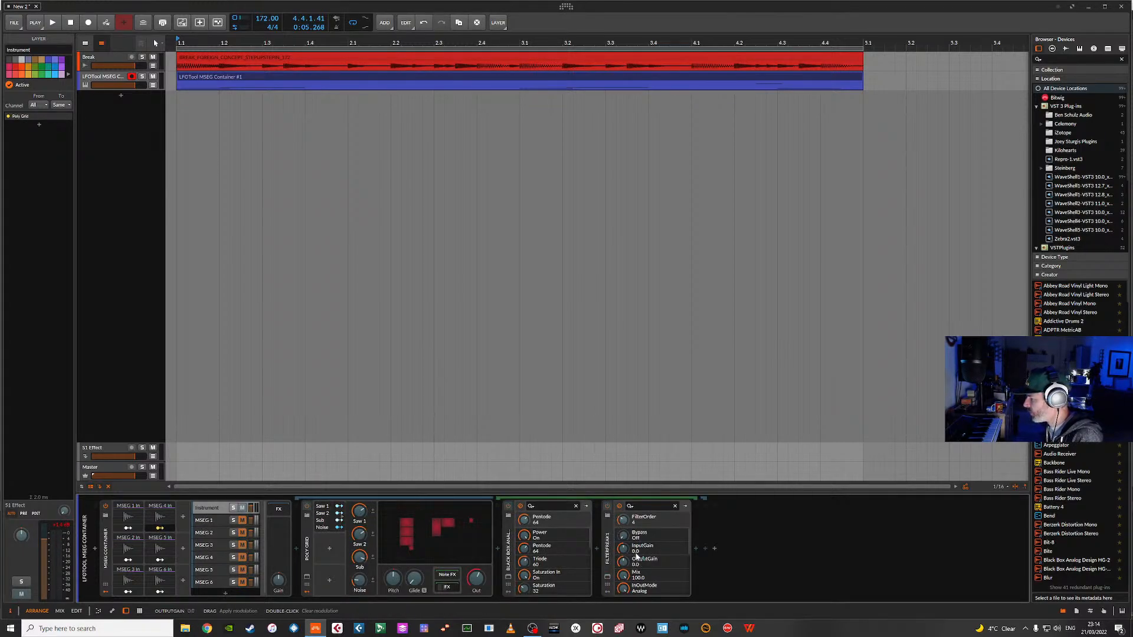
click(609, 579)
click(463, 318)
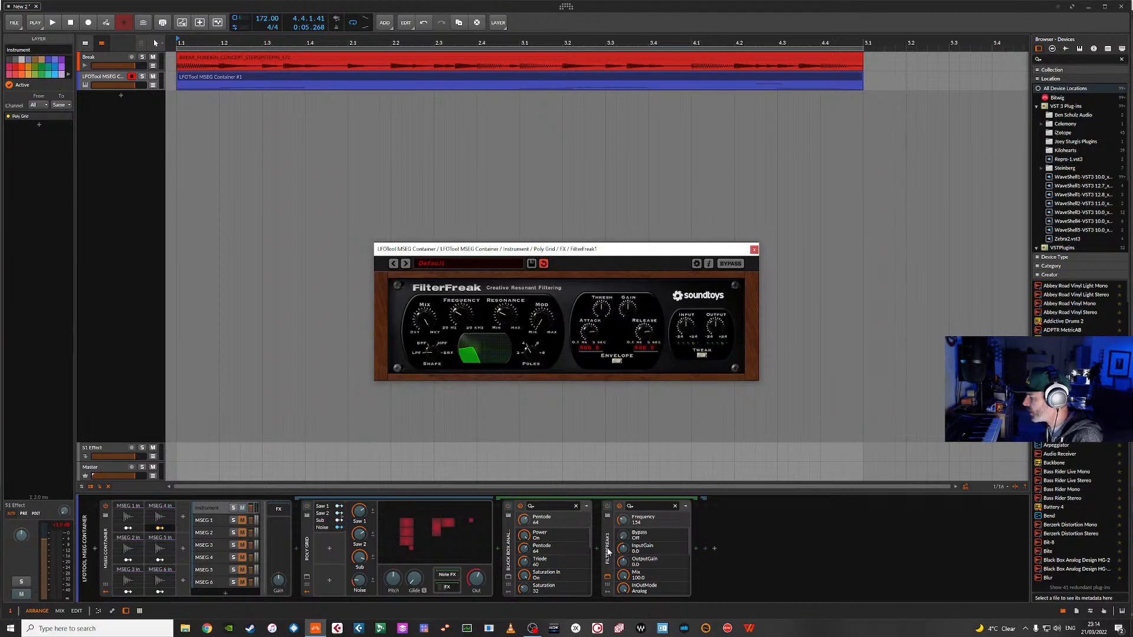
drag(626, 521, 626, 507)
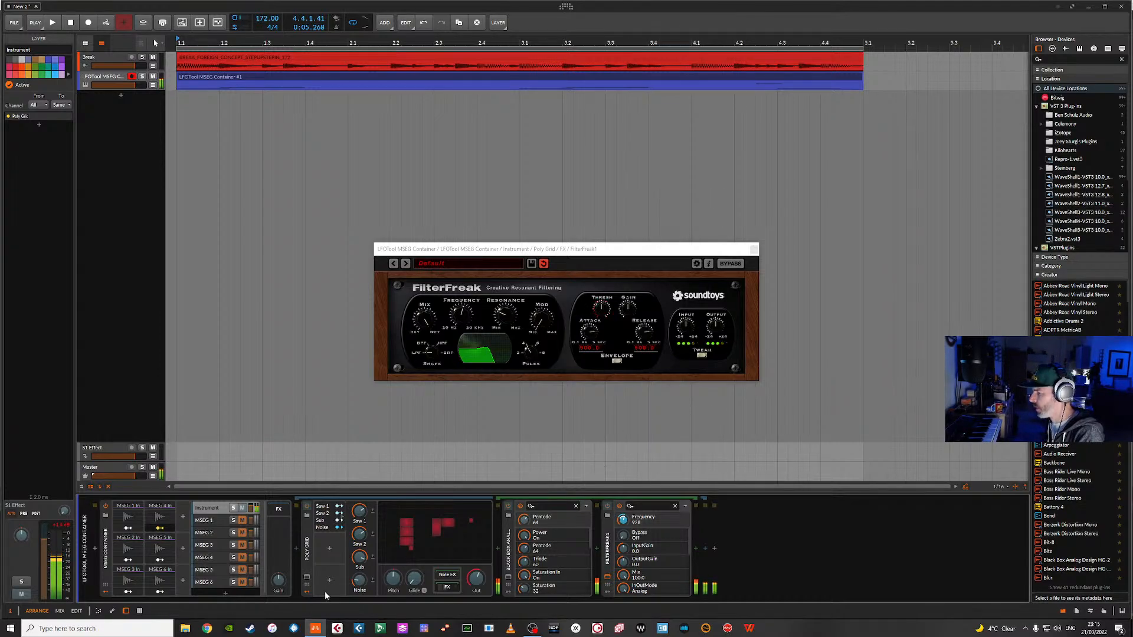
click(161, 528)
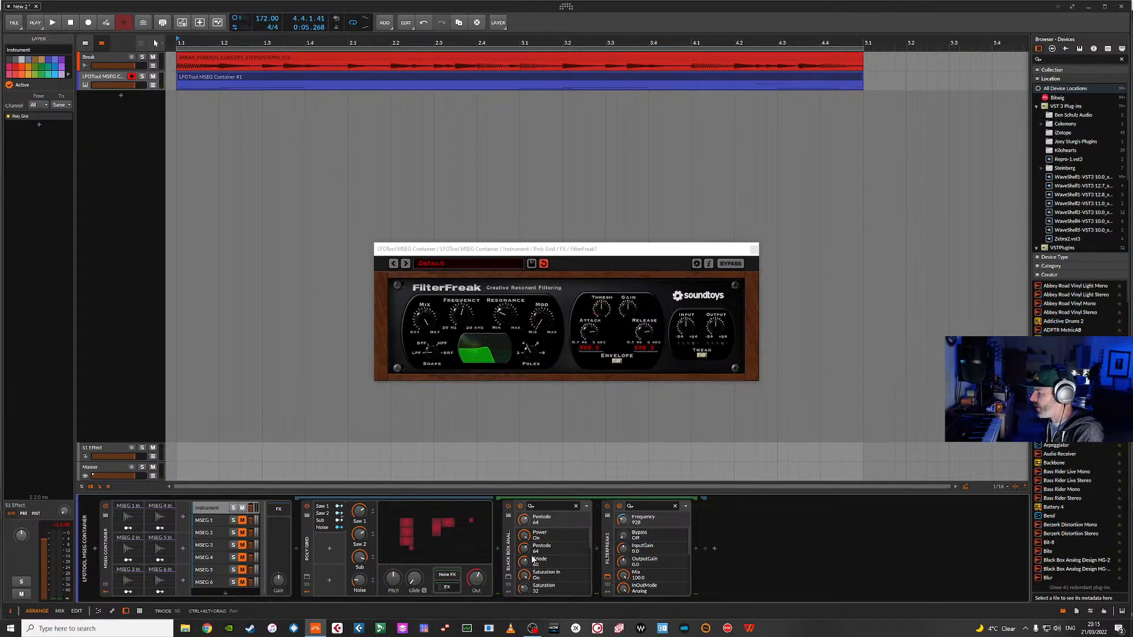
- Reopen the MSEG 4 layer's LFOTool window and check its Note Retrig option
click(203, 557)
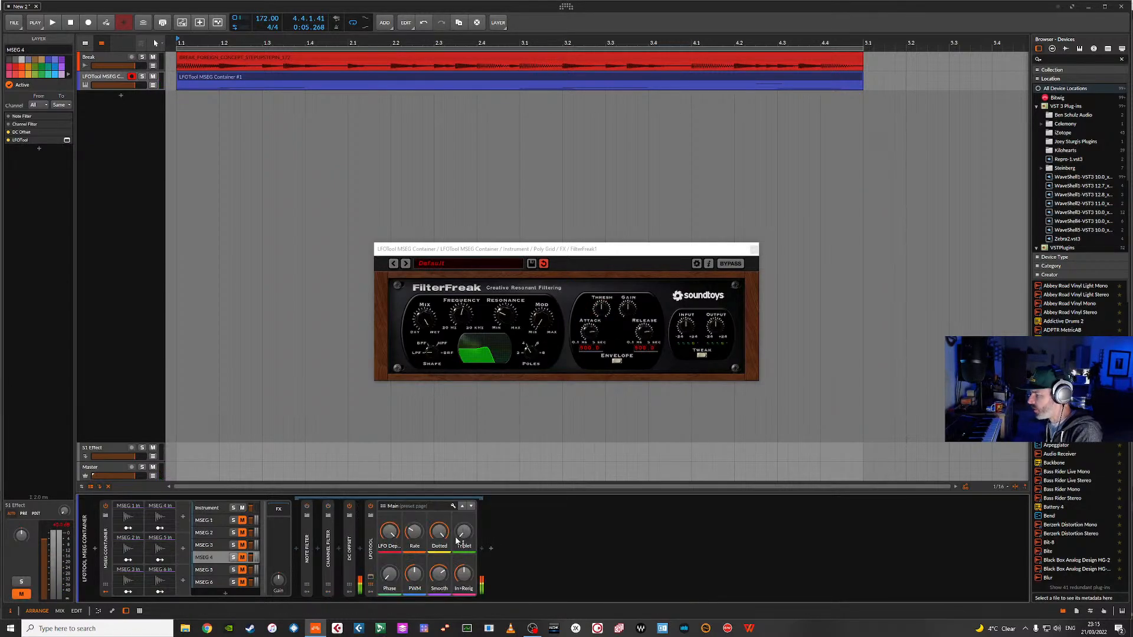
click(370, 579)
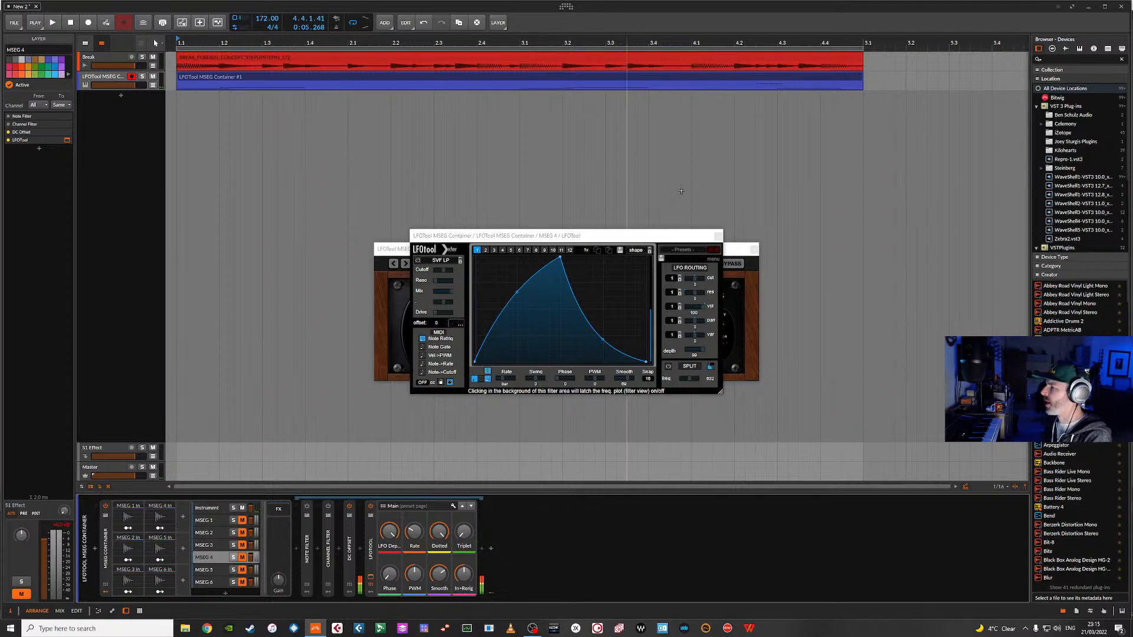
click(423, 339)
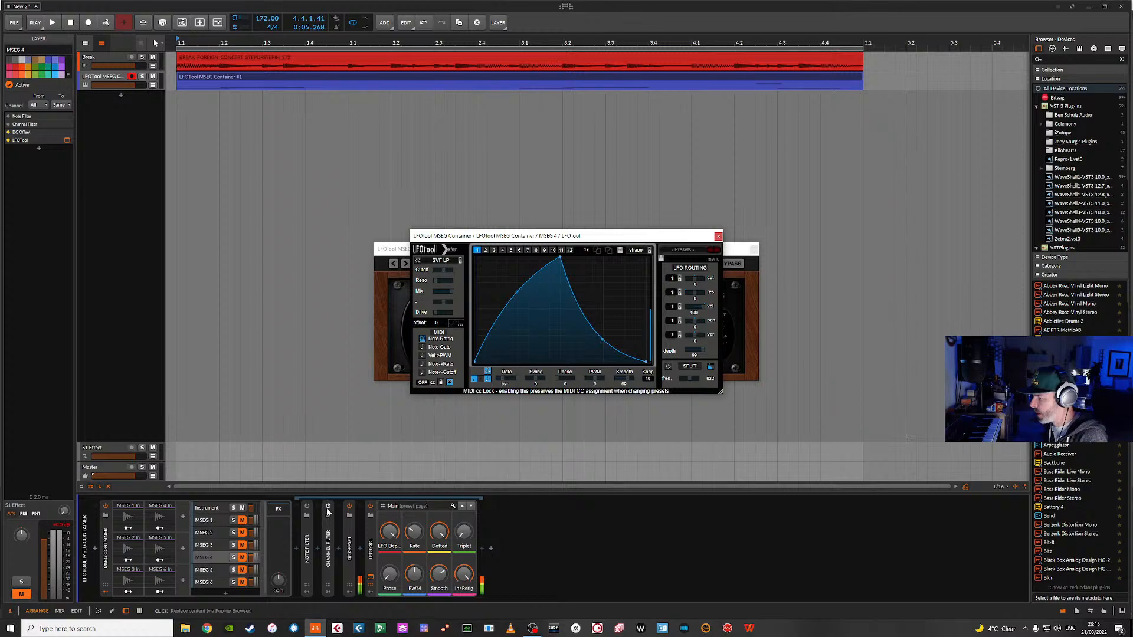
- Enable the MSEG 4 layer's Channel Filter with channel 2 passing, and audition the result by playing the arrangement from the start
click(328, 545)
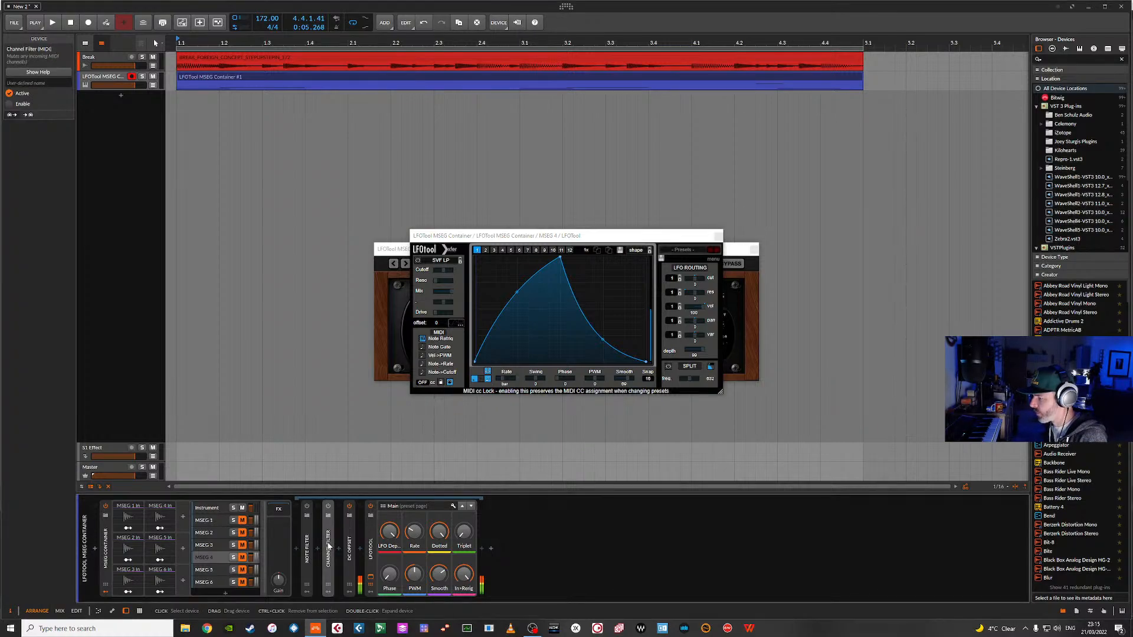
double_click(328, 545)
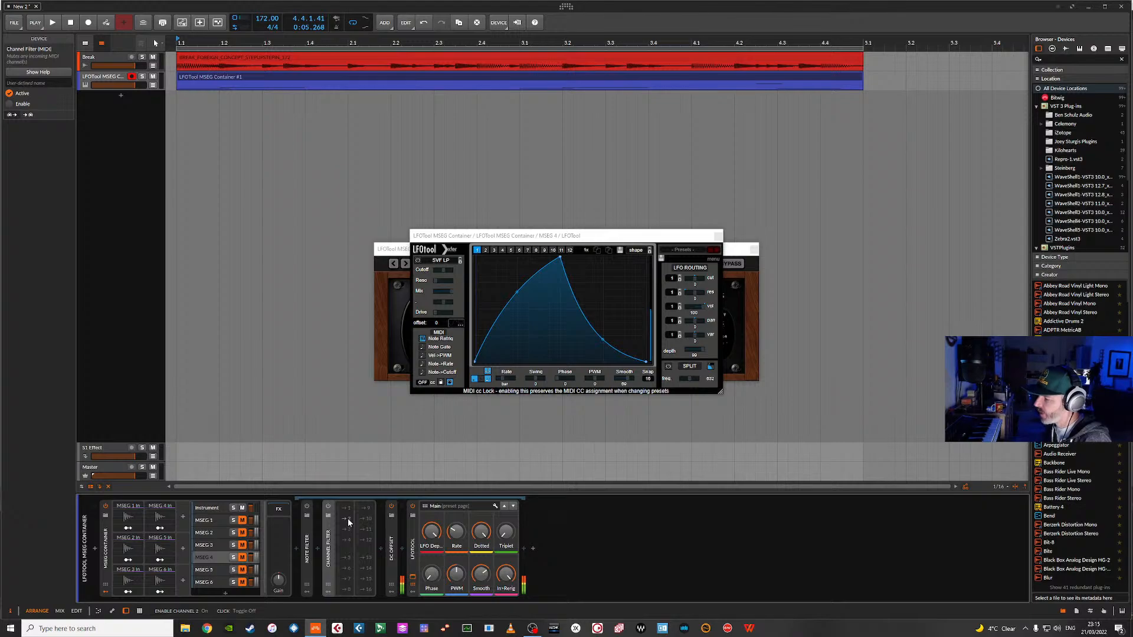
click(328, 507)
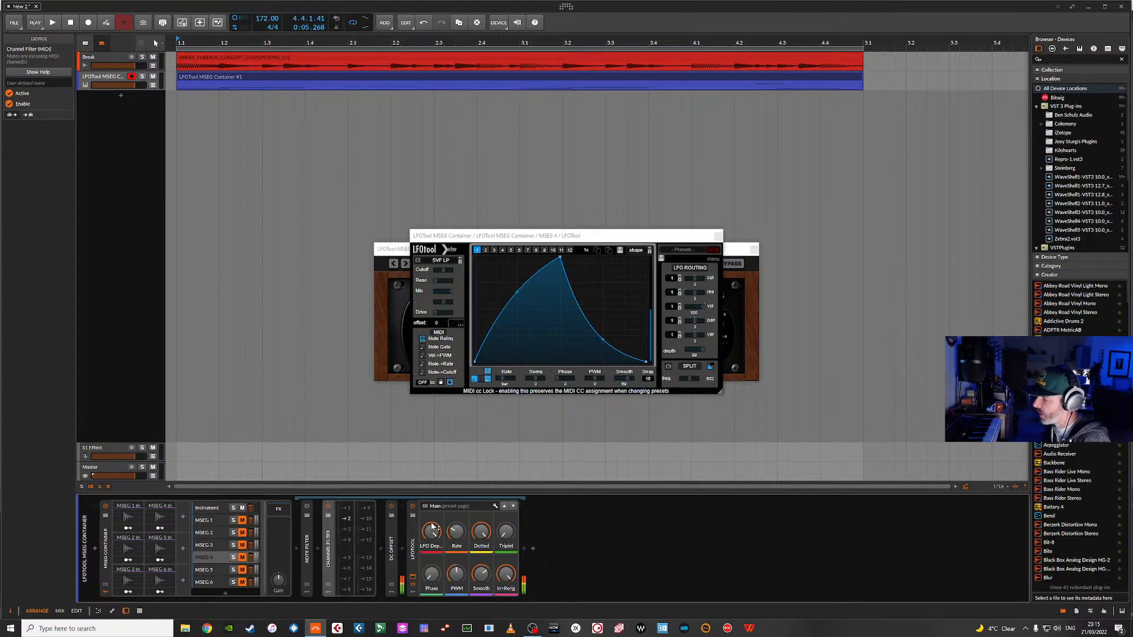
double_click(331, 540)
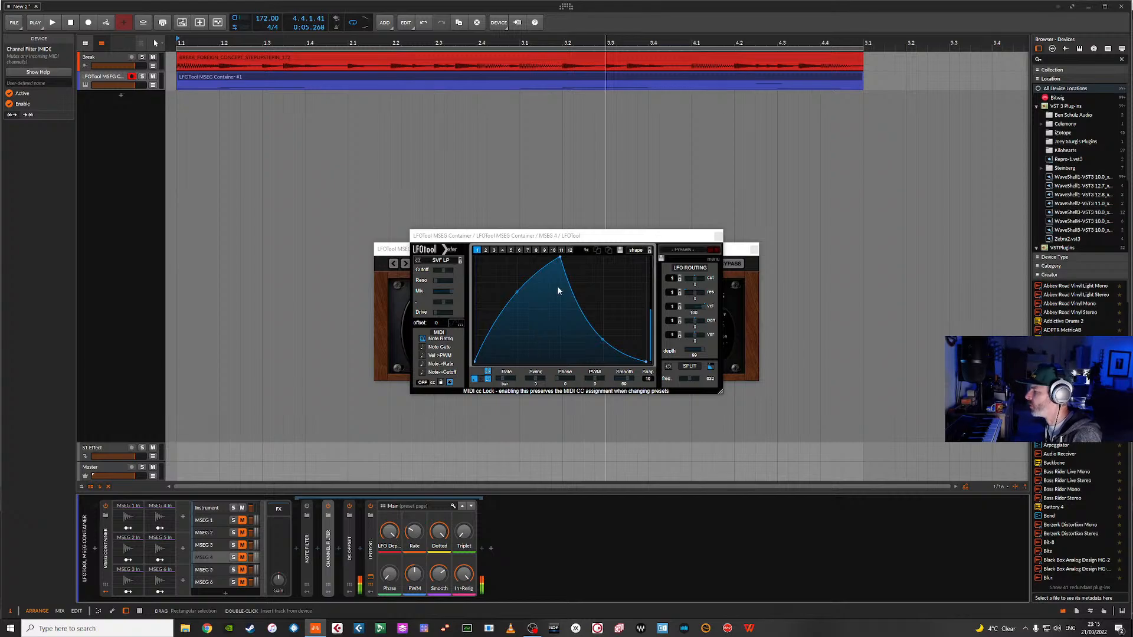
key(space)
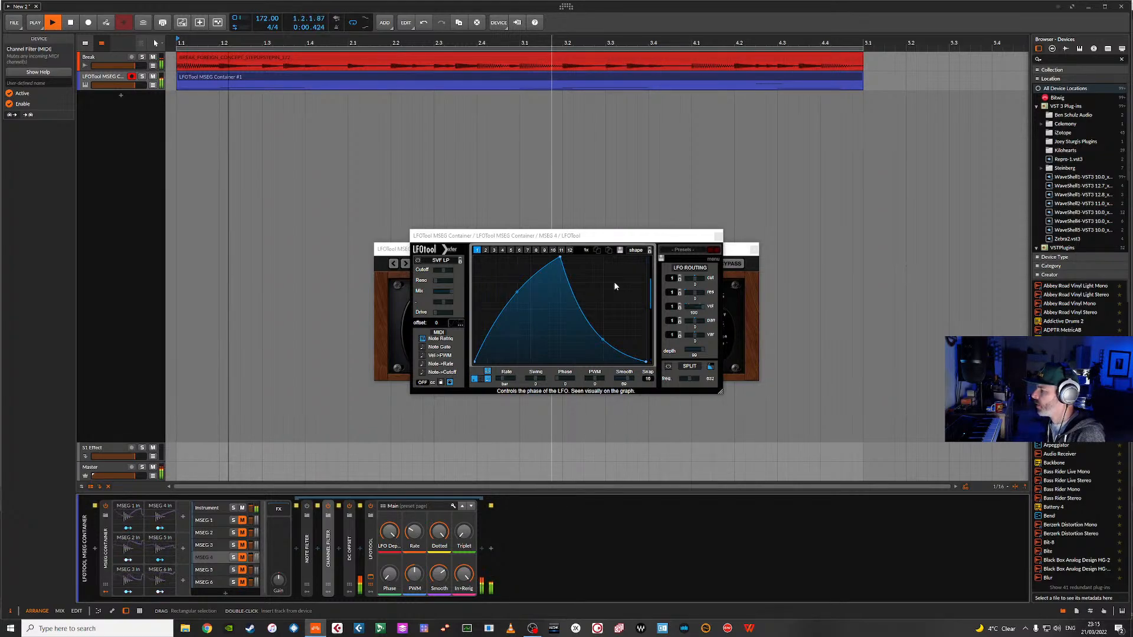
key(space)
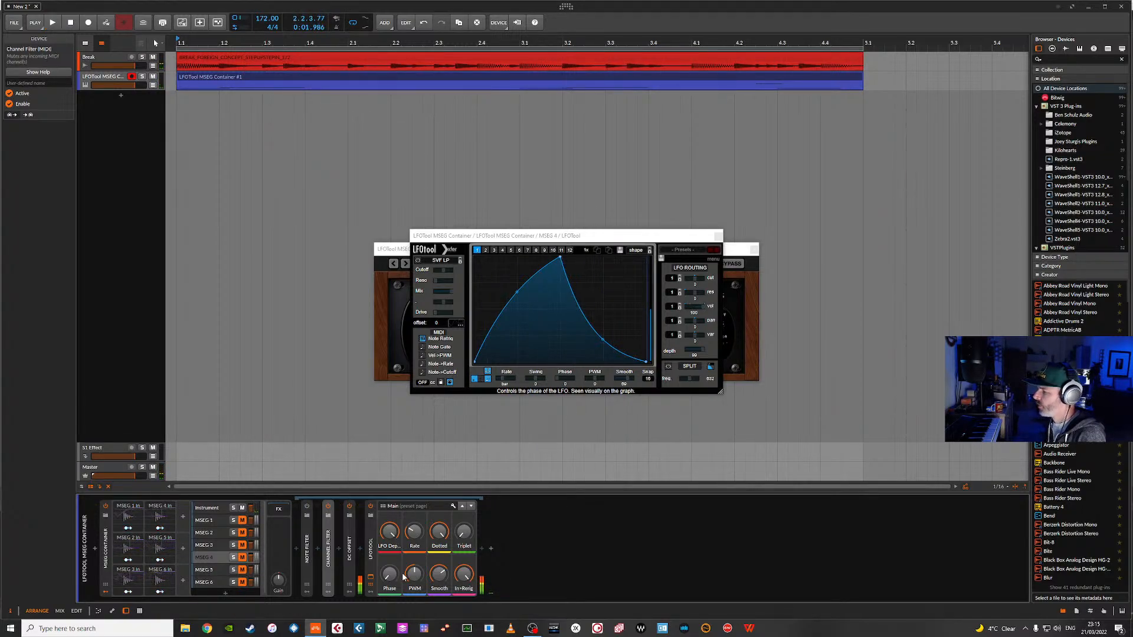
- Open the LFOTool MSEG Container #1 clip again and set the F0 note at 3.2 to channel 2
double_click(568, 76)
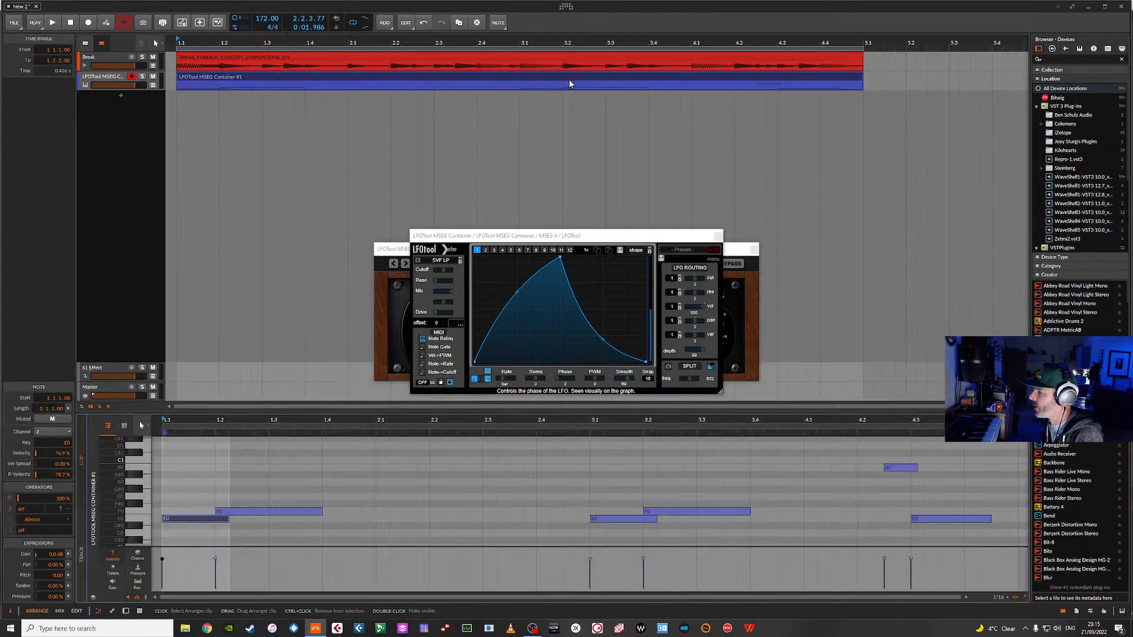
click(612, 518)
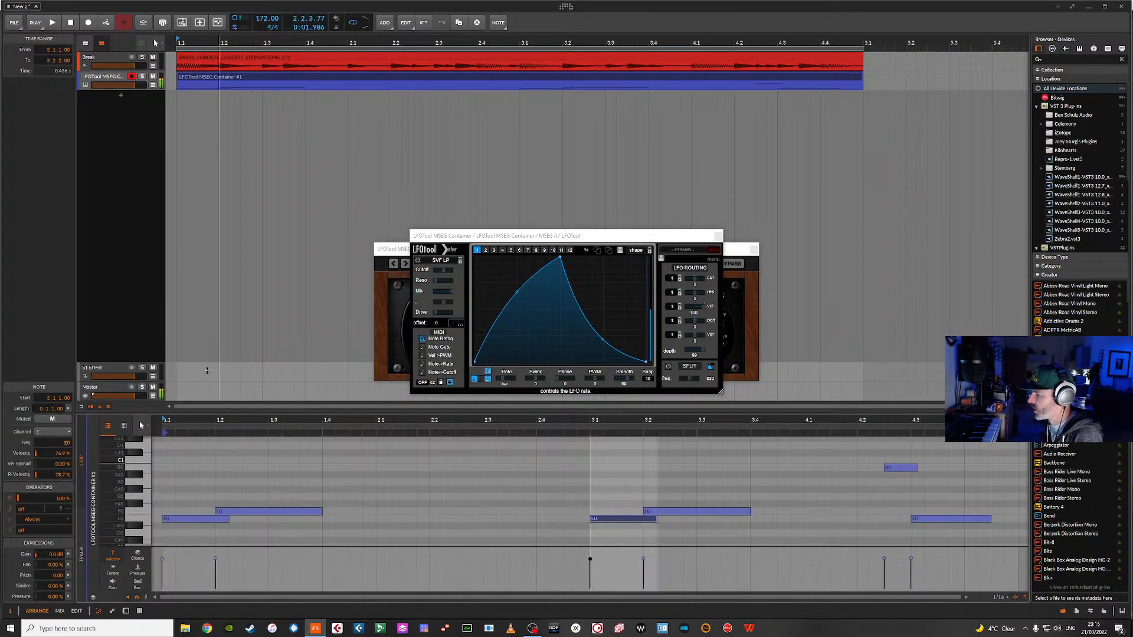
click(686, 513)
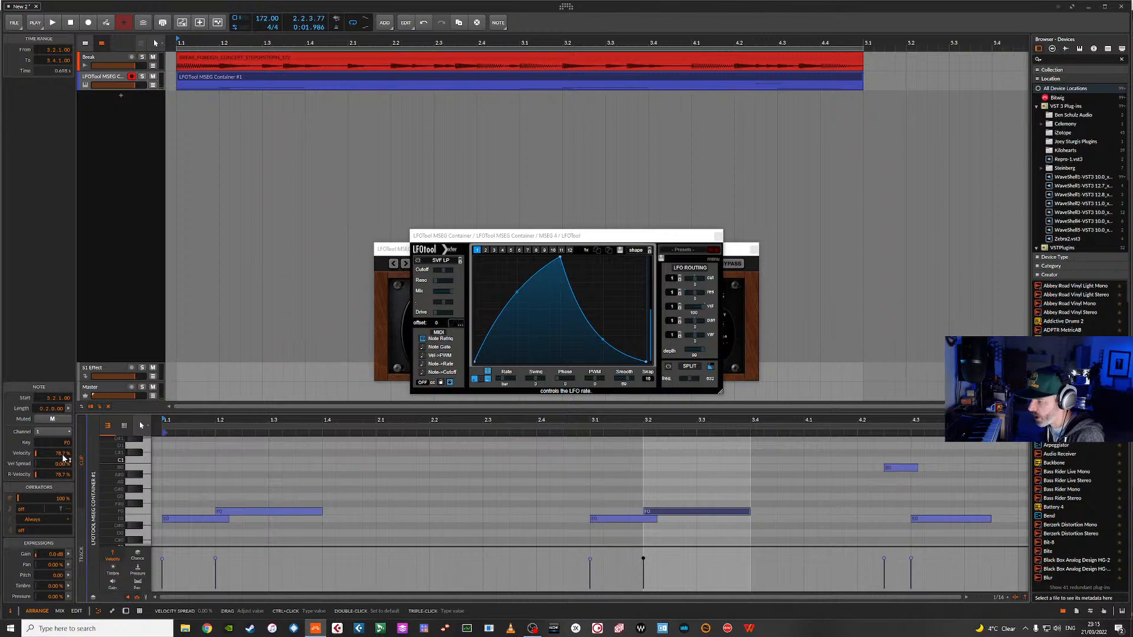
click(58, 432)
click(52, 444)
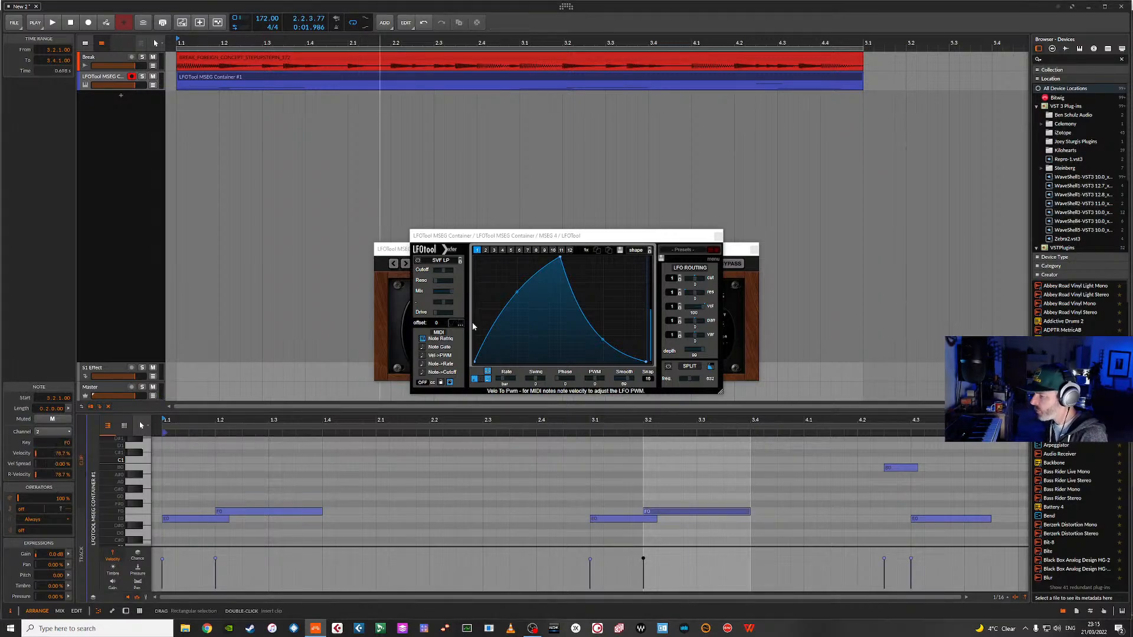
- Close the LFOTool and FilterFreak1 windows and play the arrangement to hear the filter modulation
click(718, 235)
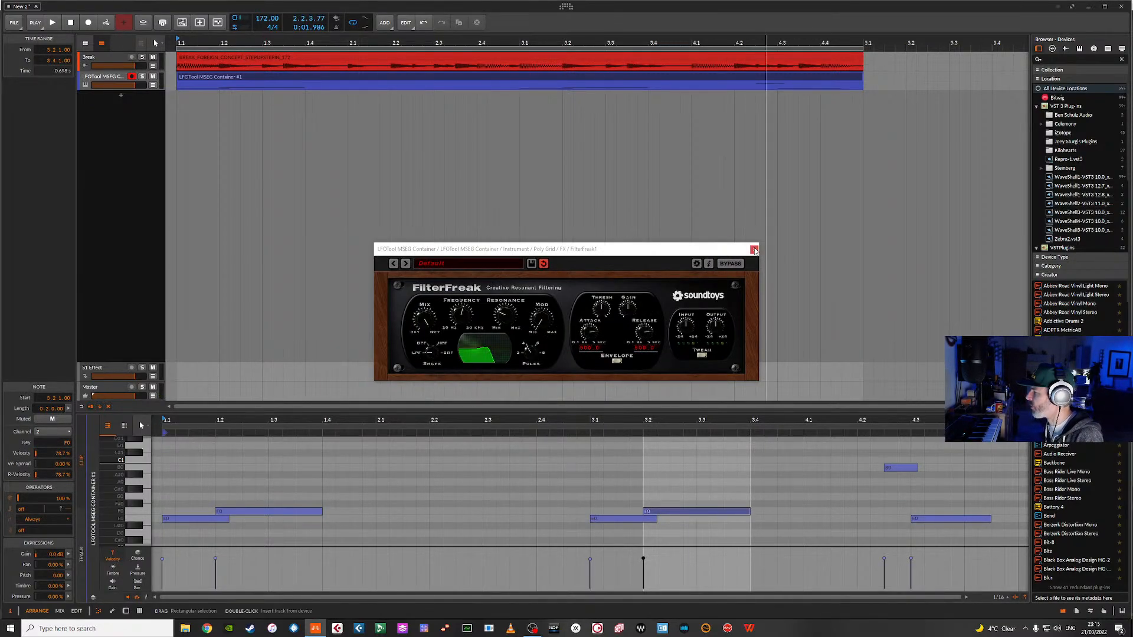
click(754, 250)
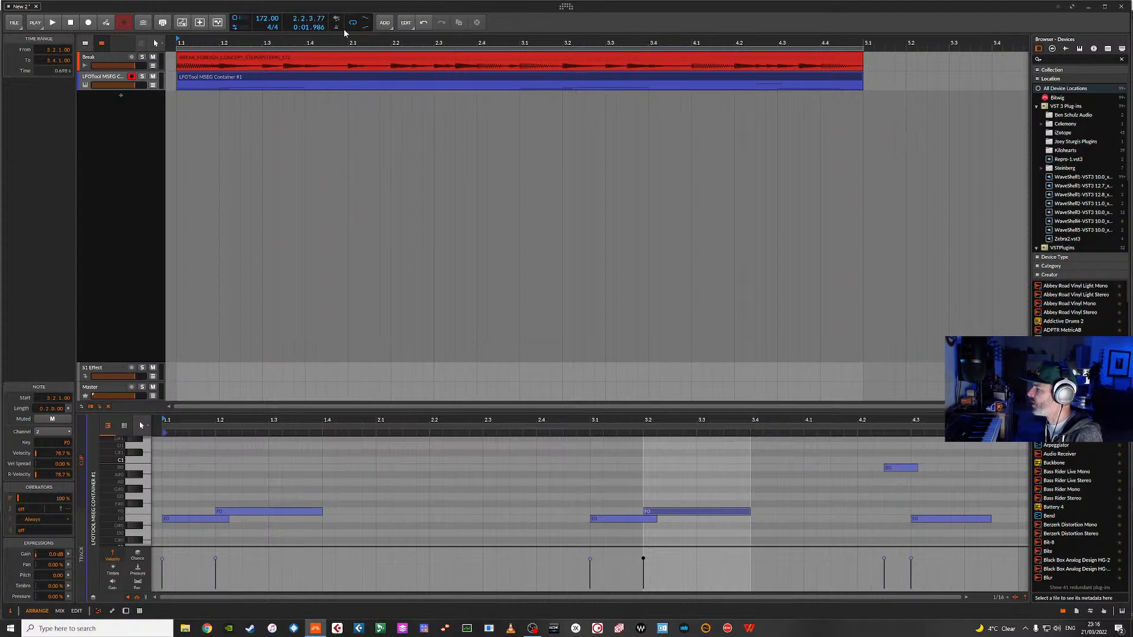
key(space)
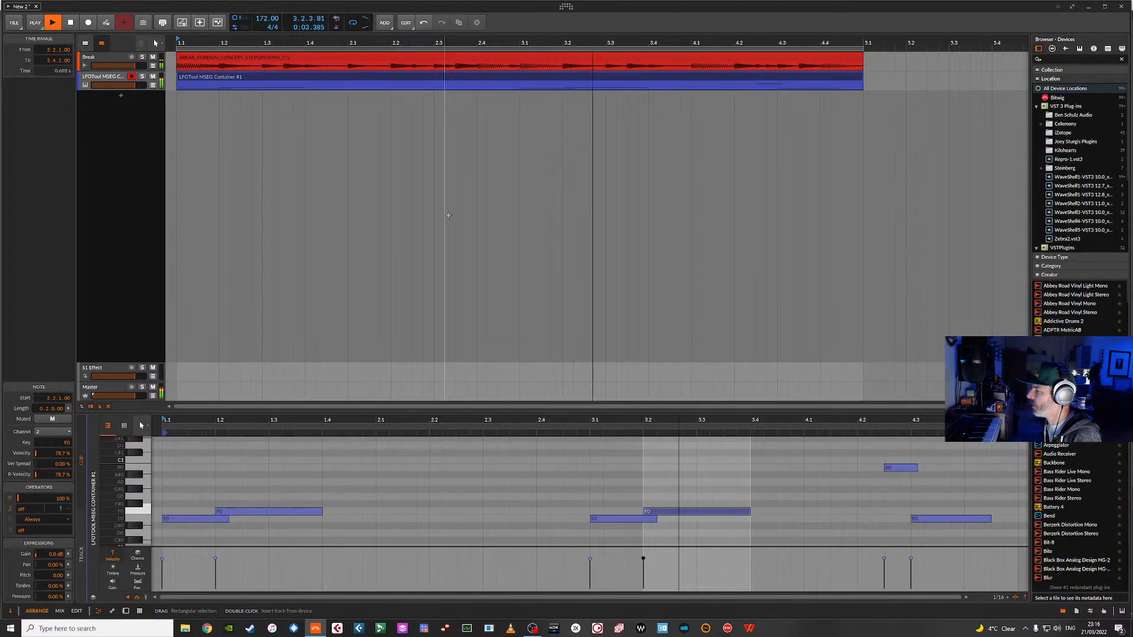
key(space)
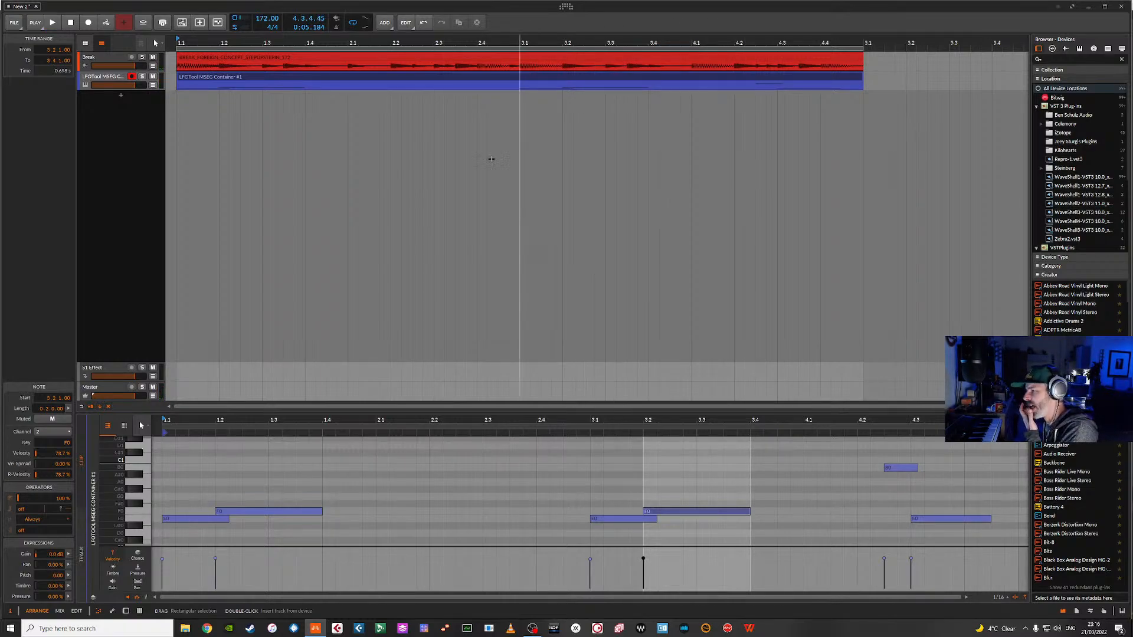
- Open the Instrument layer's Poly Grid and delete the two Sawtooth oscillators, the Sine, the Noise source and the Mixer
click(127, 612)
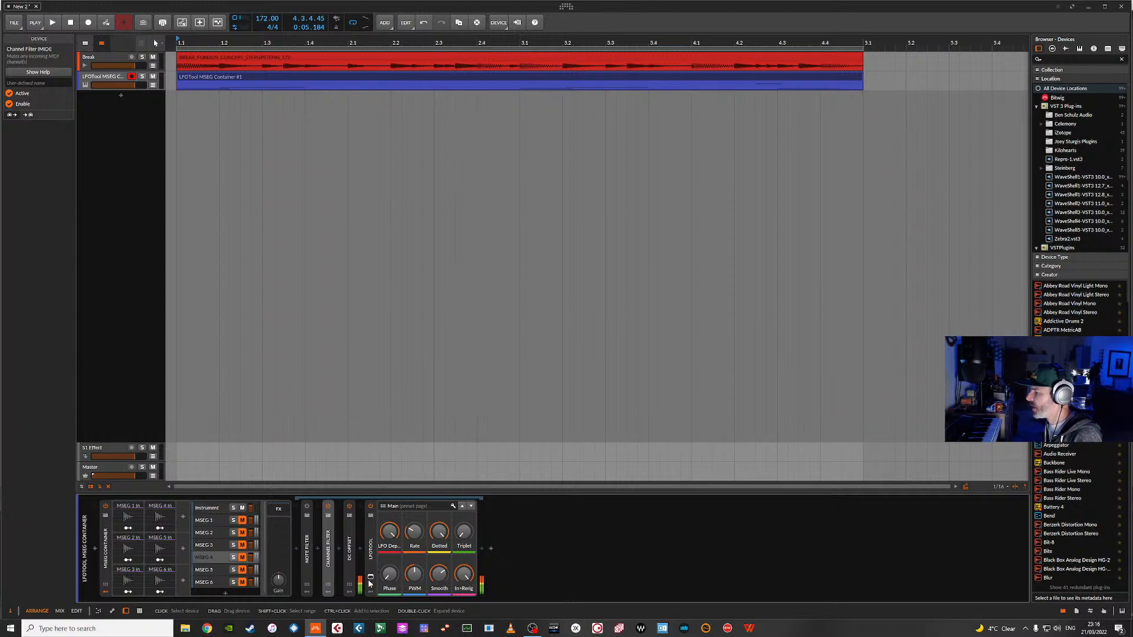
click(210, 508)
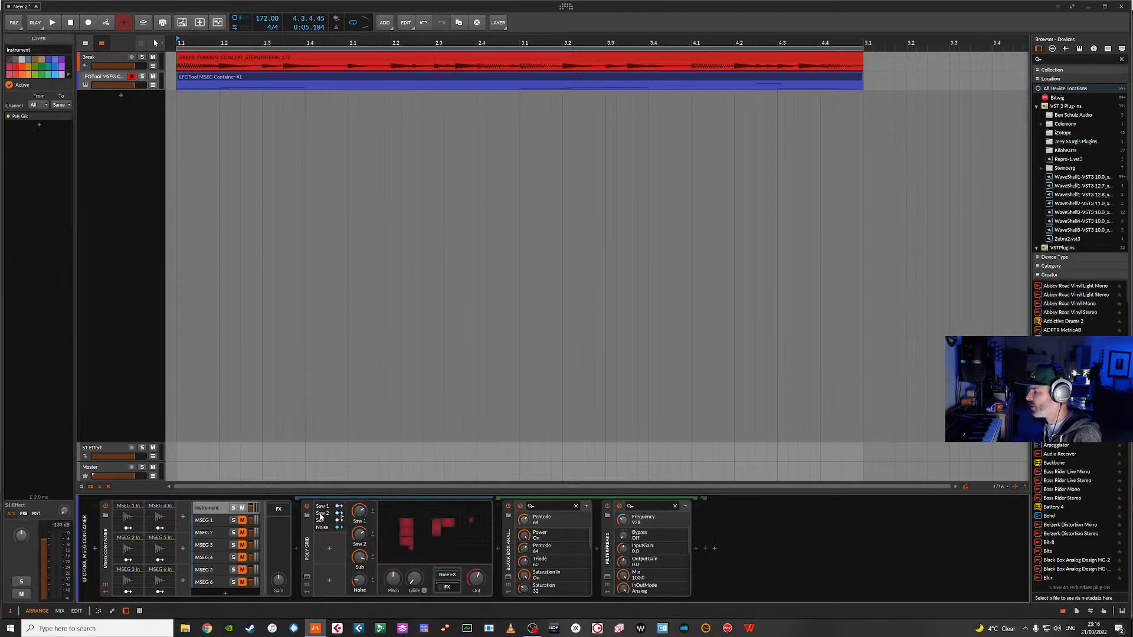
click(427, 530)
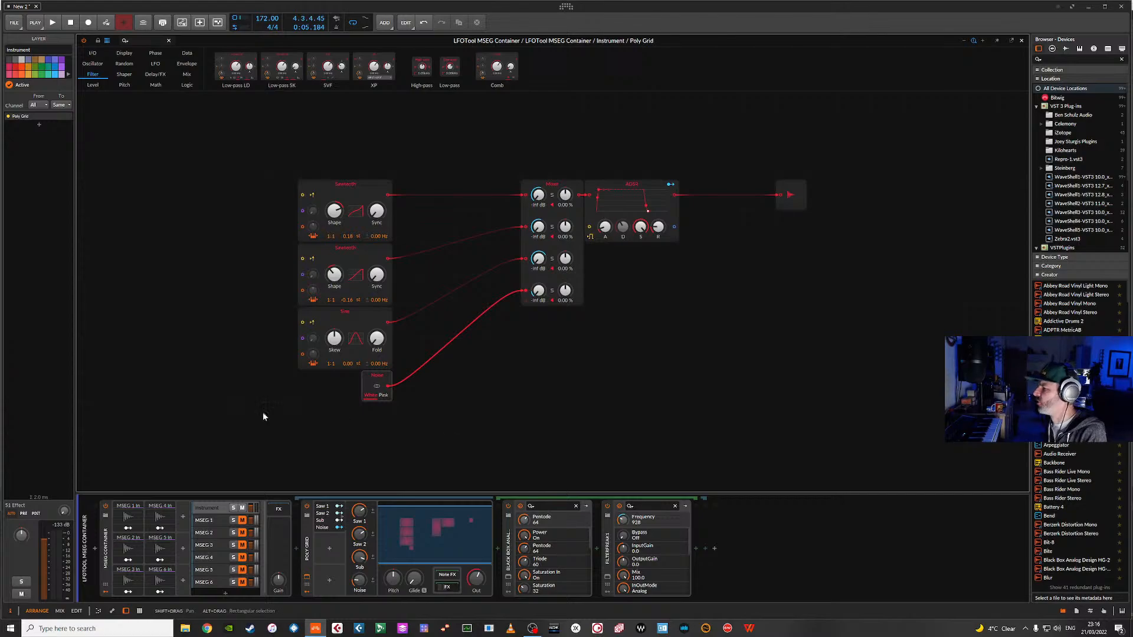
drag(196, 447, 566, 167)
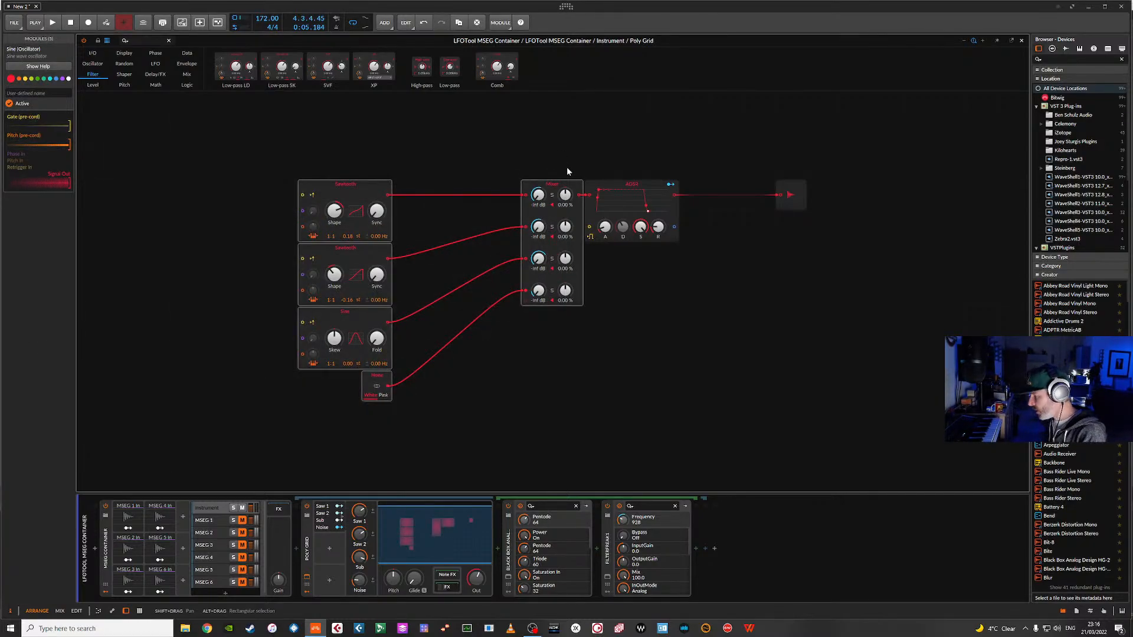
key(Delete)
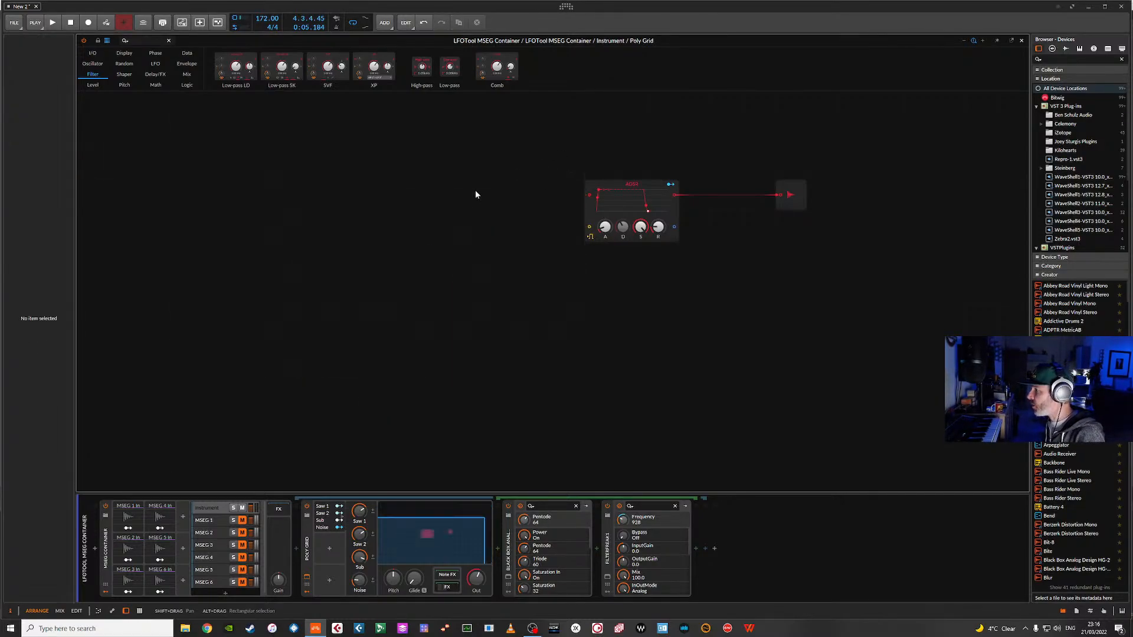
- Build an oscillator chain into the ADSR: a Phase-1 preceded by two Sine modules coloured purple to feed the phase inputs
click(95, 65)
drag(547, 63, 582, 198)
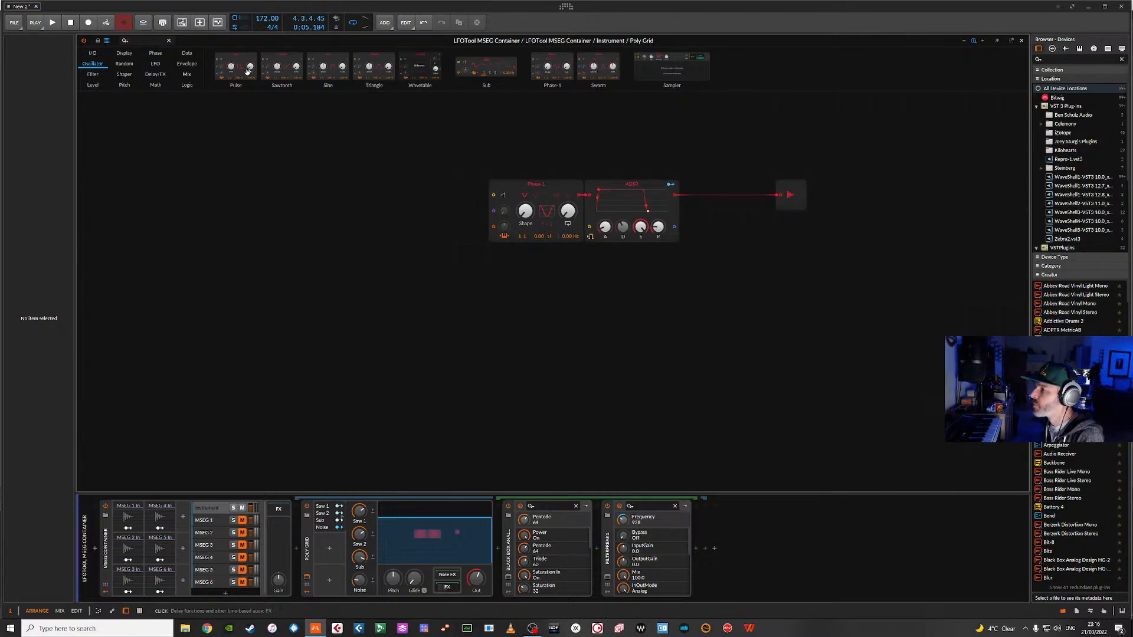
drag(327, 63, 421, 186)
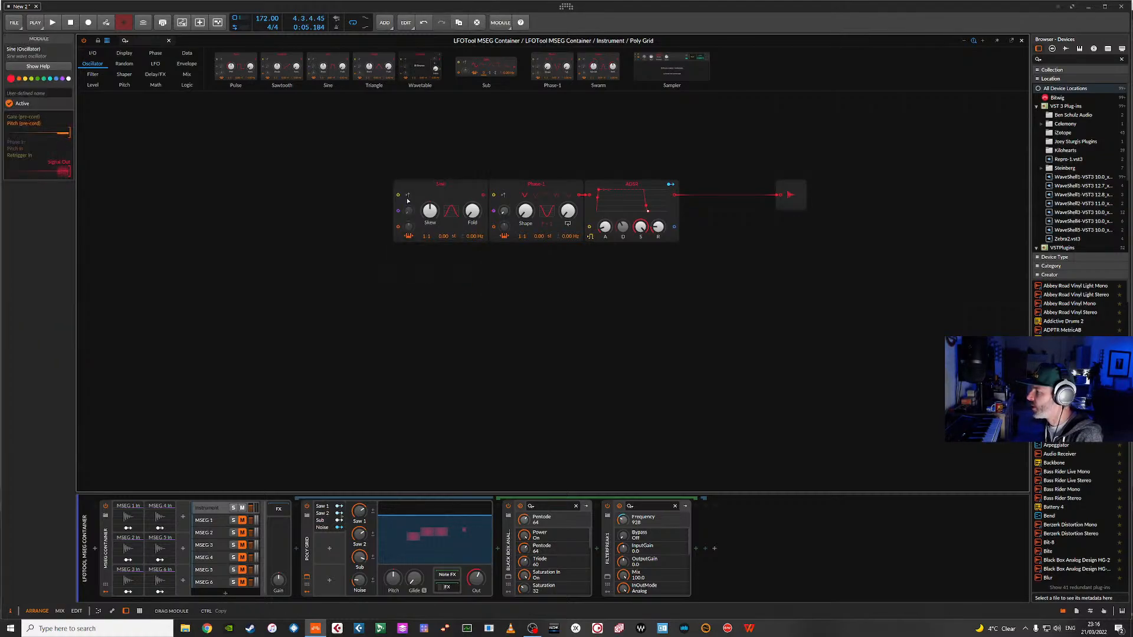
click(62, 78)
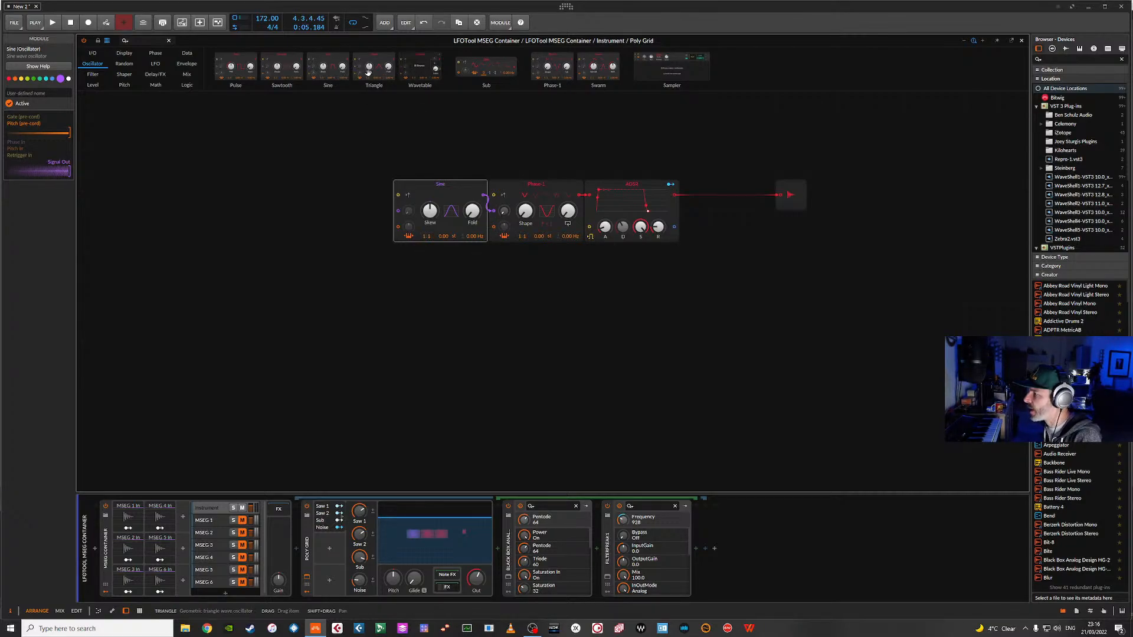
drag(341, 66, 366, 195)
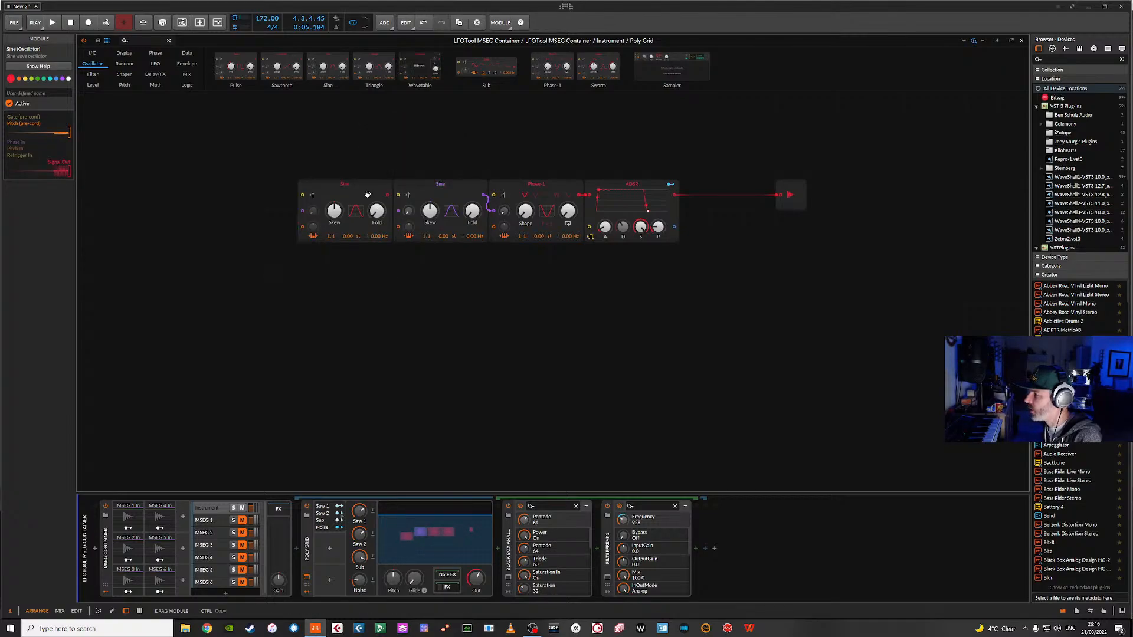
click(61, 78)
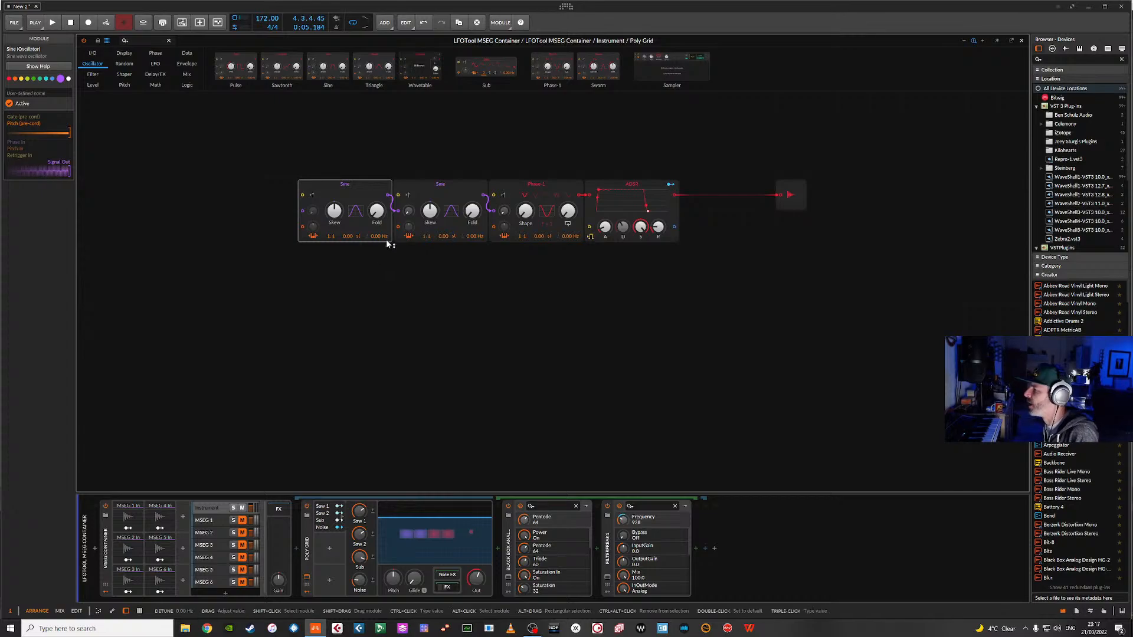
- Set the first Sine's pitch ratio to 4:1 and the second's to 2:1, and audition different phase modulation amounts on Phase-1
click(423, 238)
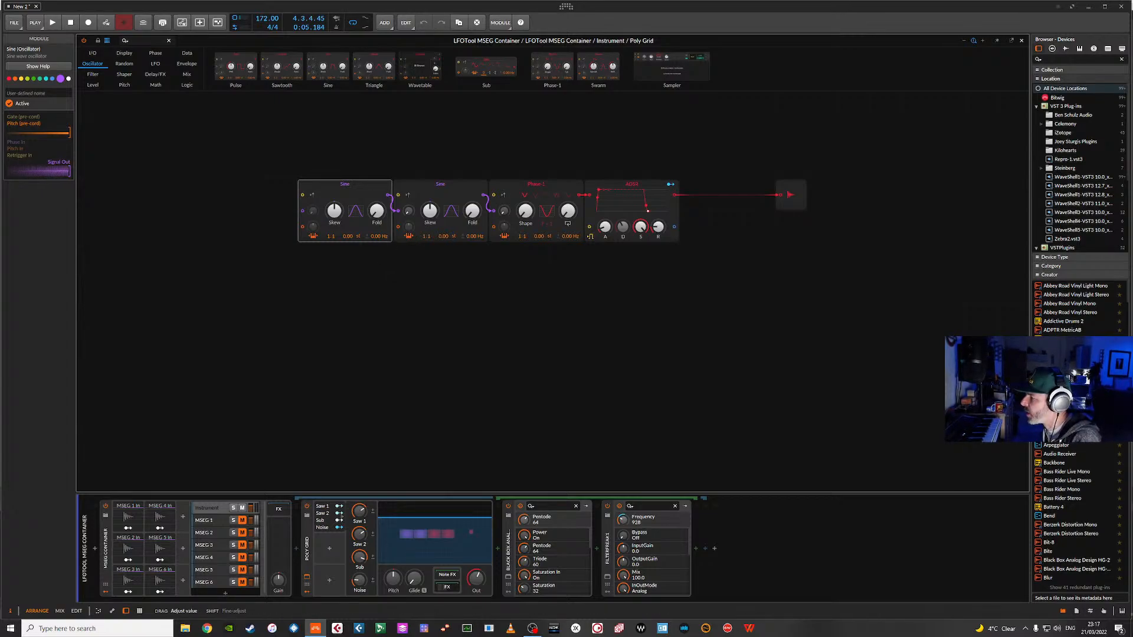
drag(331, 237, 330, 227)
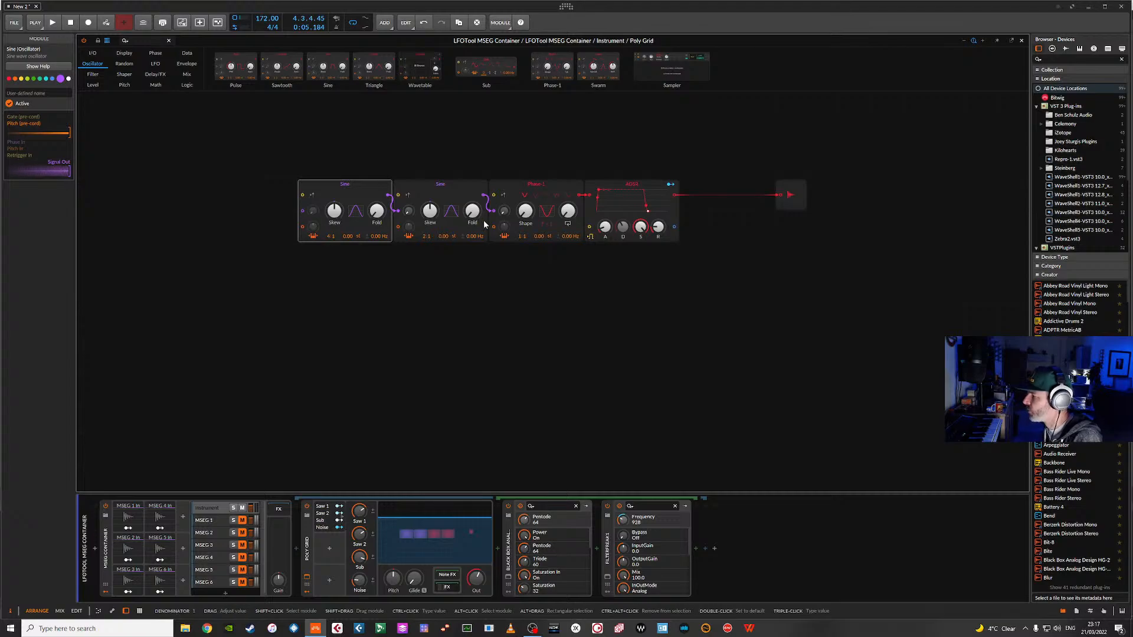
drag(503, 211, 505, 216)
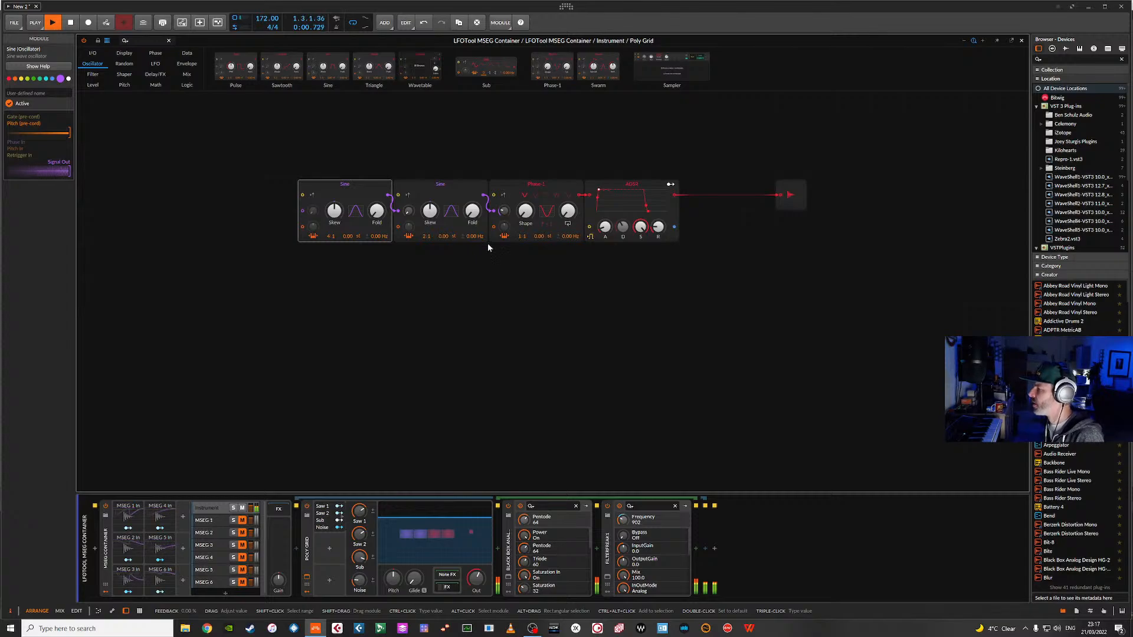
mouse_move(504, 211)
mouse_down()
mouse_move(503, 197)
mouse_move(503, 209)
mouse_up()
drag(504, 210, 504, 236)
key(space)
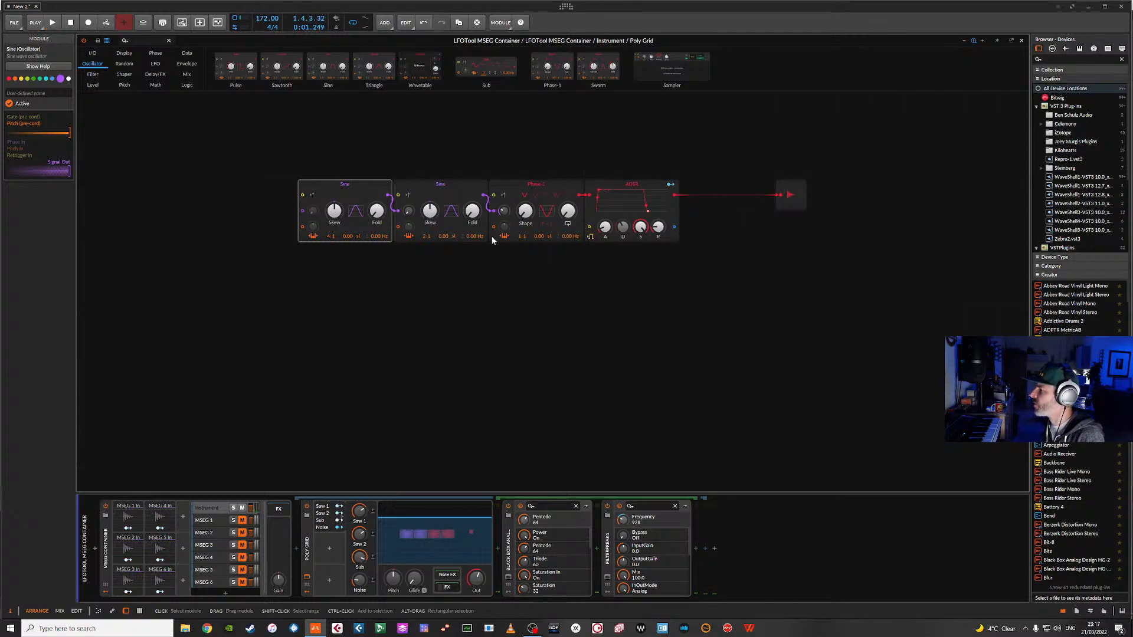
- Replace the Phase-1 oscillator with a Sine and tune that Sine's phase modulation amount while playing the arrangement
click(546, 190)
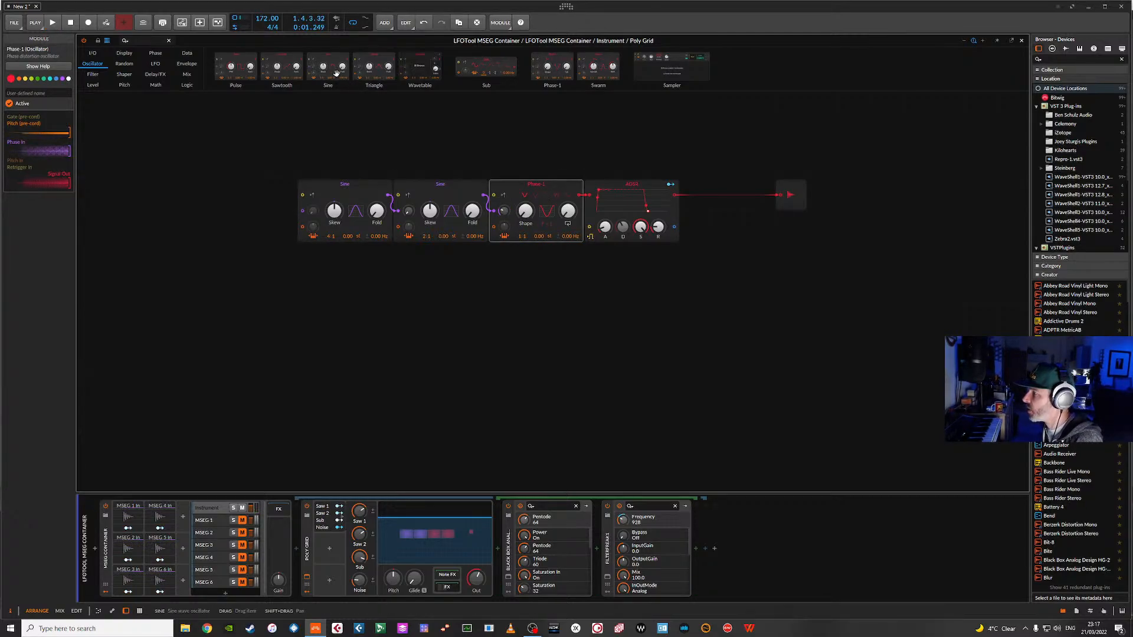
drag(343, 66, 525, 216)
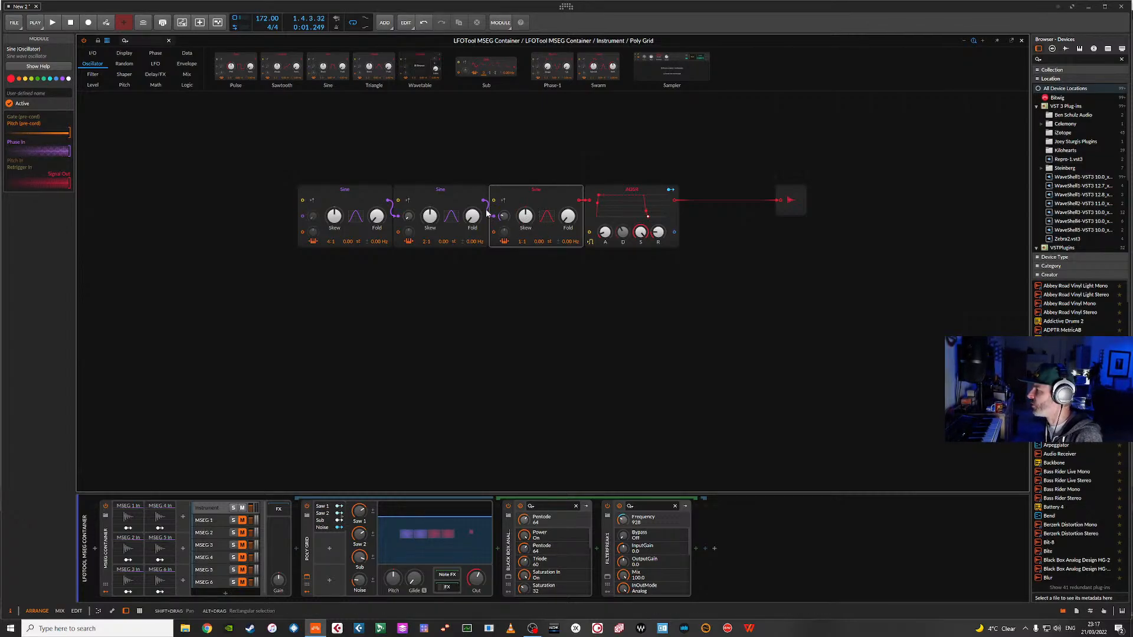
key(space)
mouse_move(503, 216)
mouse_down()
mouse_move(503, 189)
mouse_move(504, 204)
mouse_up()
key(space)
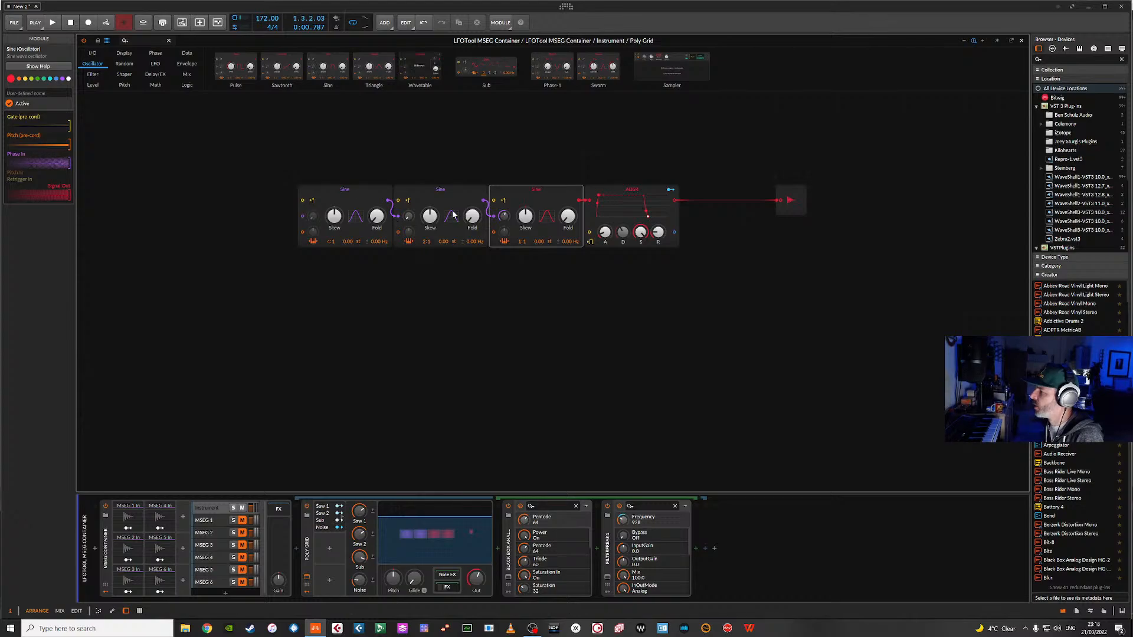
key(space)
drag(503, 216, 503, 211)
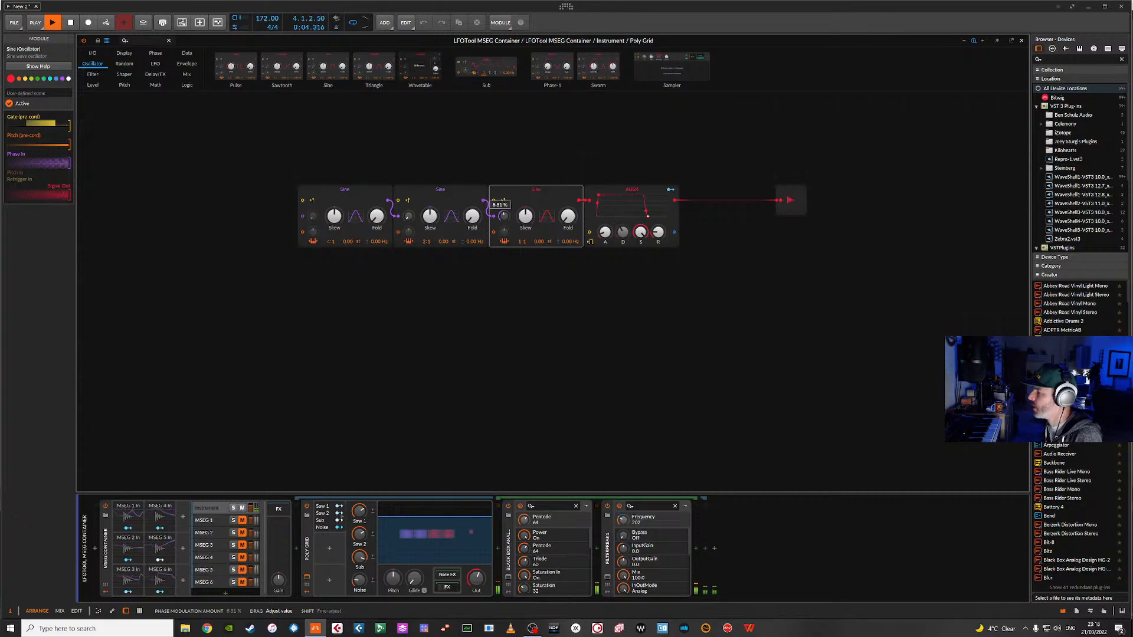
drag(503, 210, 503, 211)
- Raise the middle Sine's phase modulation amount and readjust the last Sine's amount during playback
drag(408, 216, 407, 219)
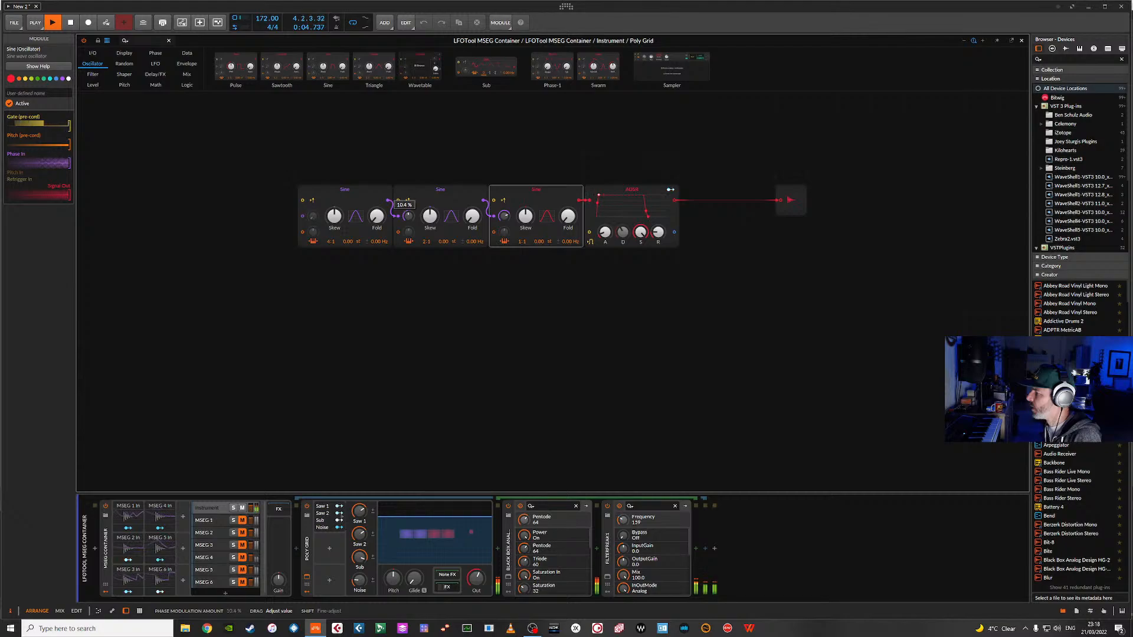
drag(407, 220, 408, 219)
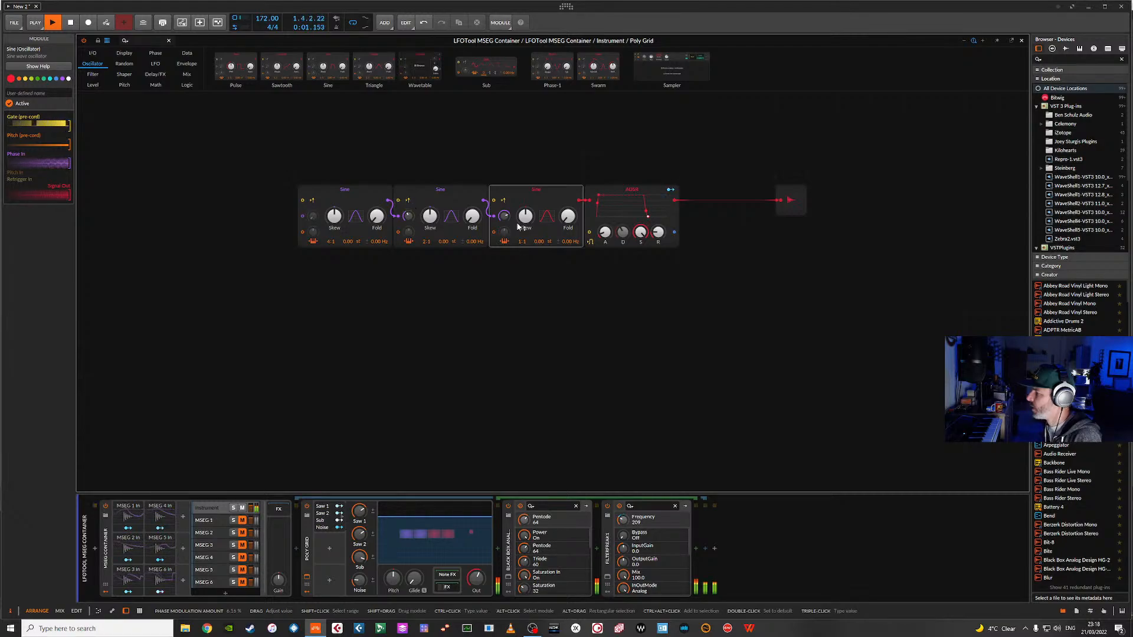
drag(503, 216, 504, 219)
- Add some Fold to the first Sine and set the middle Sine's Skew to about 57%, leaving the last Sine's Skew at default
drag(377, 216, 377, 210)
drag(525, 216, 525, 219)
double_click(525, 216)
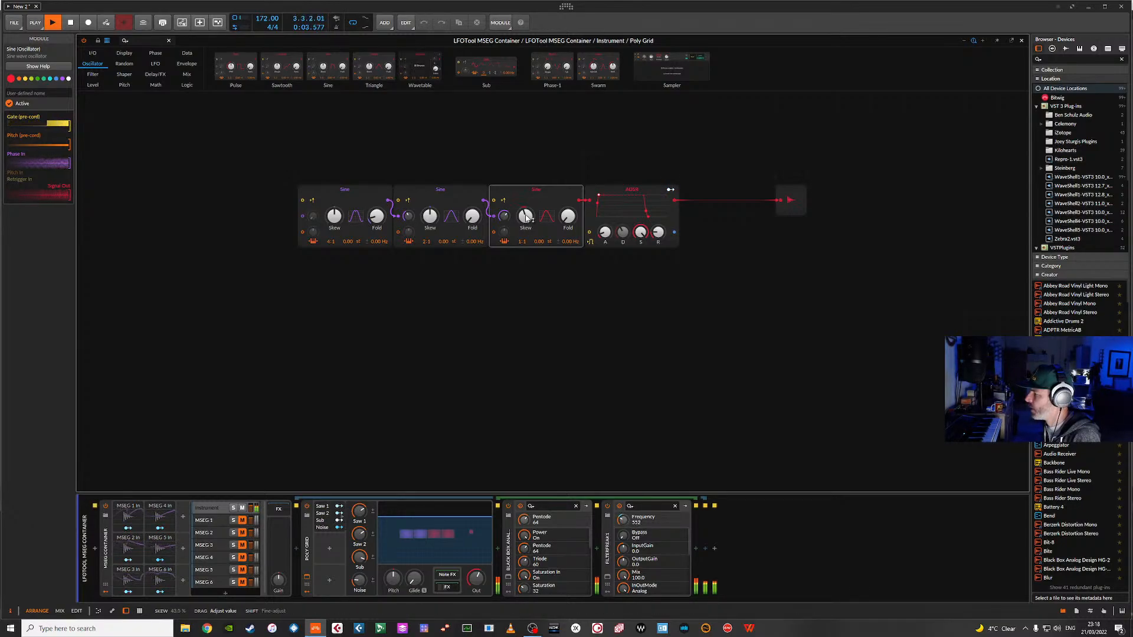
drag(432, 217, 432, 214)
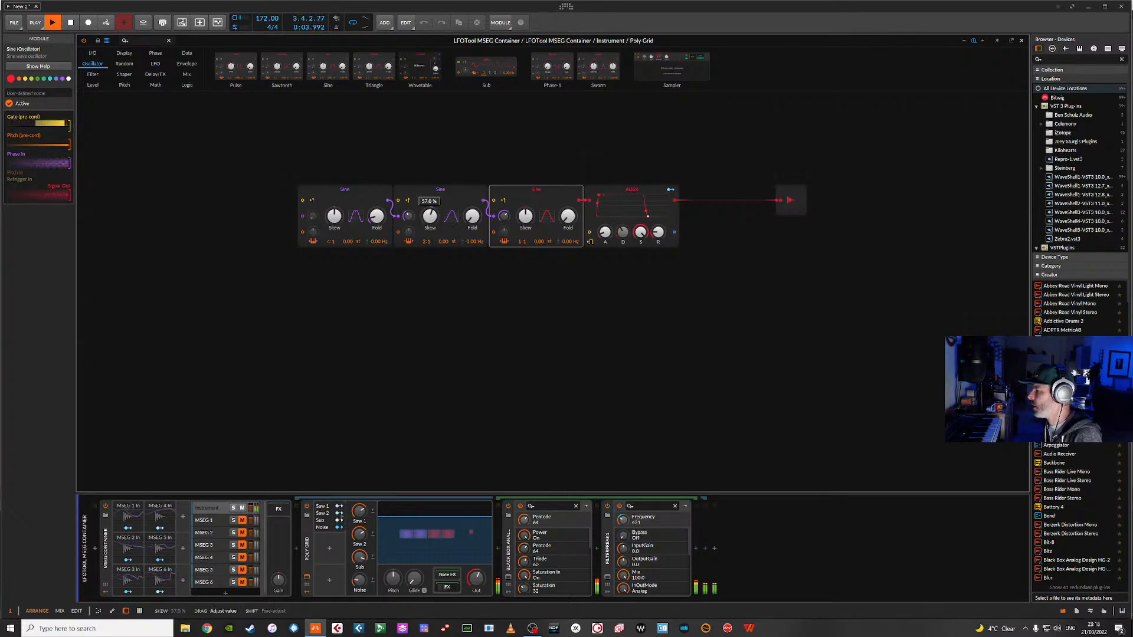
- Stop playback and add a Macro modulator to the Poly Grid device
key(space)
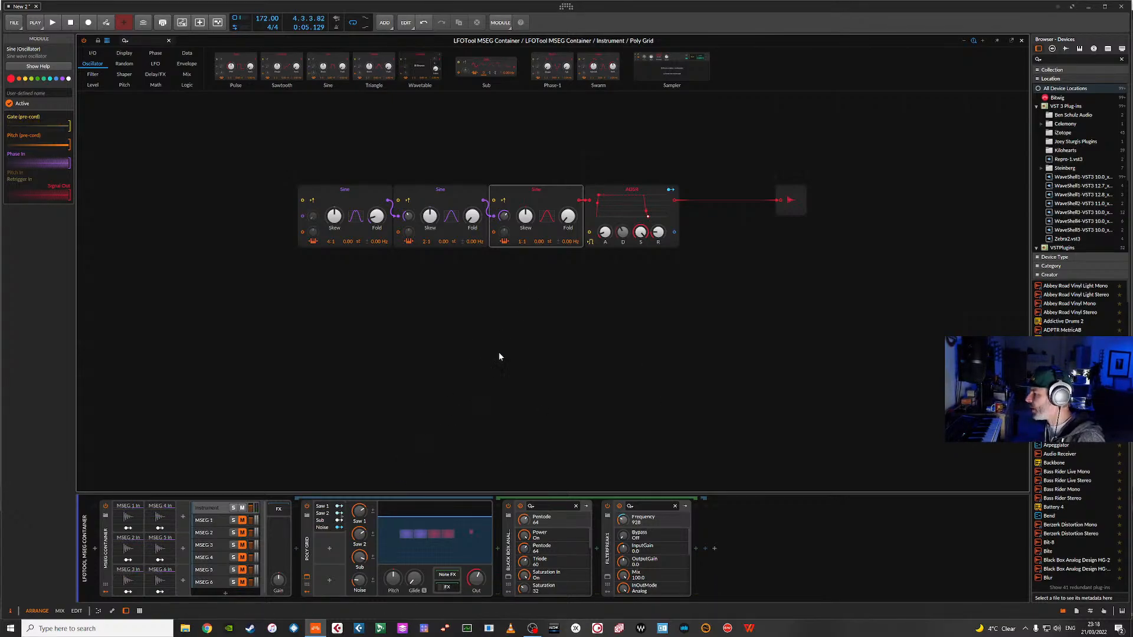
click(330, 549)
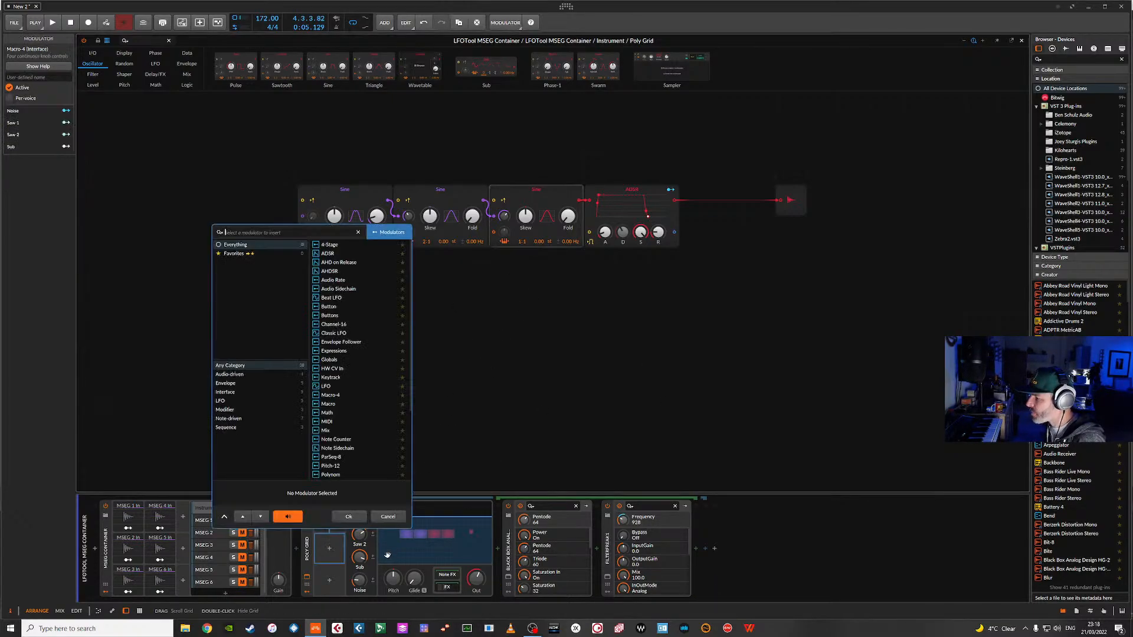
text(mac)
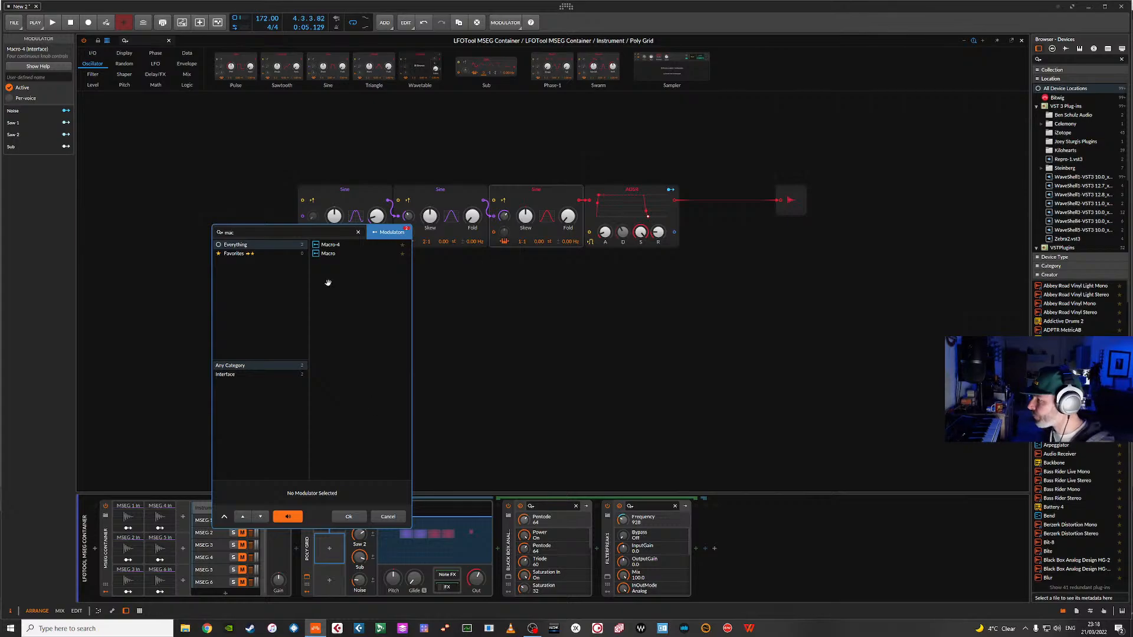
double_click(327, 253)
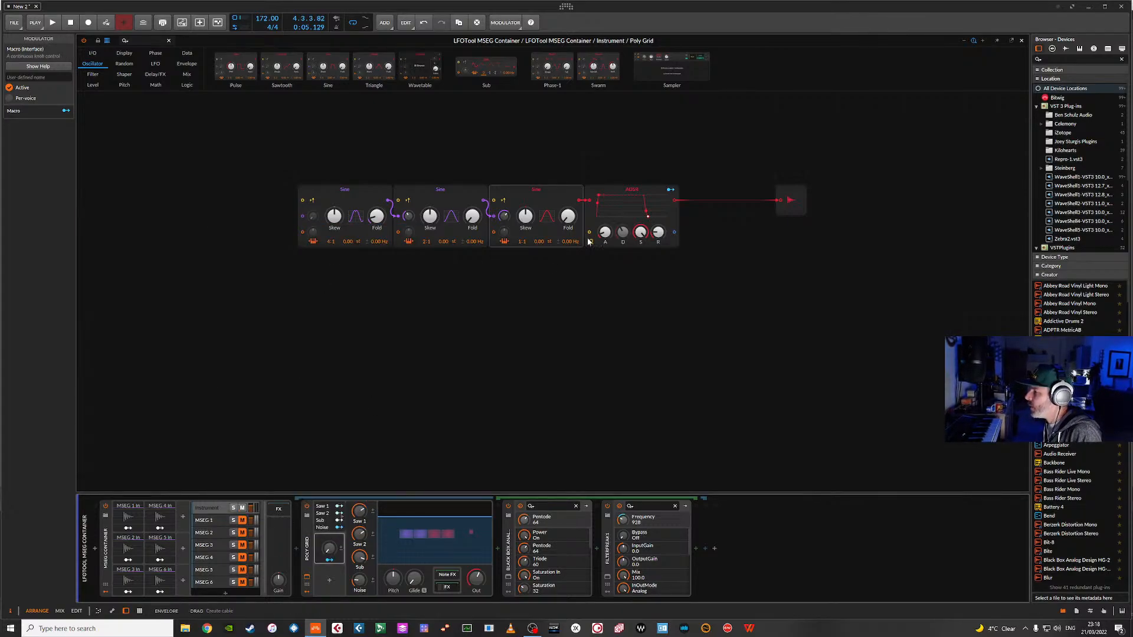
- Map the new macro to the phase modulation amount of the third Sine at +1.000 and the second Sine at about +0.295
click(330, 560)
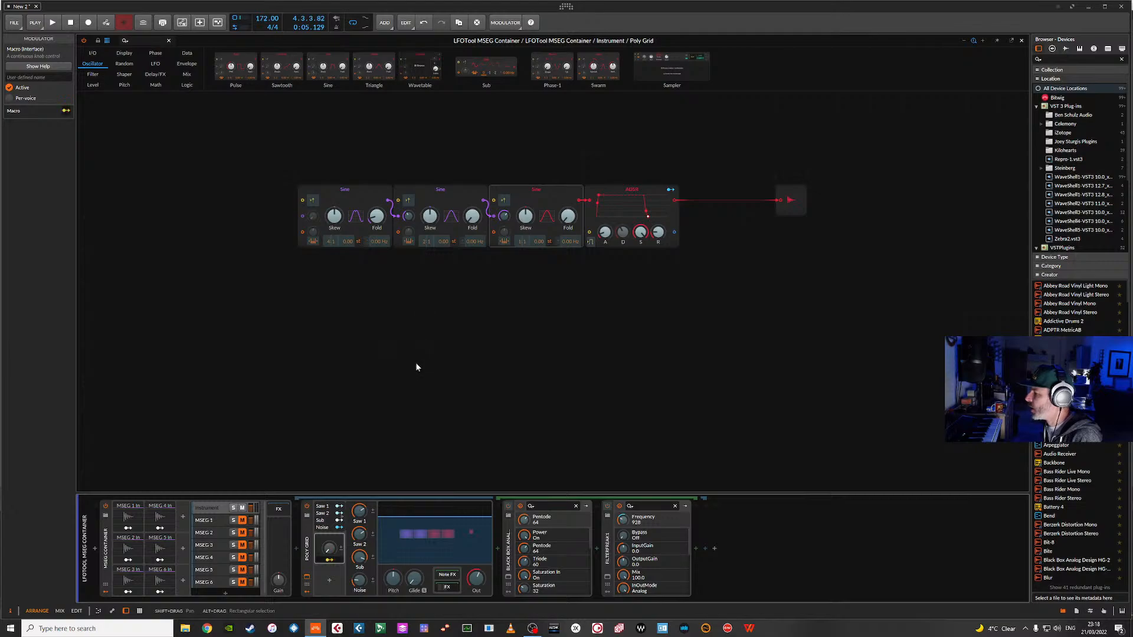
click(504, 216)
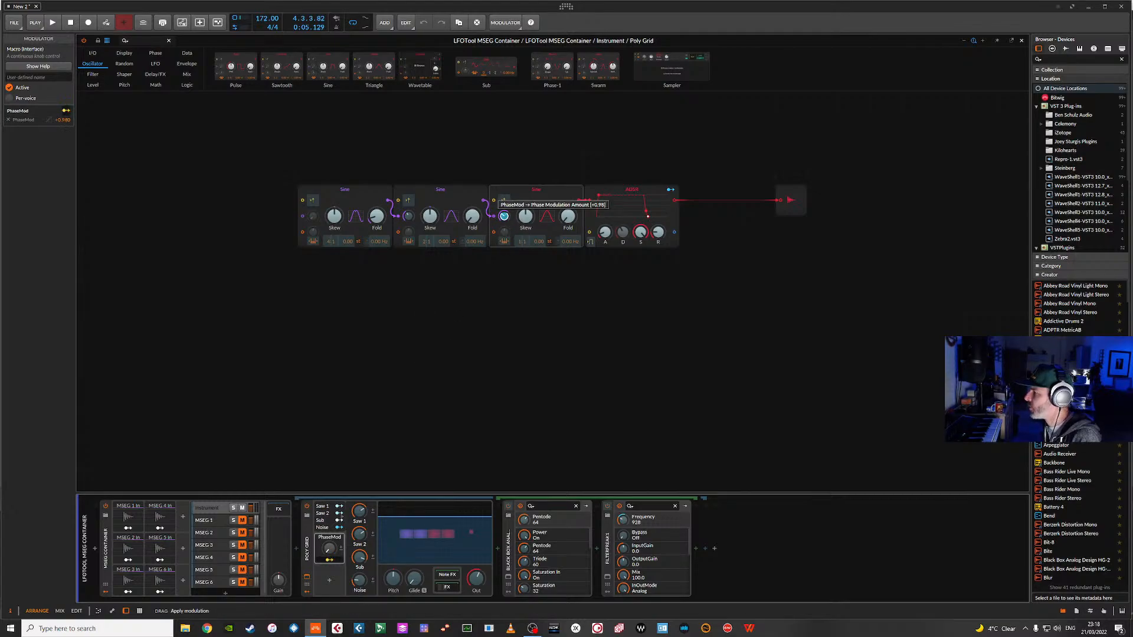
drag(504, 216, 504, 157)
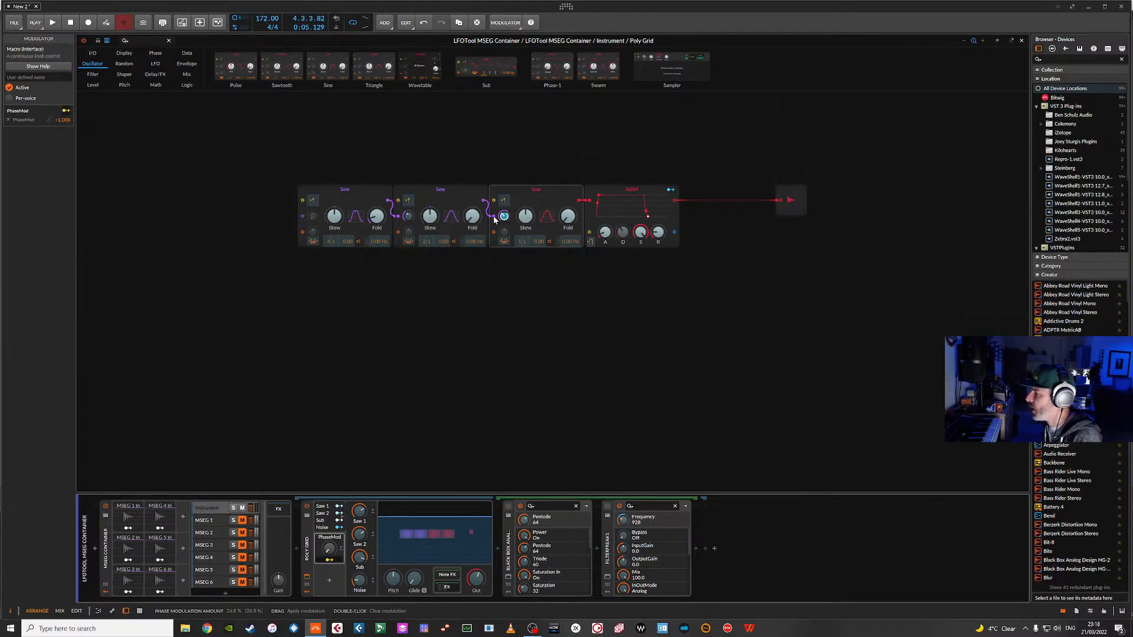
drag(410, 219, 410, 216)
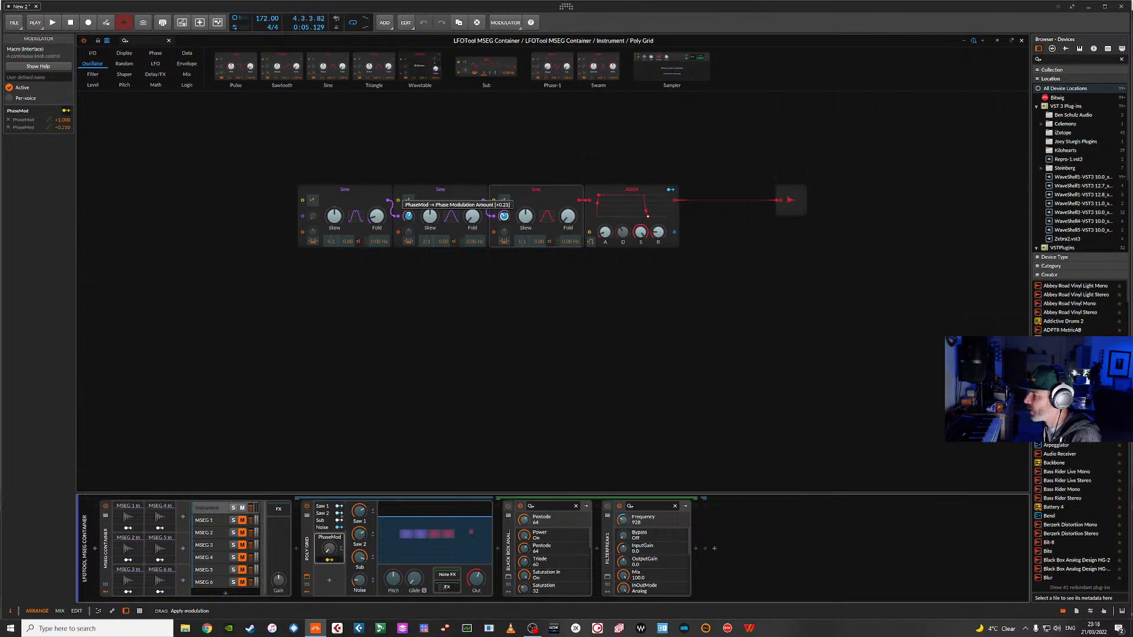
drag(410, 216, 488, 322)
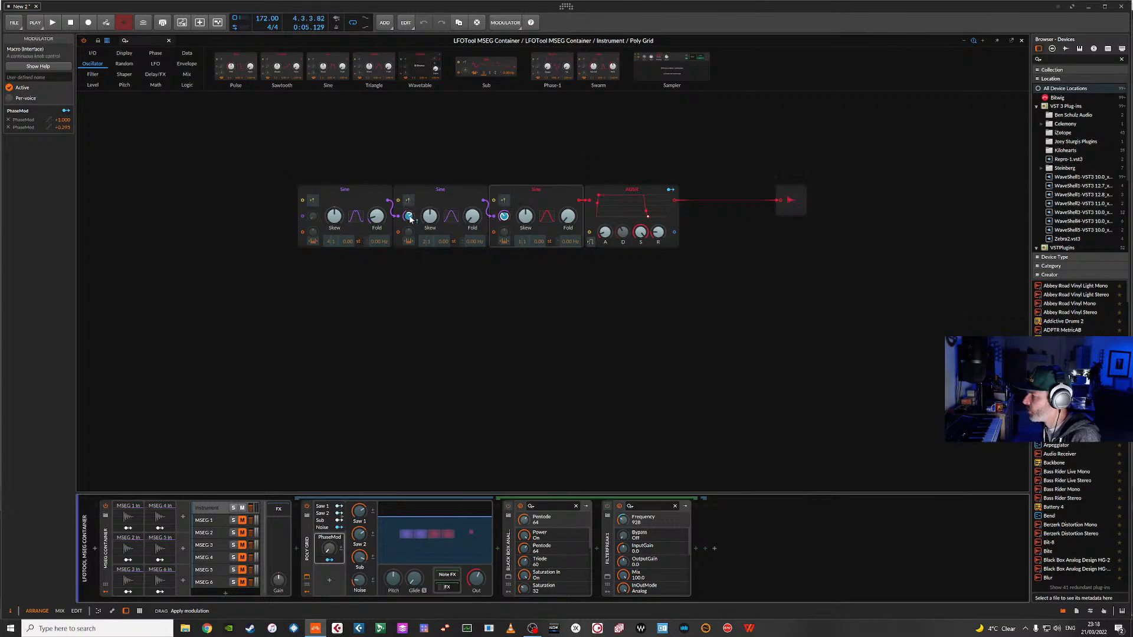
click(328, 560)
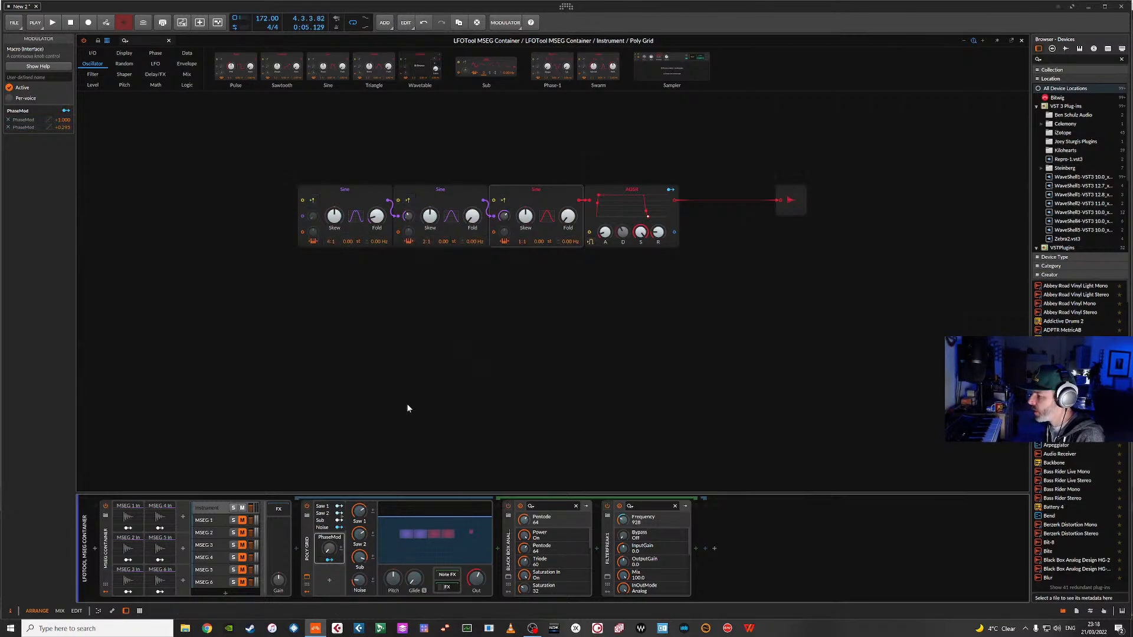
- Rename the new macro as FM Amount
click(335, 538)
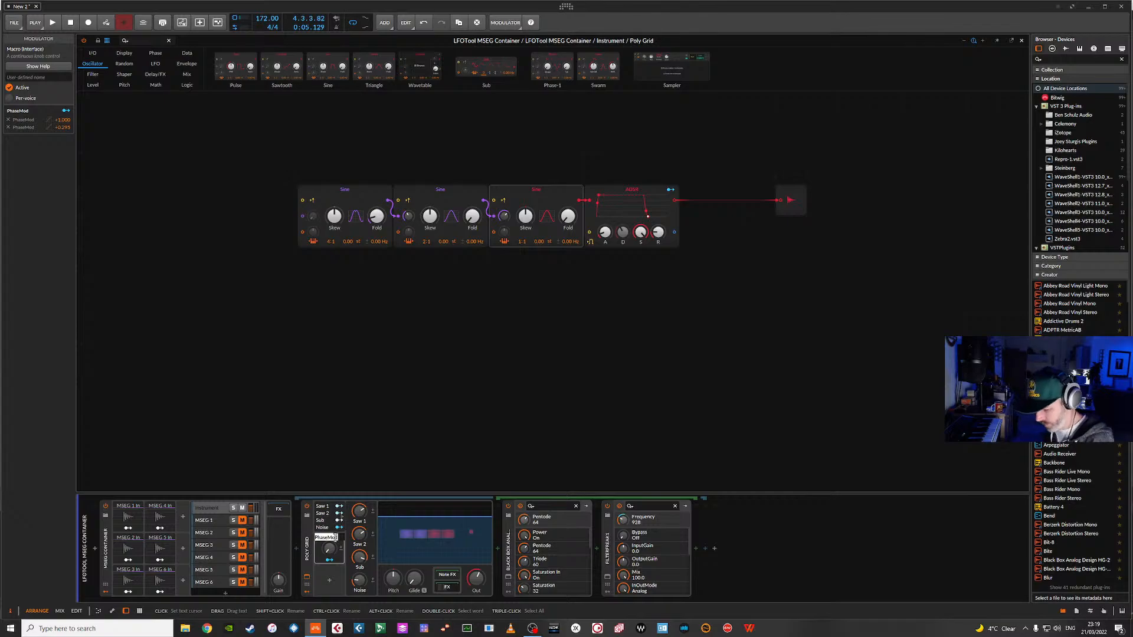
text(FM Amount)
key(Return)
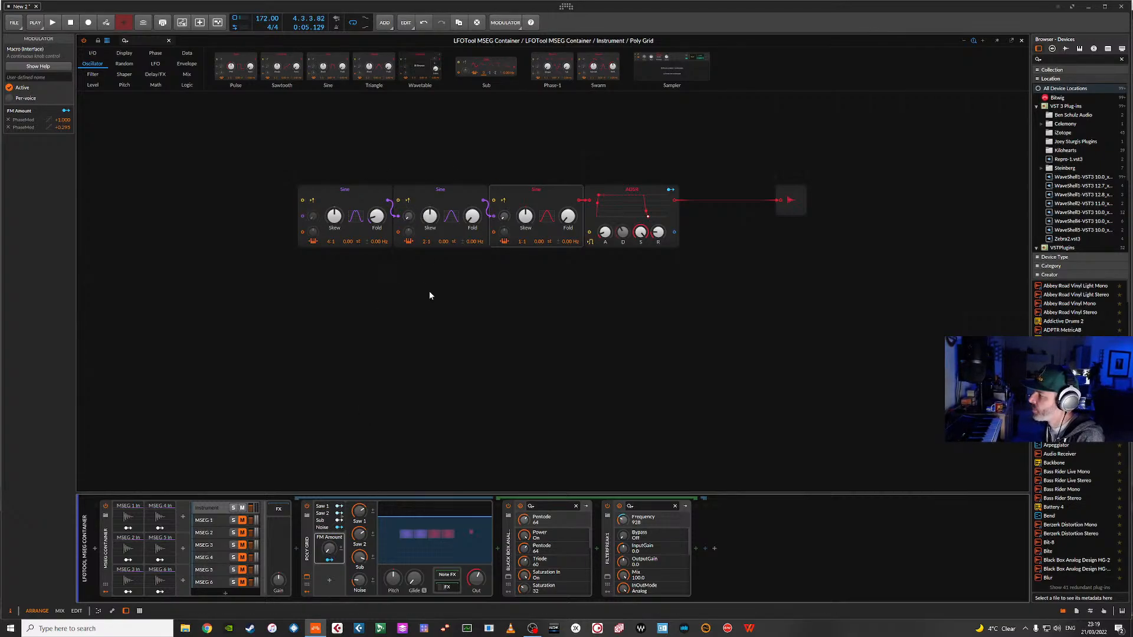
- Turn the FM Amount macro down to 0.00 %, raise it again and audition the sound with playback
drag(329, 549, 328, 553)
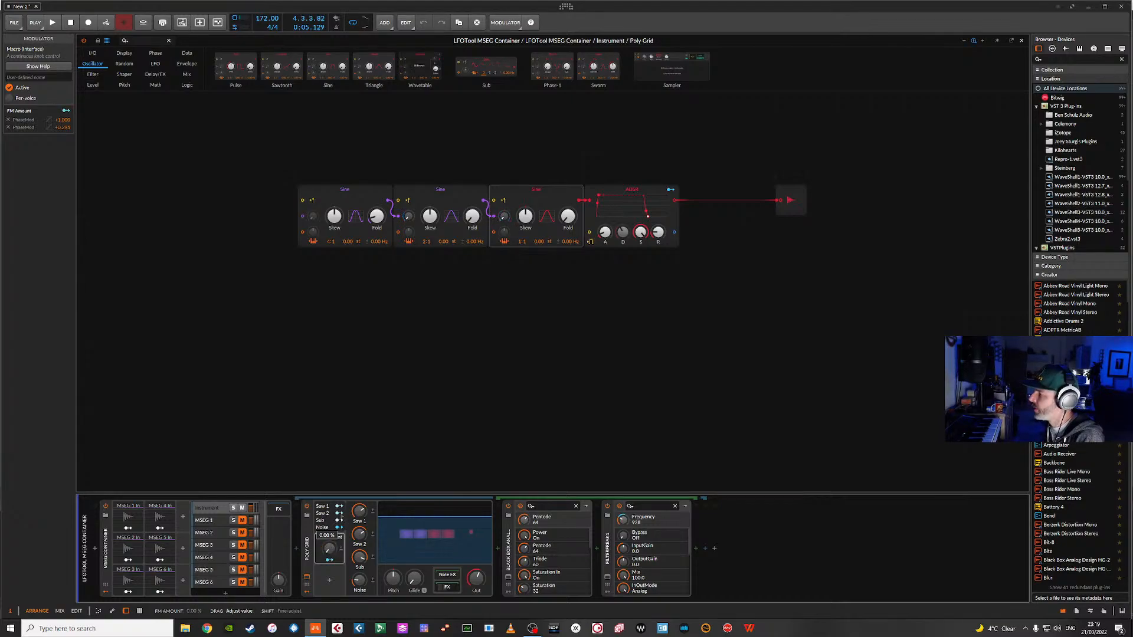
drag(329, 554, 329, 536)
key(space)
key(space)
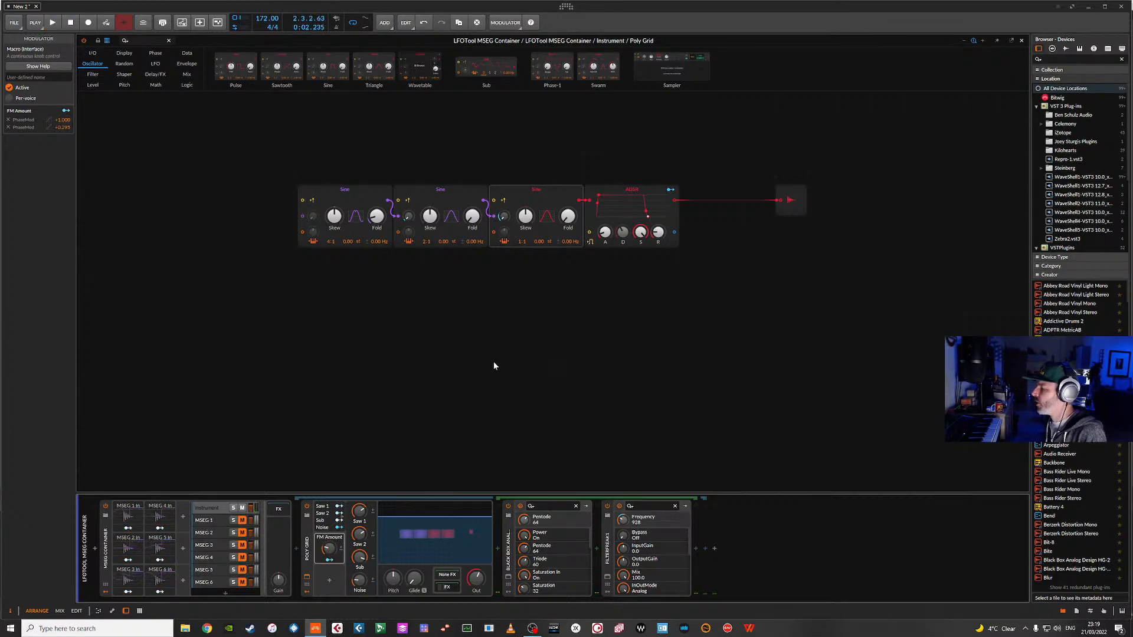
- Map the MSEG 1 In modulator to the FM Amount macro at about +0.425 and start playback
click(128, 518)
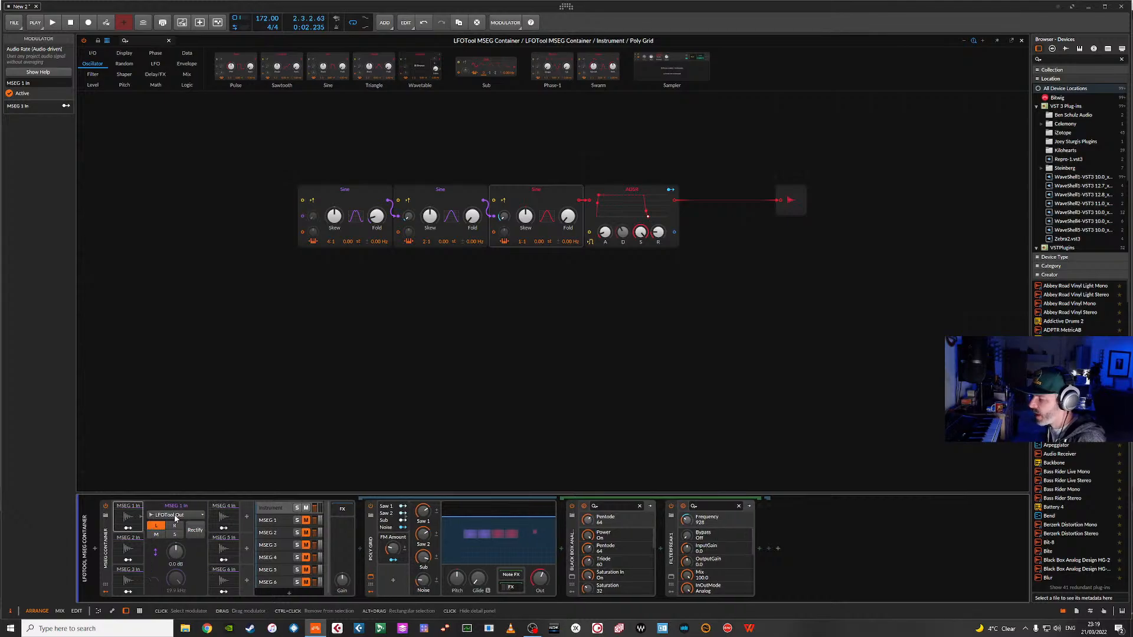
click(129, 530)
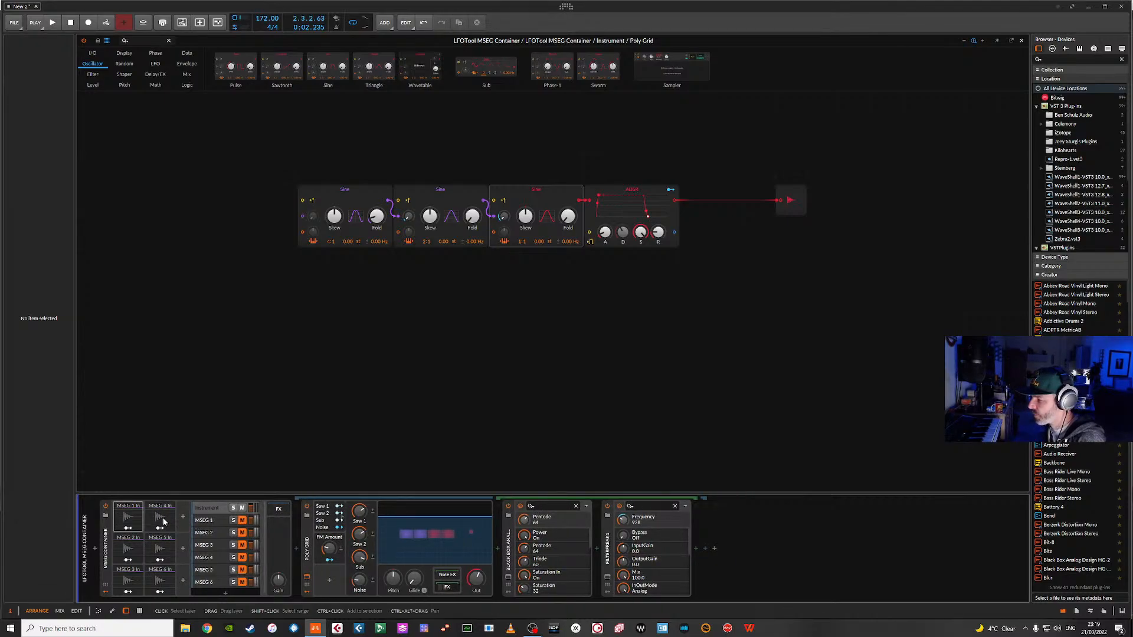
click(128, 529)
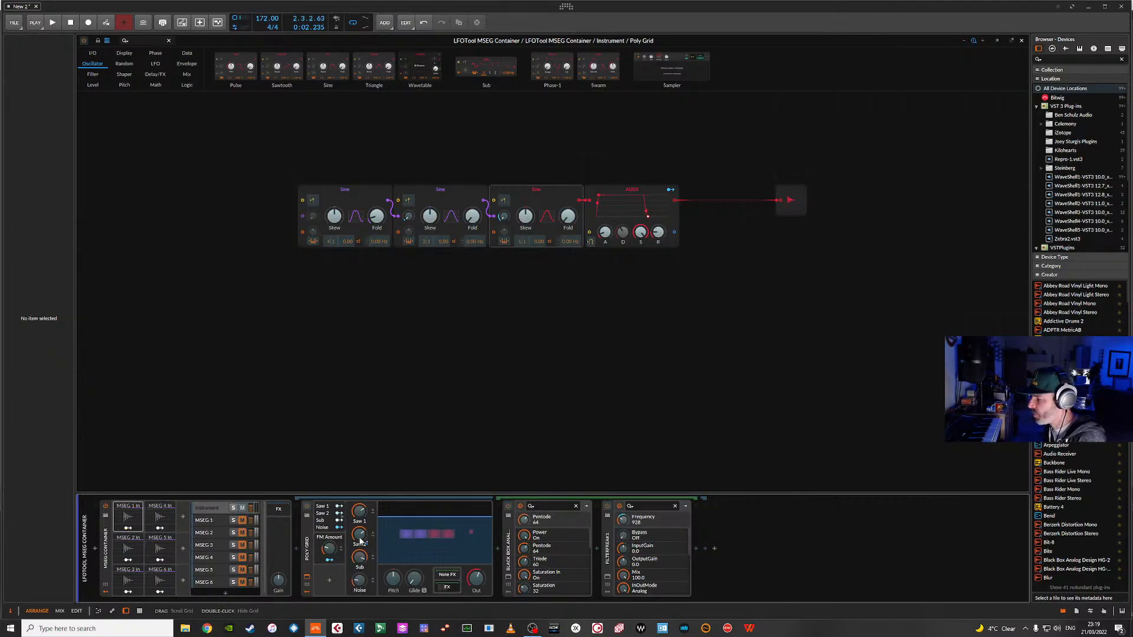
drag(329, 549, 329, 546)
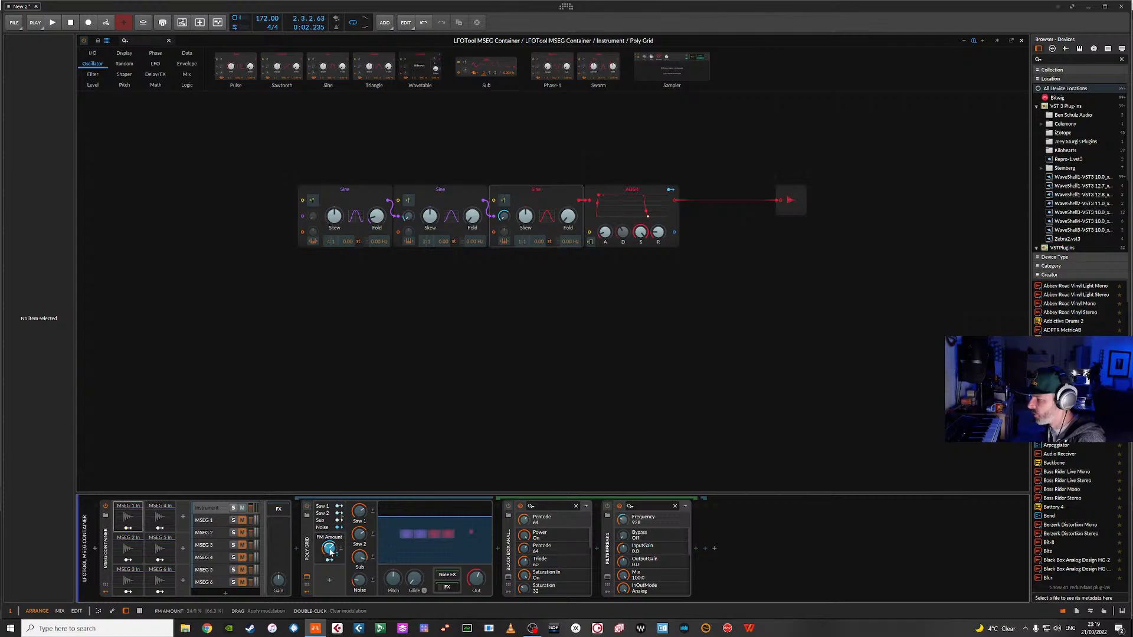
click(128, 528)
key(space)
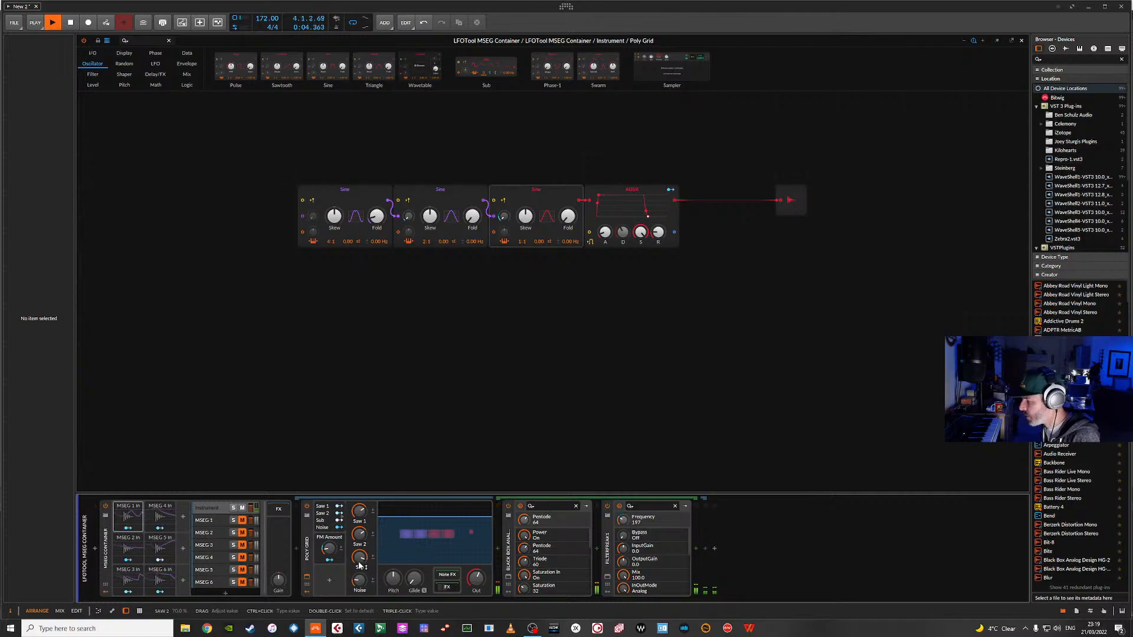
- Stop playback and open the LFOTool plug-in window of the MSEG 1 layer
click(206, 559)
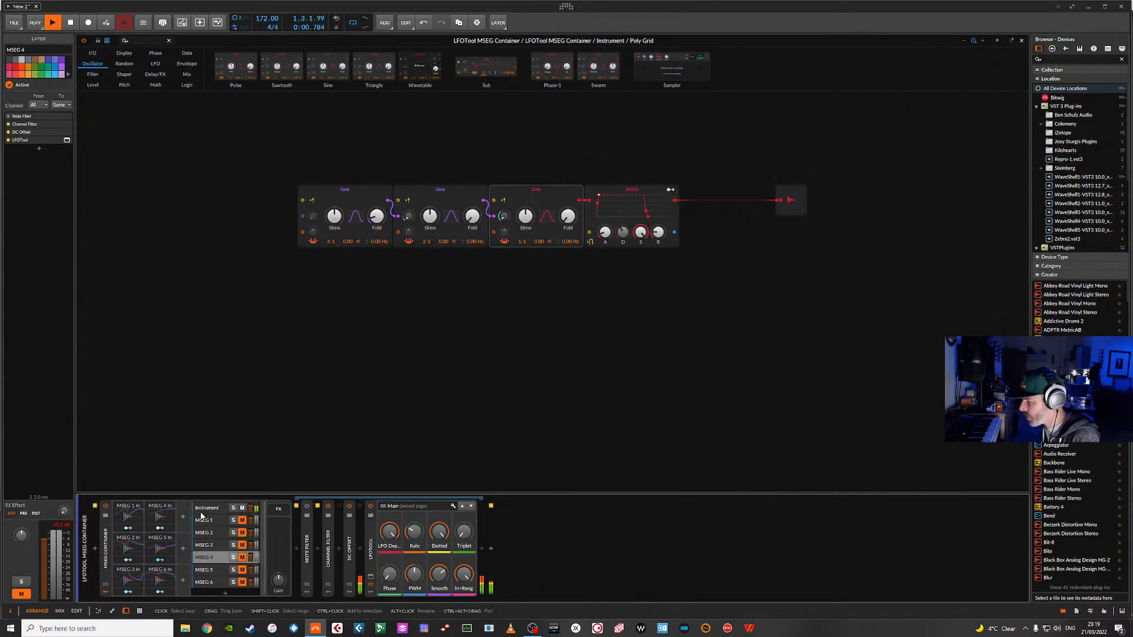
click(203, 520)
key(space)
click(371, 577)
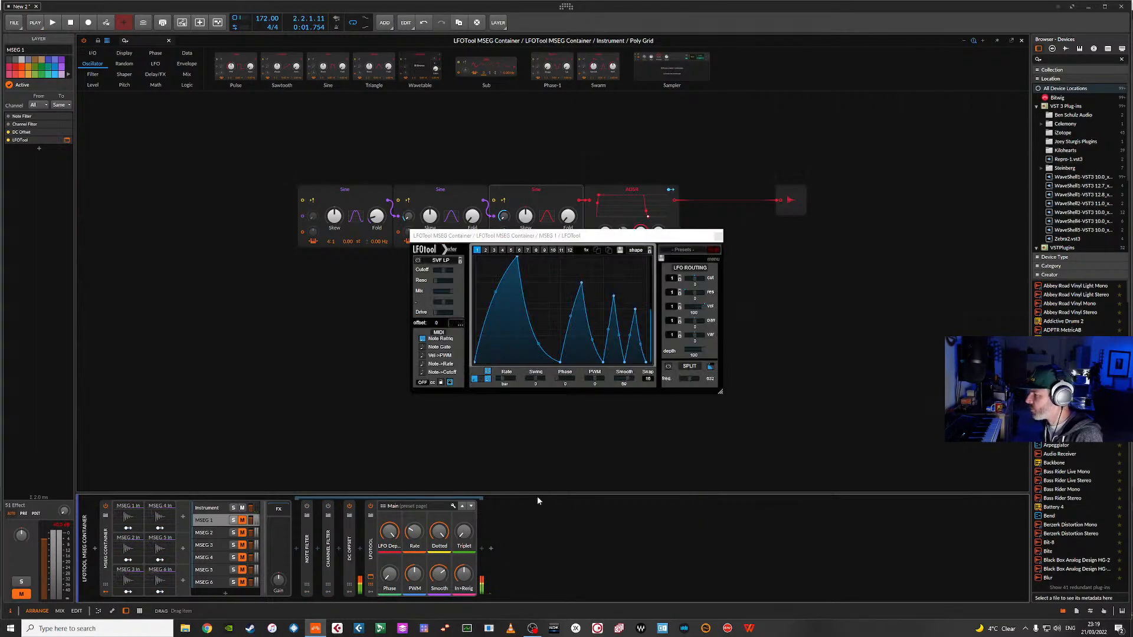
- Set the LFOTool rate on MSEG 1 to 1/2 and audition the modulation with playback
click(501, 381)
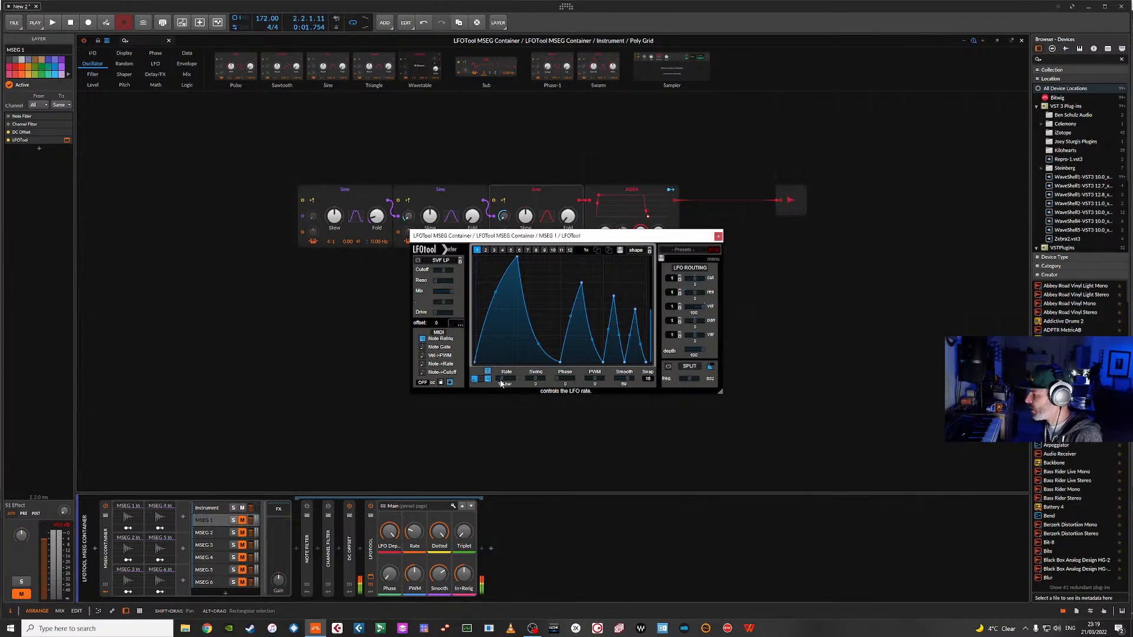
key(space)
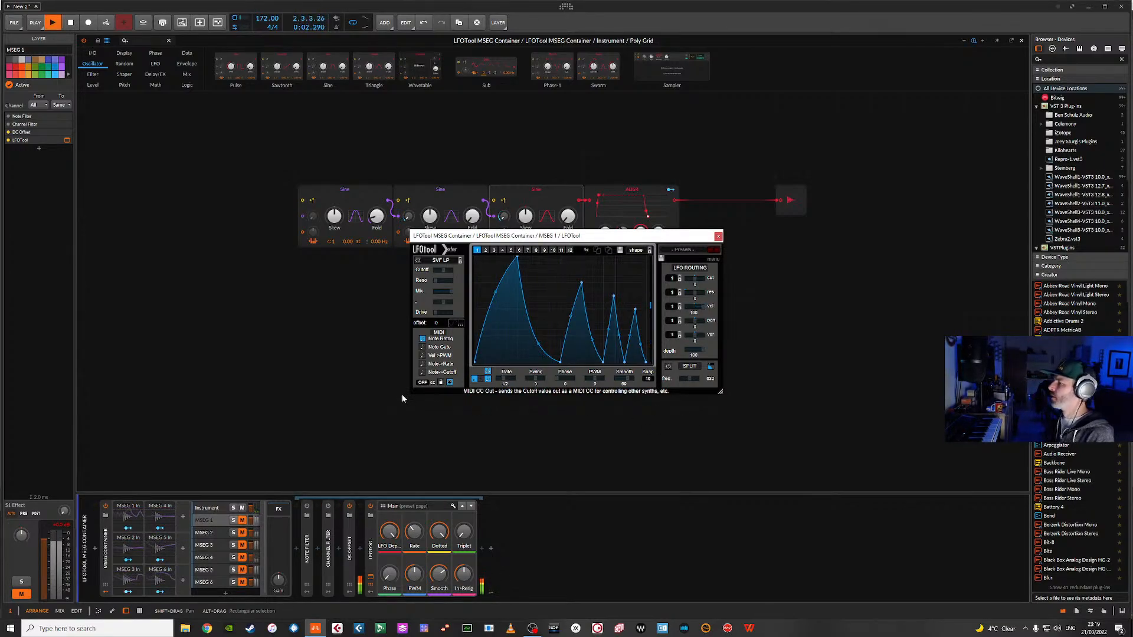
key(space)
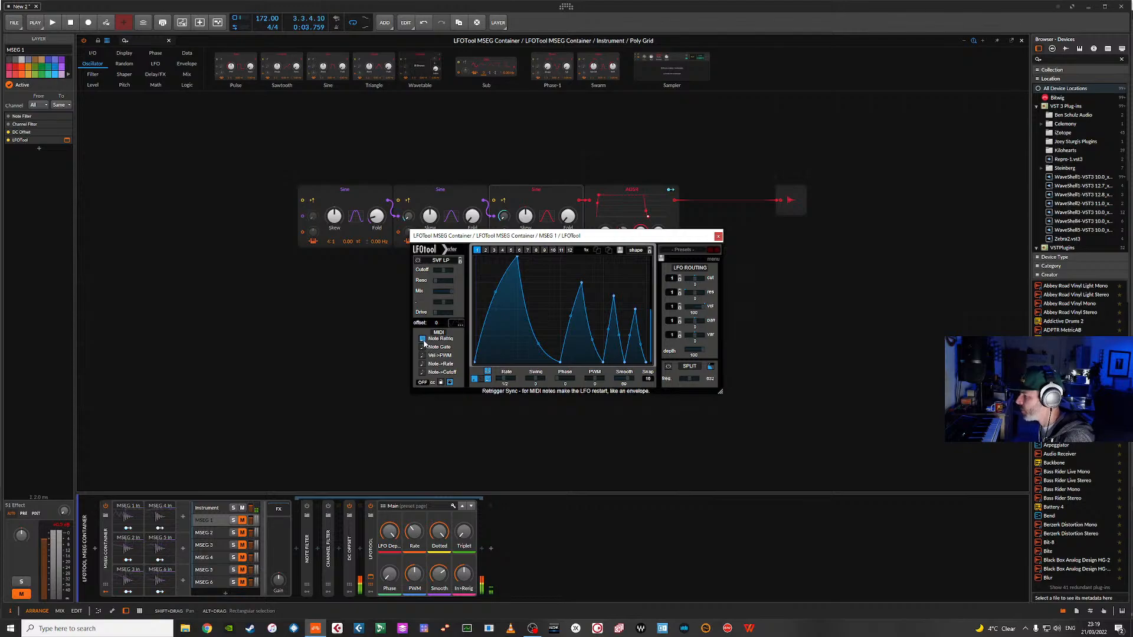
key(space)
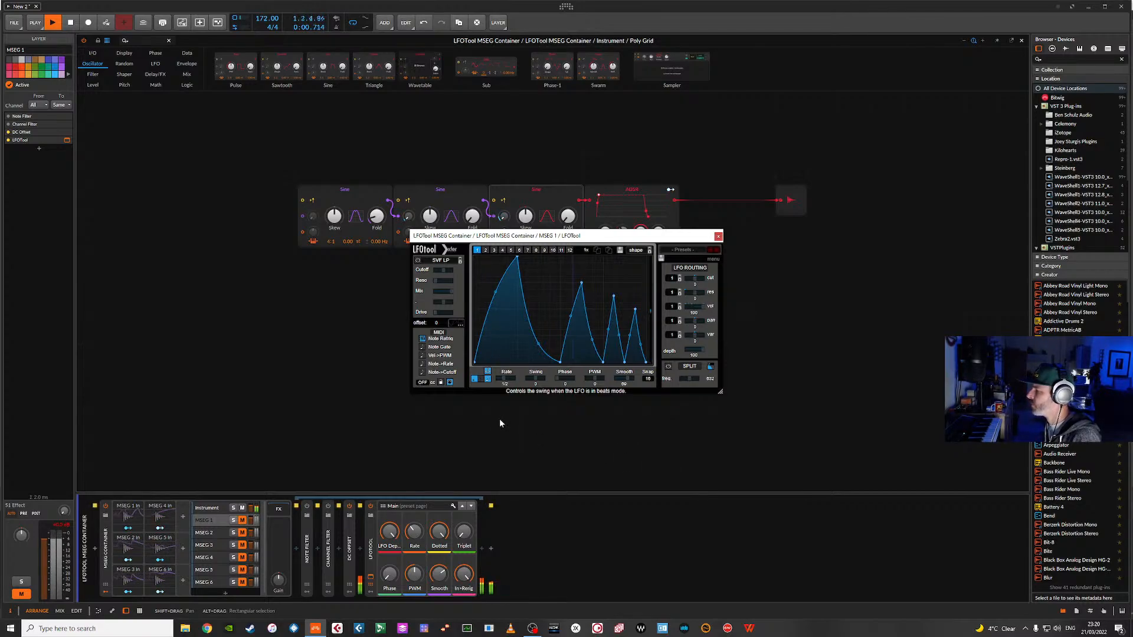
key(space)
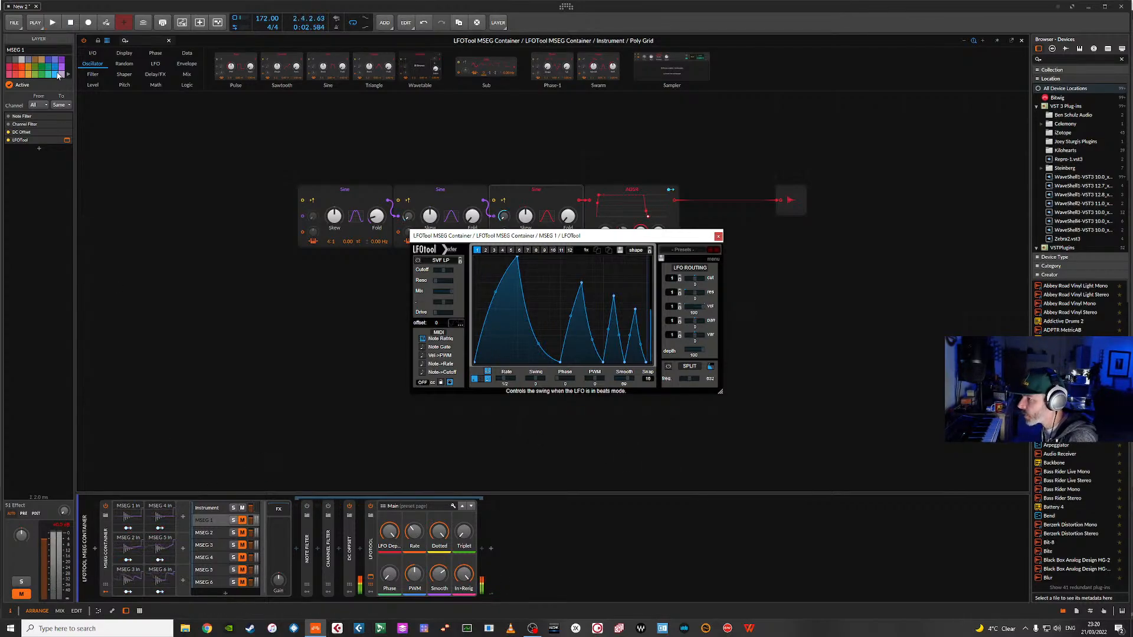
- Raise the MSEG 1 In modulation of FM Amount to about +0.50 while auditioning playback
click(124, 525)
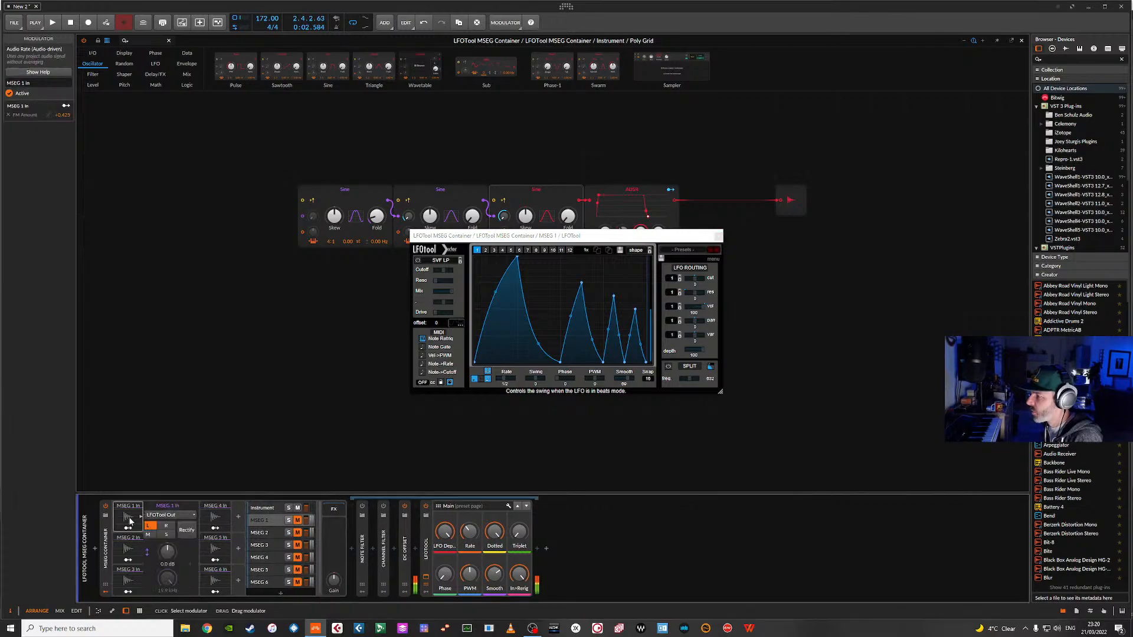
key(space)
key(space)
key(space)
drag(67, 121, 67, 120)
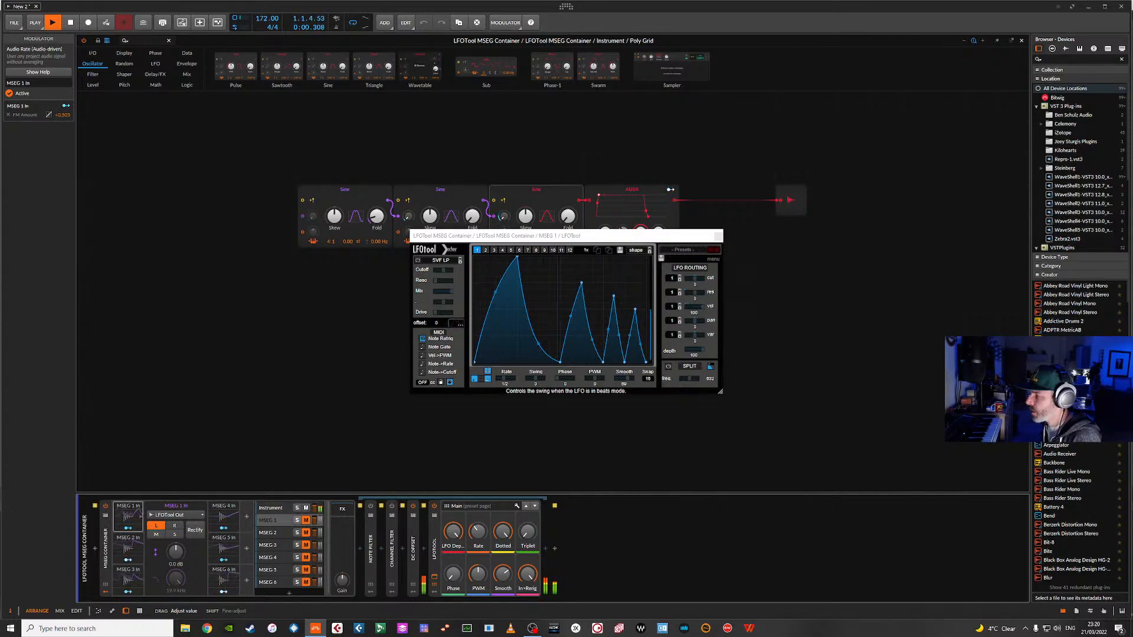
key(space)
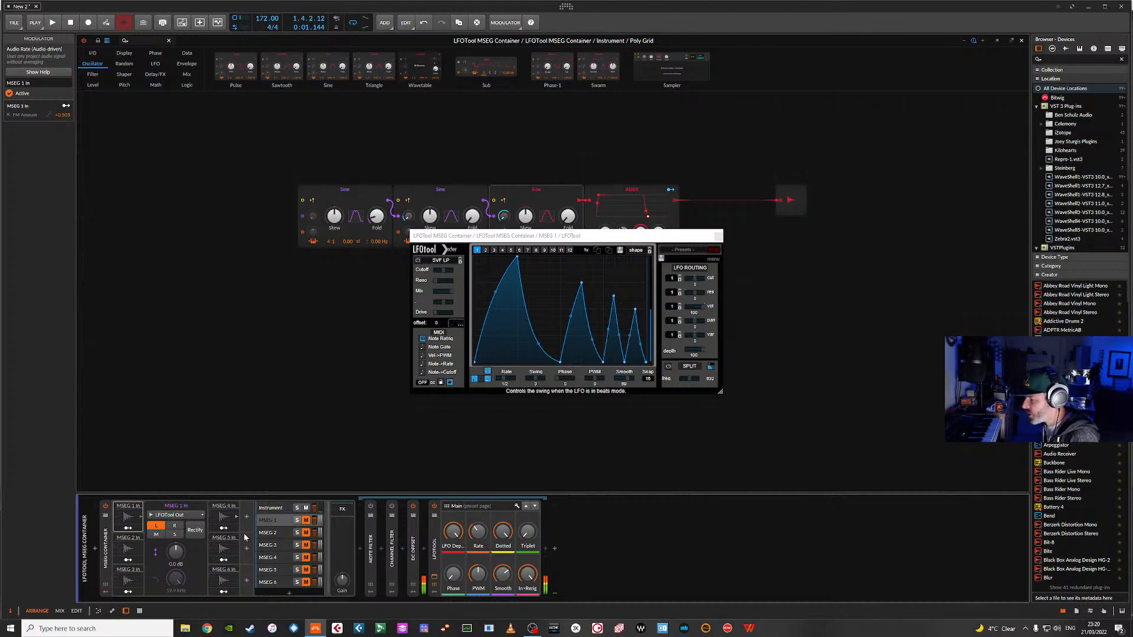
- Return to the Instrument layer and readjust the FM Amount macro while auditioning playback
click(272, 508)
drag(394, 550, 397, 554)
key(space)
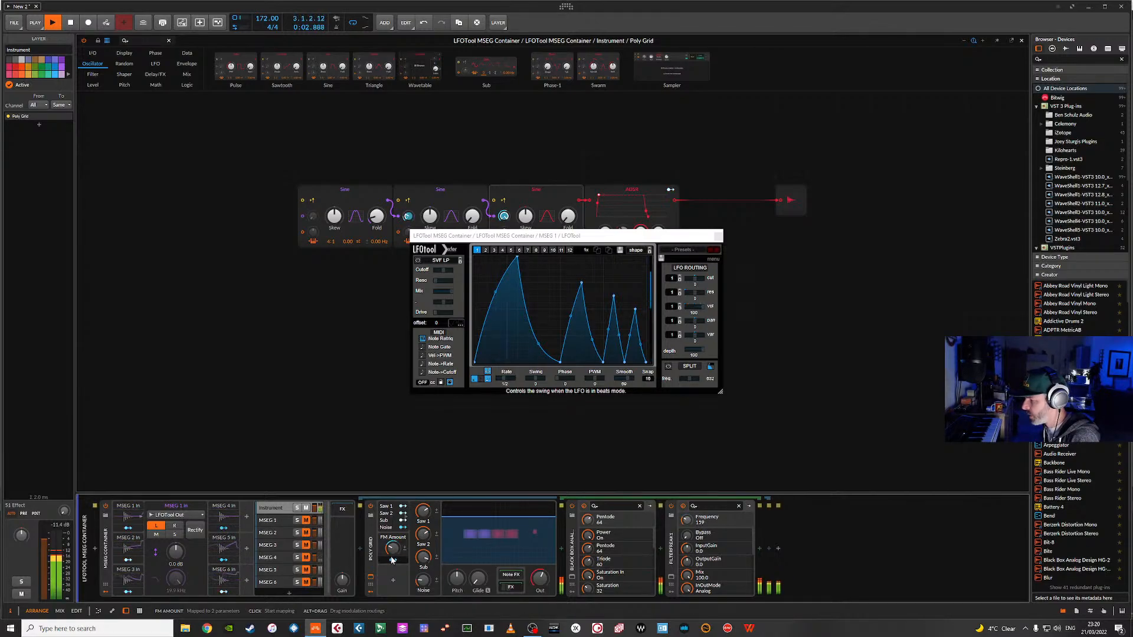
drag(393, 551, 393, 548)
key(space)
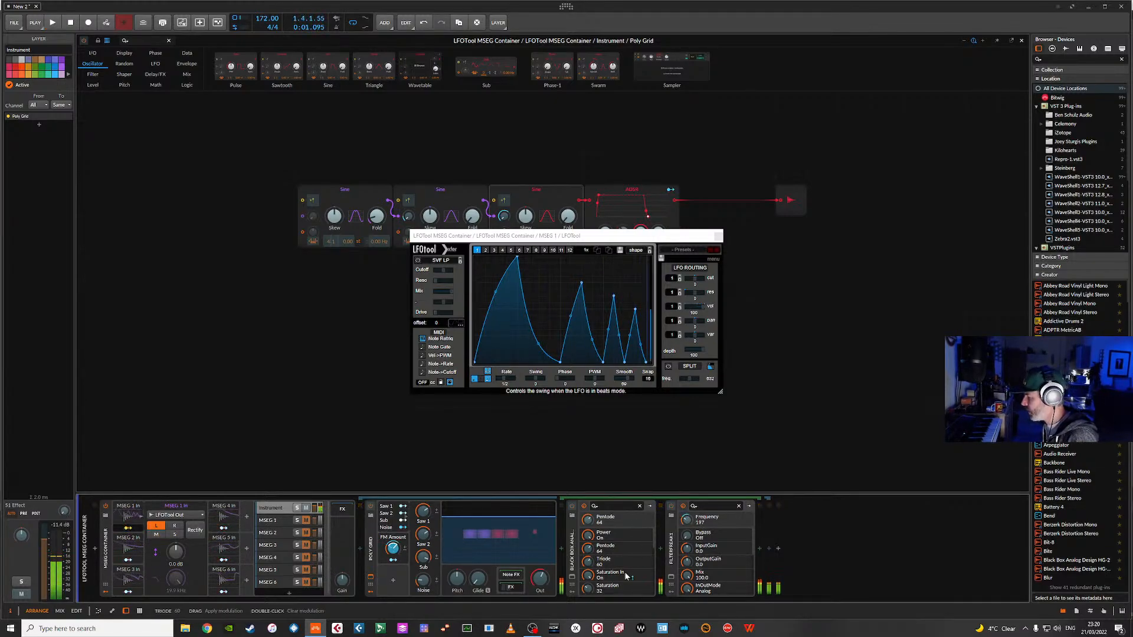
- Try the Black Box Analog Design HG-2 with its saturation raised to about 52 during playback, and close its window
click(572, 578)
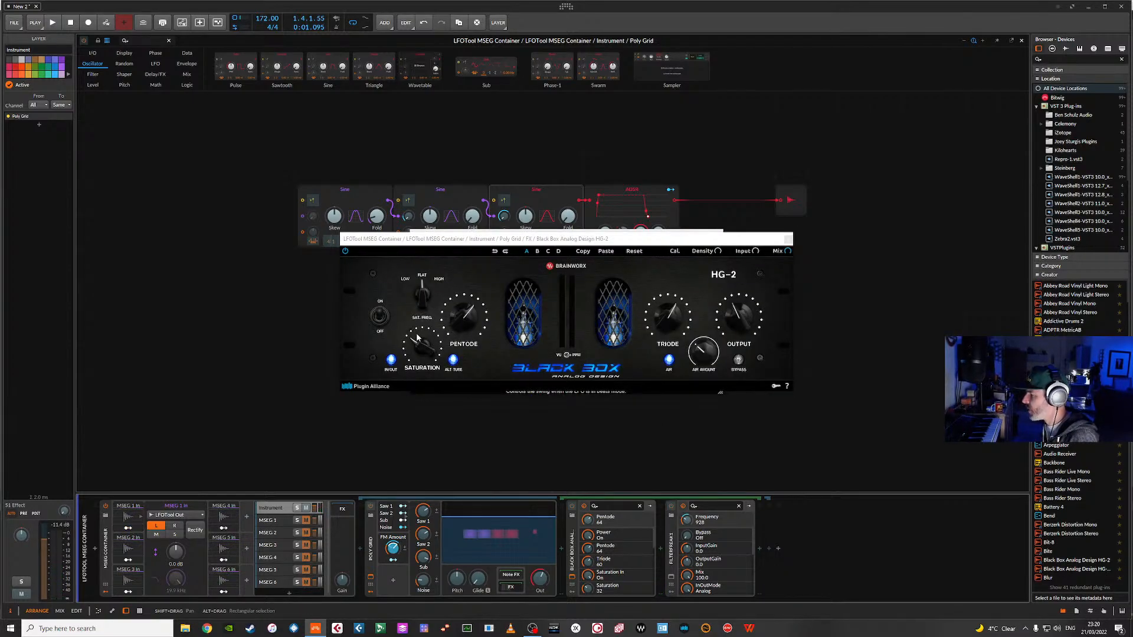
key(space)
drag(424, 348, 468, 343)
key(space)
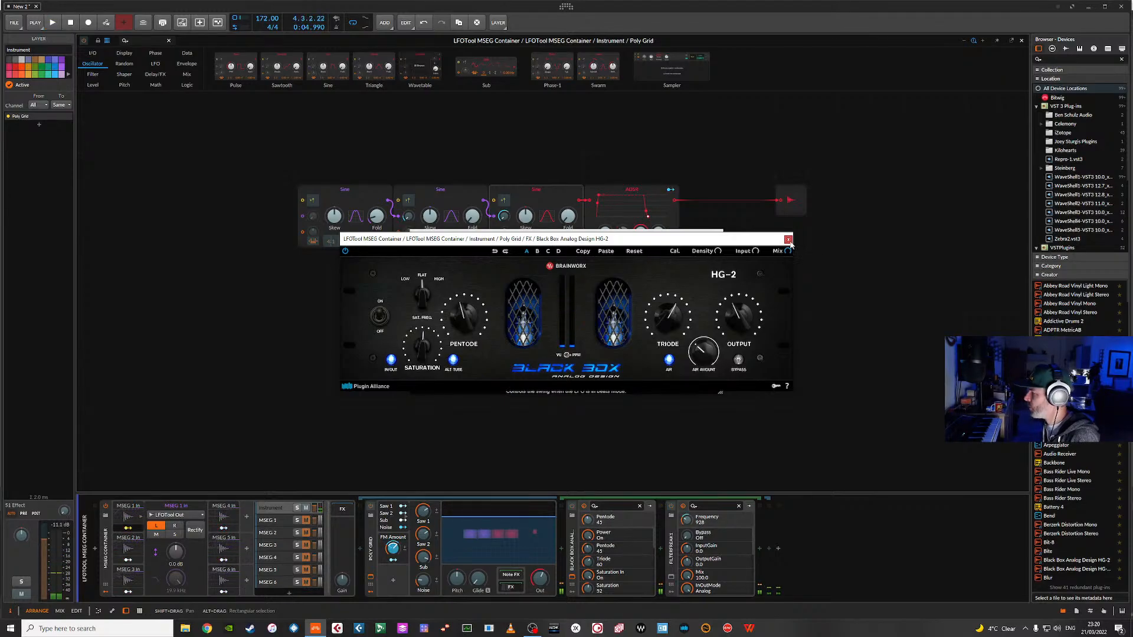
click(788, 240)
- Replace the Black Box Analog Design HG-2 with iZotope Trash 2, inserted ahead of FilterFreak1 in the Poly Grid FX chain
click(579, 560)
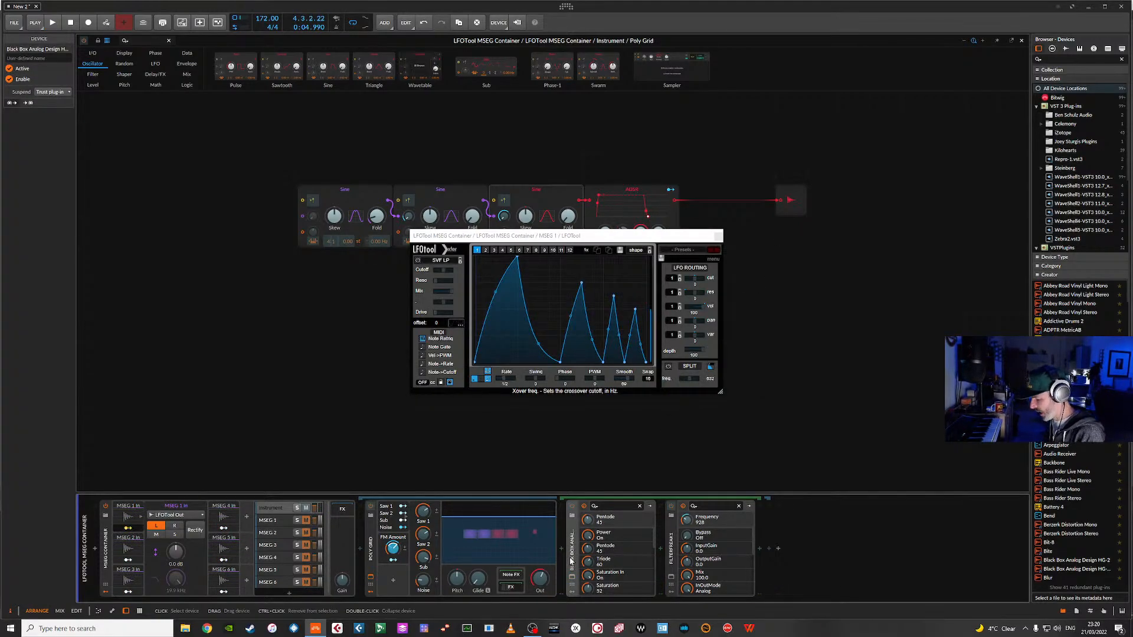
key(Delete)
click(562, 549)
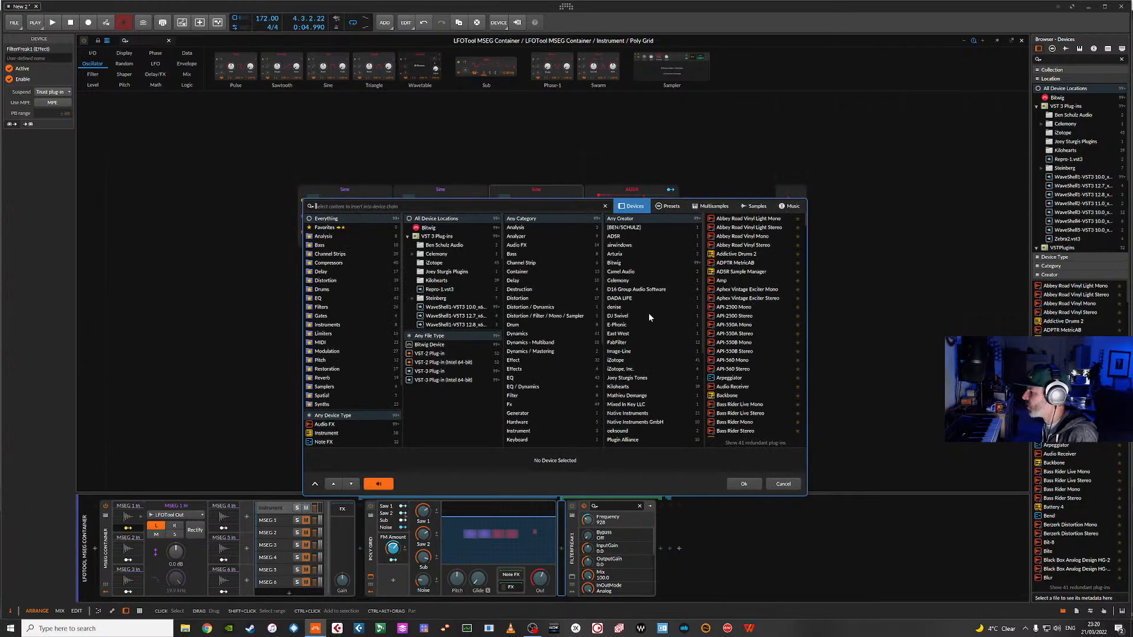
scroll(734, 350, down, 4)
scroll(757, 361, down, 5)
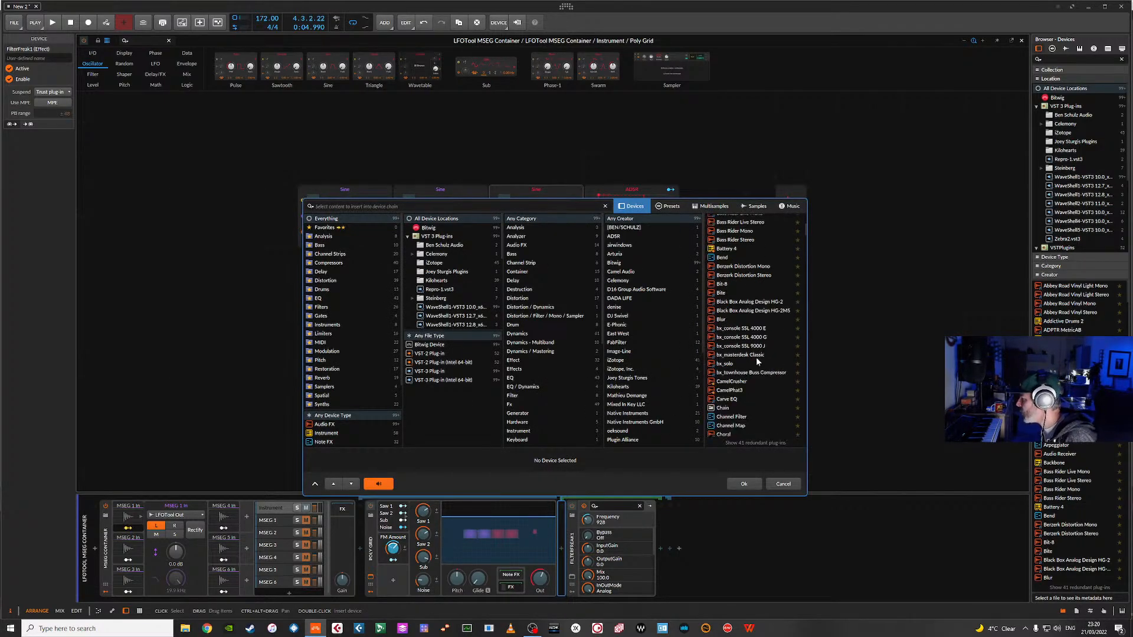
scroll(754, 362, down, 6)
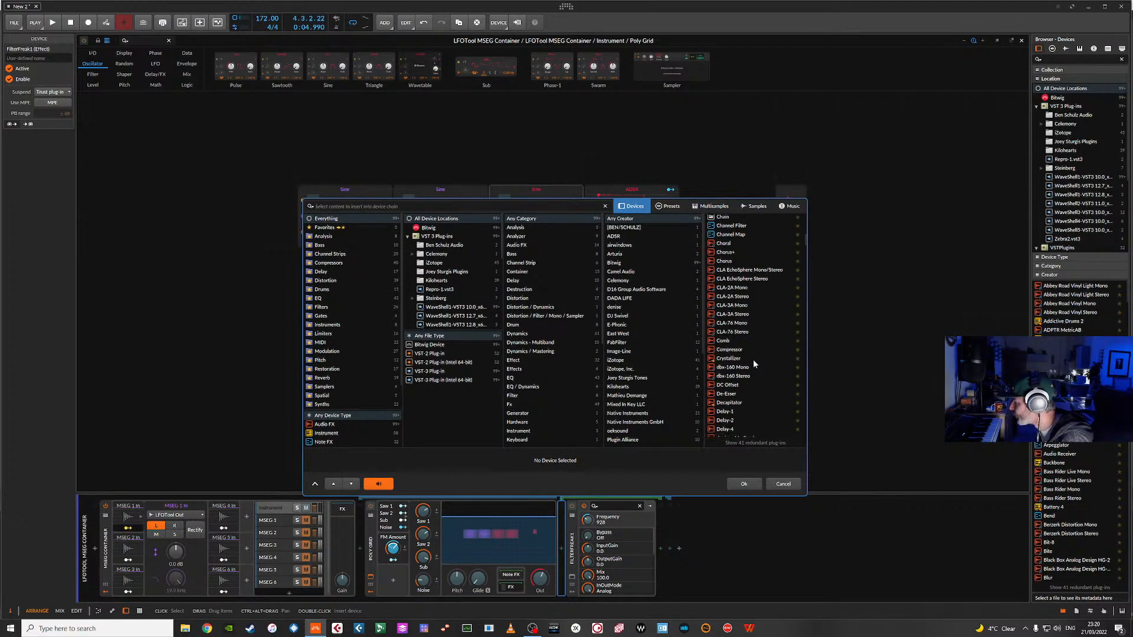
scroll(753, 342, down, 3)
scroll(755, 397, up, 3)
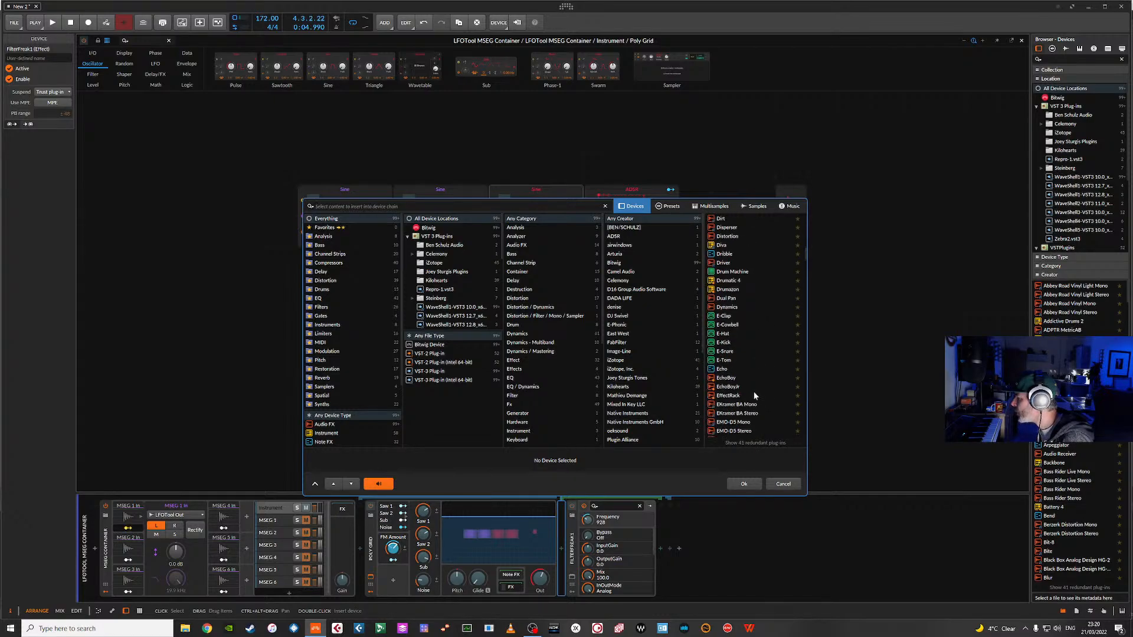
scroll(753, 391, down, 10)
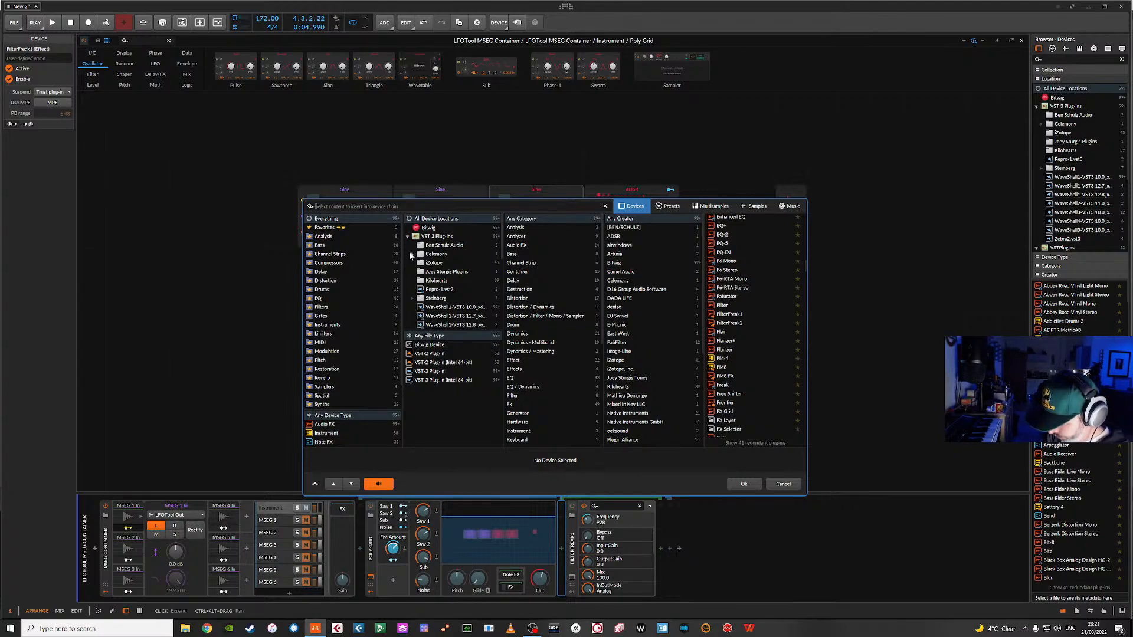
text(trta)
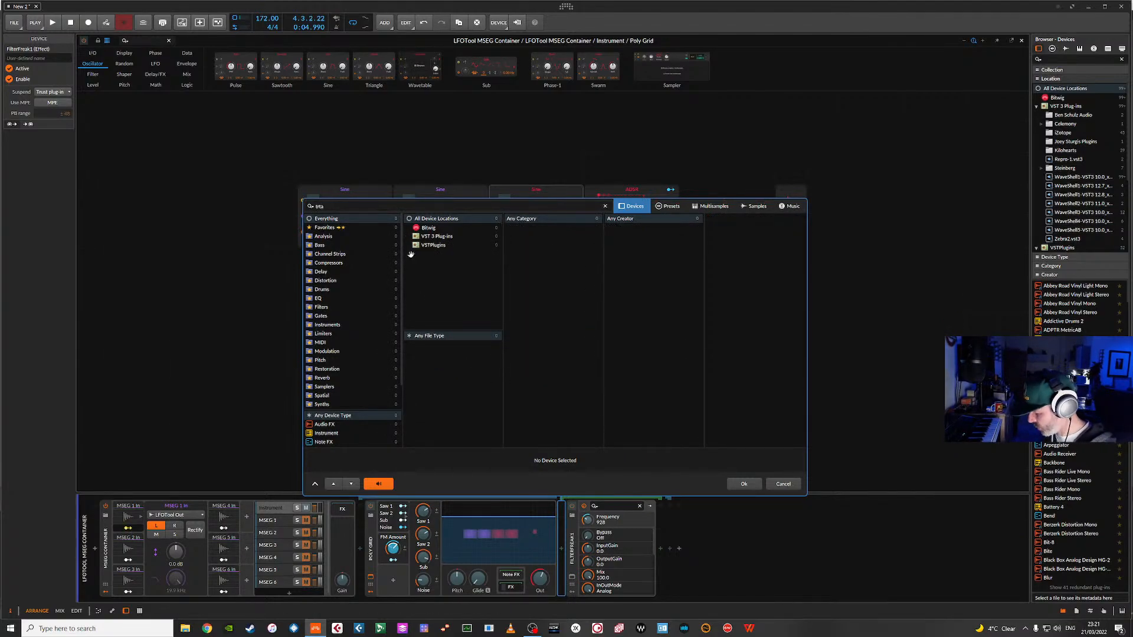
key(BackSpace)
text(as)
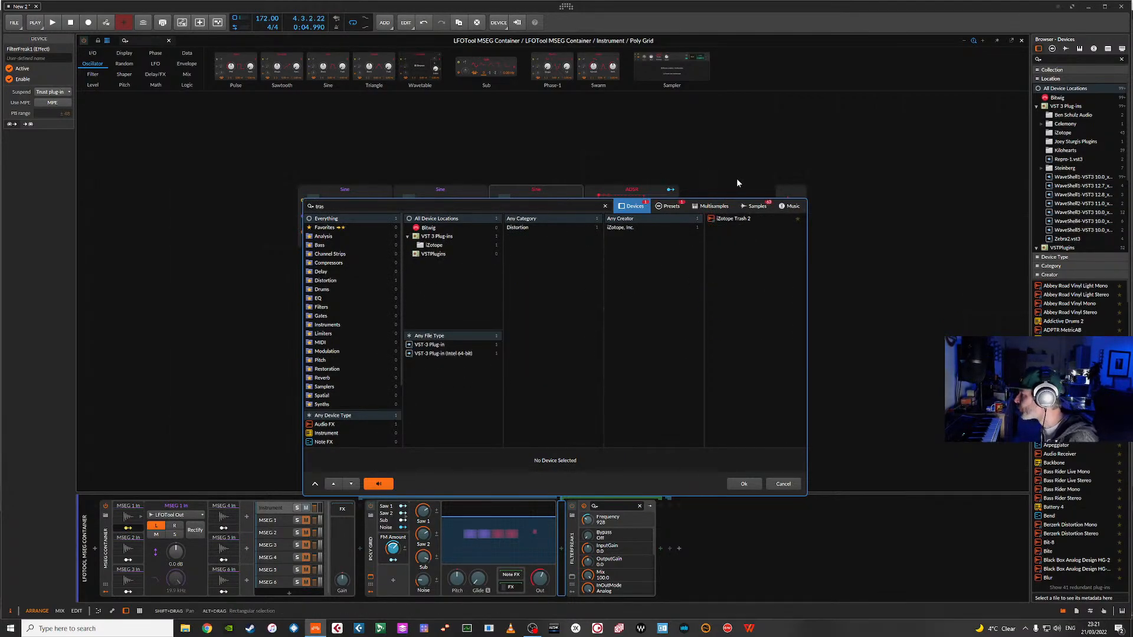
double_click(735, 217)
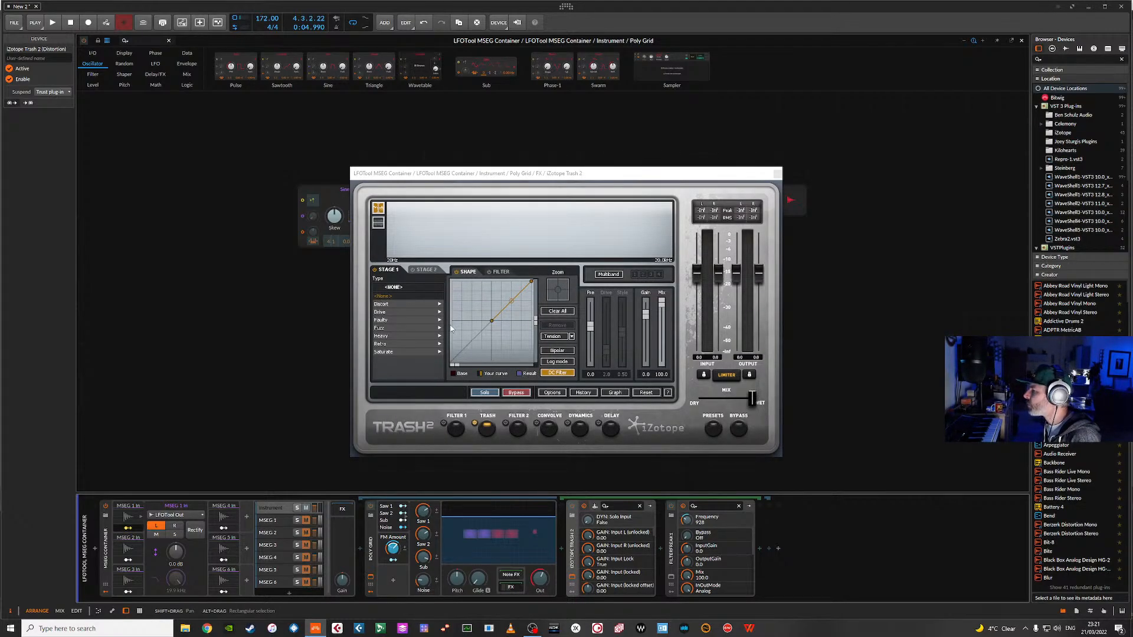
- During playback, bend the upper half of Trash 2's shaping curve upward and choose the Harmonic Control distortion from the Drive types
key(space)
drag(511, 301, 511, 295)
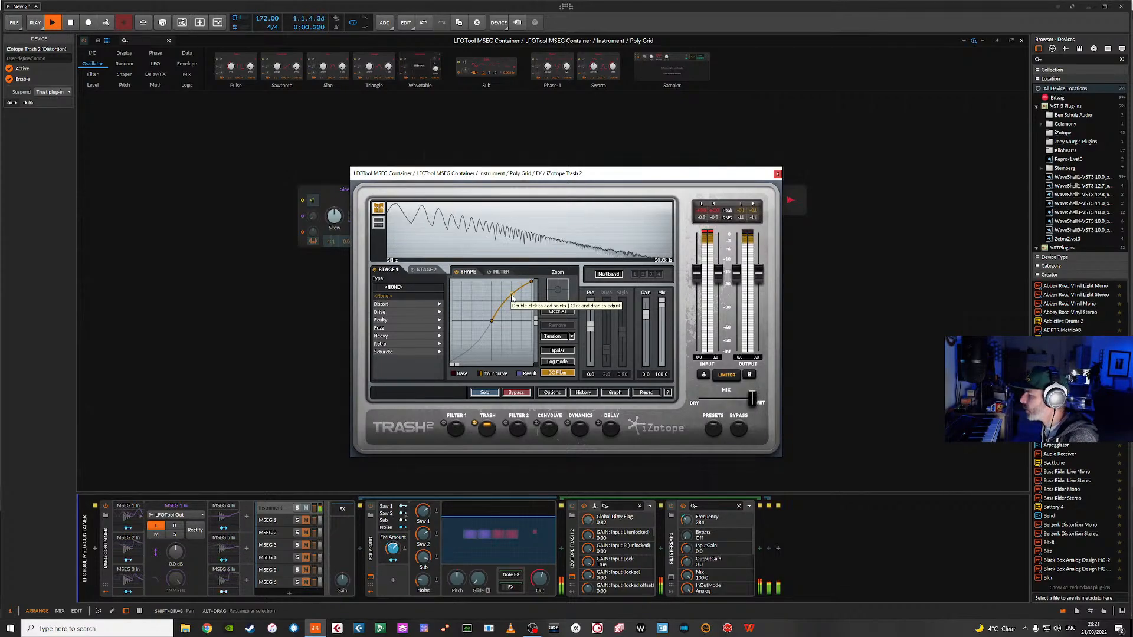
click(411, 311)
click(393, 359)
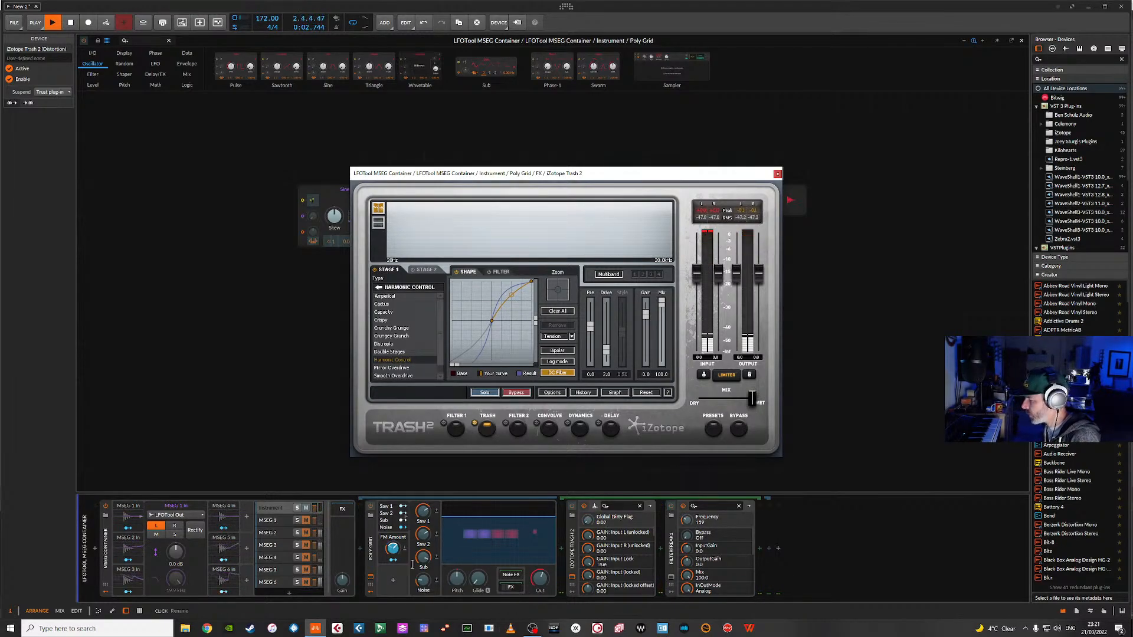
- Set the MSEG 4 In modulation of the FilterFreak1 Frequency to about +0.37 and raise that Frequency during playback
click(129, 529)
click(131, 531)
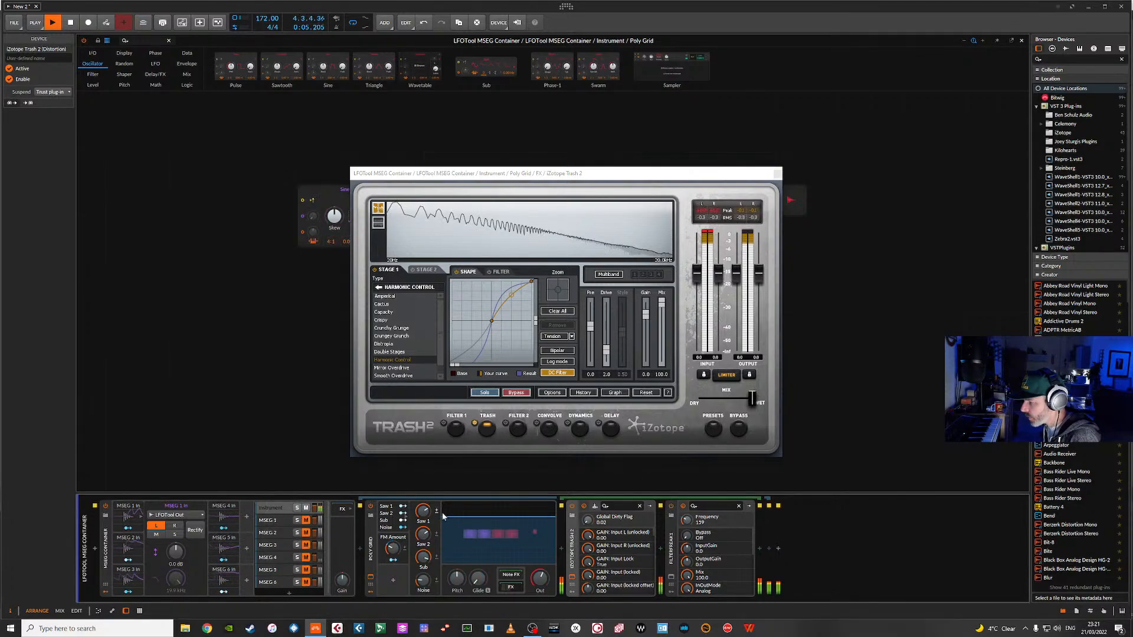
click(218, 522)
drag(67, 120, 67, 112)
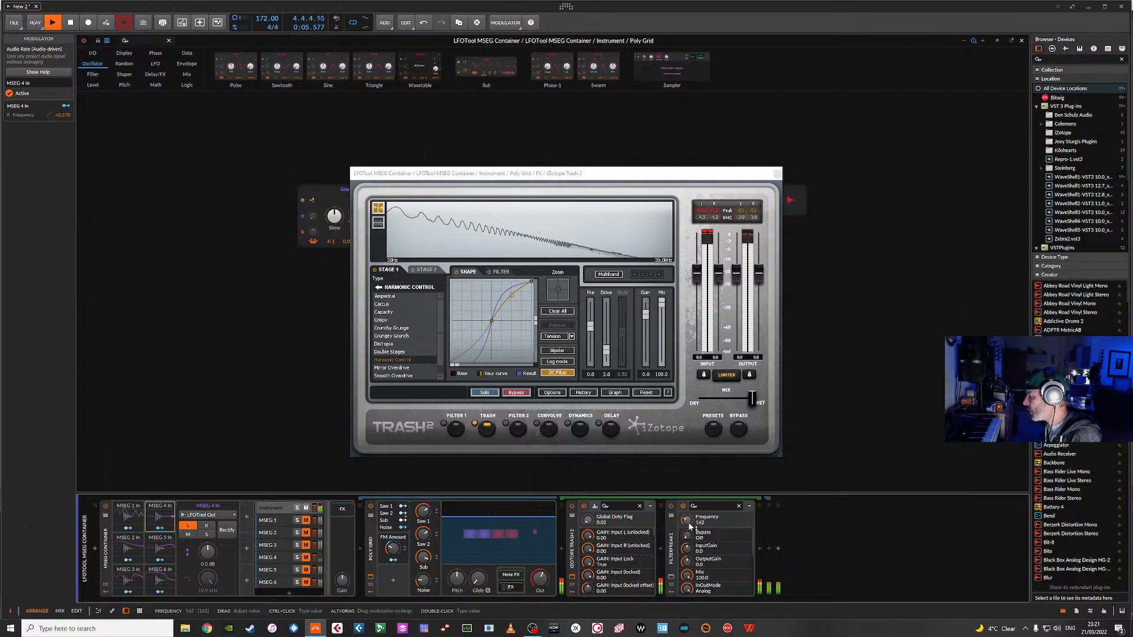
mouse_move(687, 520)
mouse_down()
mouse_move(687, 533)
mouse_move(689, 521)
mouse_up()
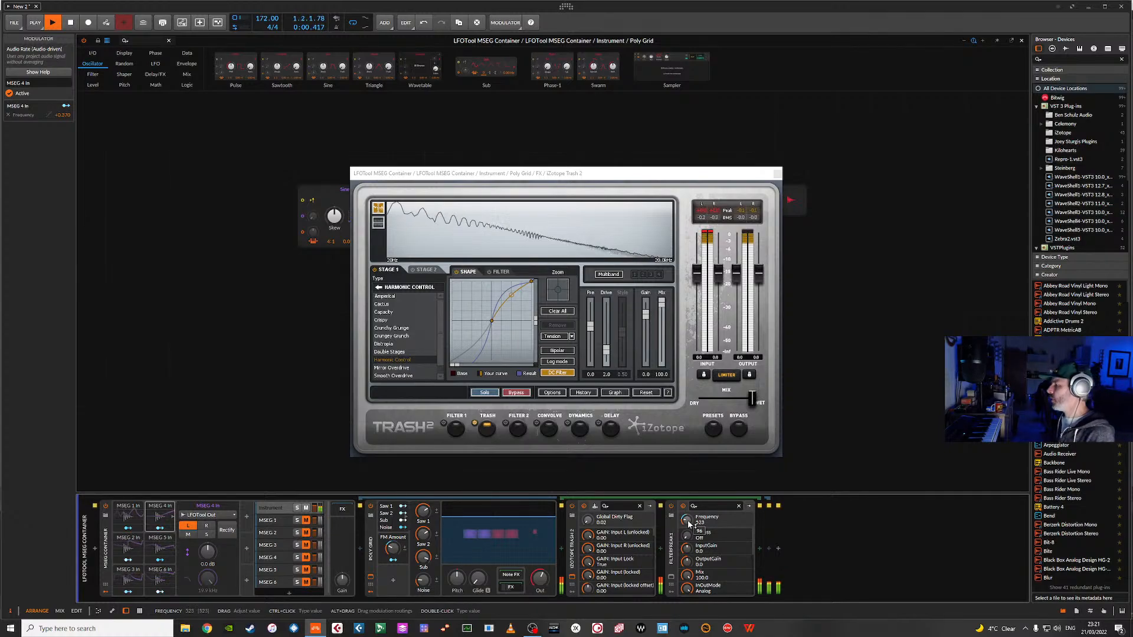
- Stop playback and close the iZotope Trash 2 and LFOTool windows
key(space)
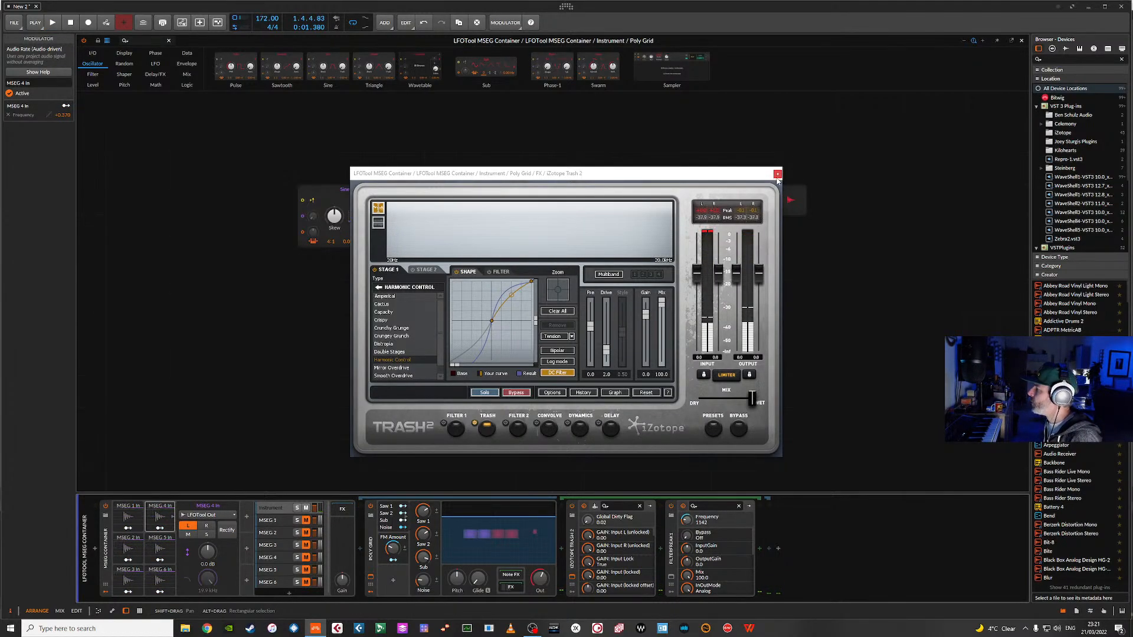
click(777, 174)
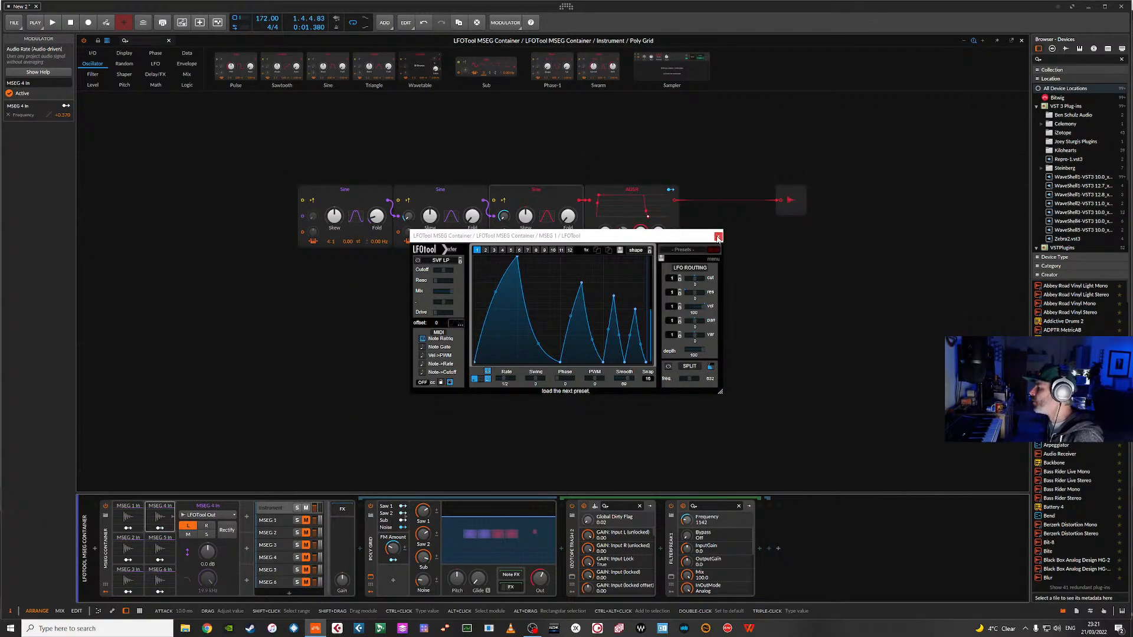
click(718, 236)
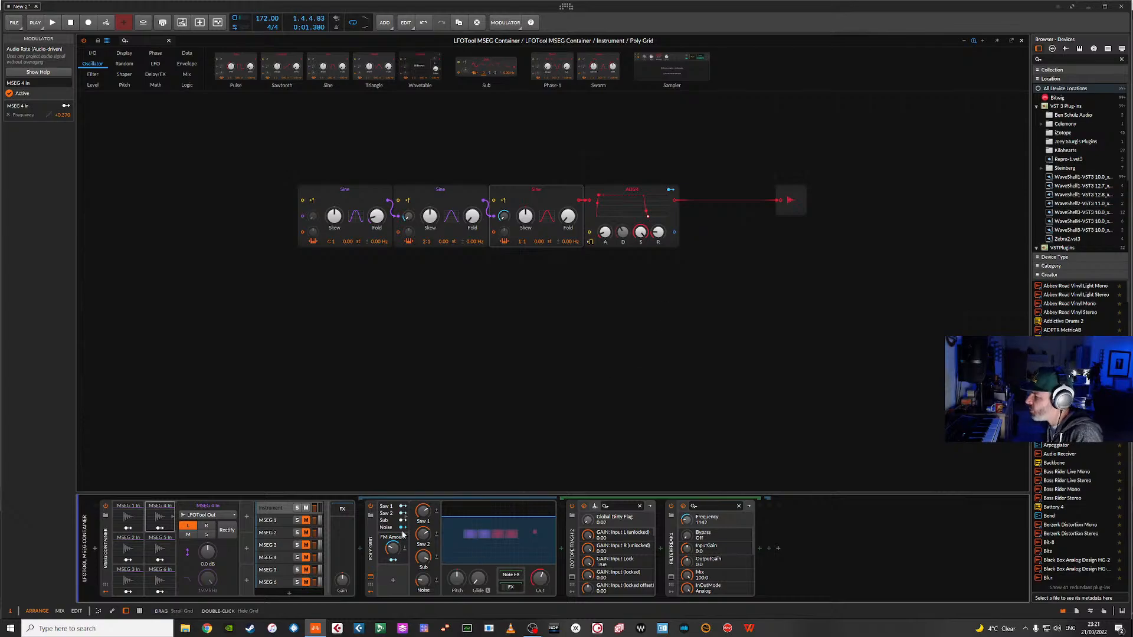
- Show the MSEG 1 layer's devices, inspect its Note Filter, and reopen the LFOTool window
click(277, 520)
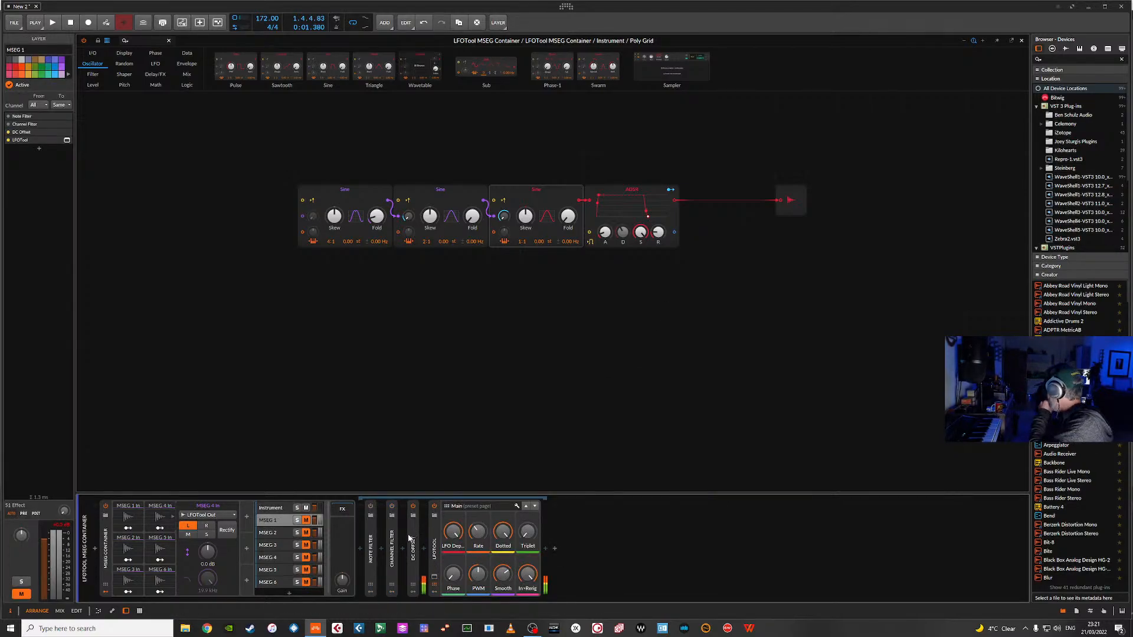
double_click(372, 525)
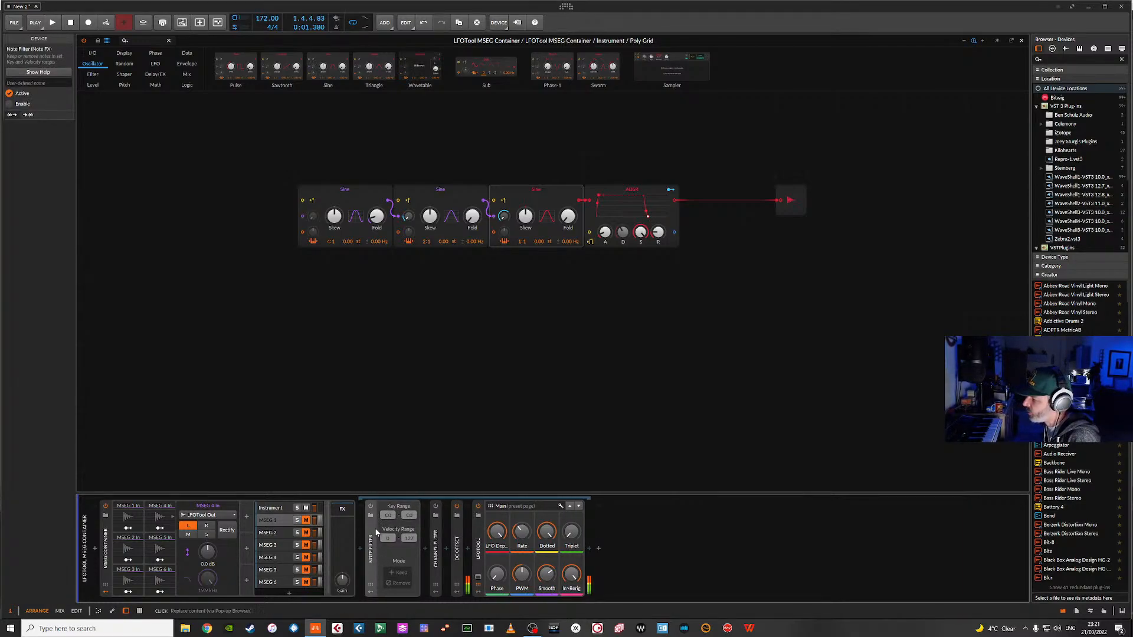
double_click(374, 525)
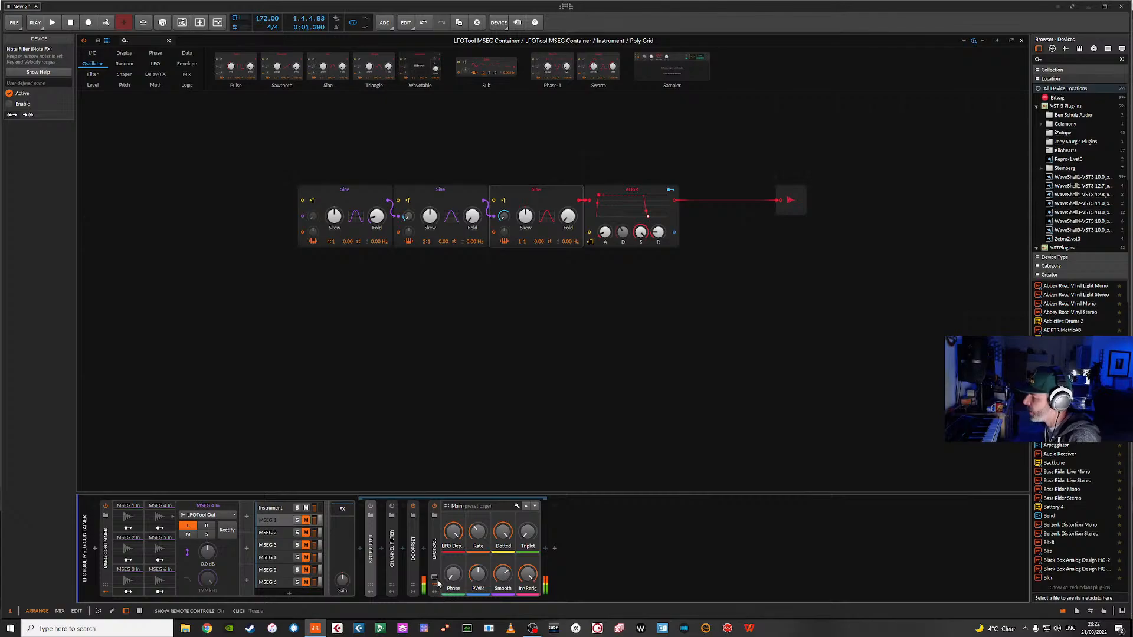
click(434, 516)
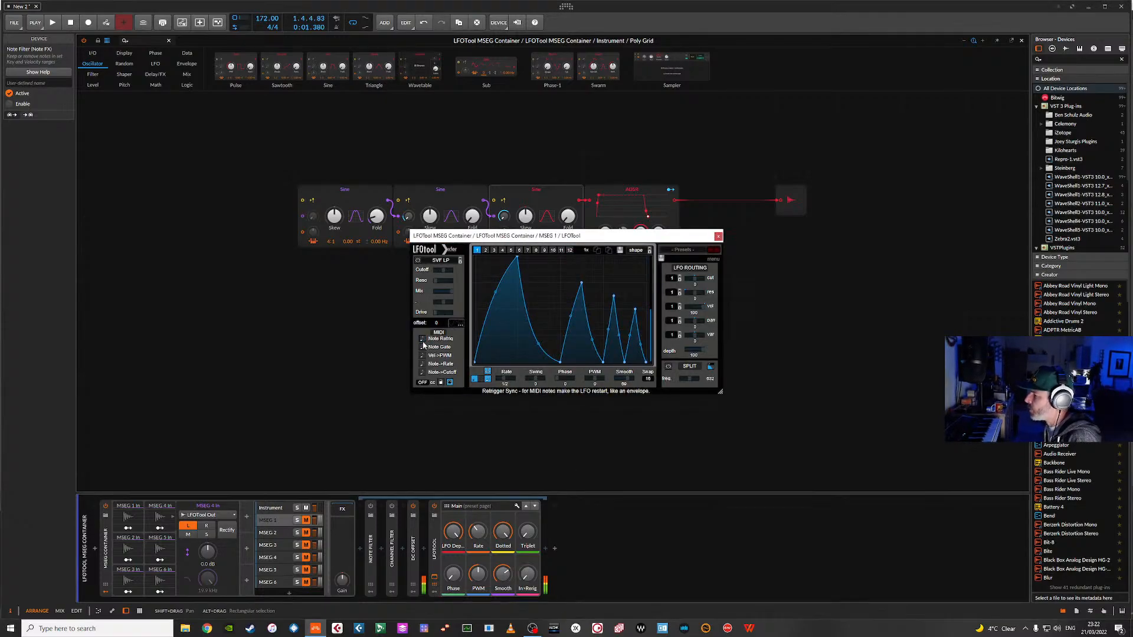
- Toggle the MSEG 1 Note Filter on and off, and set the graph controlling LFOTool's volume back to 1
click(371, 506)
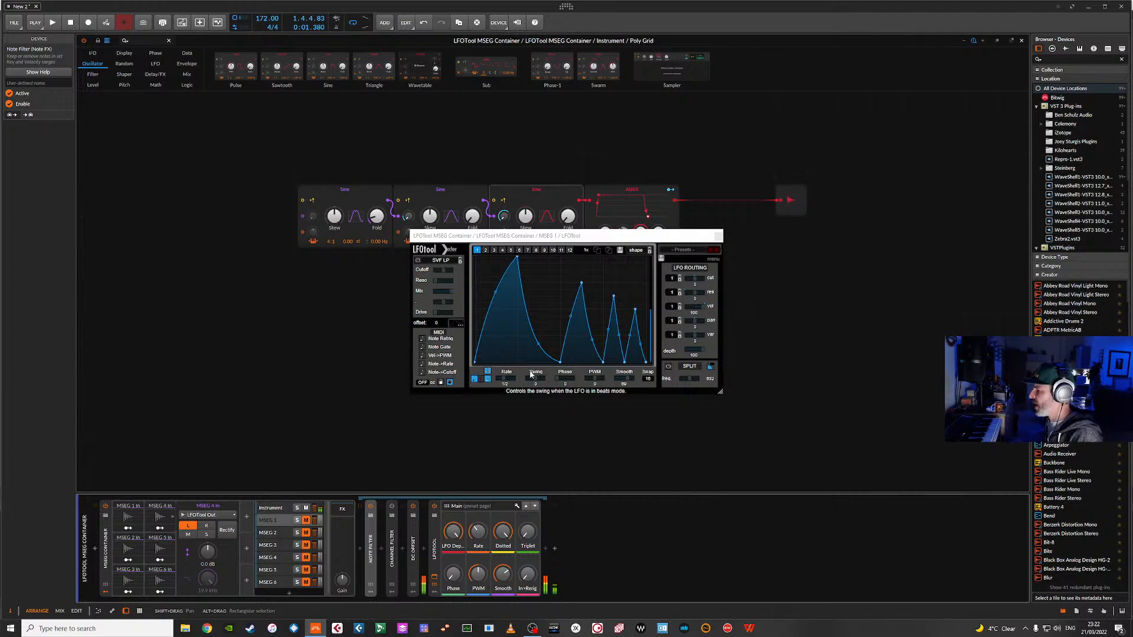
click(371, 507)
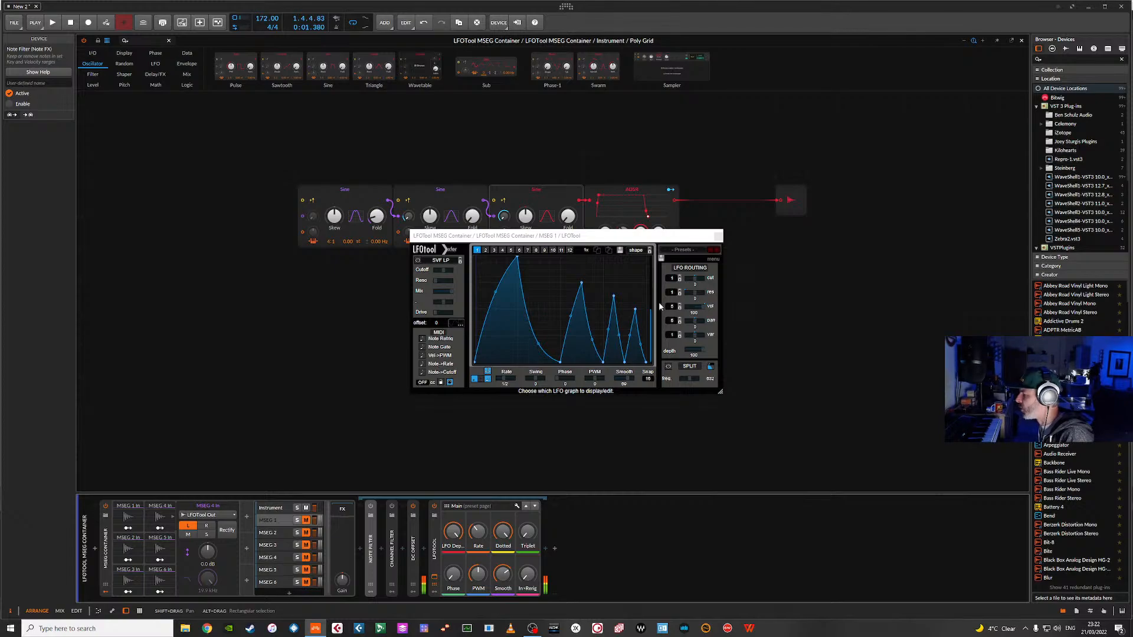
drag(672, 307, 671, 371)
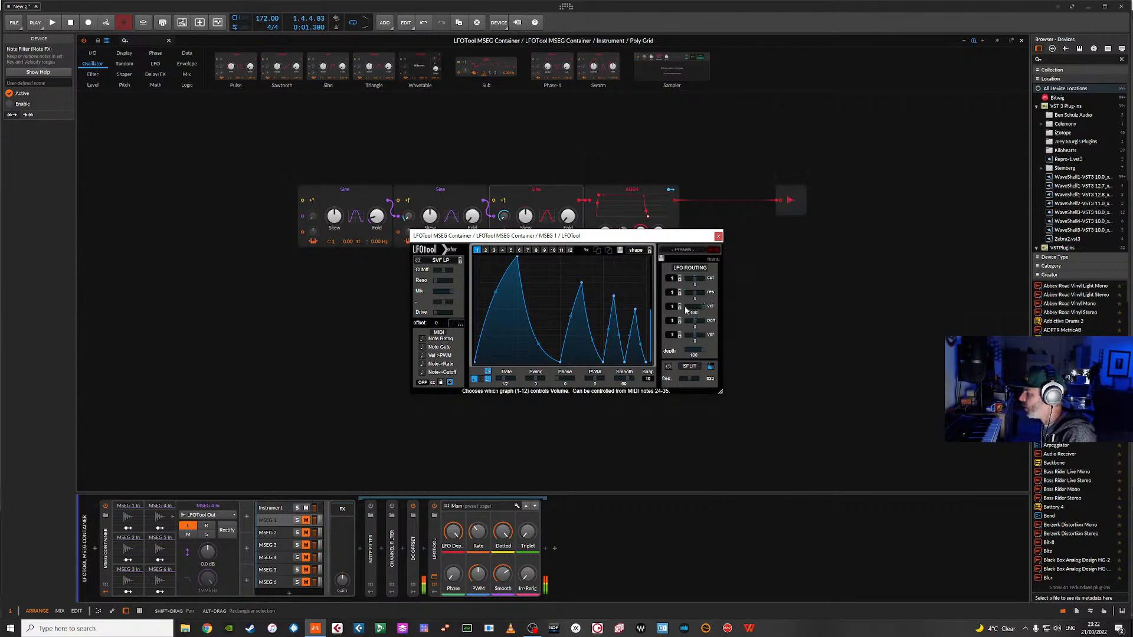
- Compare the first few LFOTool graphs on MSEG 1 and return to graph 1
click(485, 251)
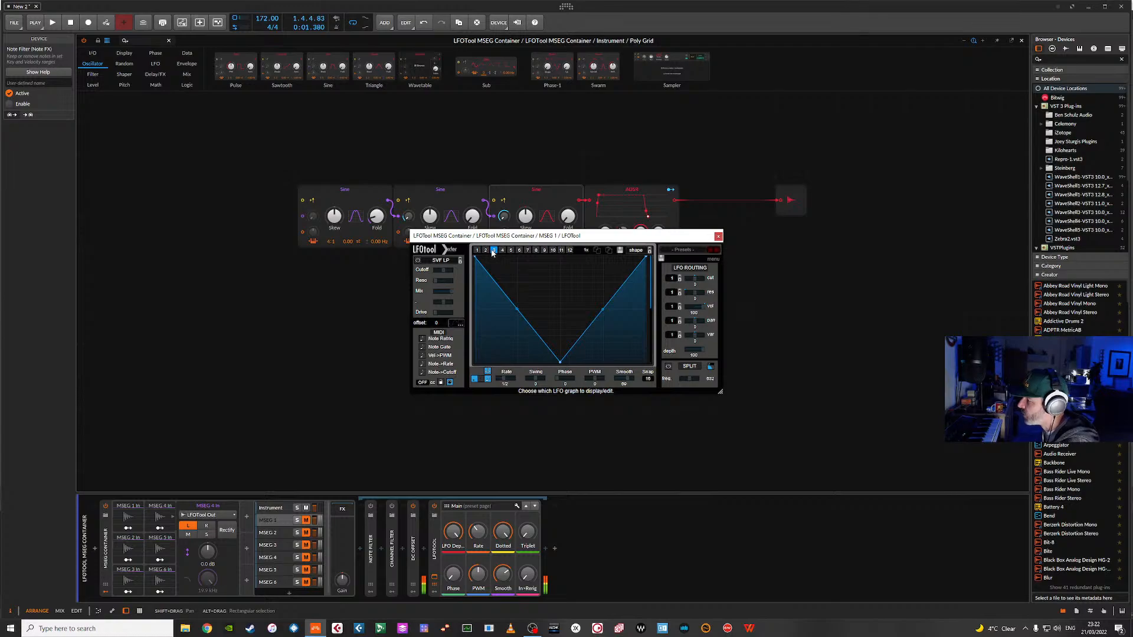
click(485, 250)
click(477, 251)
click(485, 250)
click(478, 251)
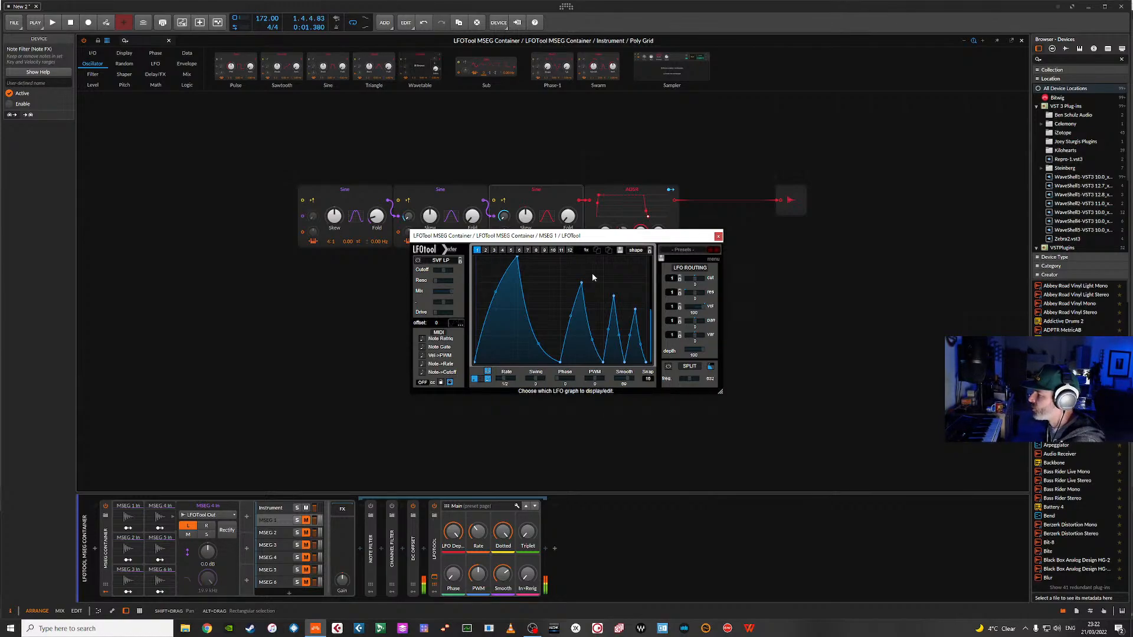
click(486, 250)
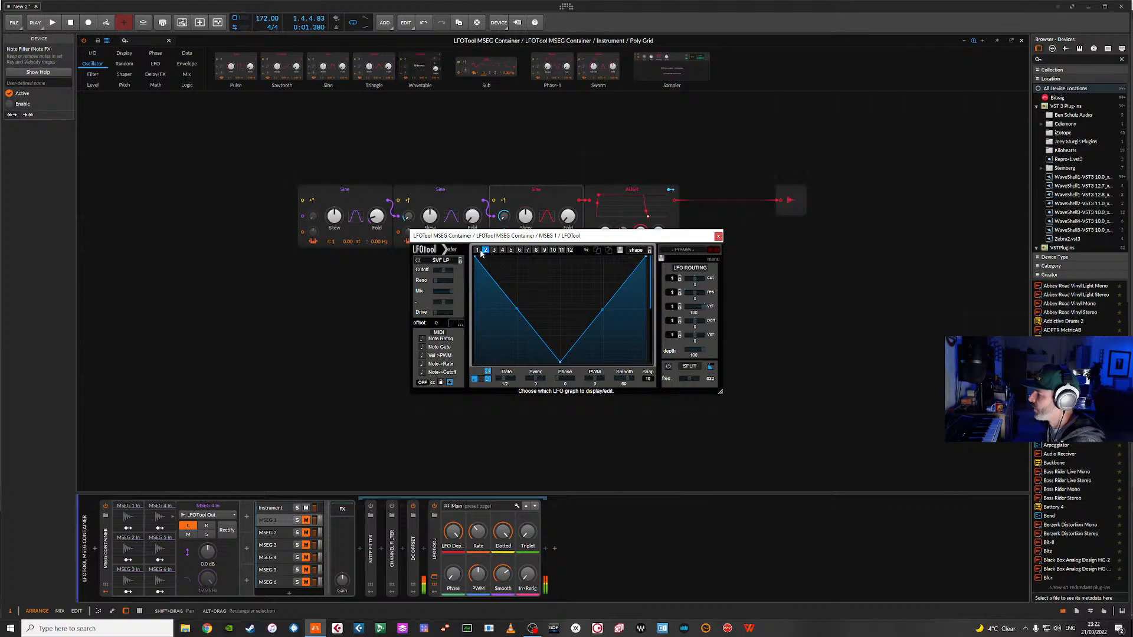
click(477, 250)
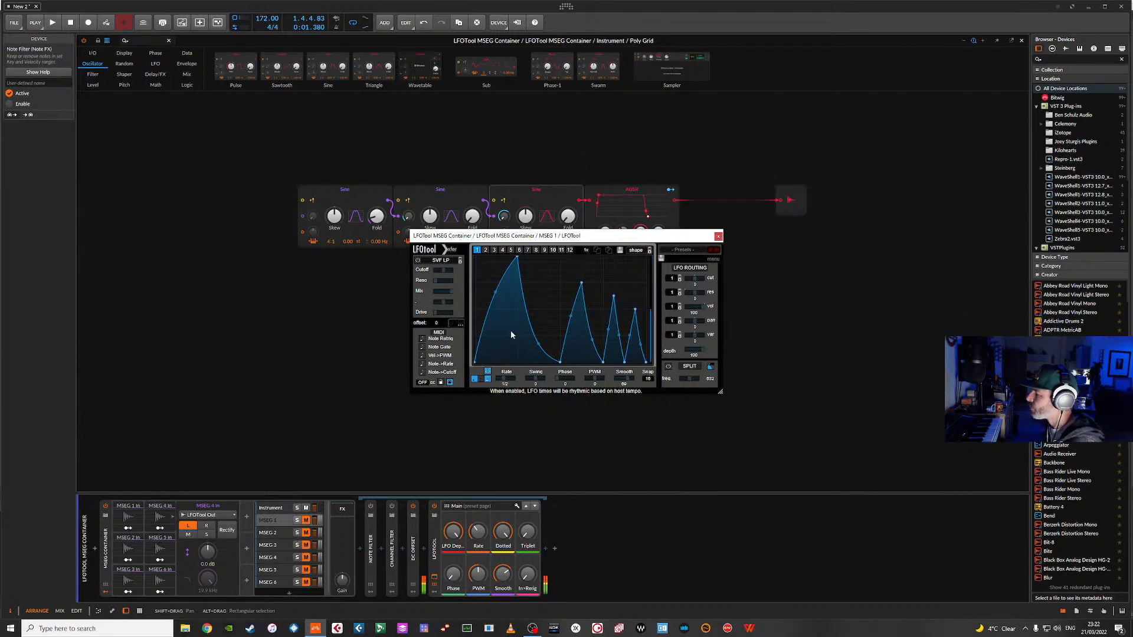
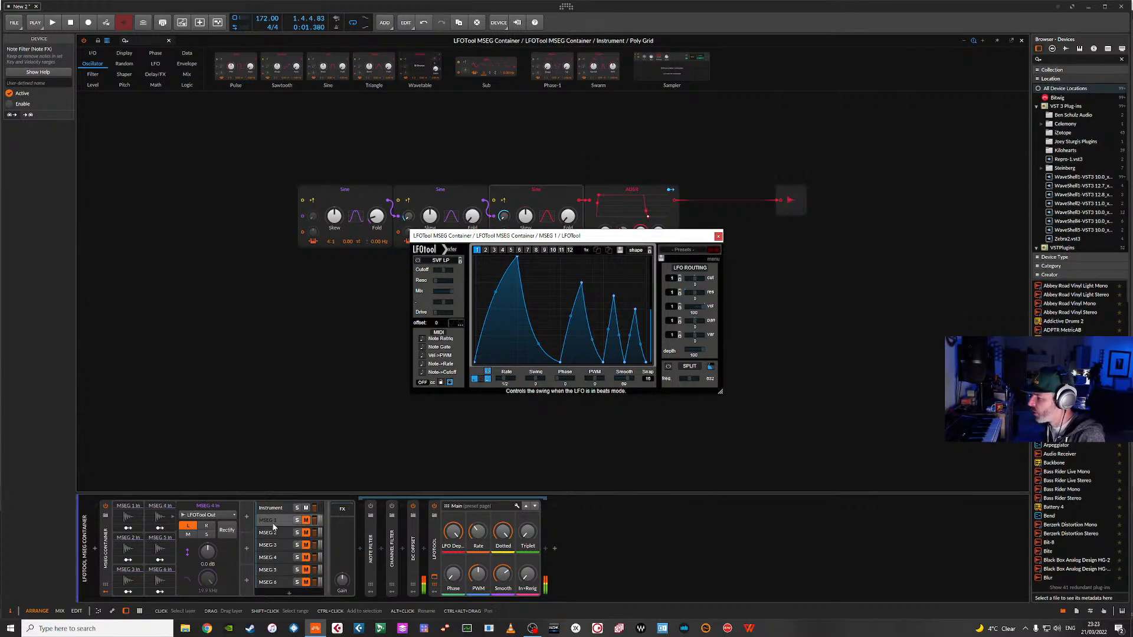
- Close and reopen the MSEG 1 LFOTool window, and audition the patch with the Note Filter off
click(435, 577)
click(434, 578)
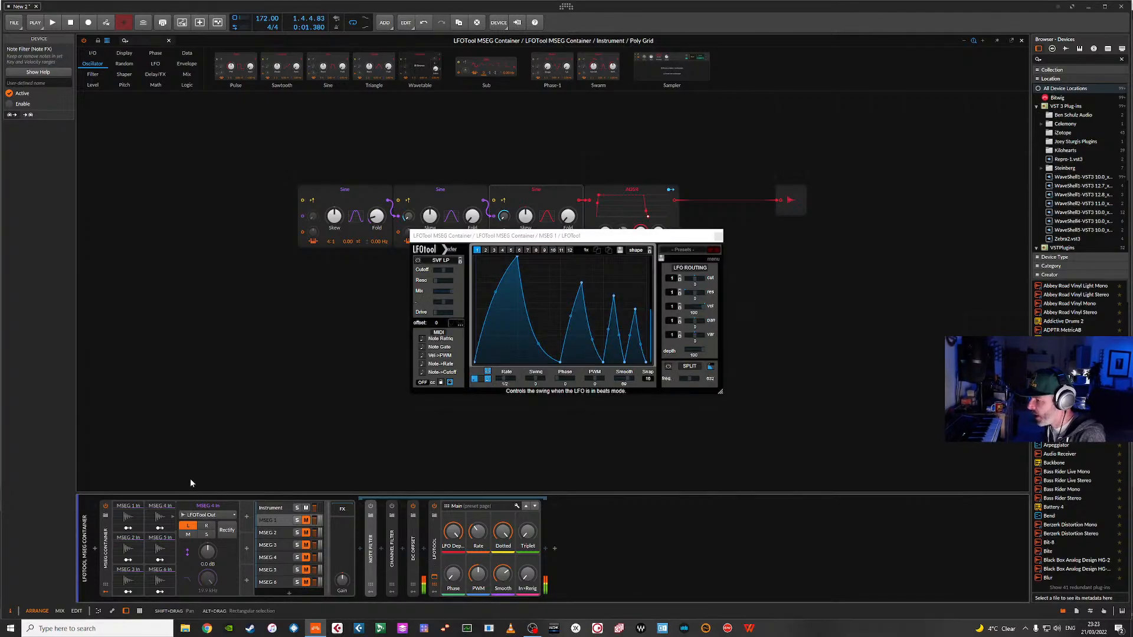
key(space)
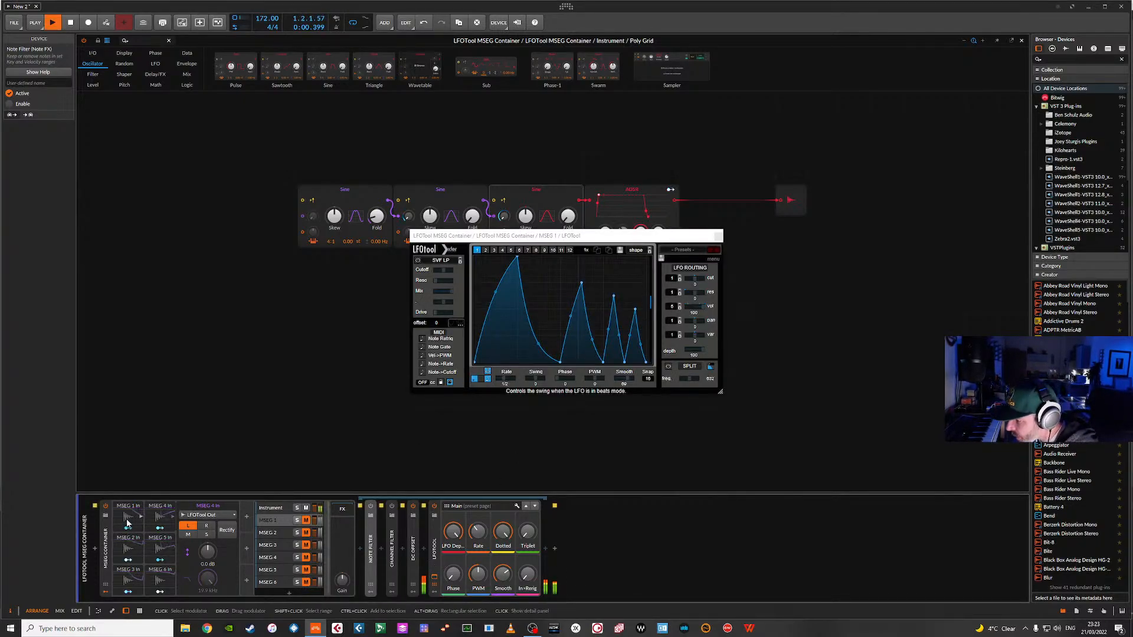
key(space)
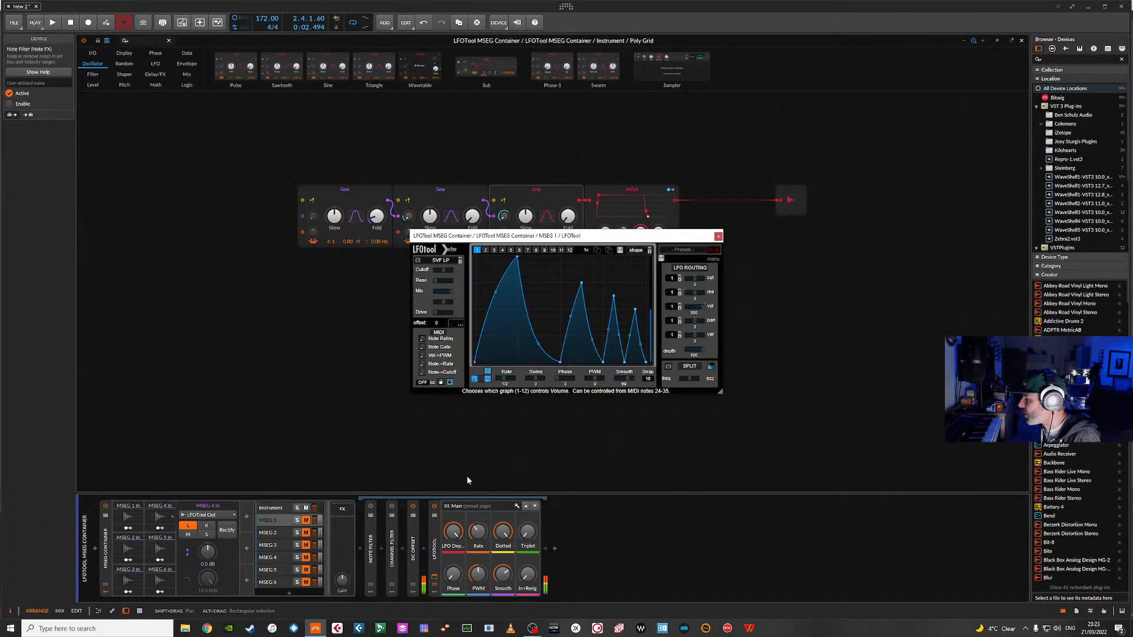
- Enable the Note Filter on MSEG 1 and audition the patch with playback
click(371, 507)
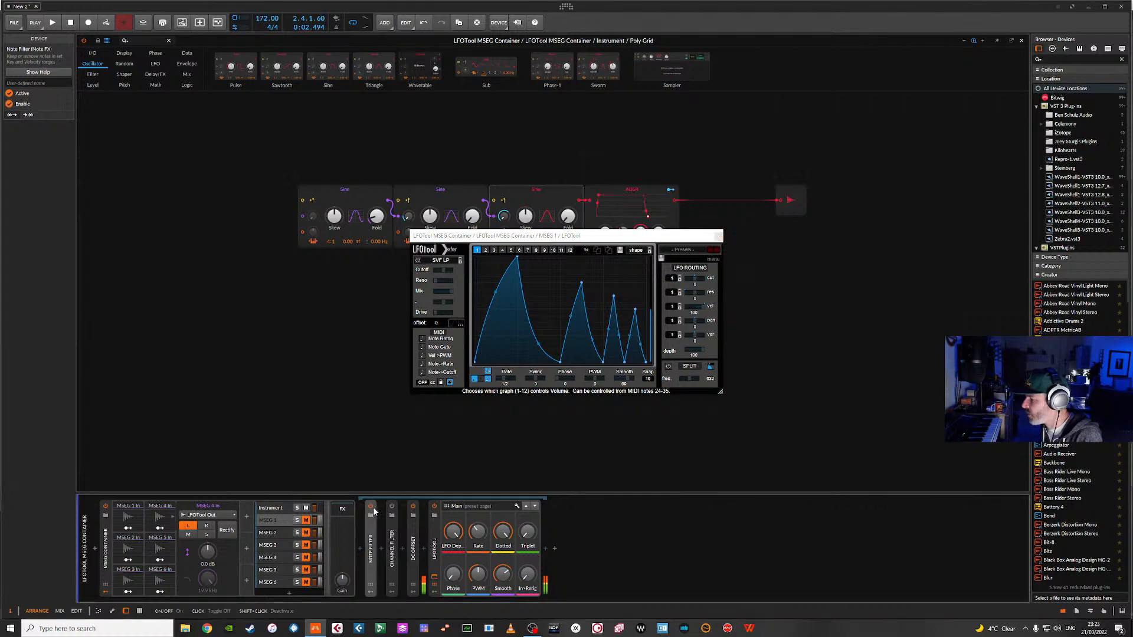
key(space)
key(space)
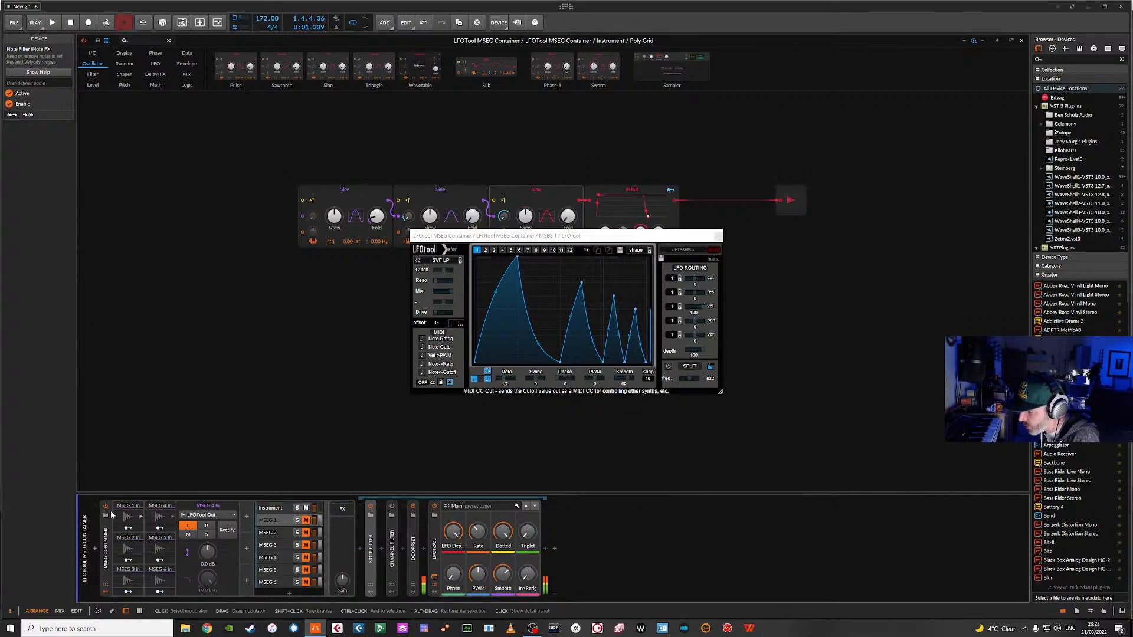
key(space)
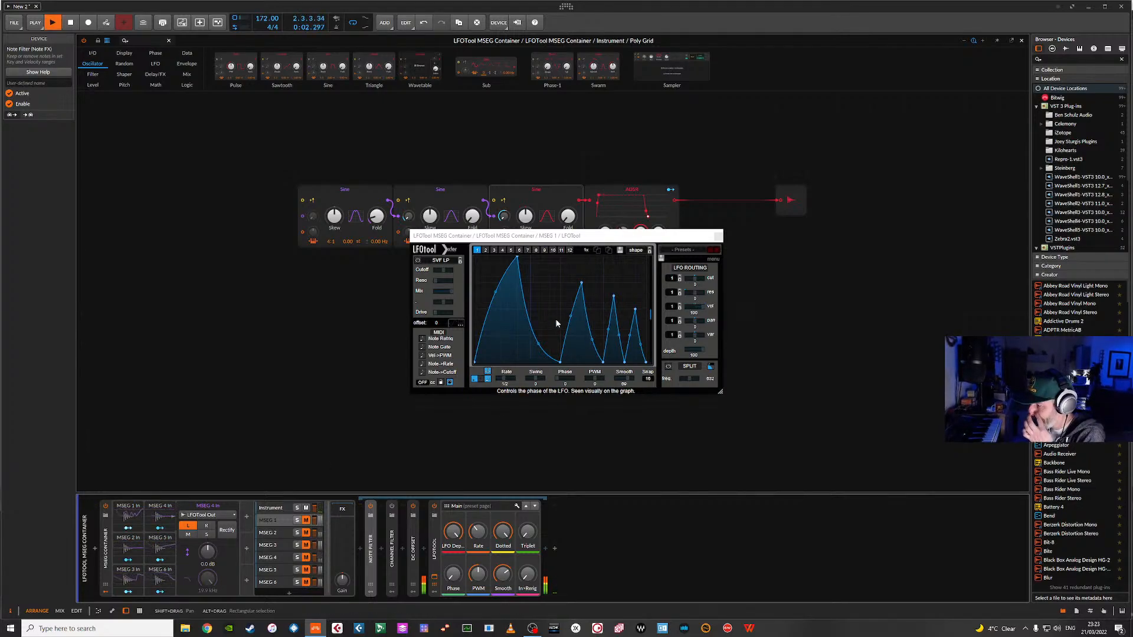
- Set MSEG 1 In's modulation of FM Amount to +0.510 during playback, and close the LFOTool window
key(space)
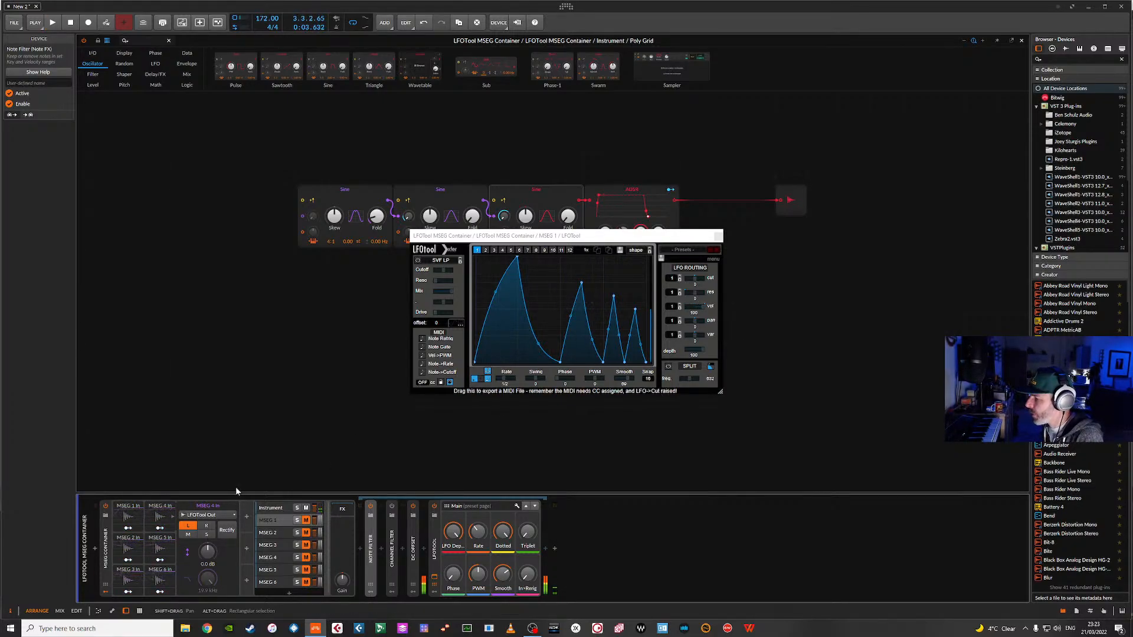
key(space)
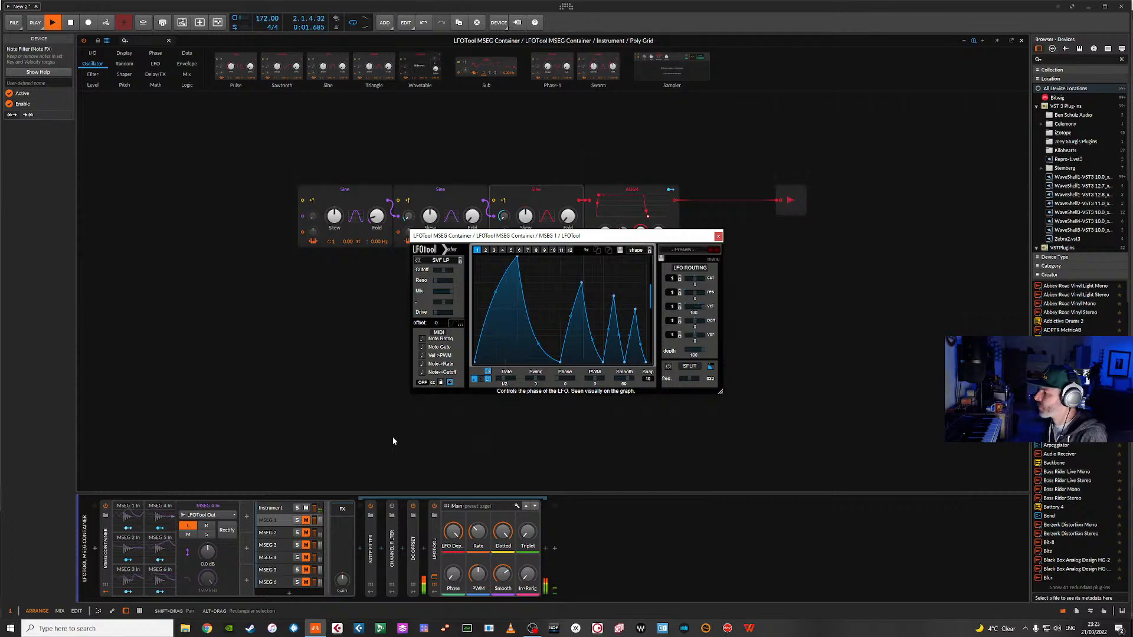
click(127, 515)
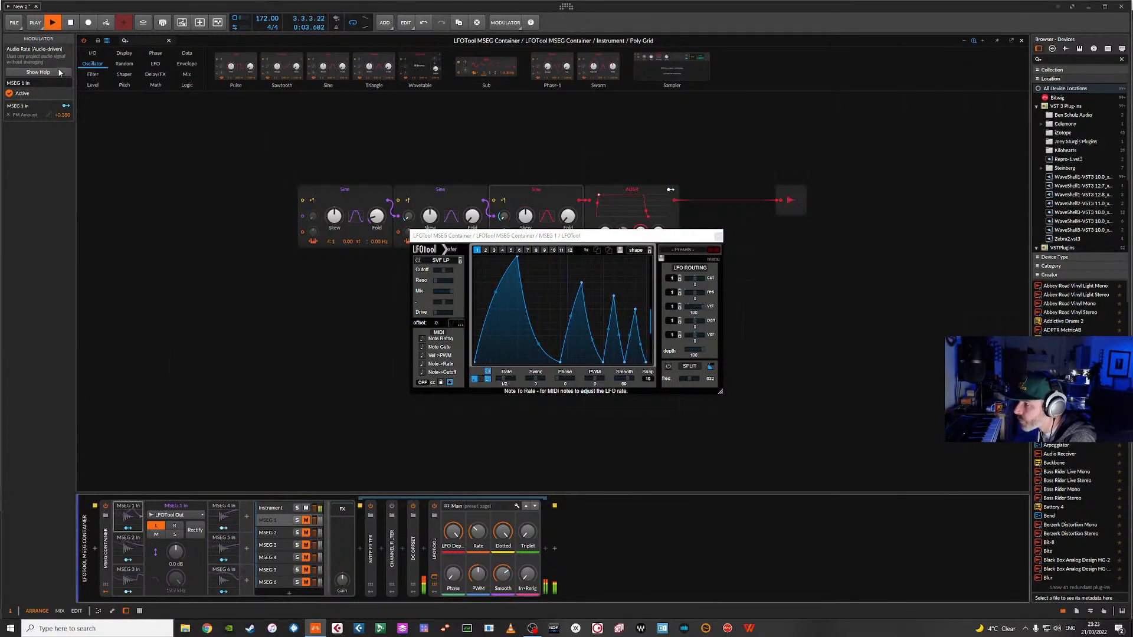
drag(63, 115, 63, 105)
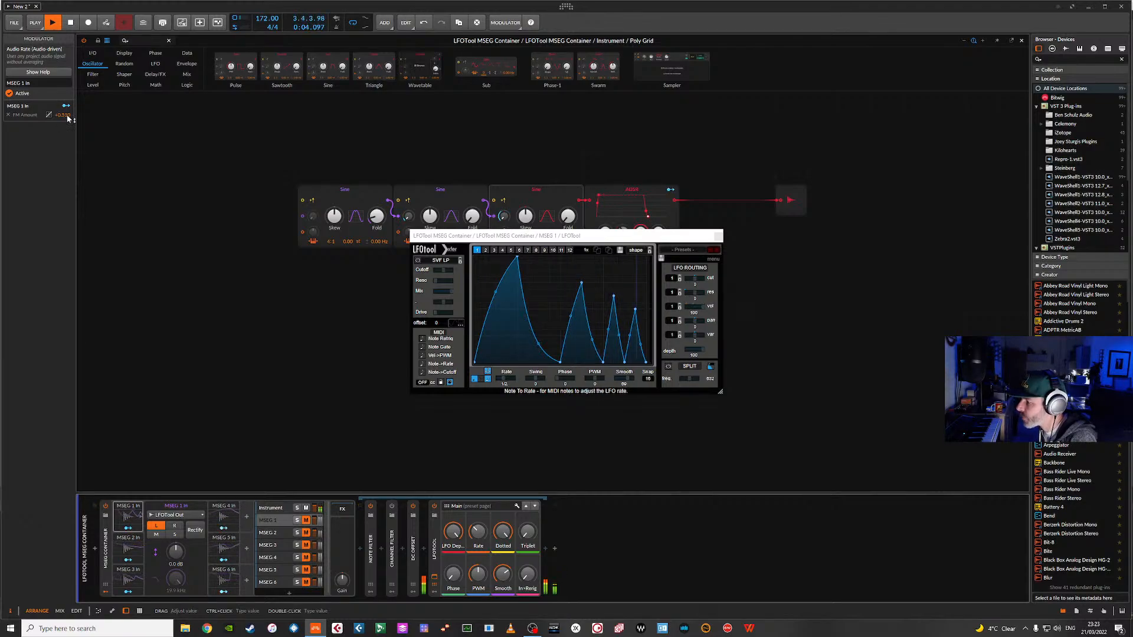
key(space)
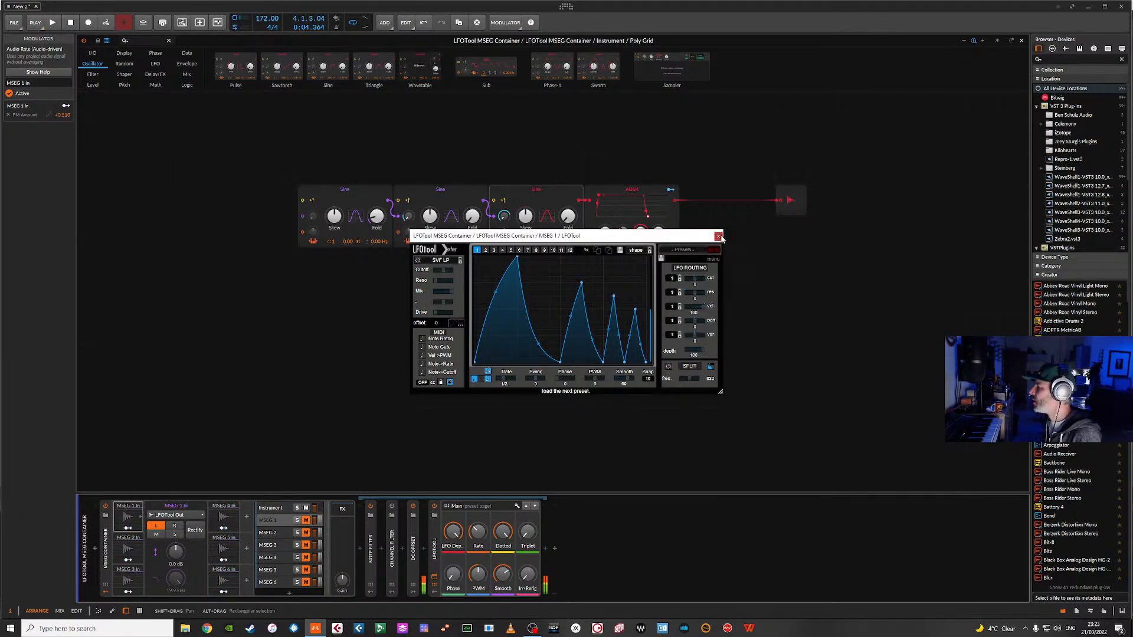
click(719, 237)
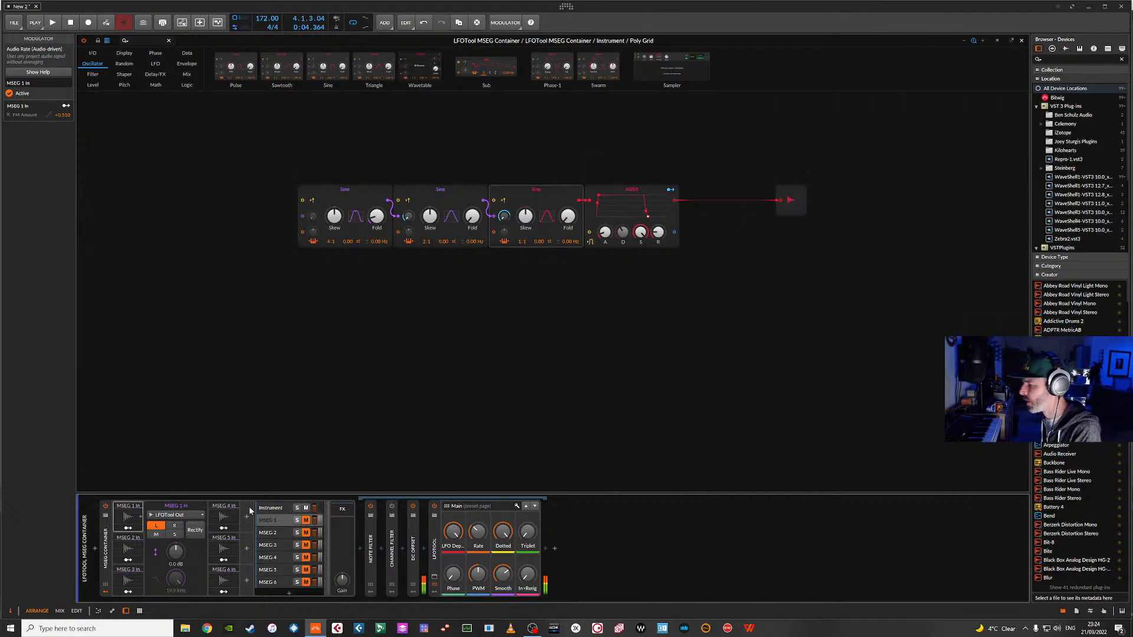
- Check the Poly Grid's Note FX chain on the Instrument layer and expand its FX chain
click(272, 508)
click(515, 586)
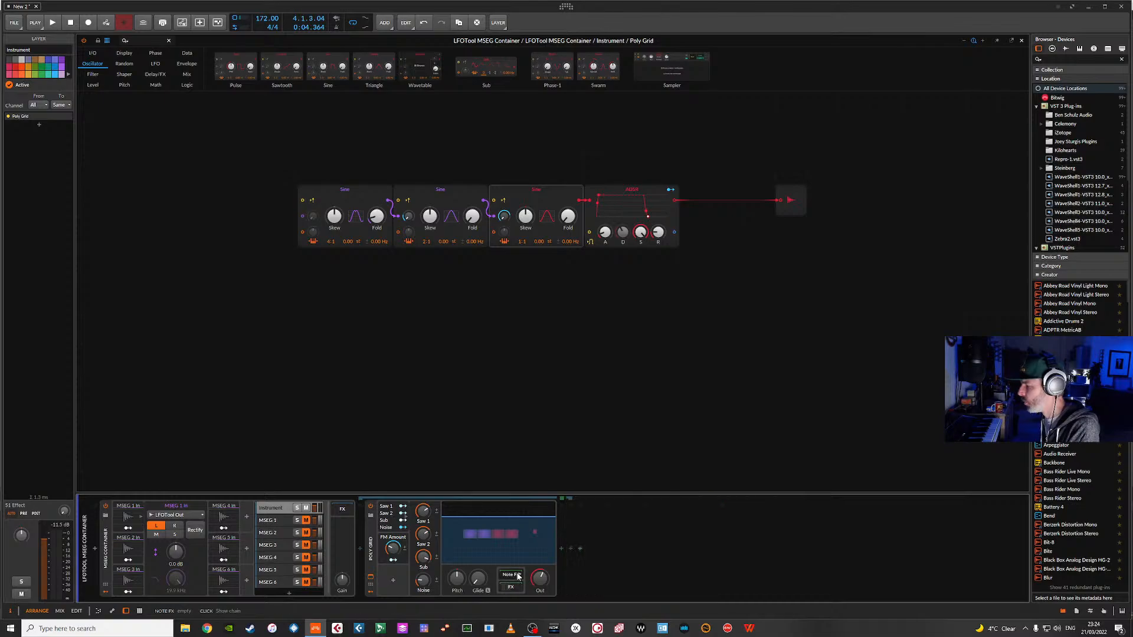
click(522, 575)
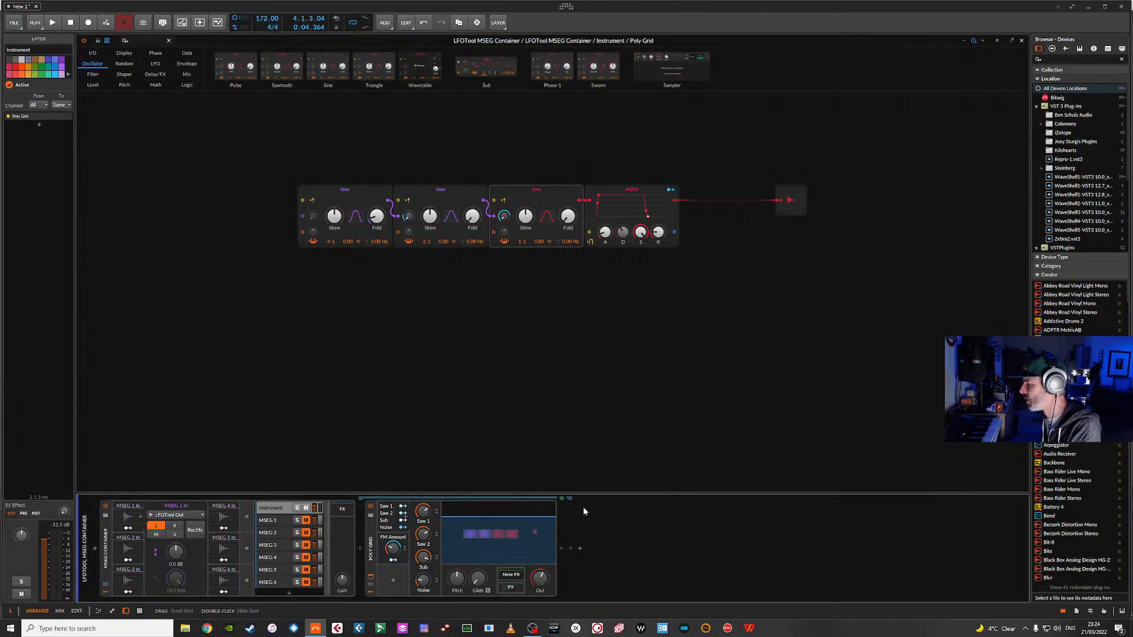
click(519, 579)
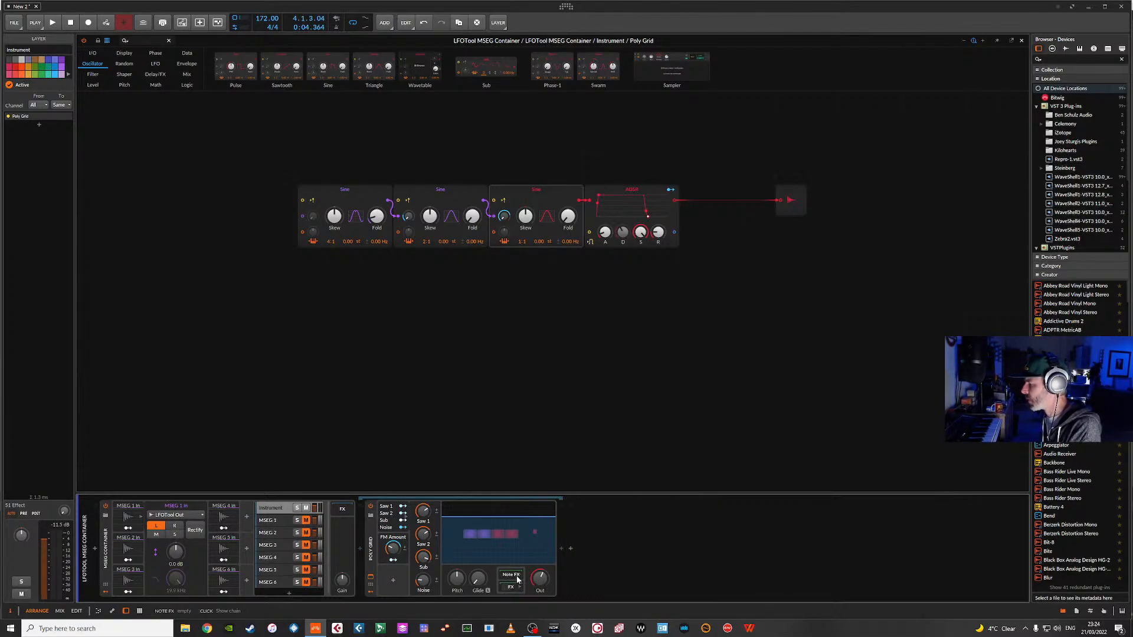
click(518, 577)
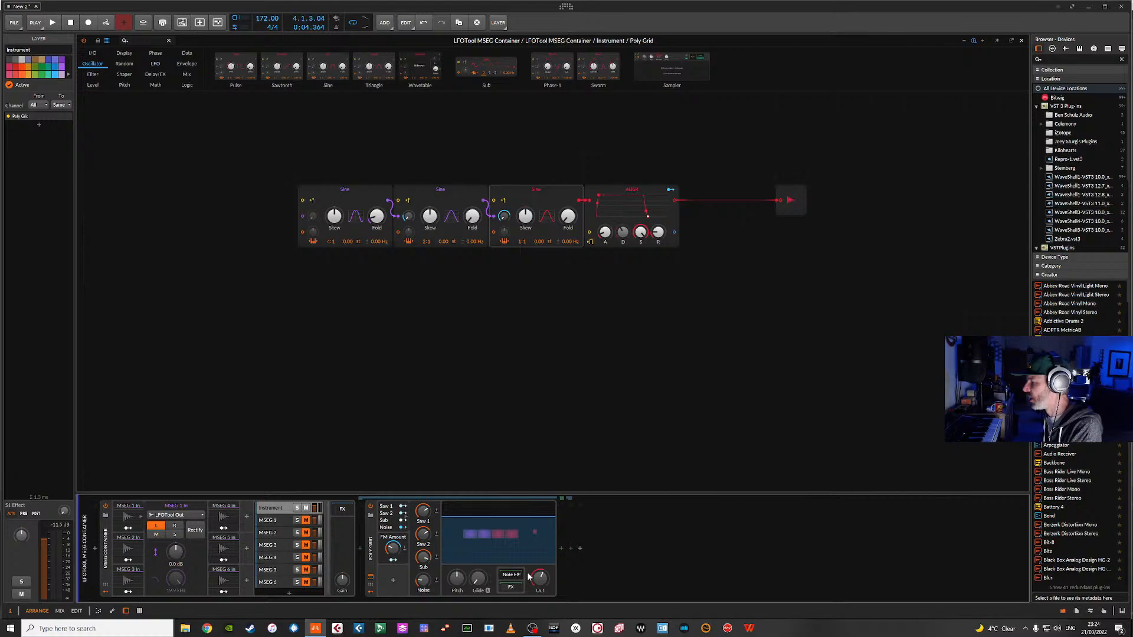
click(512, 587)
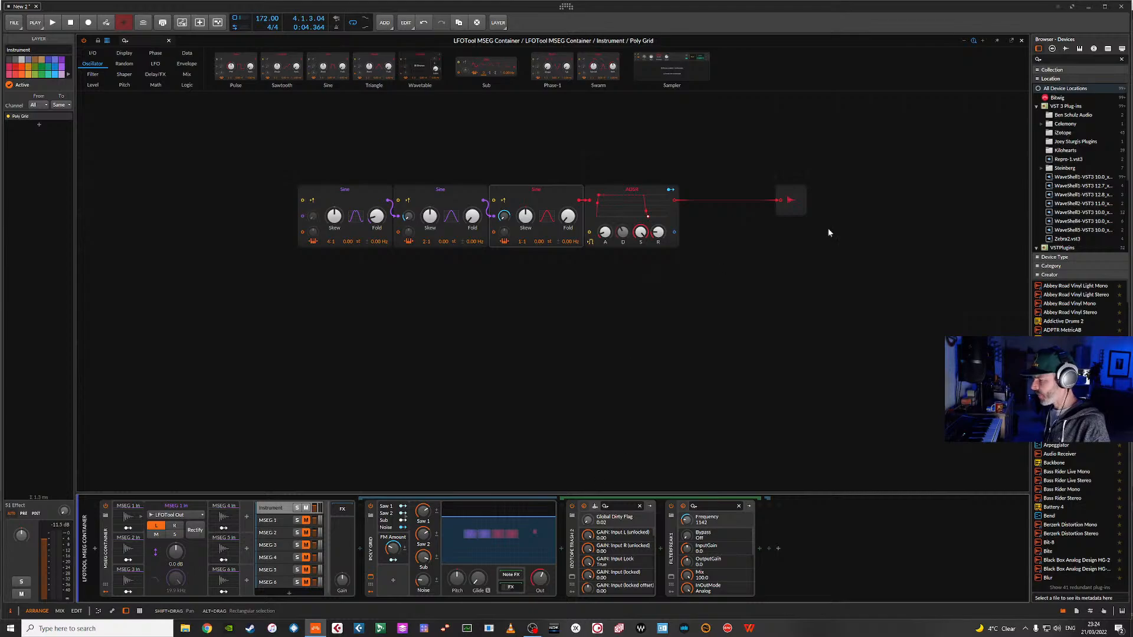
- Replace the third Sine oscillator in the Poly Grid with a Phase-1 oscillator and audition it
click(122, 54)
click(126, 65)
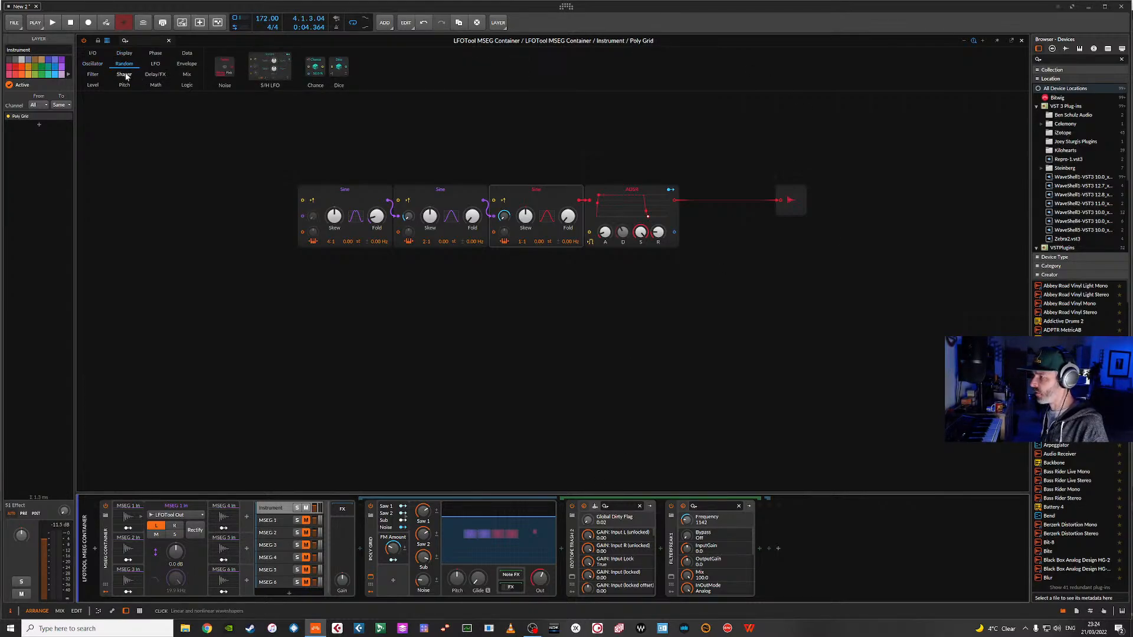
click(129, 76)
click(125, 85)
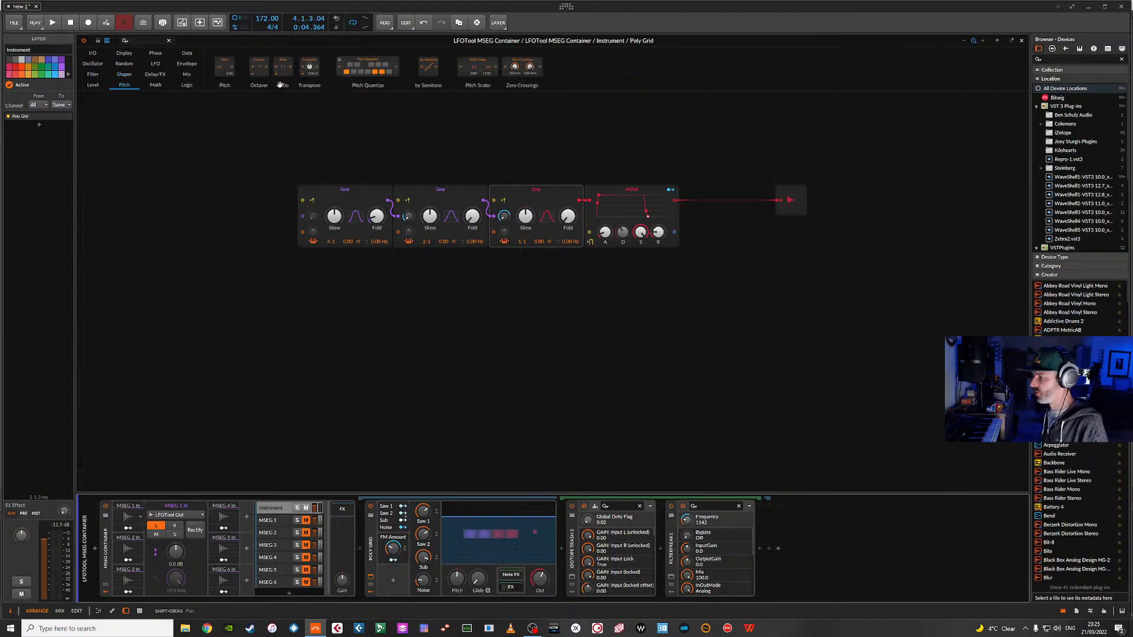
click(91, 53)
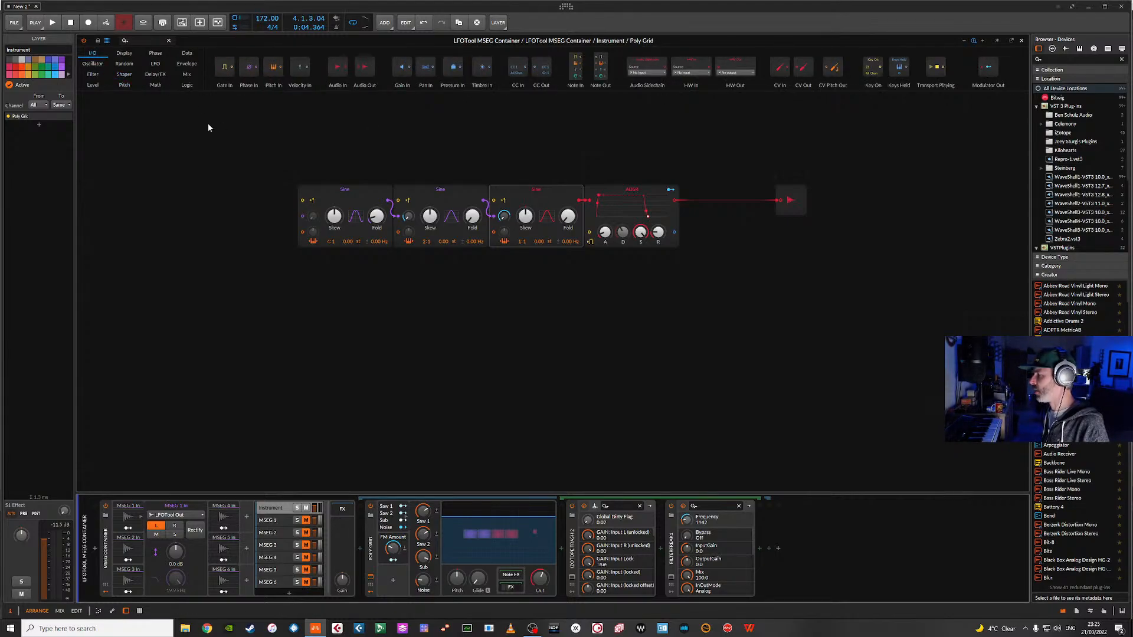
click(93, 63)
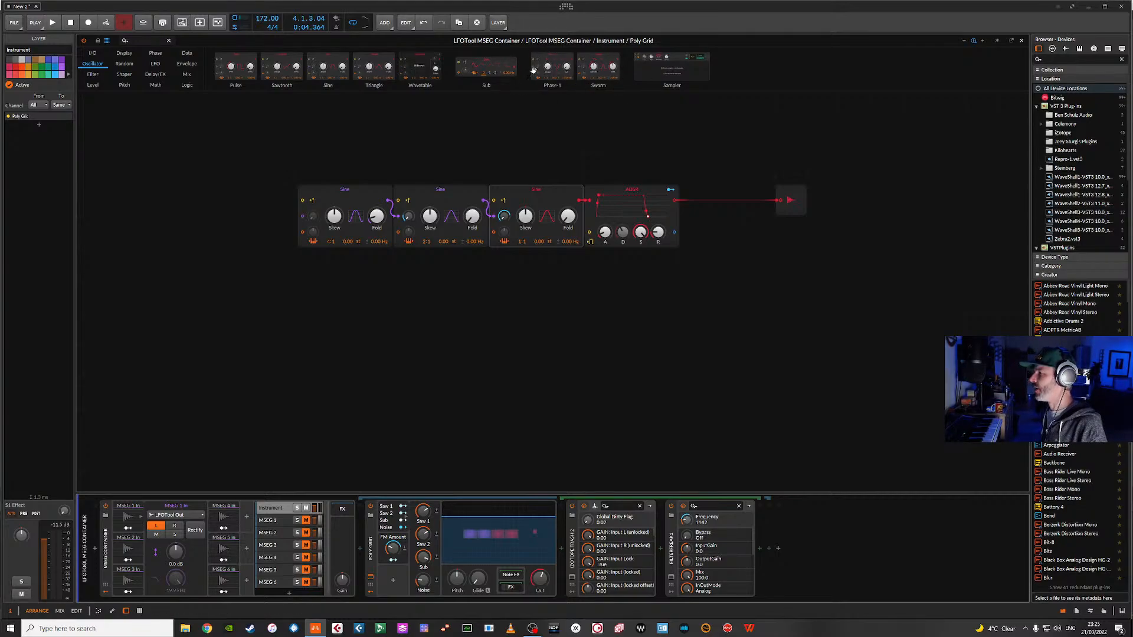
click(513, 216)
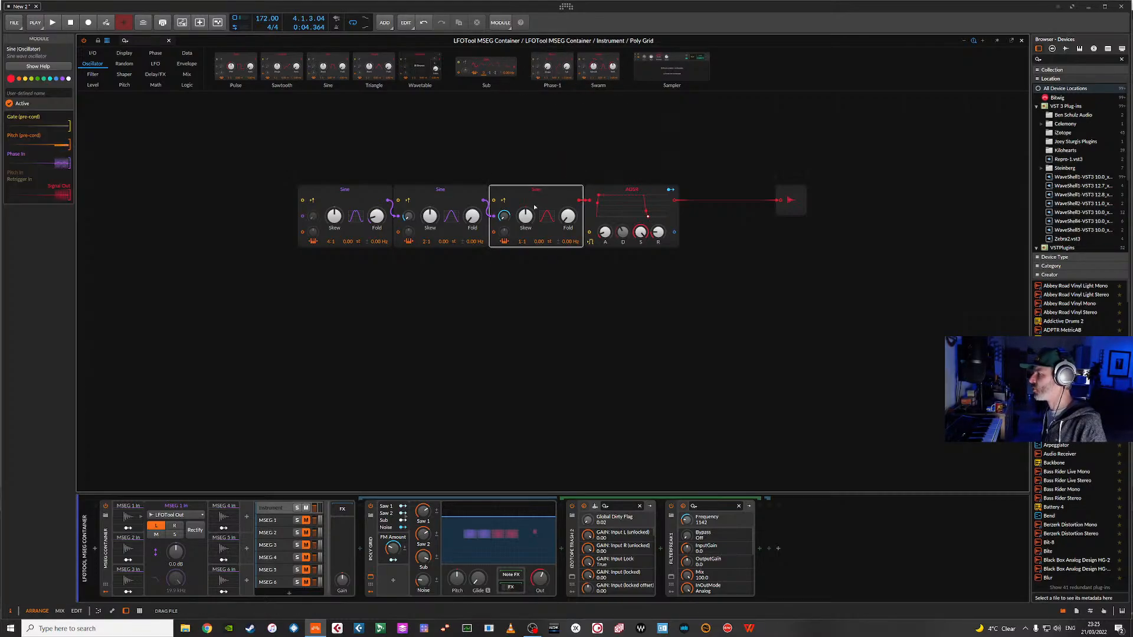
drag(553, 66, 512, 216)
key(space)
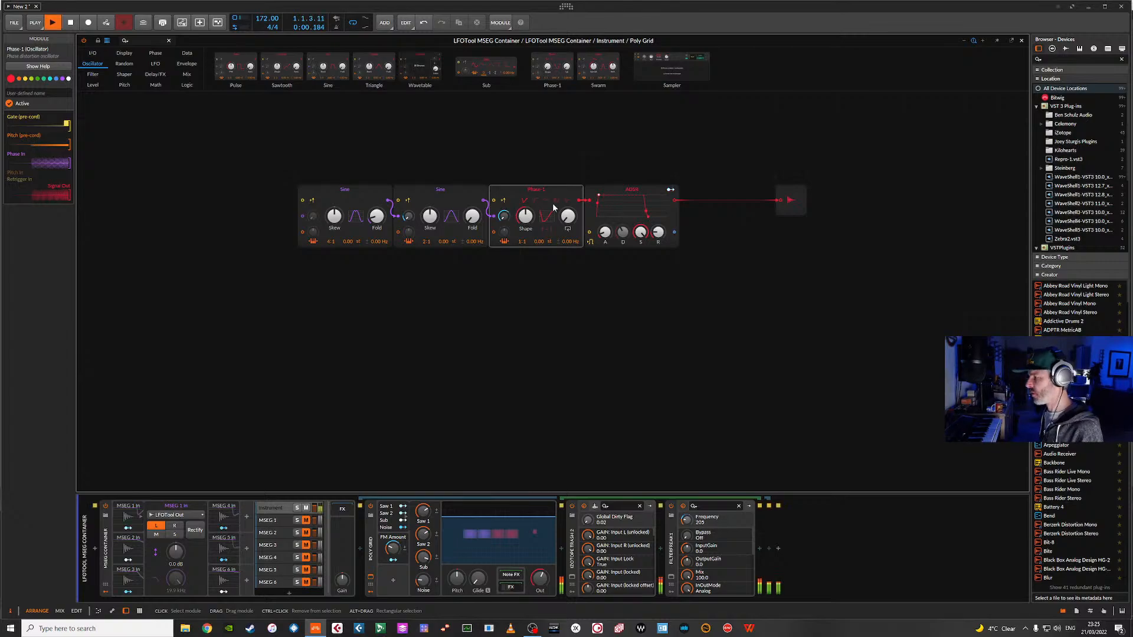
key(space)
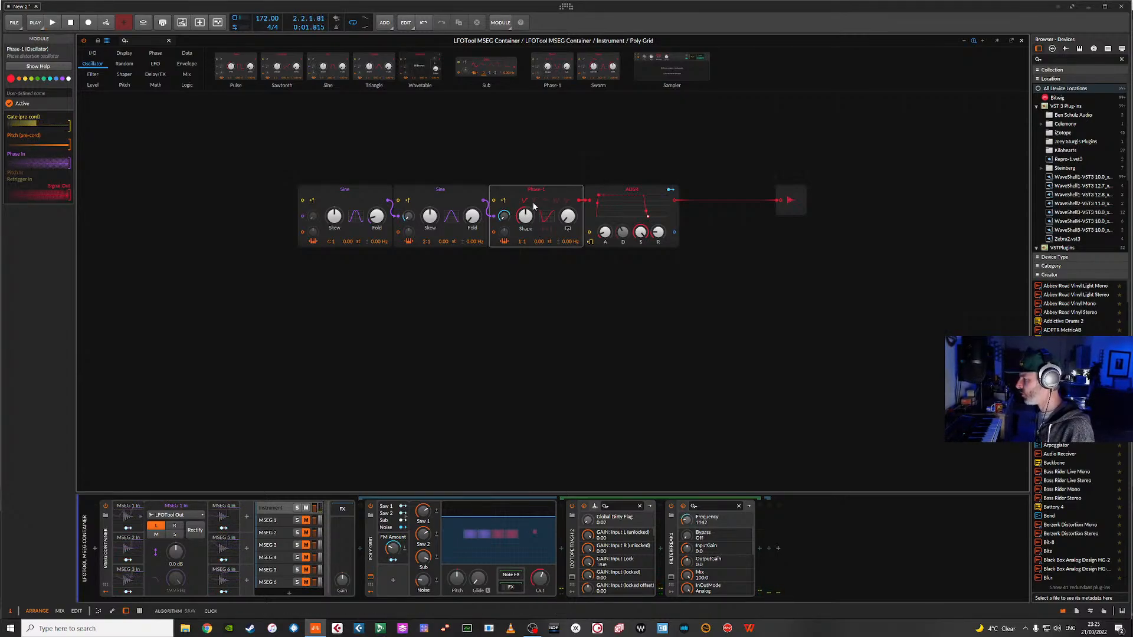
- Try different Shape, feedback and algorithm settings on the Phase-1 oscillator while auditioning the patch
drag(526, 217, 568, 213)
key(space)
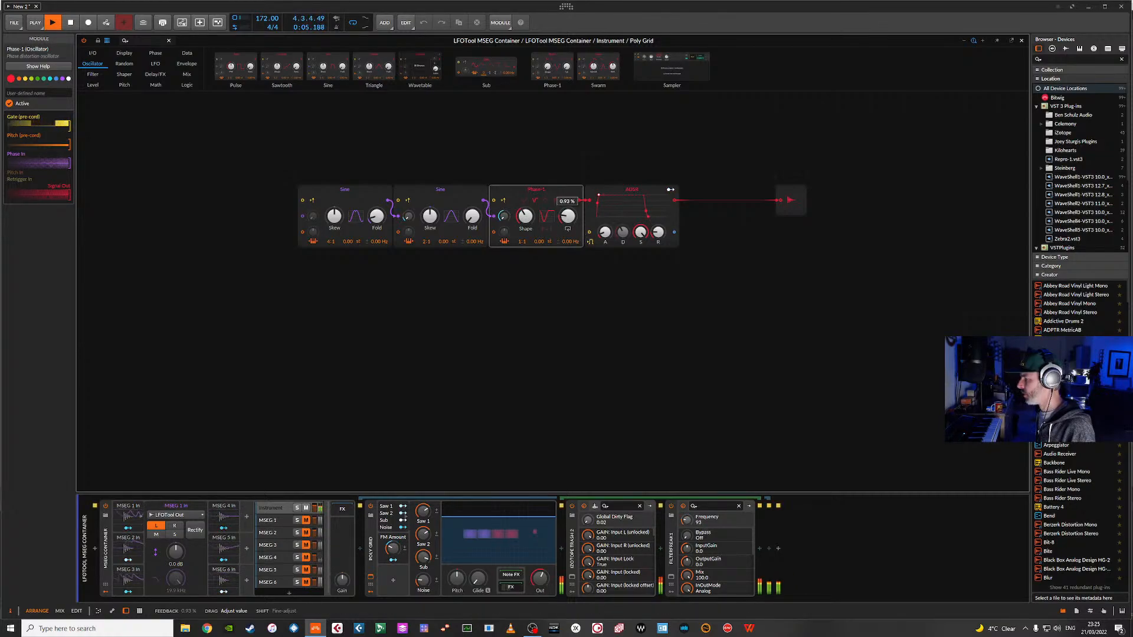
click(544, 202)
drag(568, 216, 525, 216)
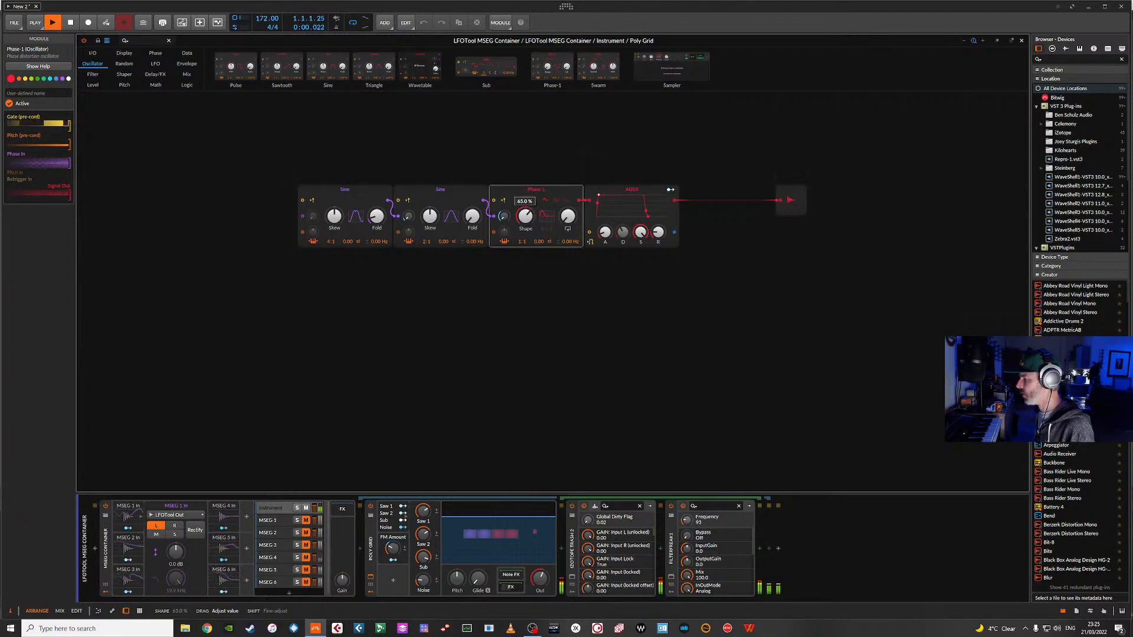
mouse_move(526, 217)
mouse_down()
mouse_move(525, 207)
mouse_move(525, 236)
mouse_up()
key(space)
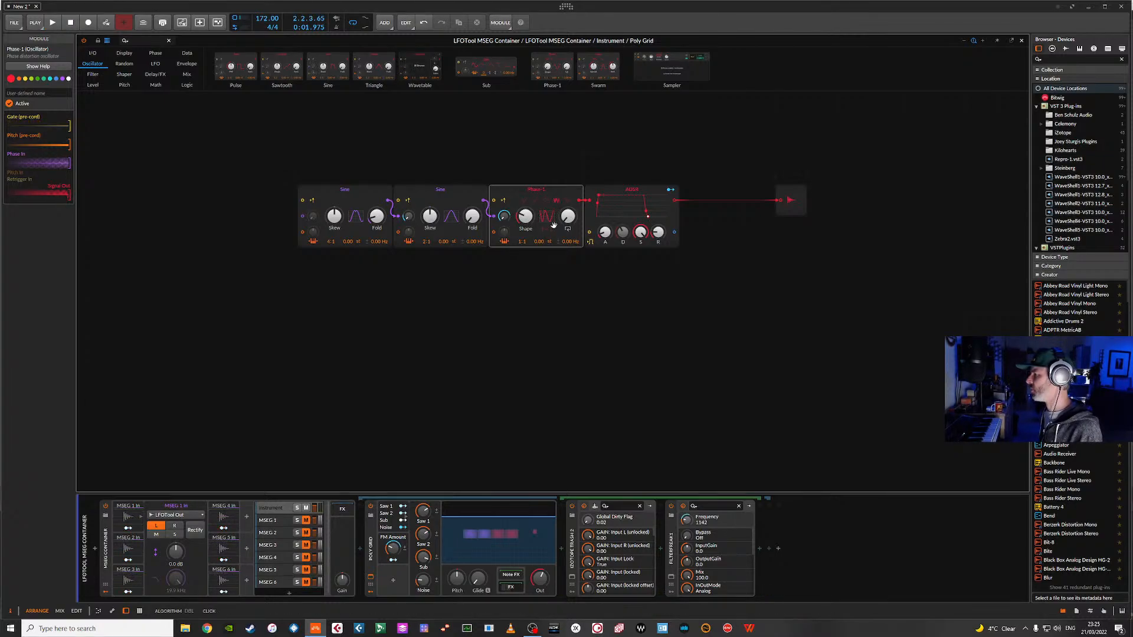
key(space)
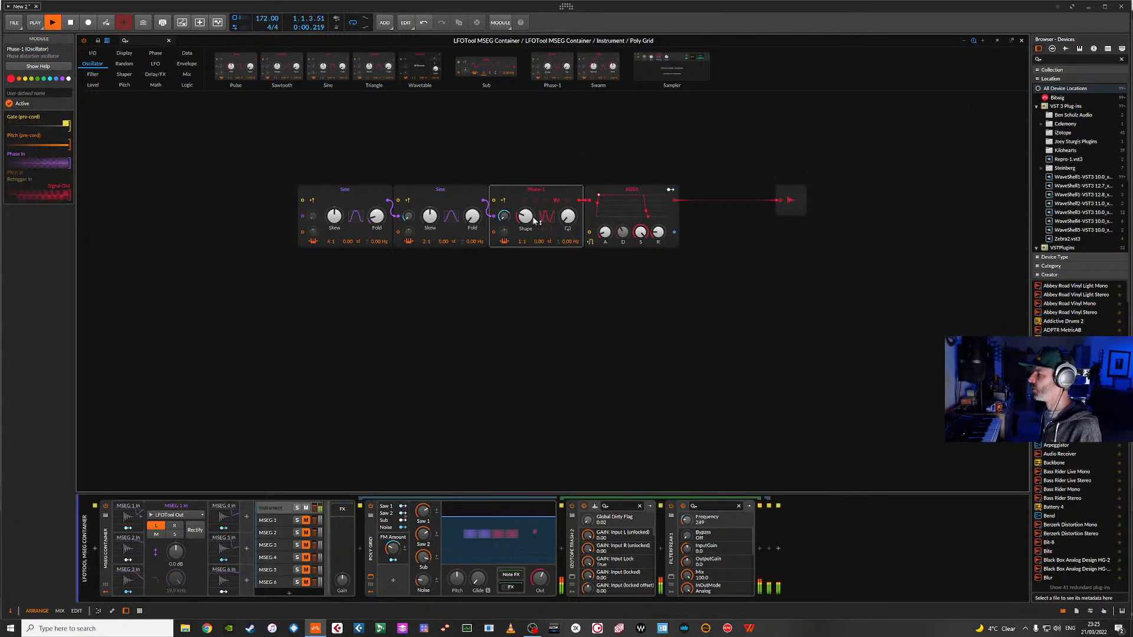
key(space)
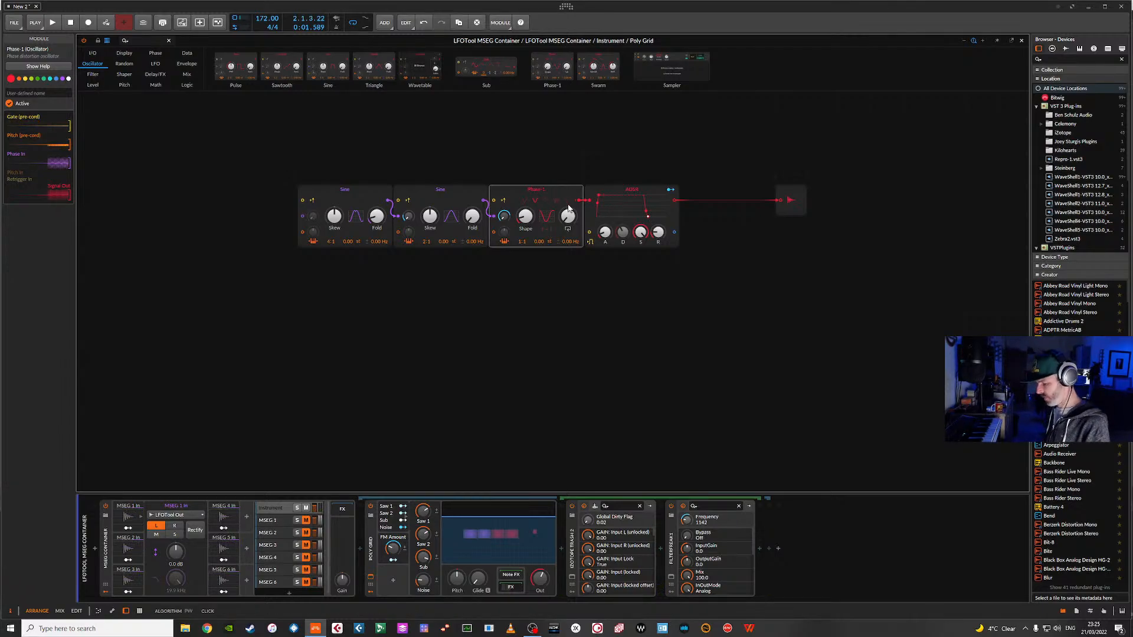
- Delete the Phase-1 oscillator and remove the whole Poly Grid device from the Instrument layer
key(Delete)
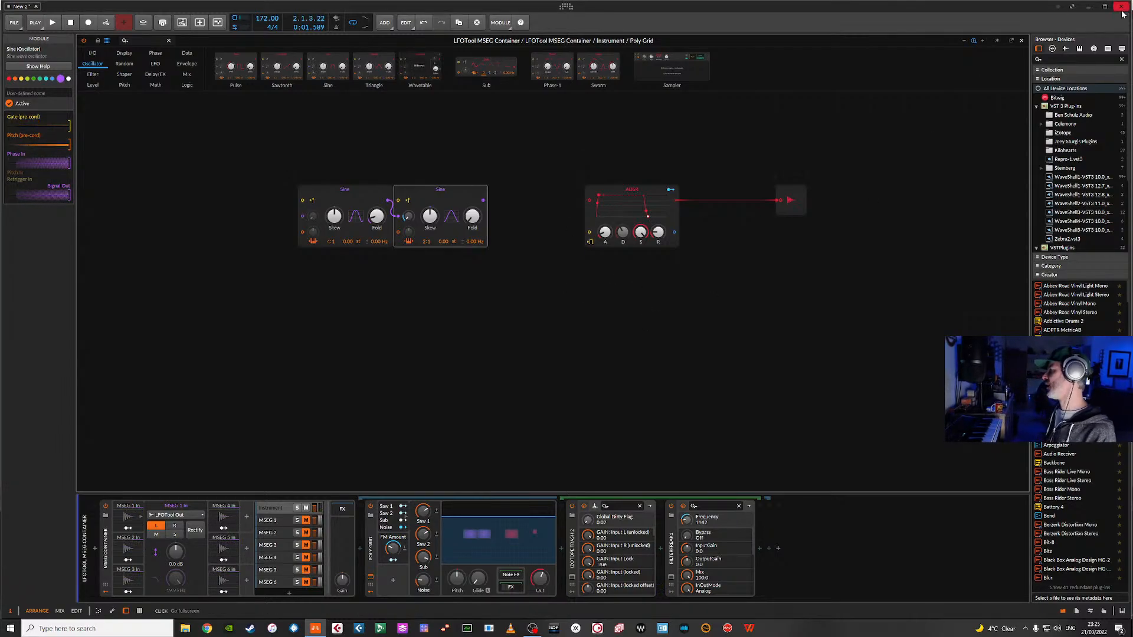
click(371, 552)
key(Delete)
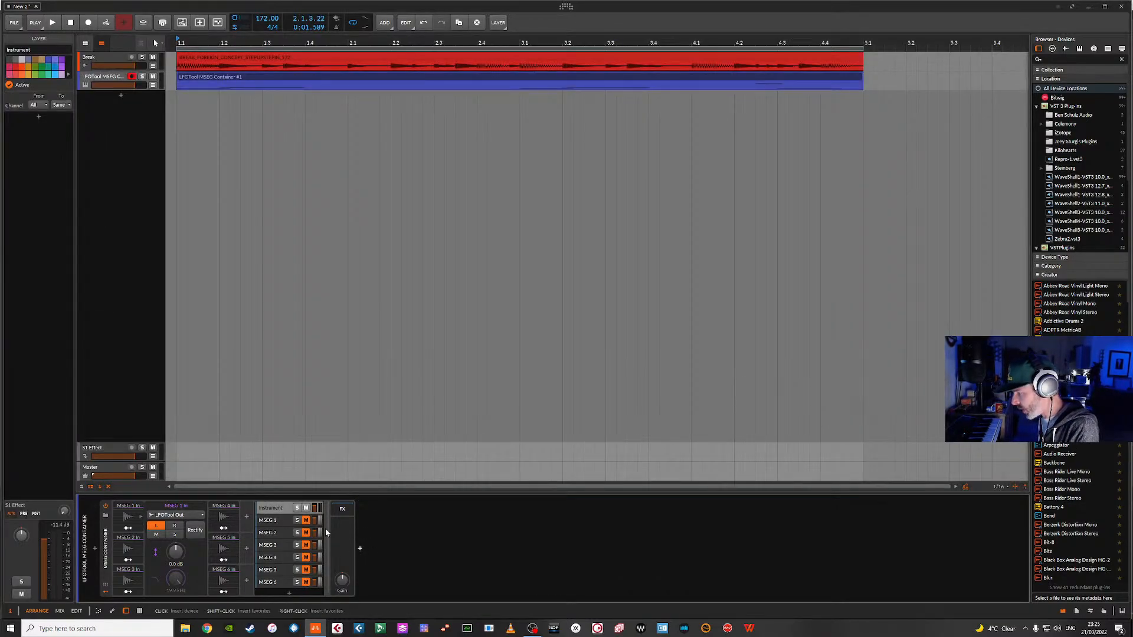
- Search the presets for "growl" and insert the Dirty FM Growler Poly Grid preset into the empty Instrument layer
click(360, 548)
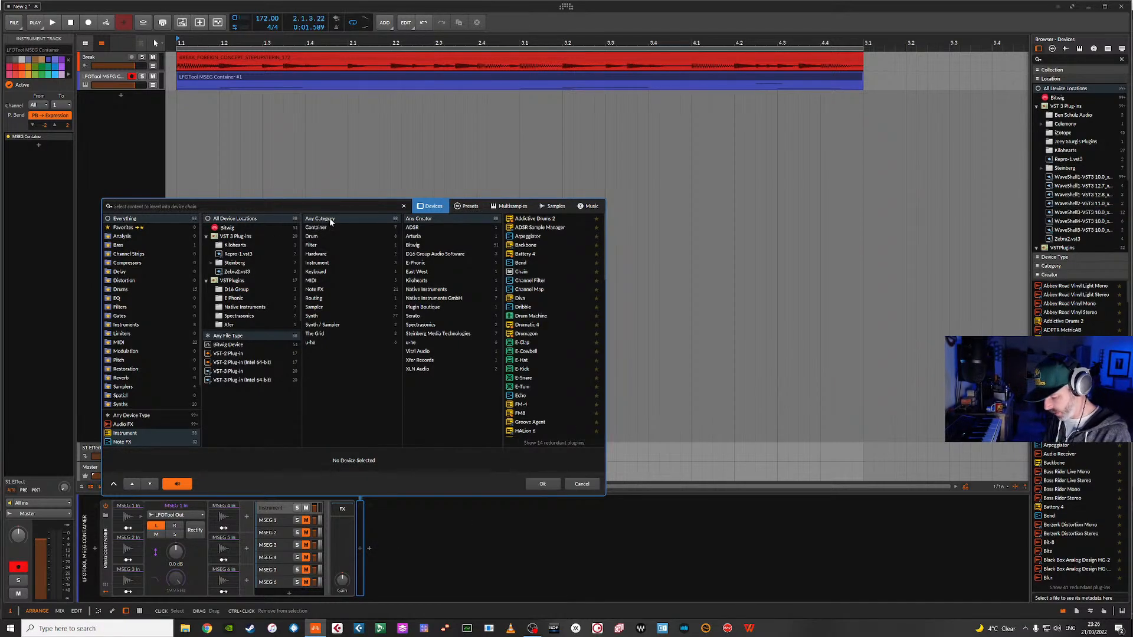
text(growl)
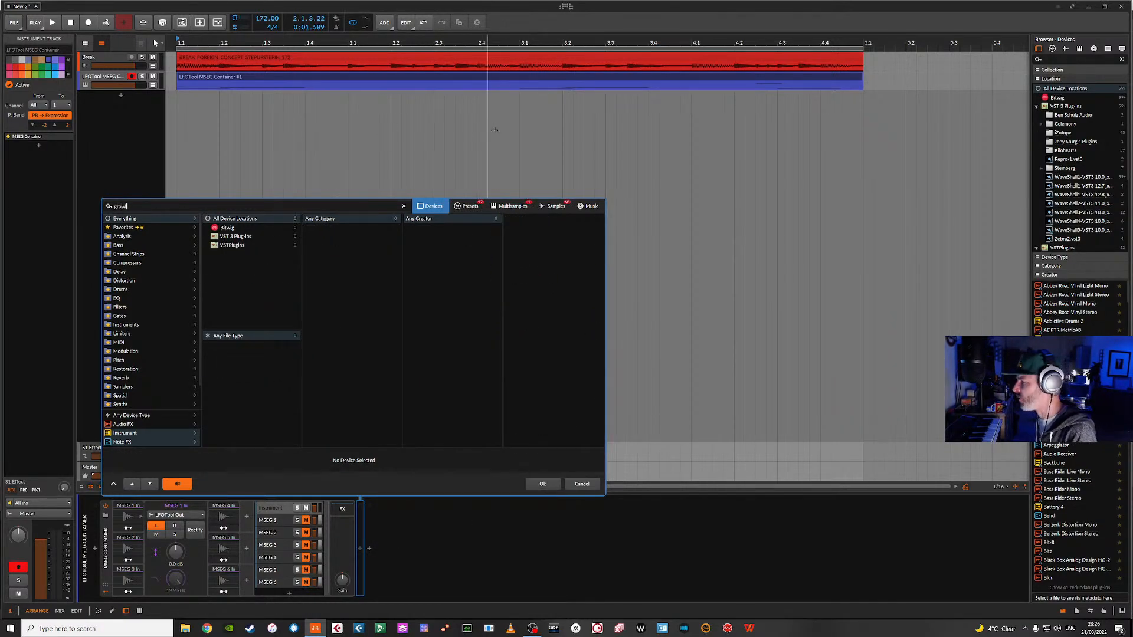
click(469, 207)
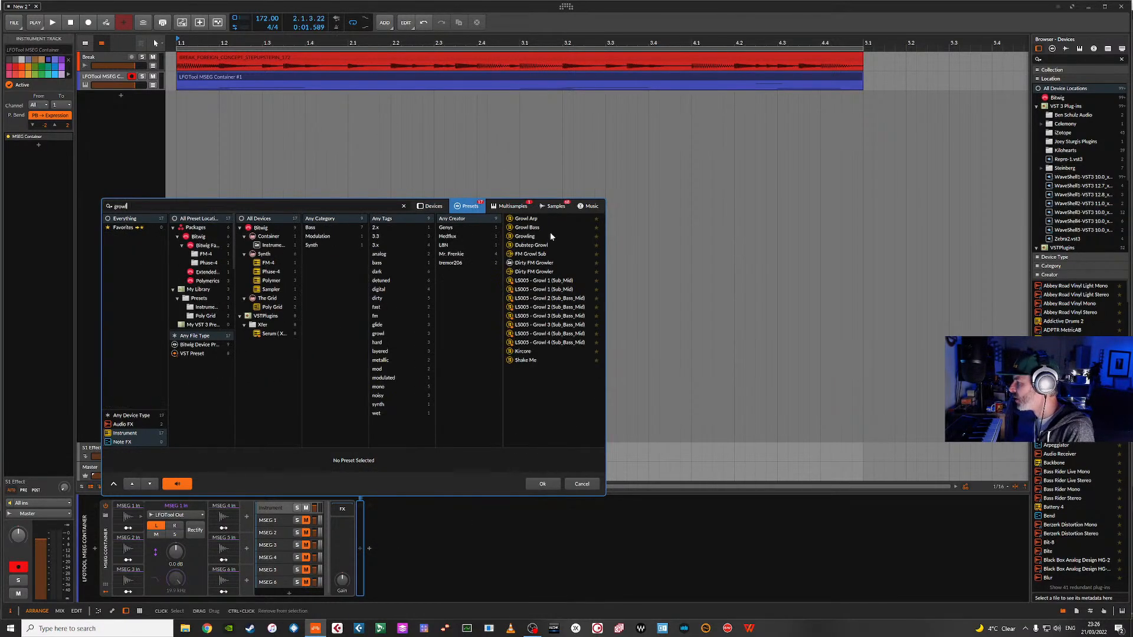
double_click(529, 273)
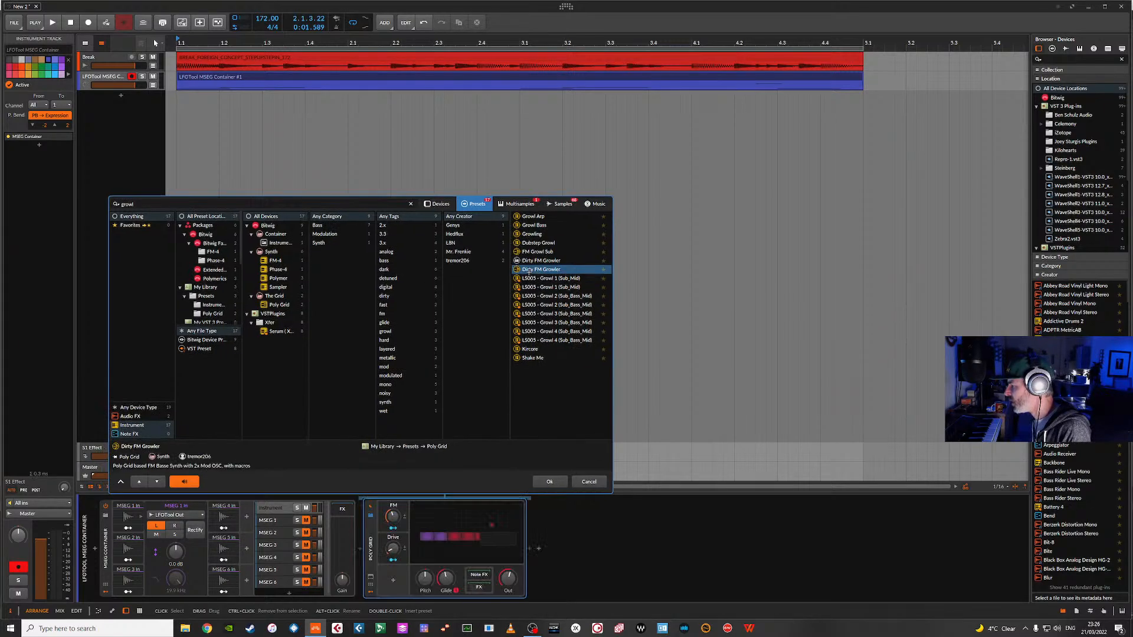
- Apply MSEG 1 In modulation to the FM macro of Dirty FM Growler and audition it with playback
key(space)
key(space)
key(space)
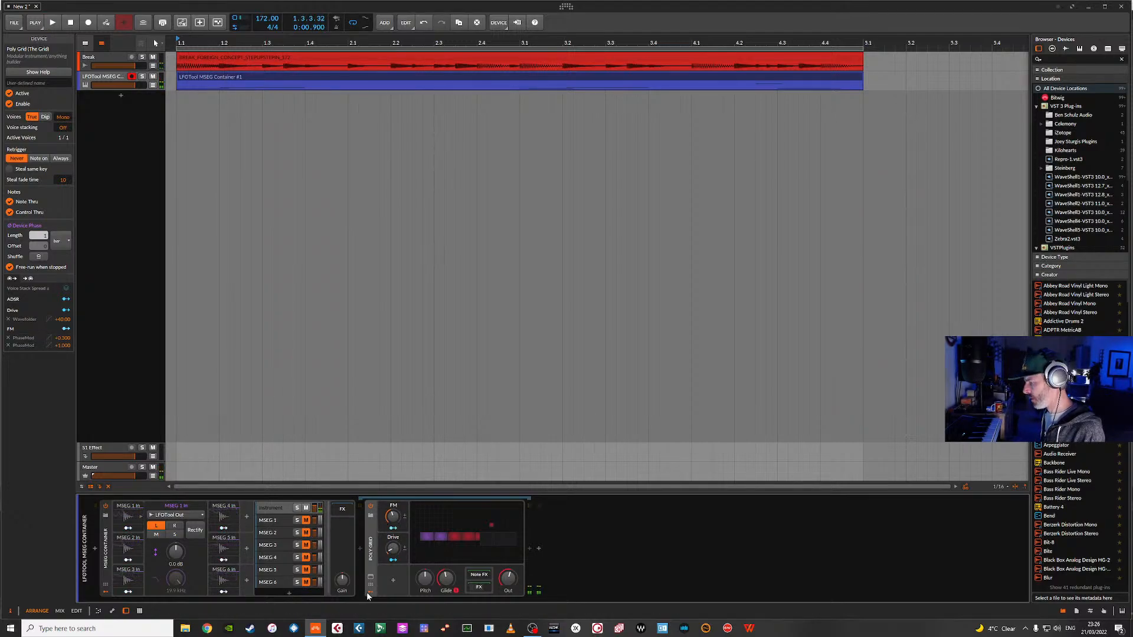
key(space)
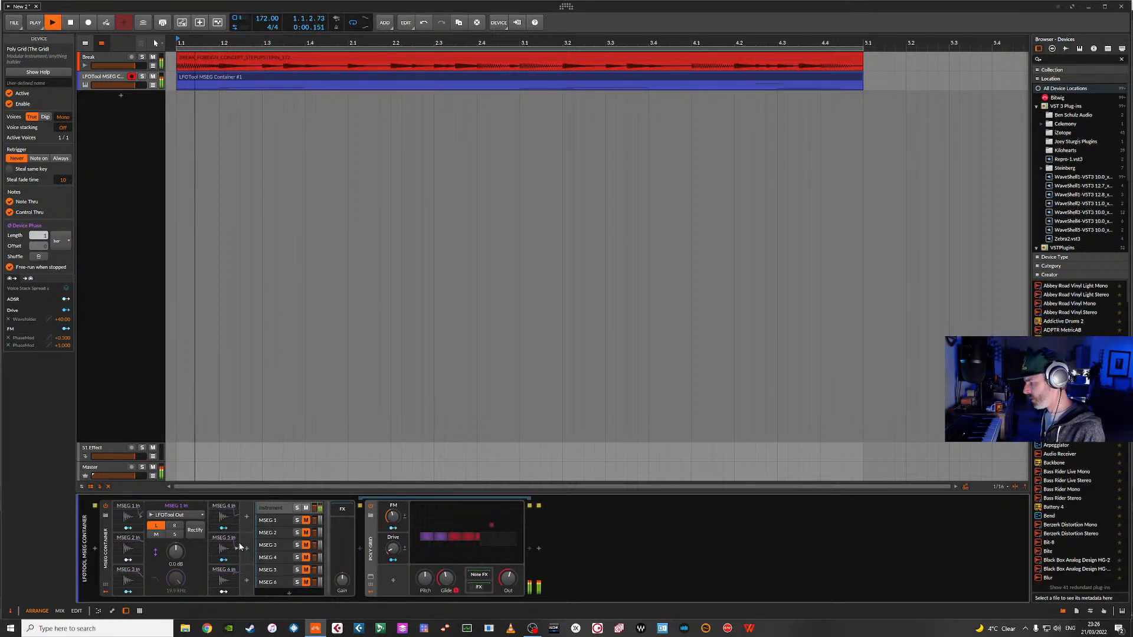
key(space)
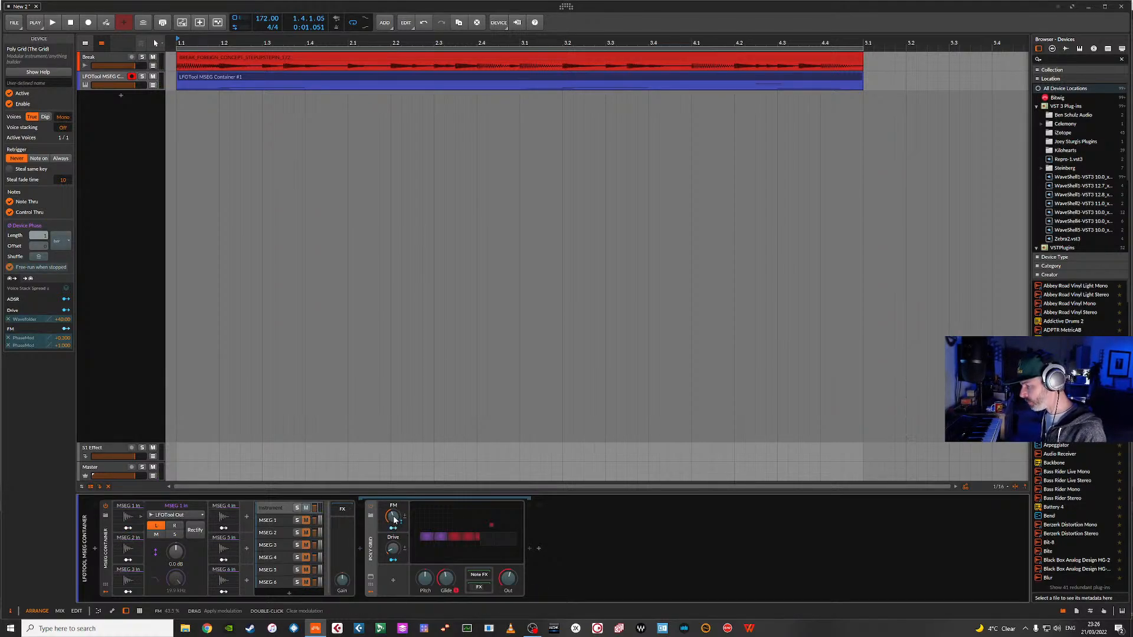
key(space)
drag(393, 517, 393, 537)
key(space)
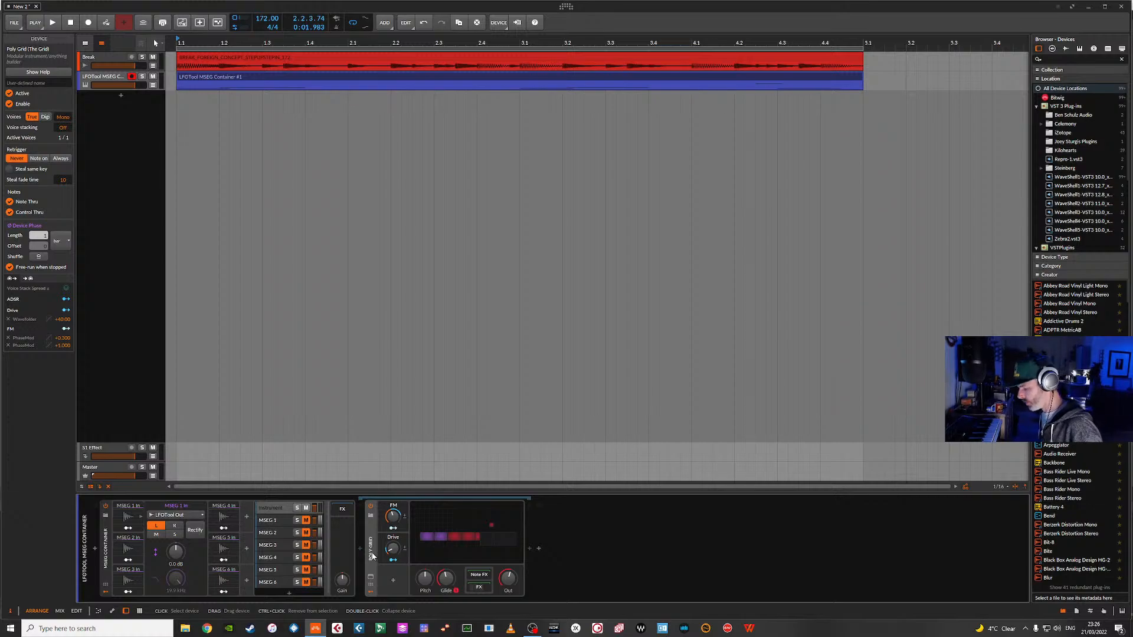
- Delete the Dirty FM Growler device from the Instrument layer and select the LFOTool MSEG Container clip in the arrangement
key(Delete)
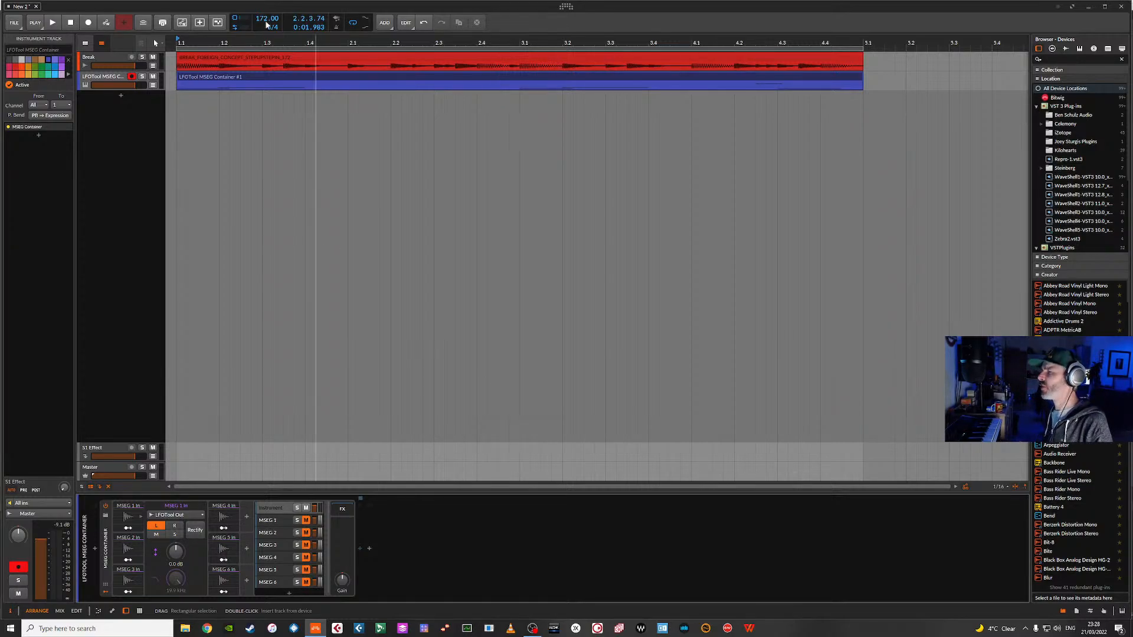
click(274, 79)
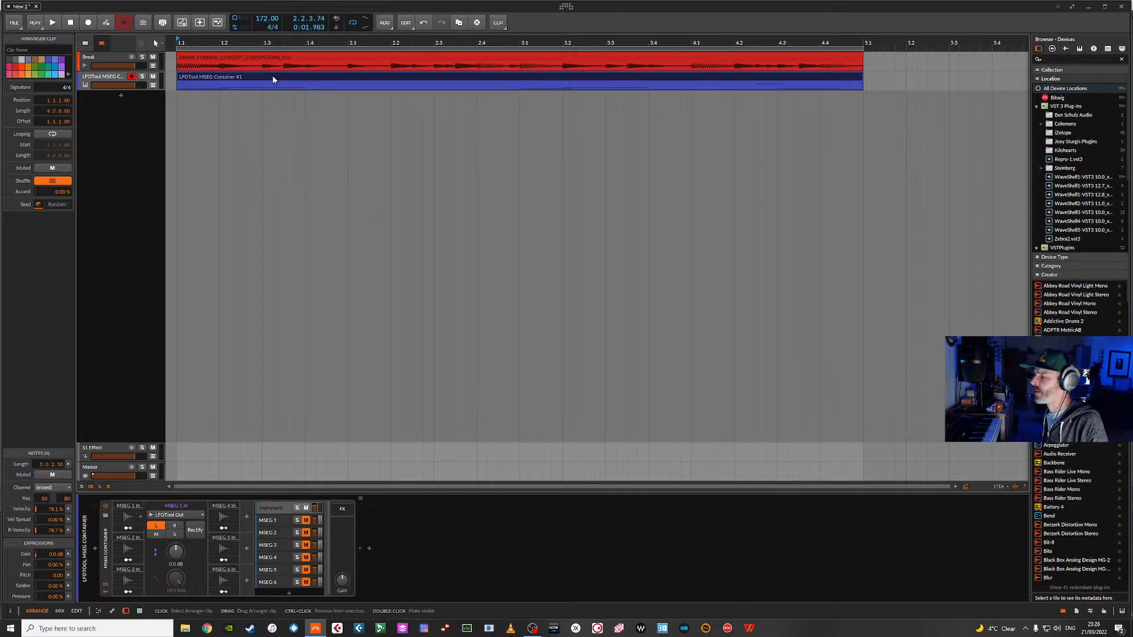
- Open the LFOTool MSEG Container clip in the note editor, check its first E0 and F0 notes, and enlarge the editor area
double_click(272, 76)
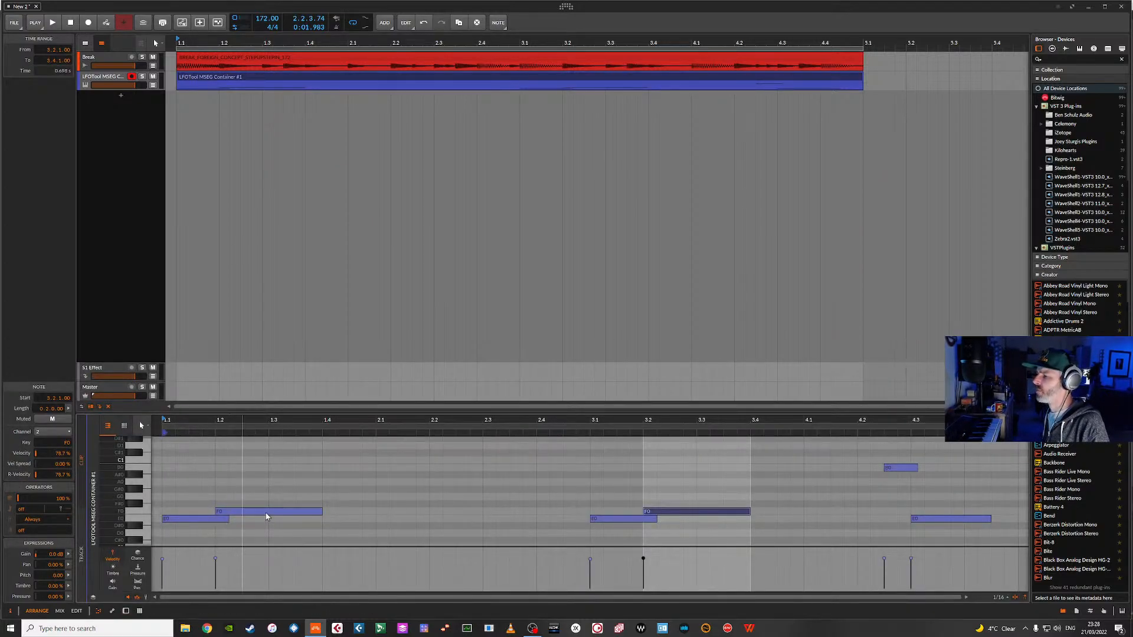
click(191, 522)
click(247, 511)
click(224, 521)
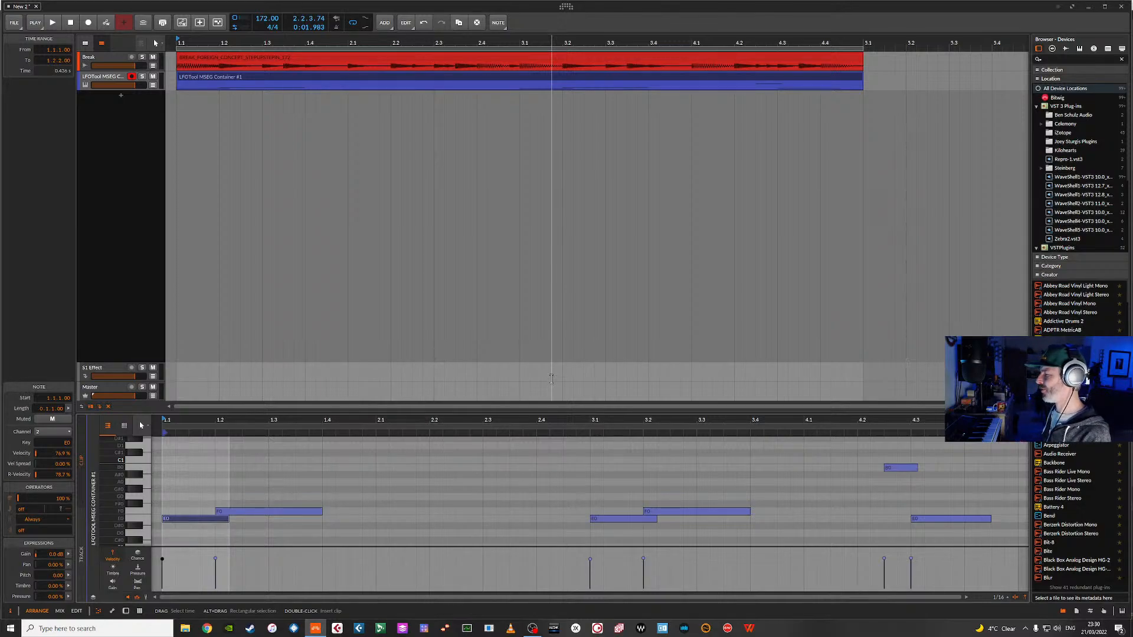
click(542, 83)
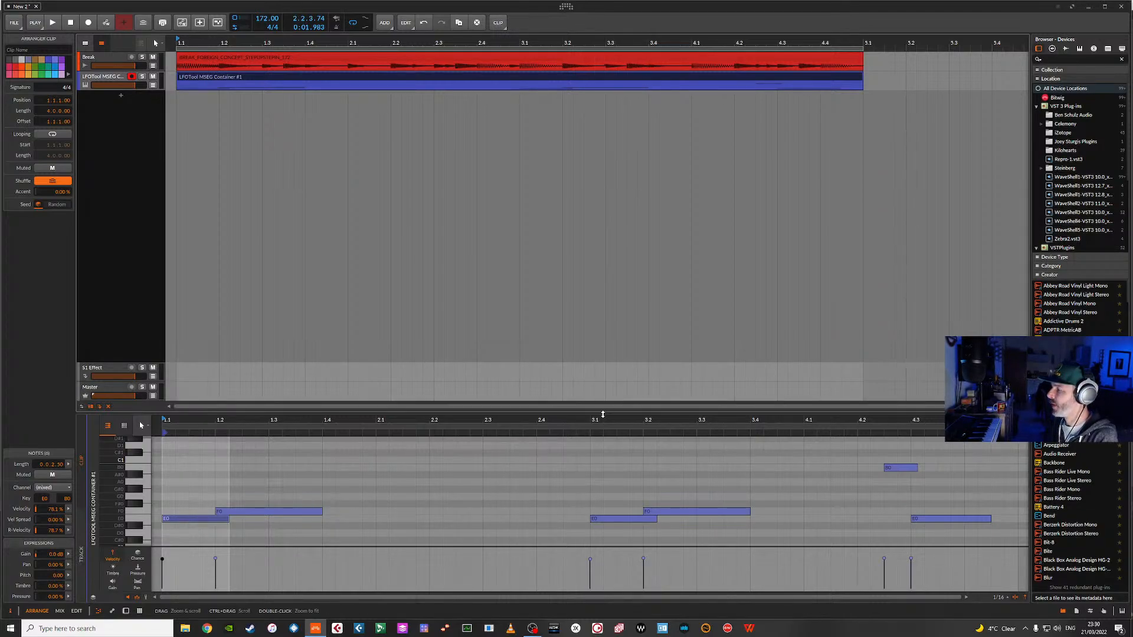
drag(589, 412, 595, 284)
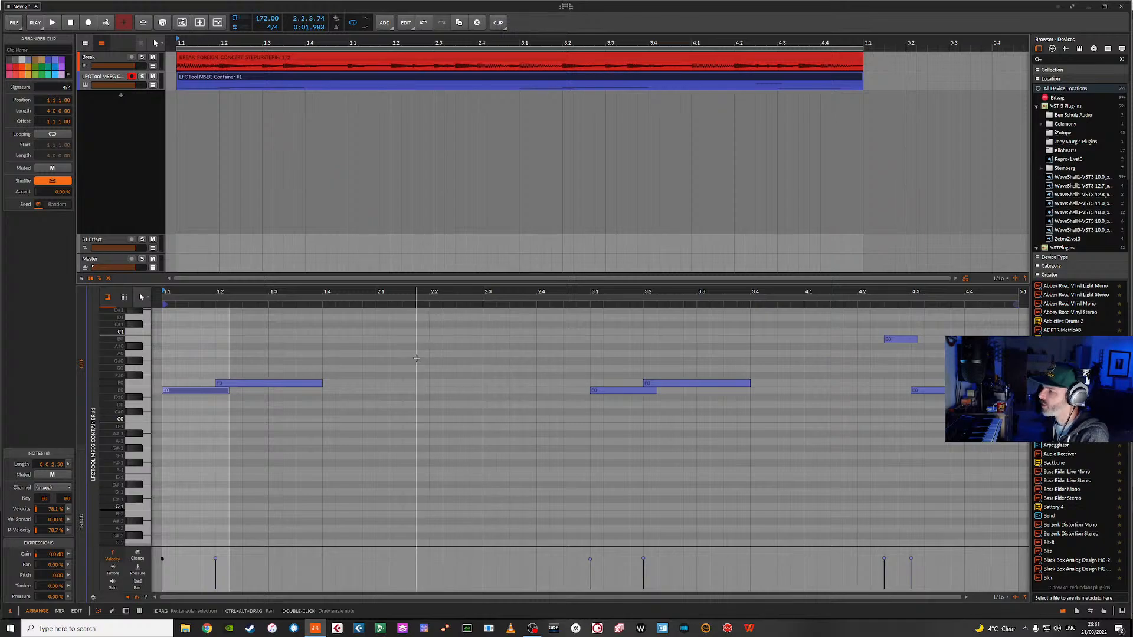
- Examine the E0 trigger notes and overlapping F0 notes across the clip by selecting each and auditioning with playback
click(211, 391)
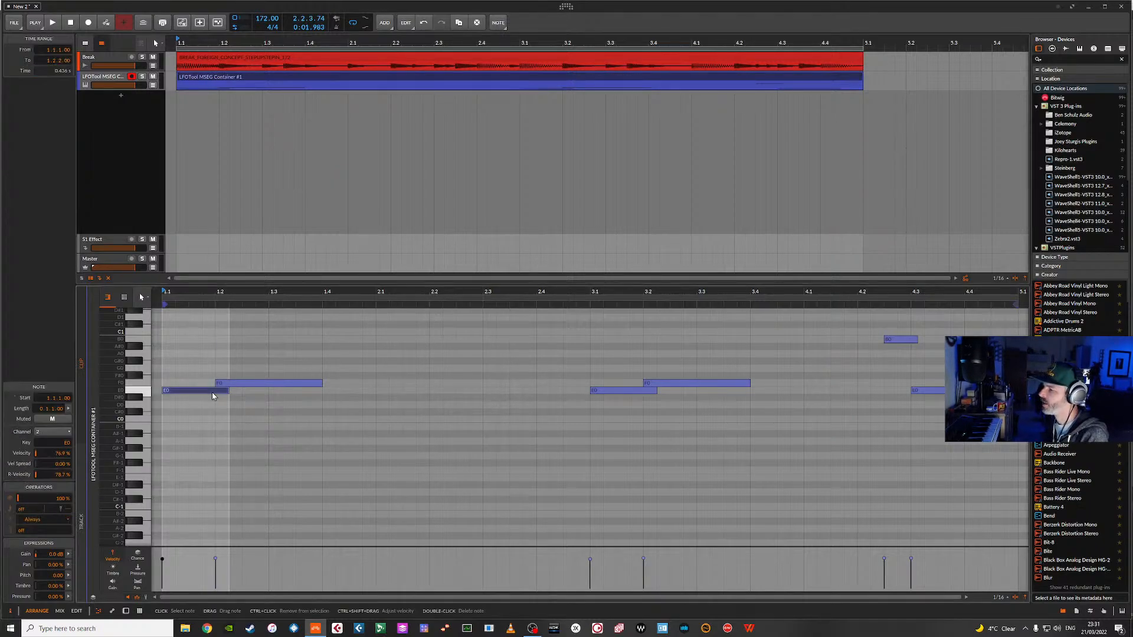
click(628, 390)
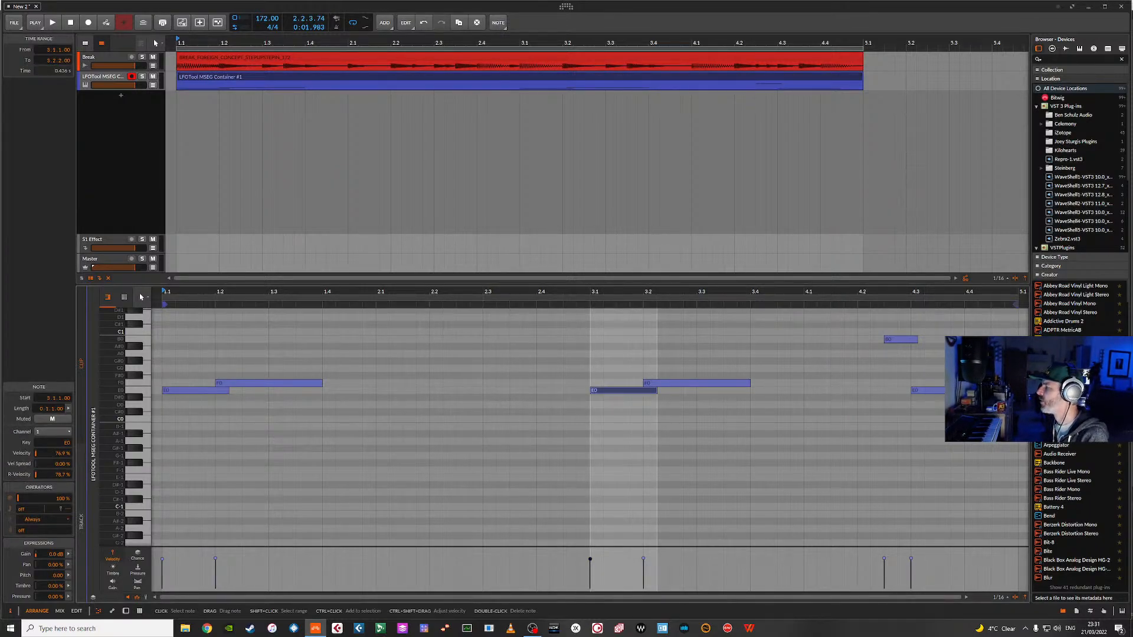
click(936, 391)
click(224, 391)
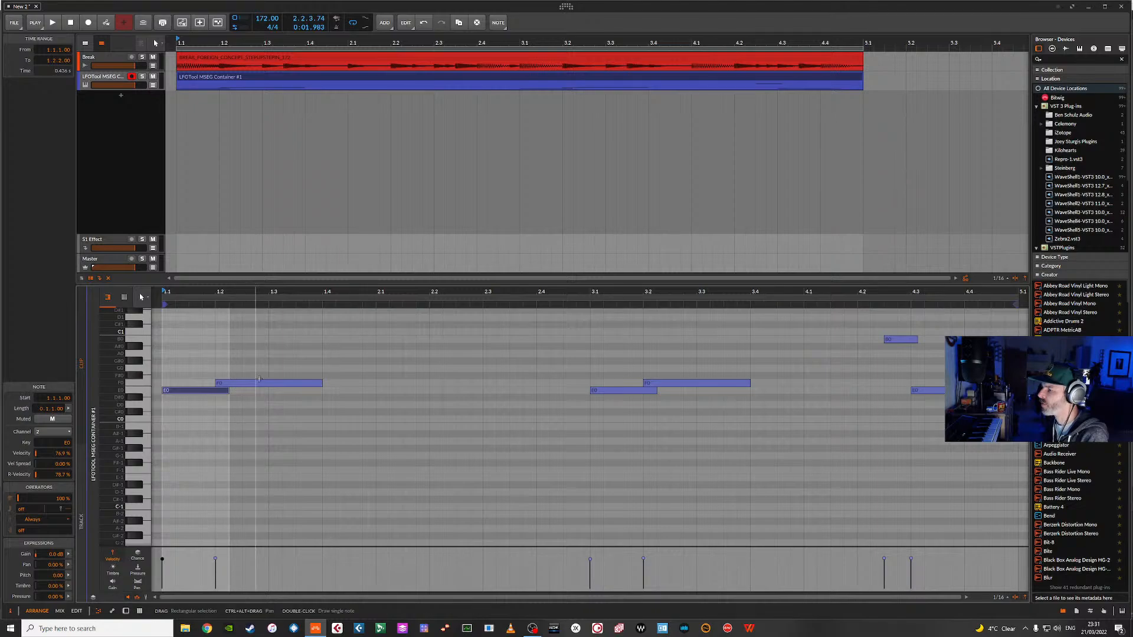
click(259, 386)
click(202, 391)
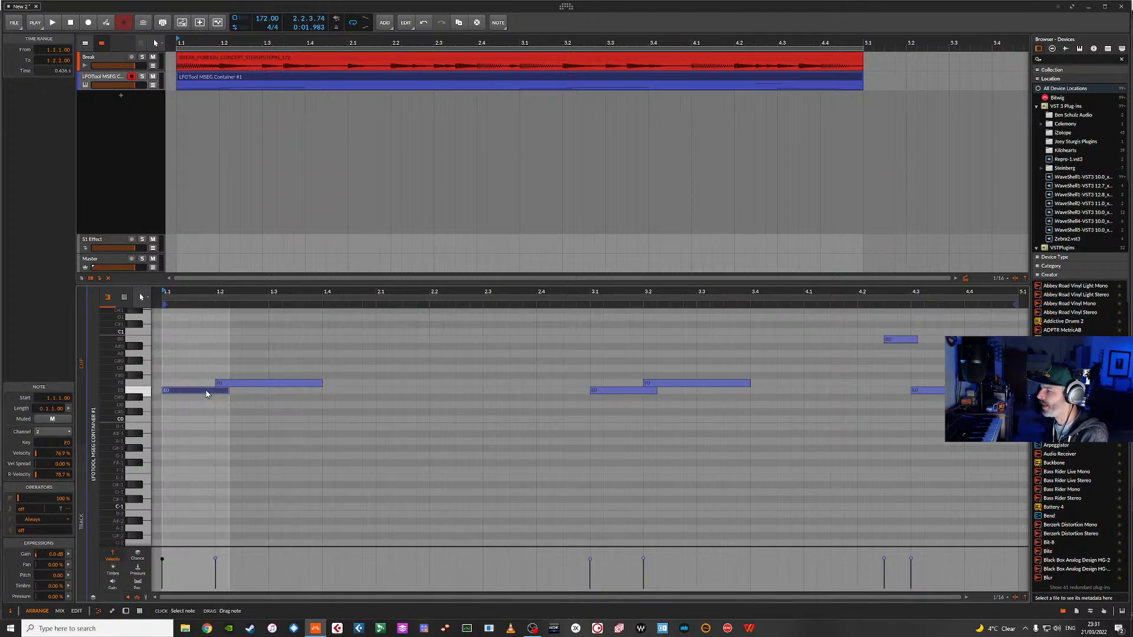
click(622, 390)
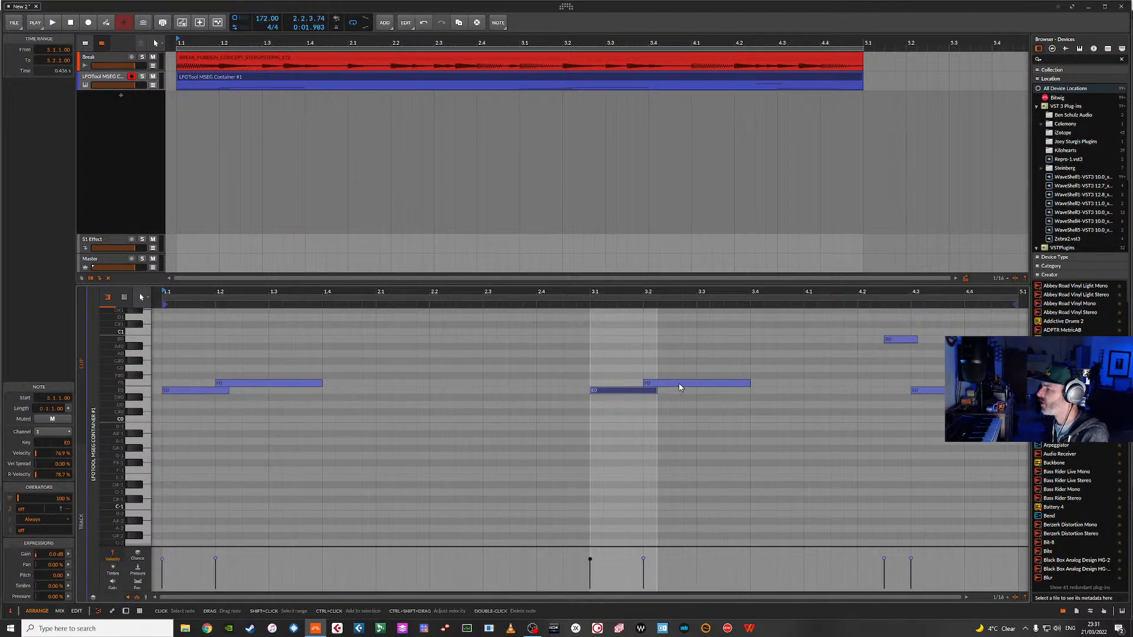
key(space)
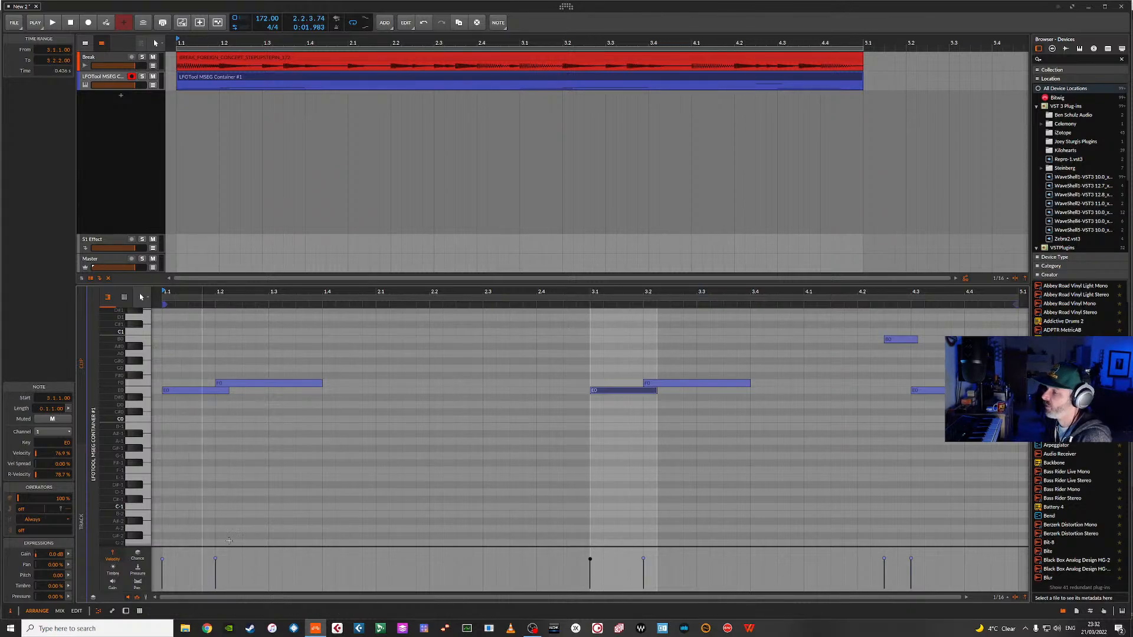
click(179, 399)
click(168, 391)
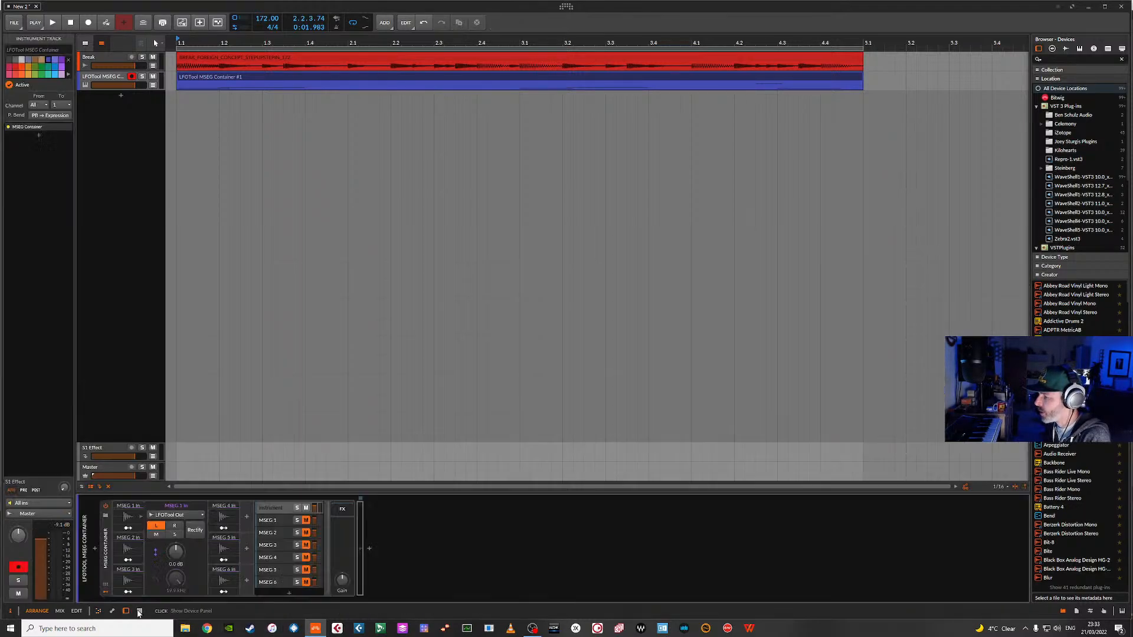
- Show the MSEG 1 device chain and set its Note Filter's key range to E0–E0 and minimum velocity to 127
click(125, 611)
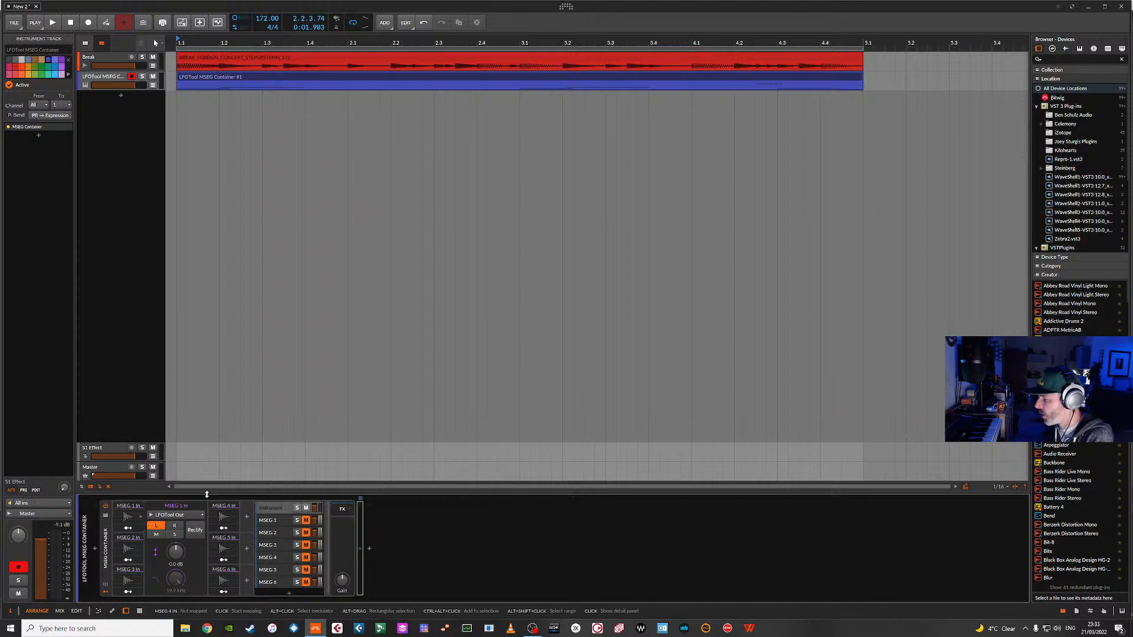
click(267, 522)
click(370, 539)
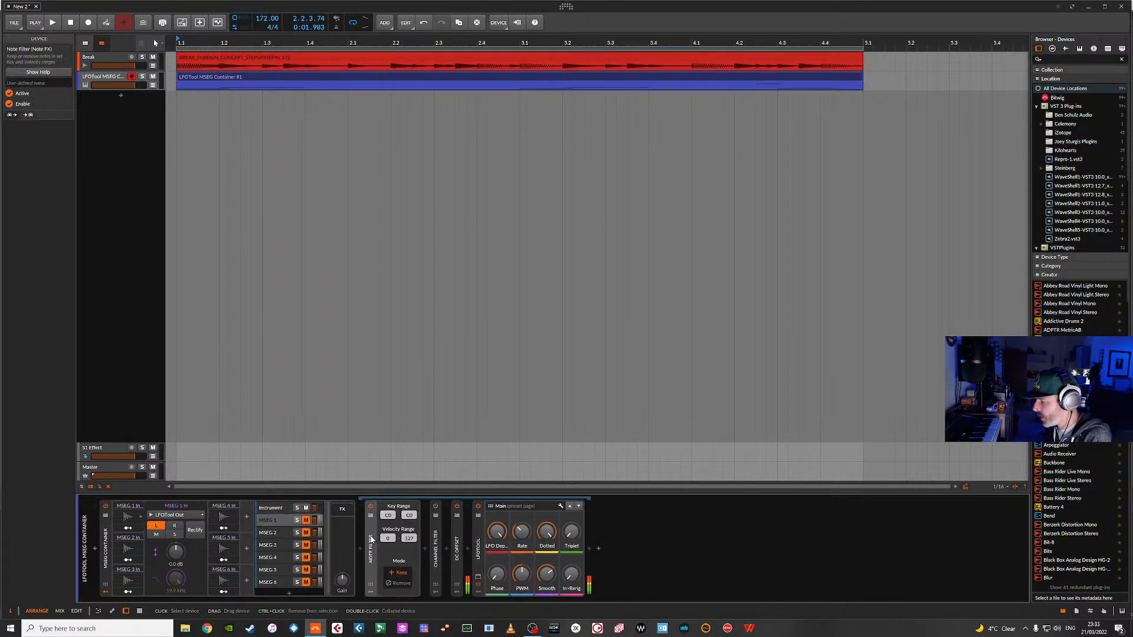
drag(387, 515, 412, 512)
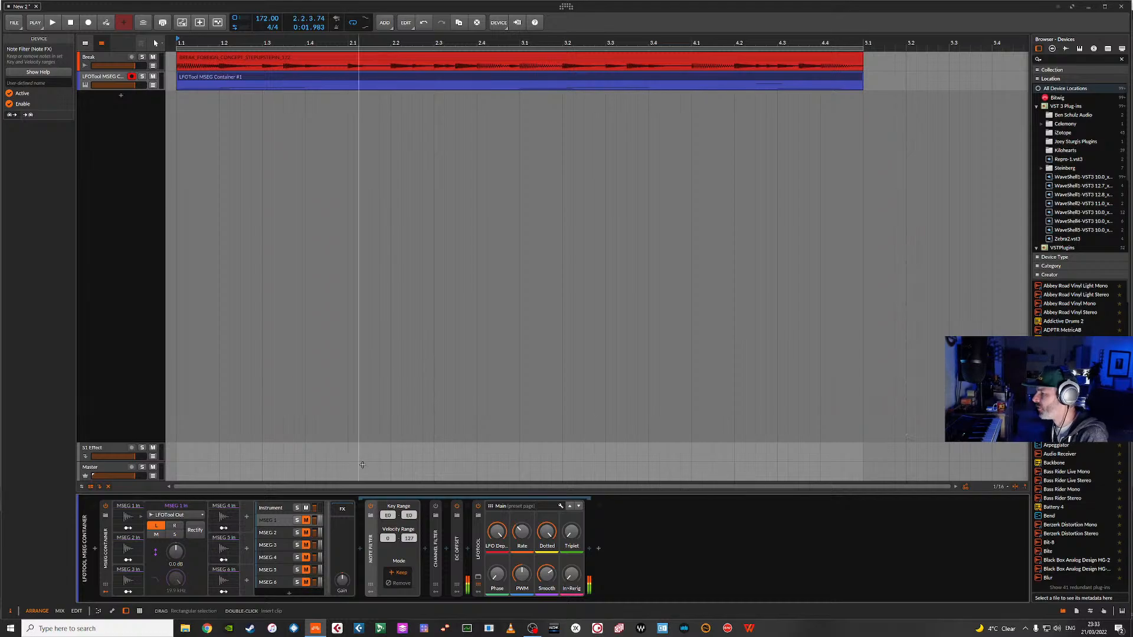
drag(386, 541, 386, 535)
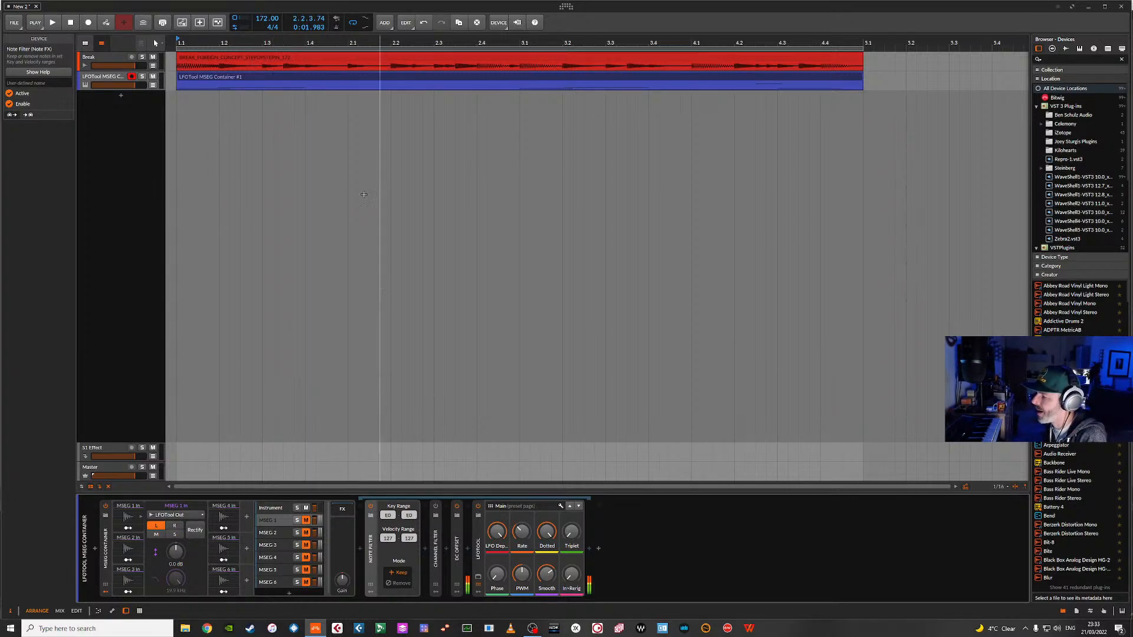
- Reopen the clip's notes, raise the first E0 note's velocity to 100 %, and lower it to about 78 %
double_click(261, 76)
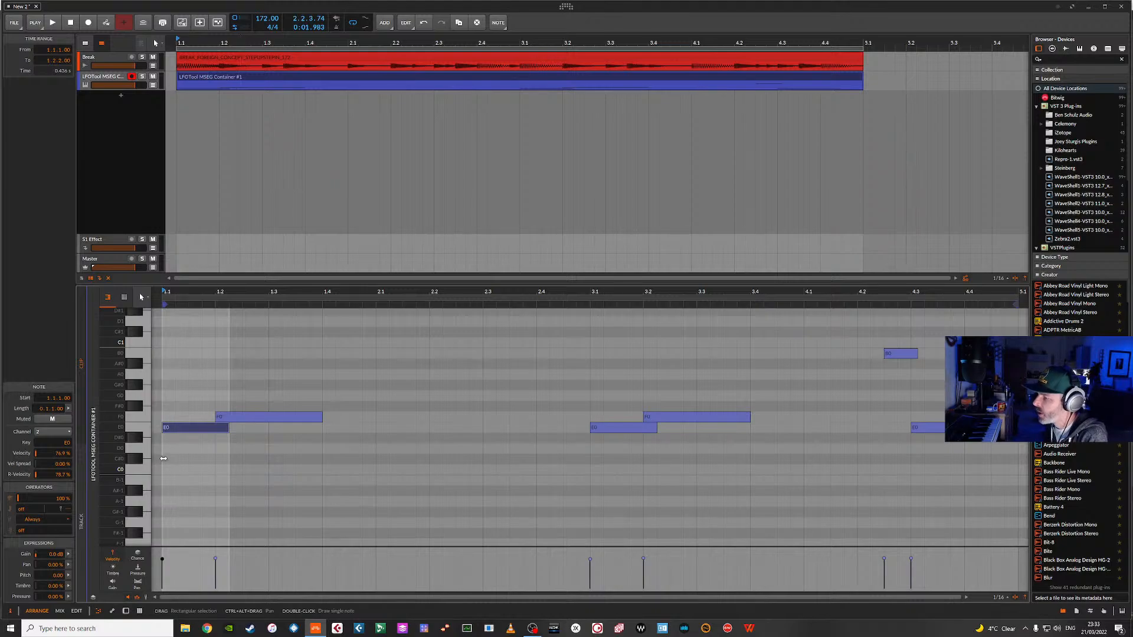
drag(162, 560, 163, 547)
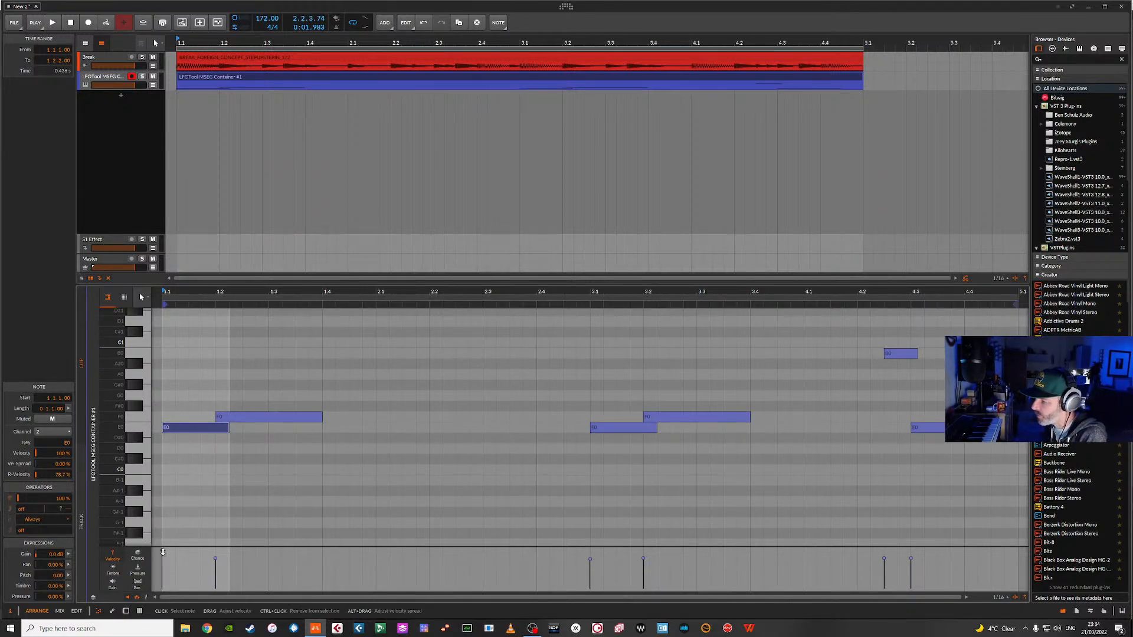
drag(163, 551, 163, 559)
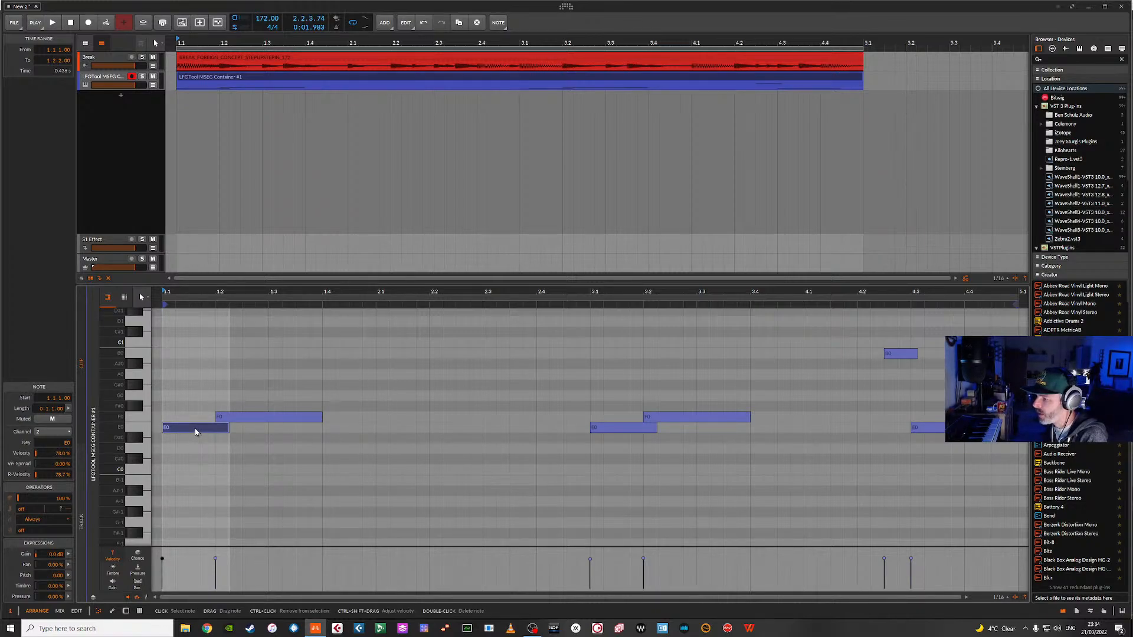
- Review the channel choices for the first E0 note and select channel 2
click(56, 432)
click(43, 444)
click(52, 434)
click(54, 444)
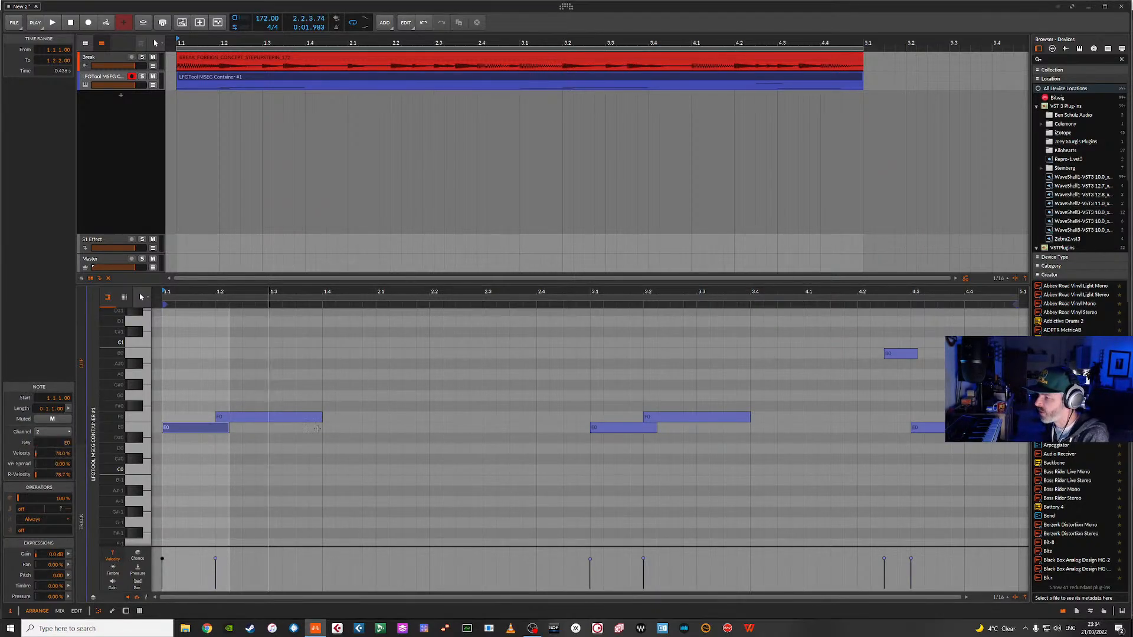
- Nudge the first E0 note repeatedly earlier and later in time, and move it back to the clip start at 1.1.1.00
click(263, 415)
key(Left)
key(Right)
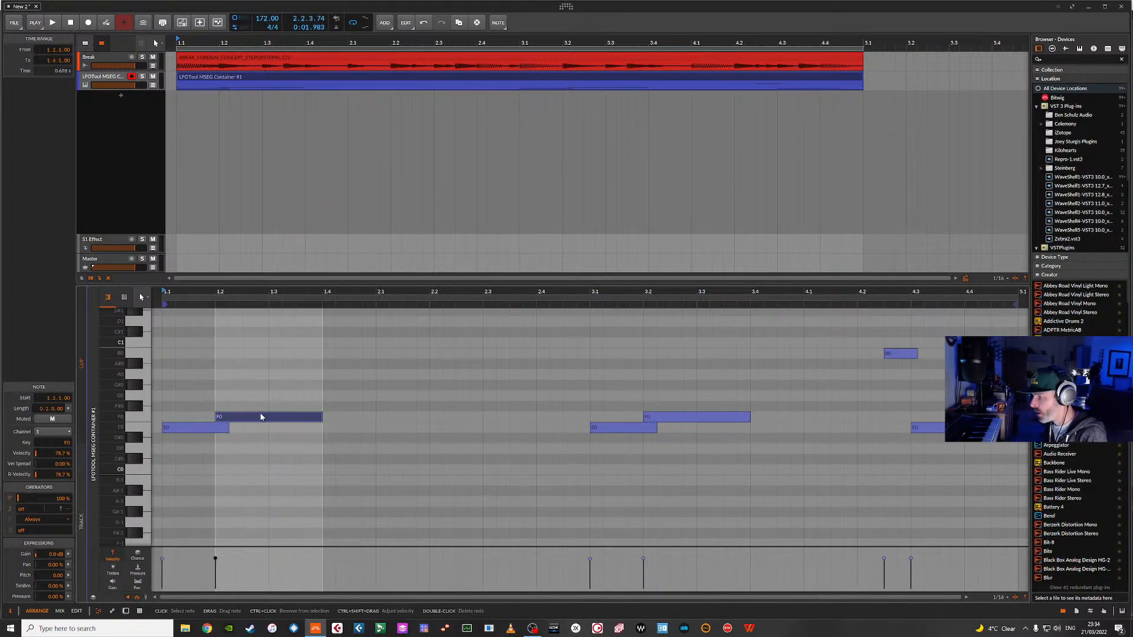
click(203, 427)
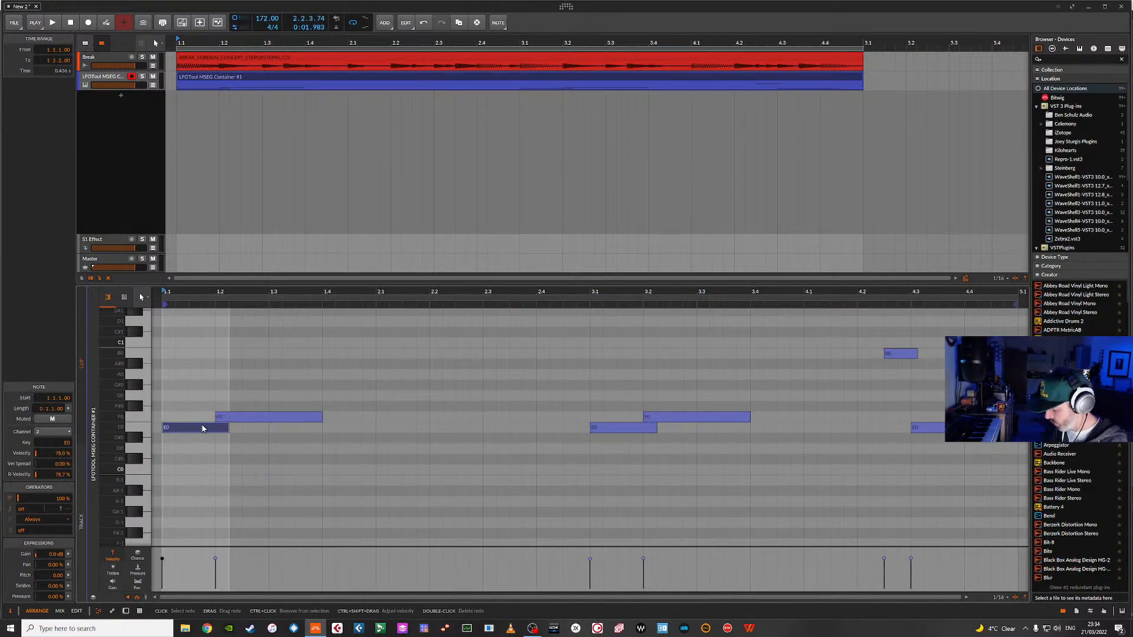
key(shift+Right)
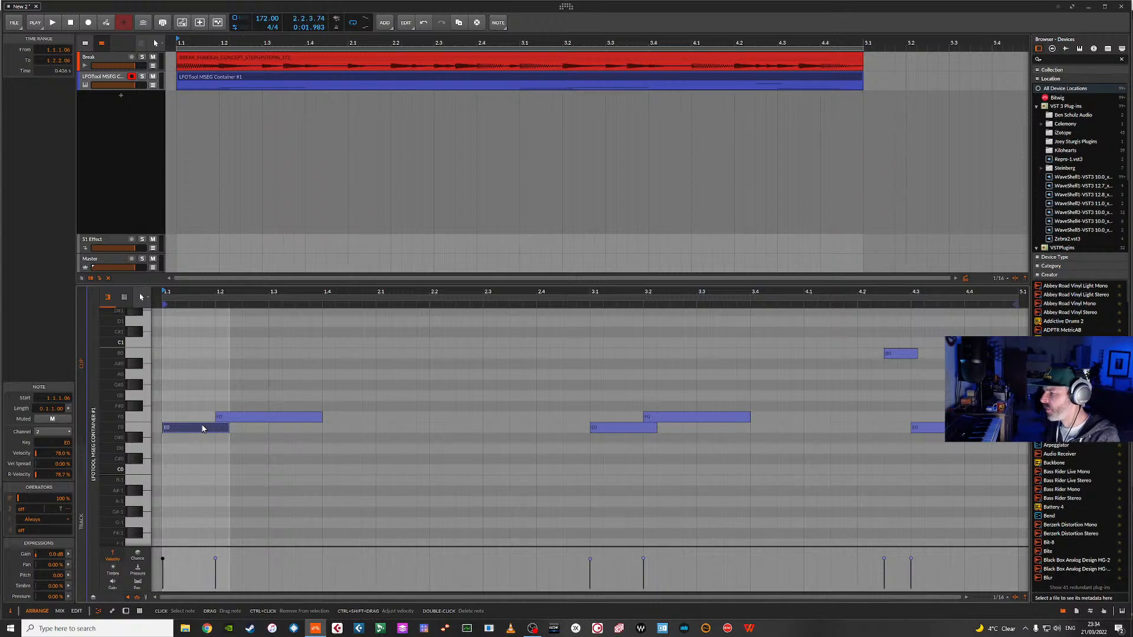
key(Left)
key(Right)
key(Right)
key(Left)
key(Left)
key(Right)
key(Right)
key(Left)
key(Left)
key(Right)
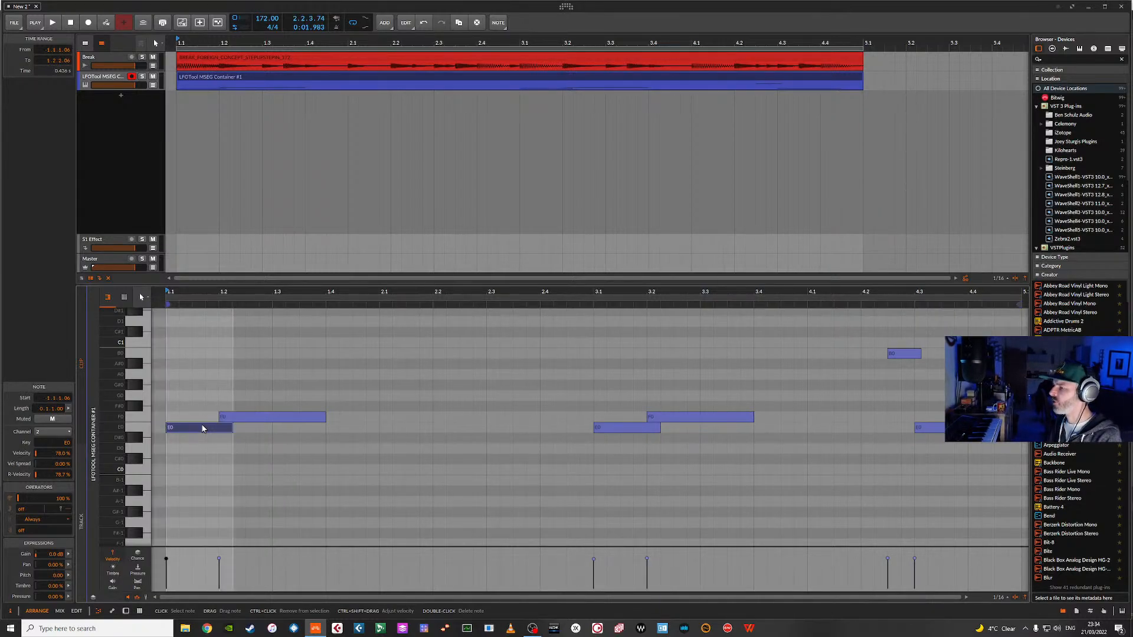
key(Right)
key(Right)
key(Left)
key(Left)
key(Left)
key(Right)
key(Right)
key(Left)
key(Left)
key(Right)
key(Right)
key(Left)
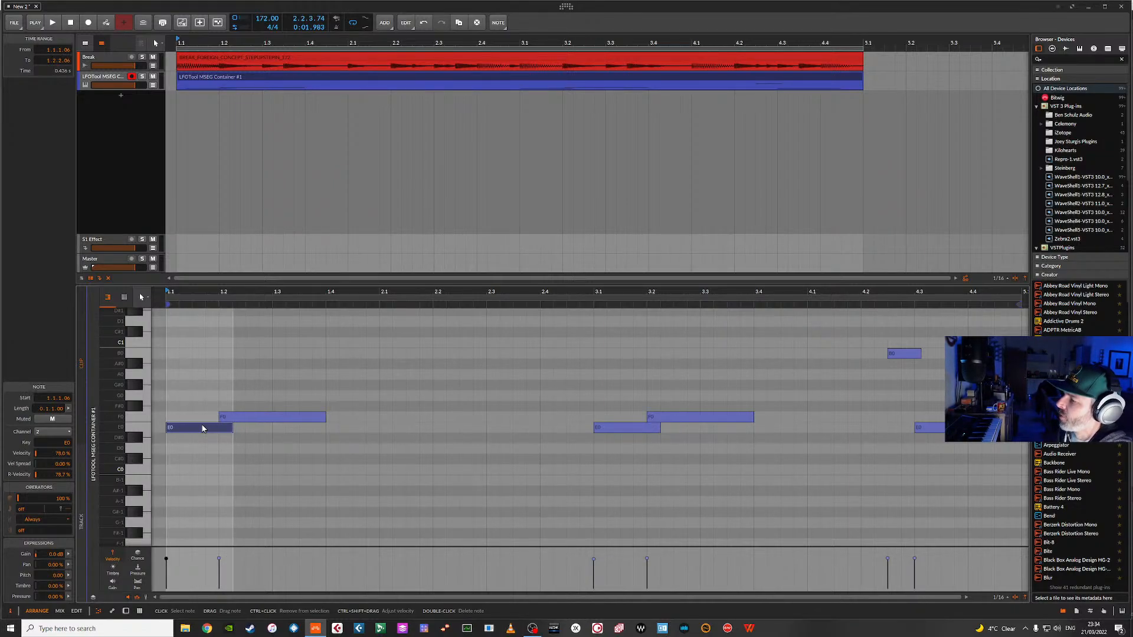
key(Left)
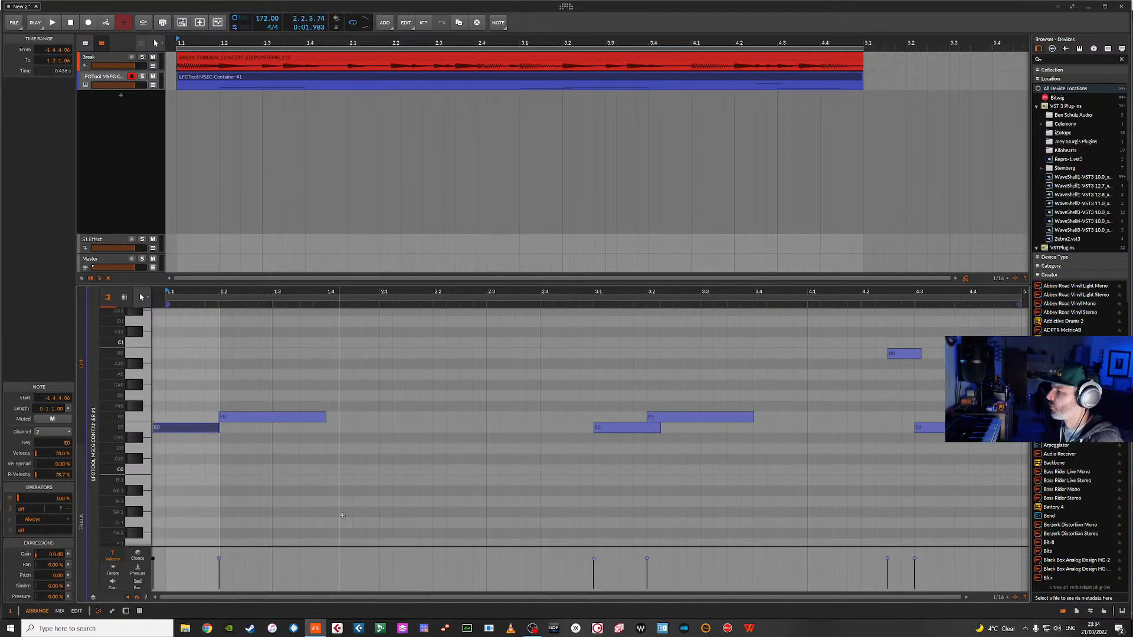
click(264, 417)
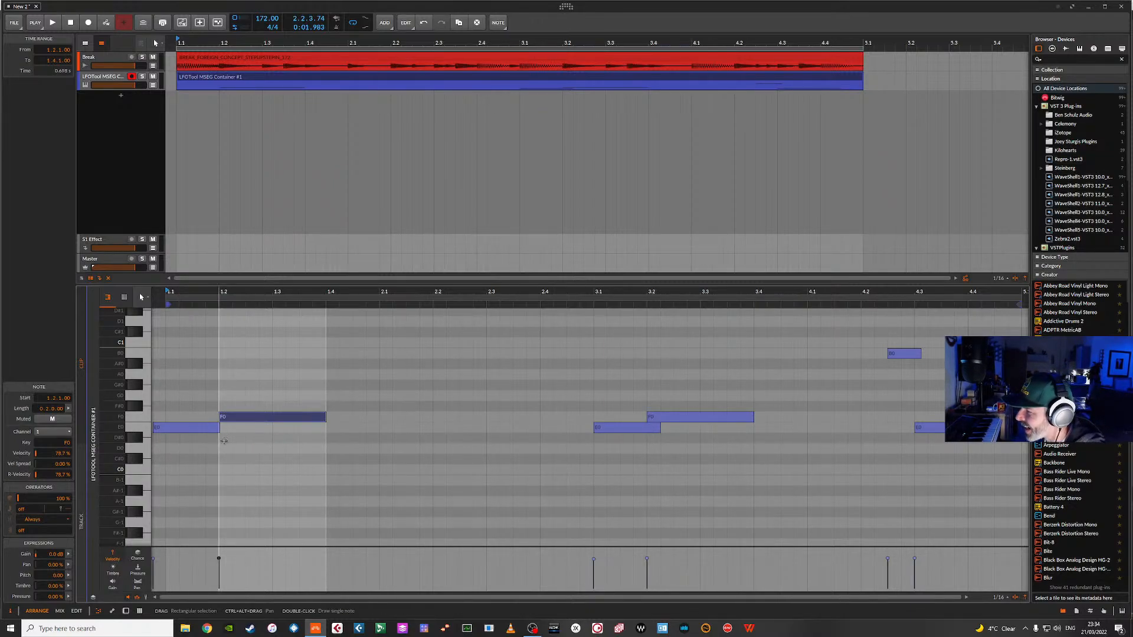
drag(183, 435, 195, 435)
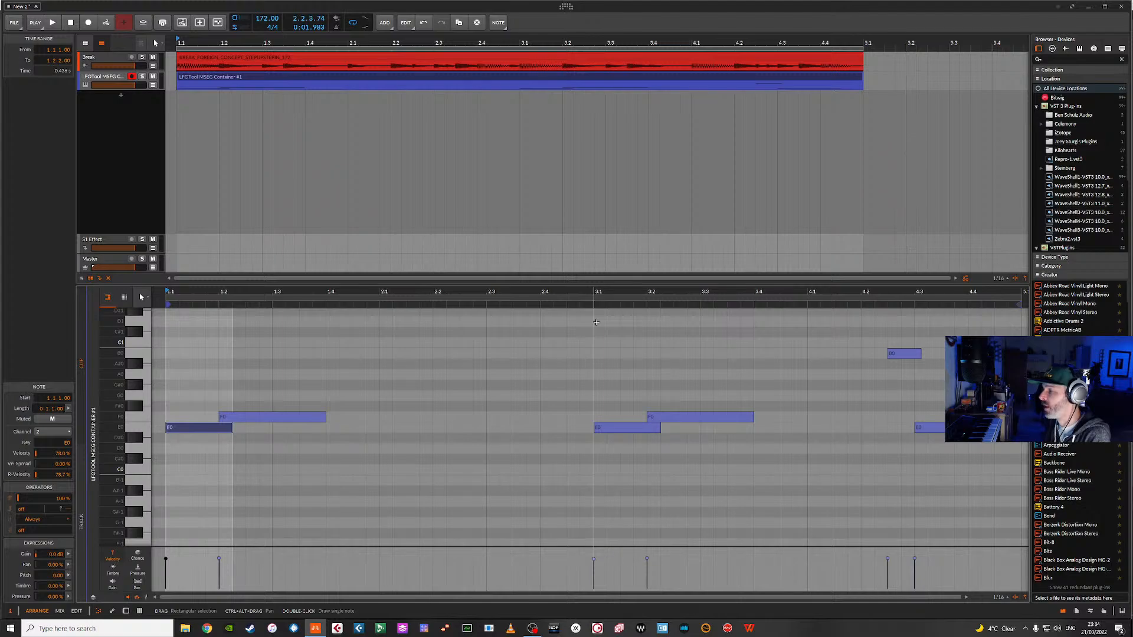
- Examine each E0 trigger note against its neighbouring F0 and B0 notes by selecting them one by one through the clip
click(273, 419)
click(193, 428)
click(249, 417)
click(214, 428)
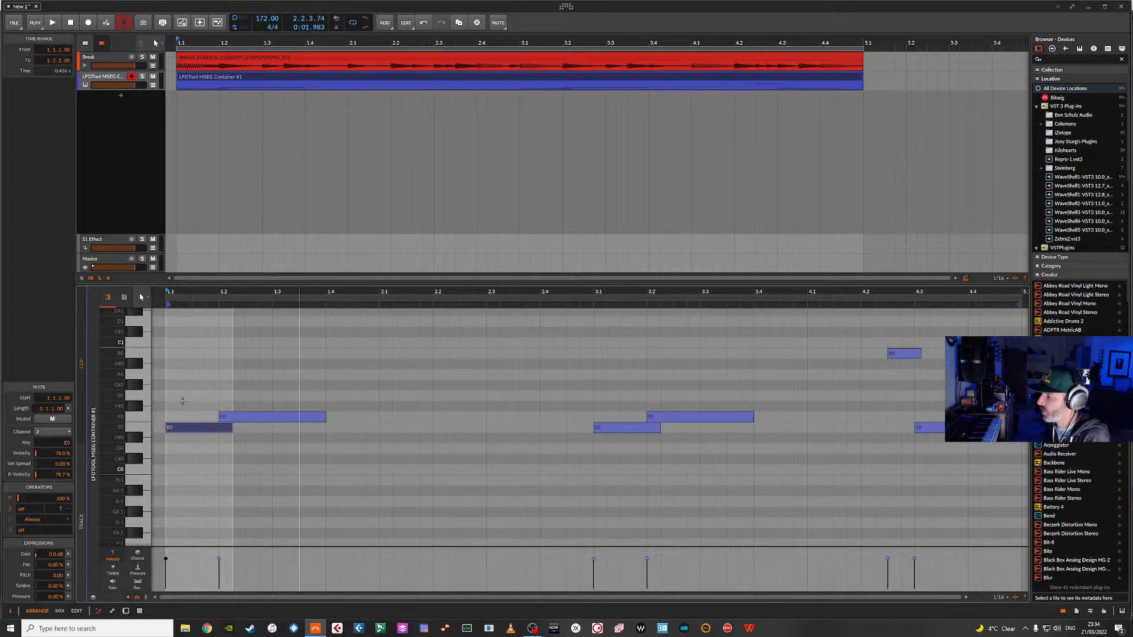
click(270, 418)
click(622, 428)
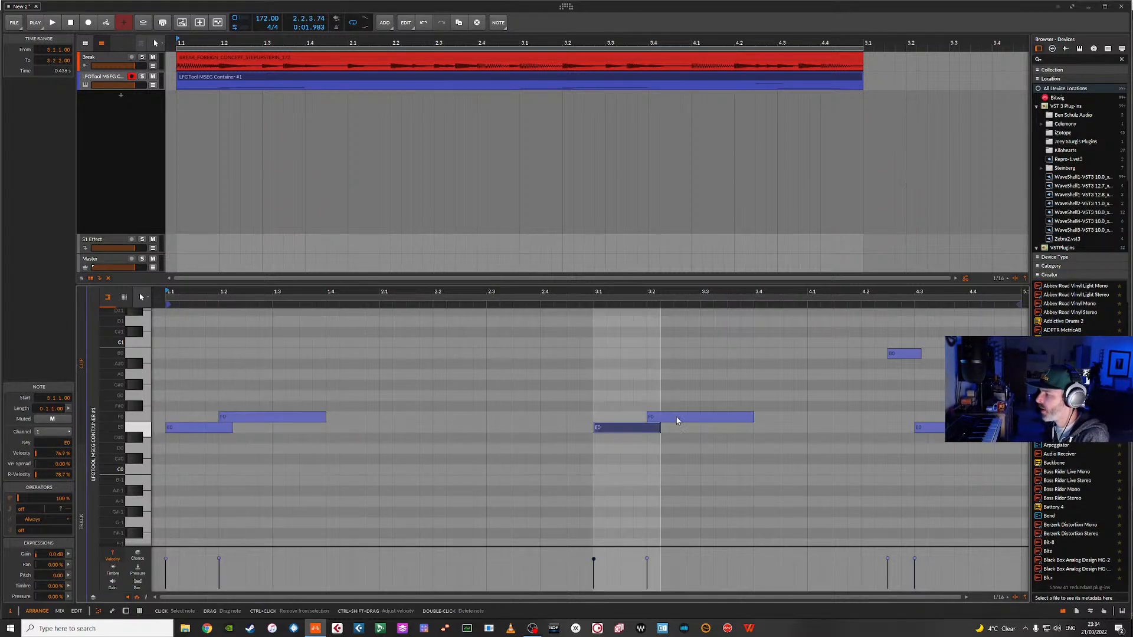
click(667, 416)
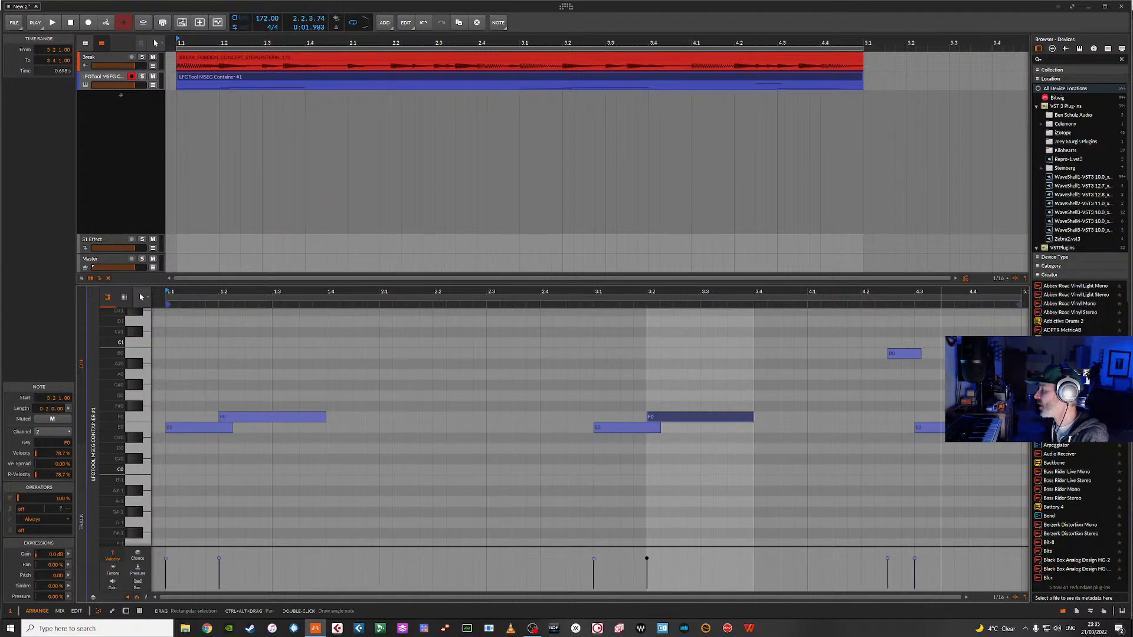
click(968, 404)
click(913, 355)
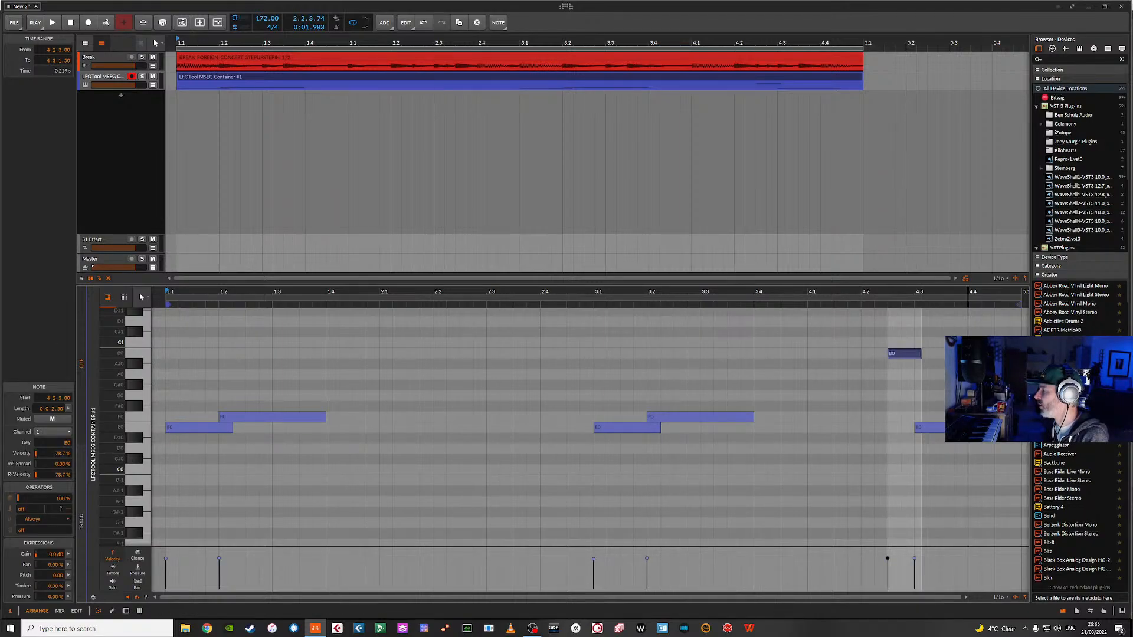
click(926, 428)
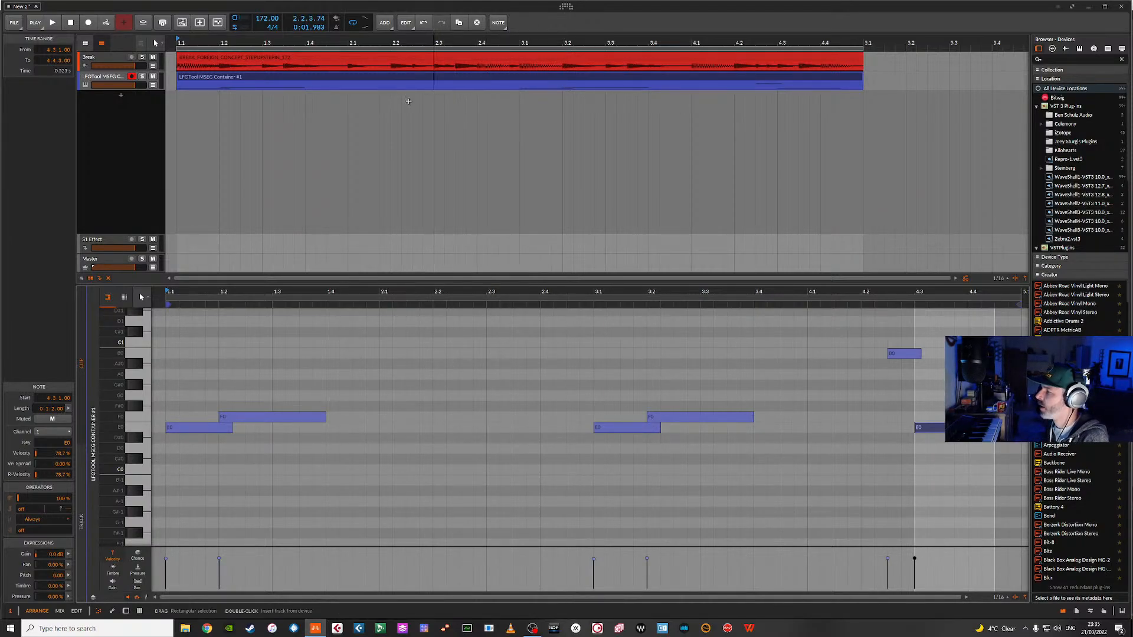
- Compare the Break and LFOTool MSEG Container clips in the arrangement, and show the MSEG 1 device chain with its Note Filter
click(236, 78)
click(257, 62)
click(308, 78)
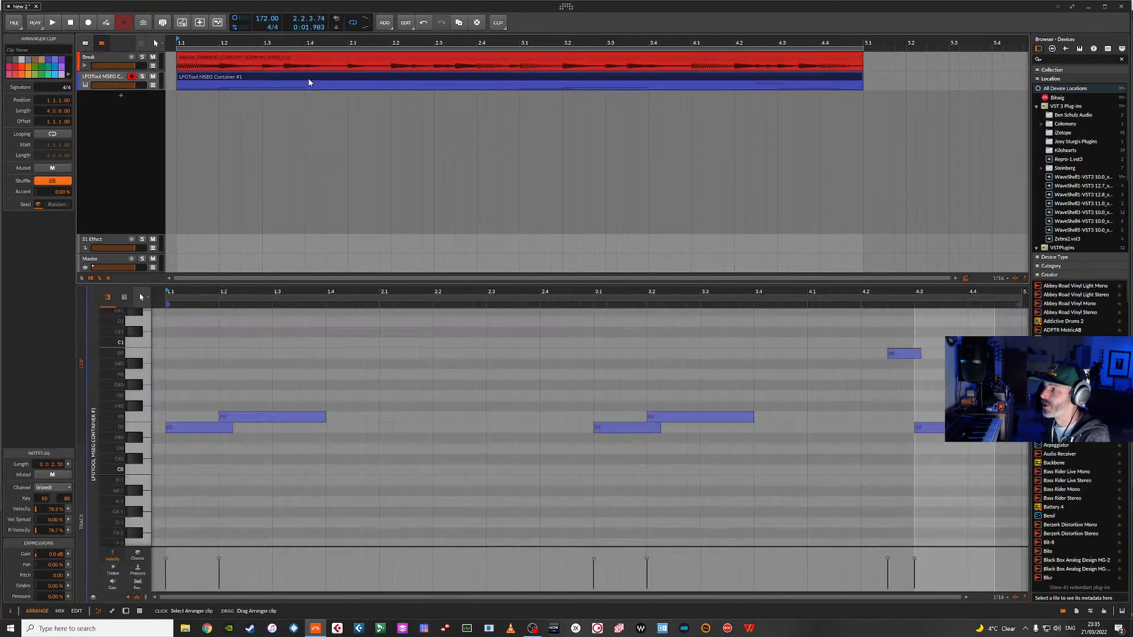
click(390, 59)
click(453, 81)
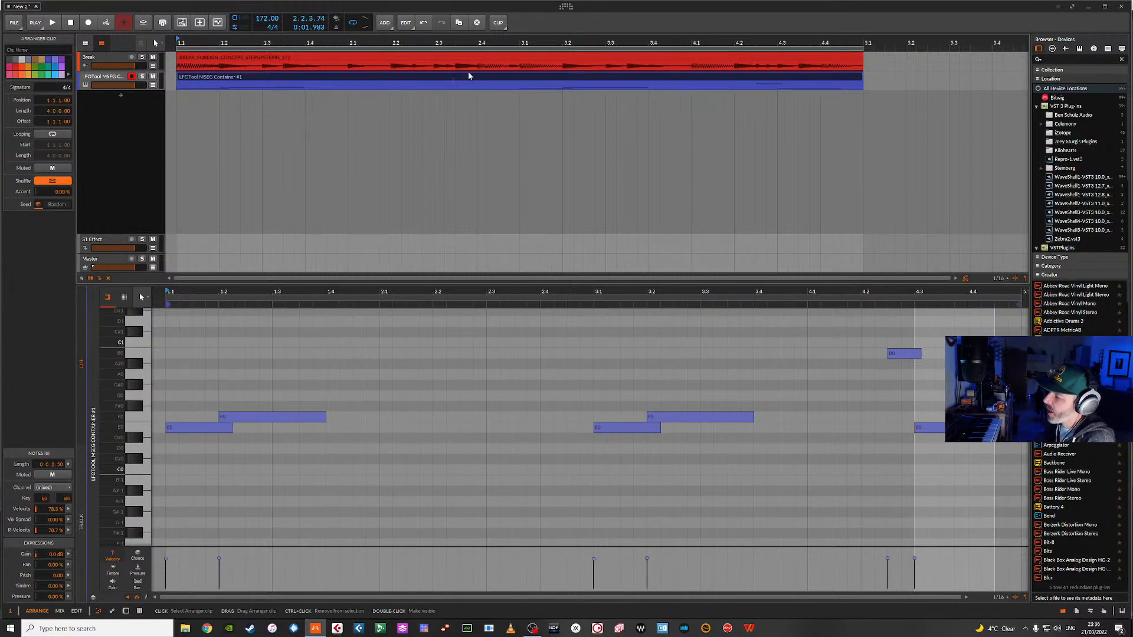
click(125, 611)
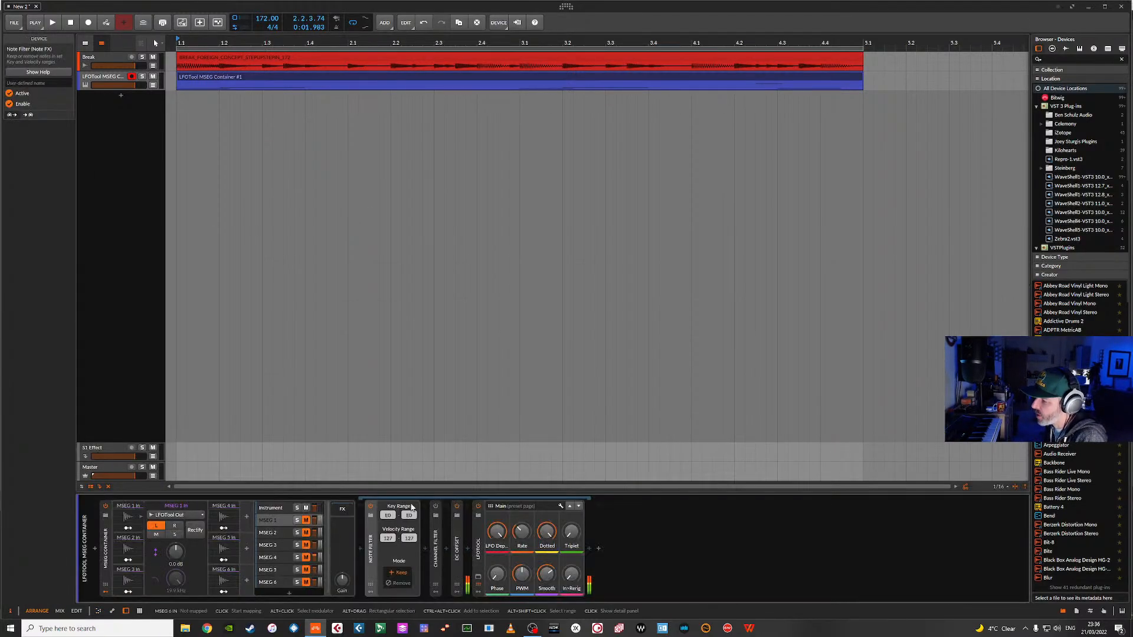
- Insert the Pro-C 2 plug-in into the MSEG container's Instrument layer, searching across all device types
key(Delete)
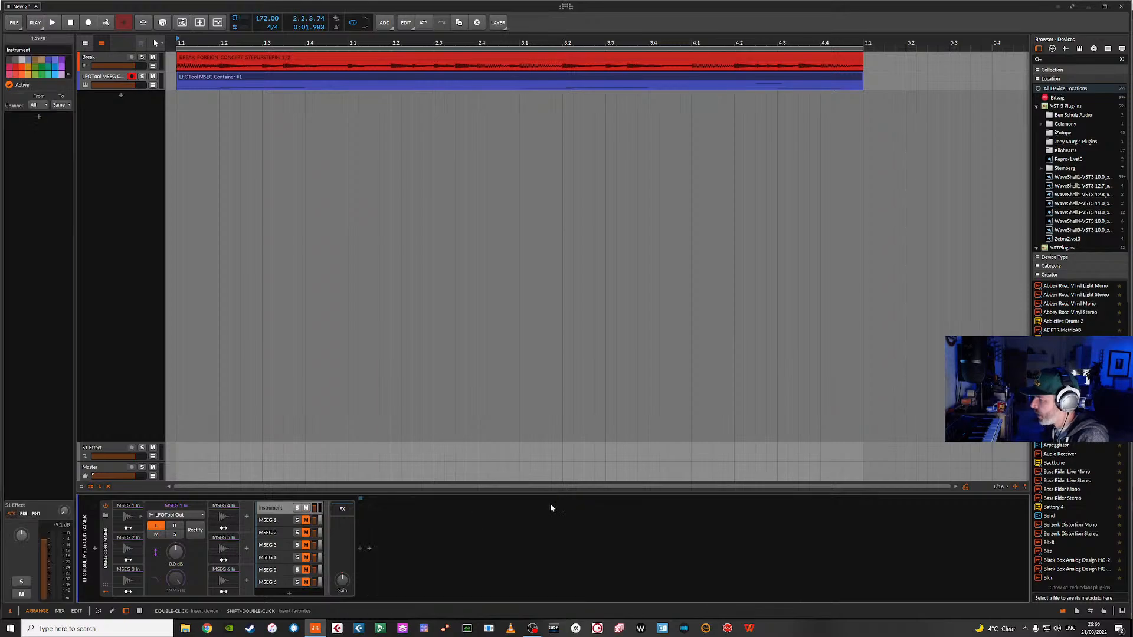
click(360, 547)
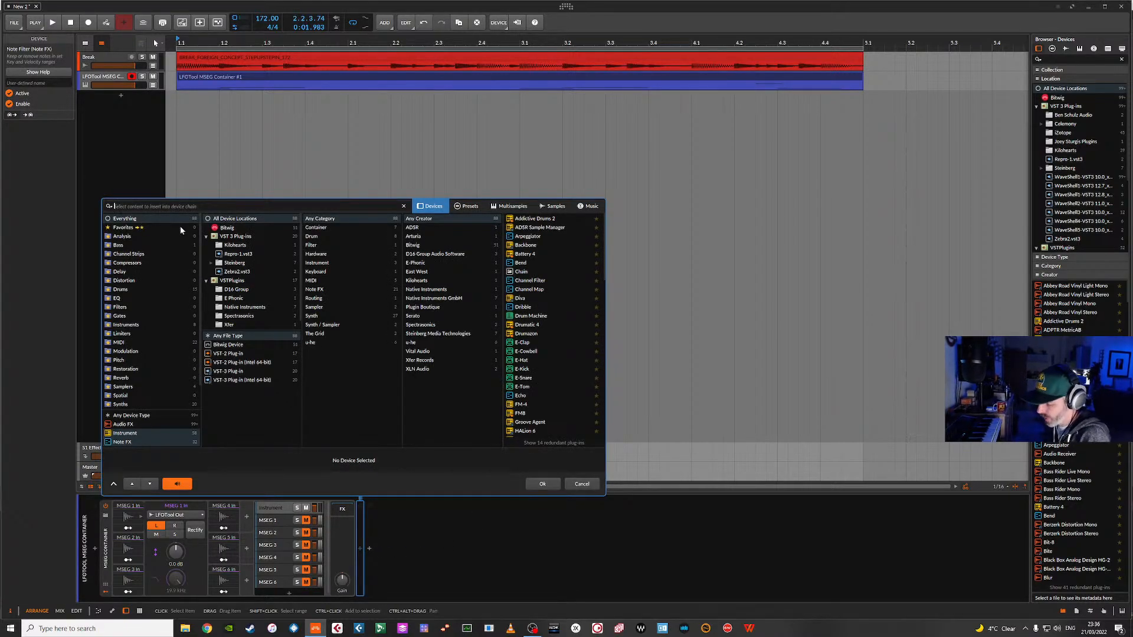
text(pro)
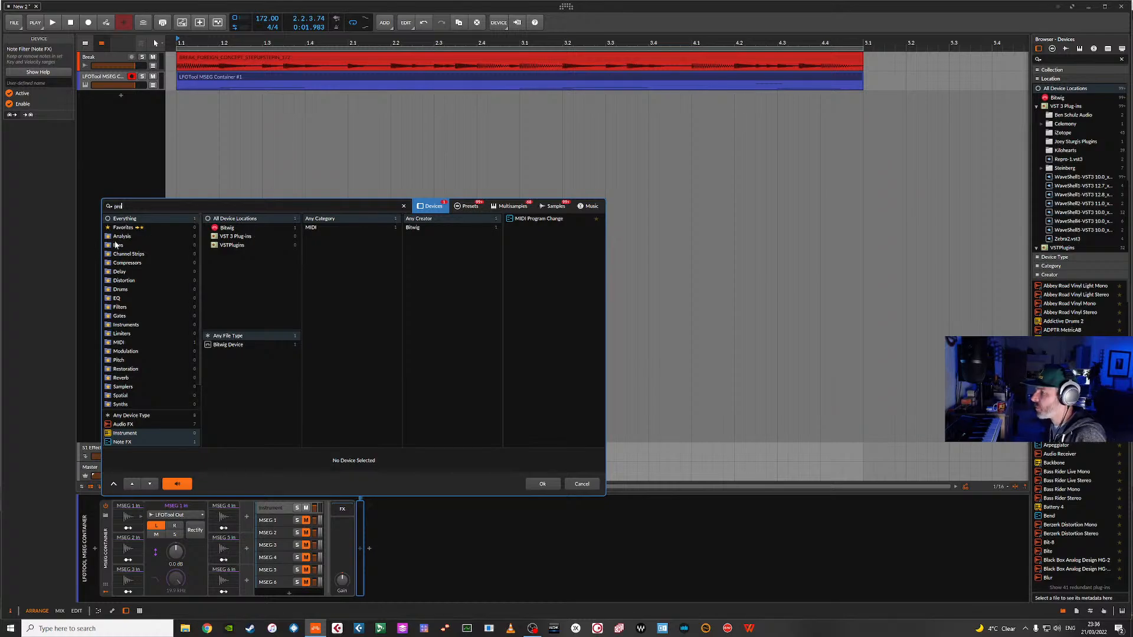
click(131, 415)
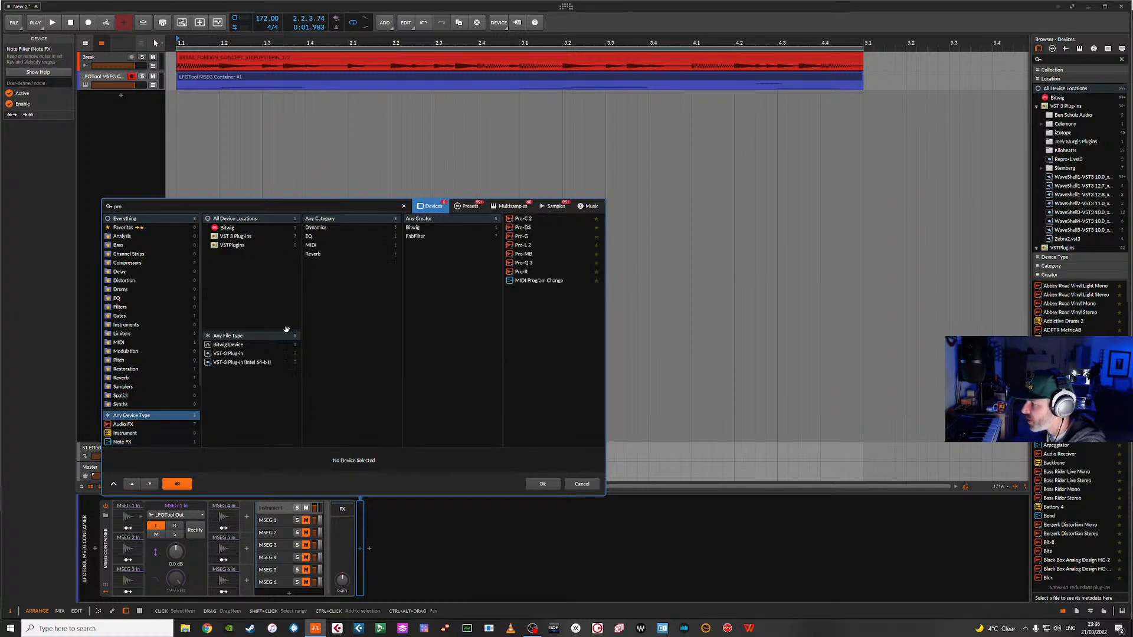
double_click(523, 219)
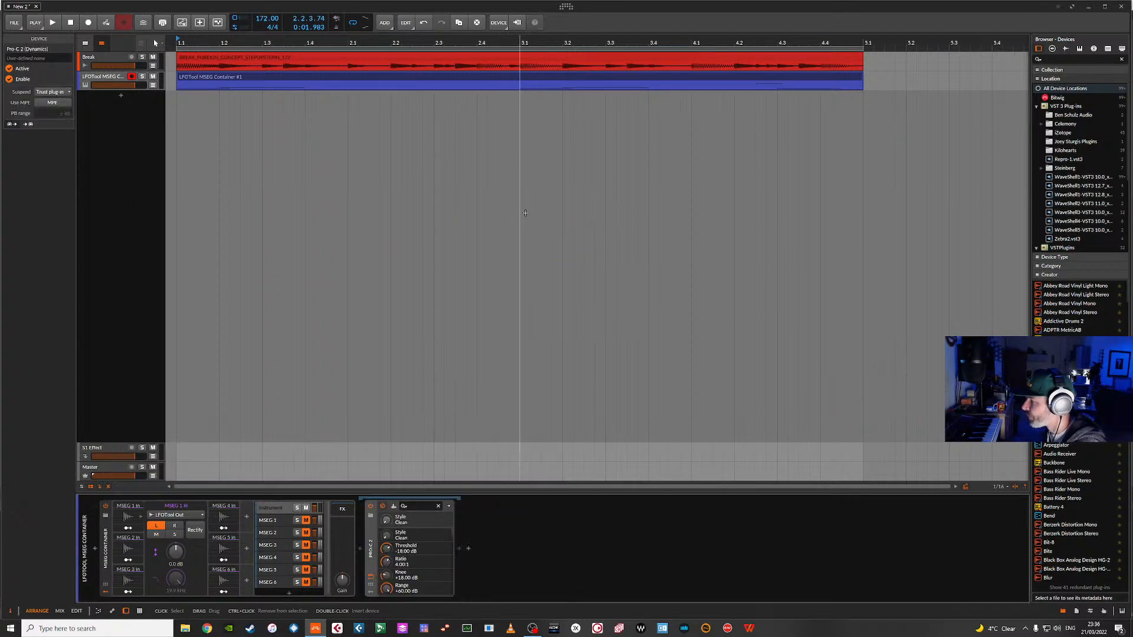
- Open Pro-C 2's window, set its sidechain input to Break (POST), and show the available source list again
click(394, 507)
click(444, 524)
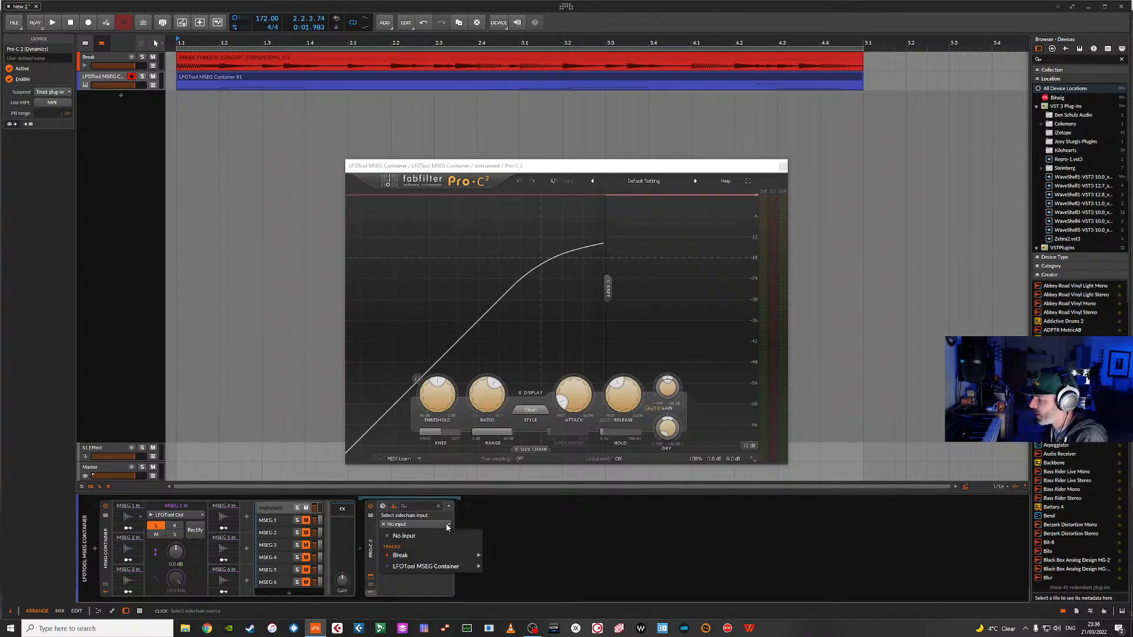
mouse_move(457, 558)
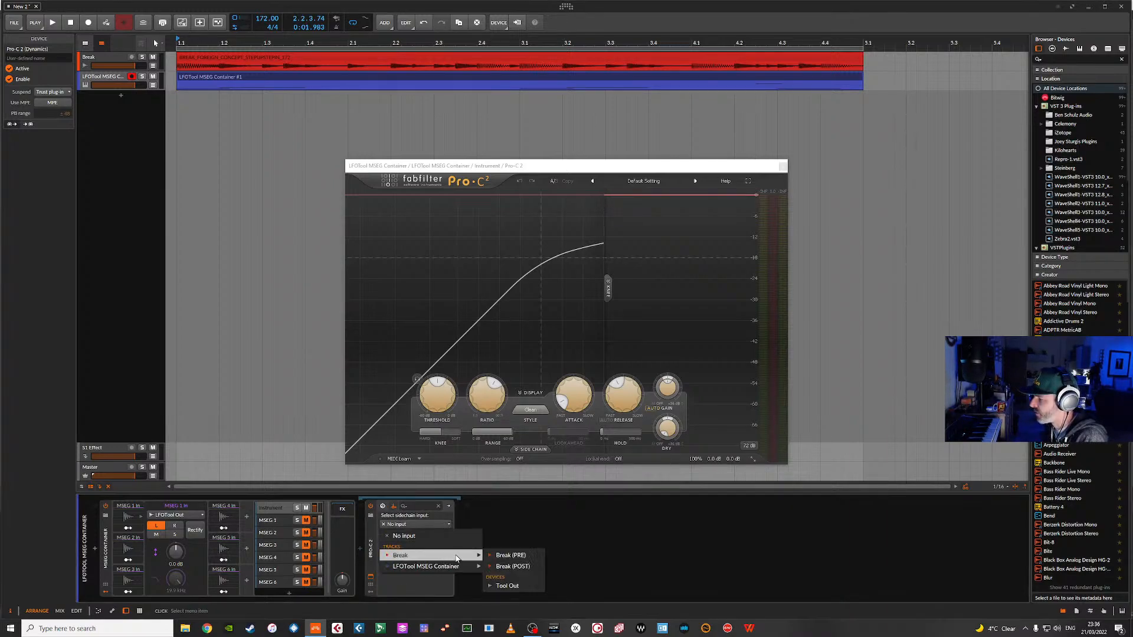
click(523, 568)
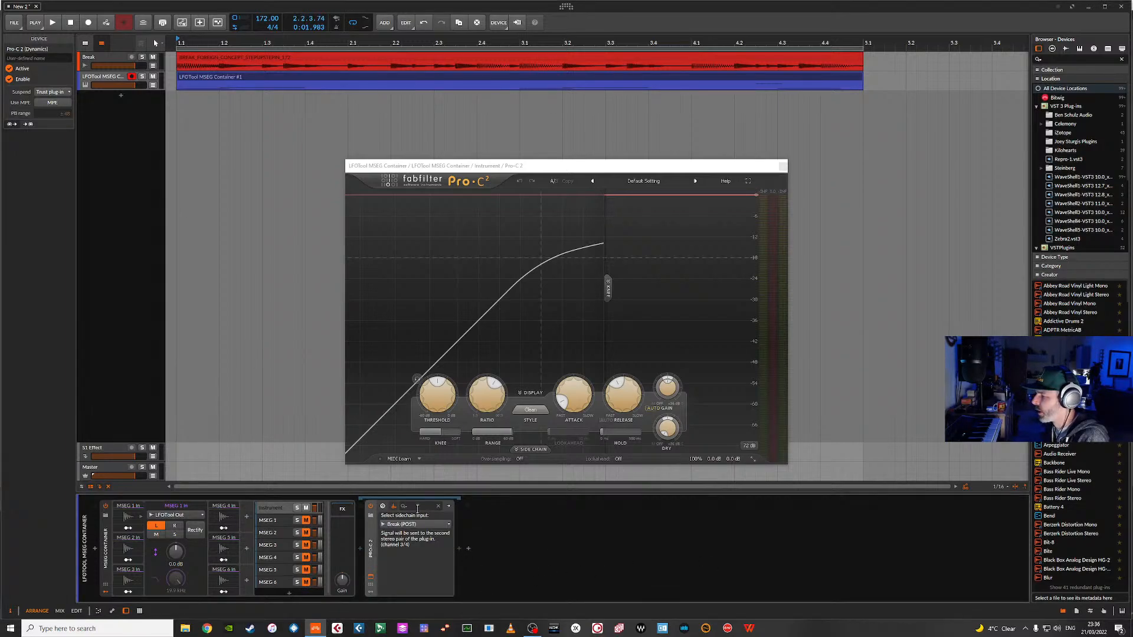
click(448, 527)
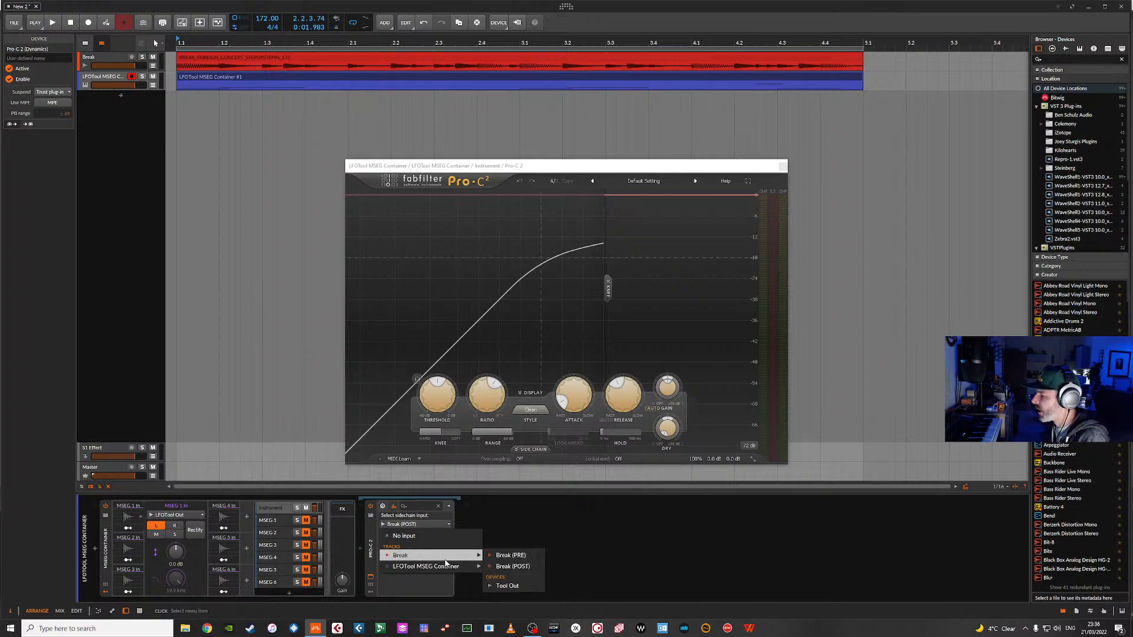
- On the Break track, insert an EQ+ after the Tool device, followed by a Compressor
click(304, 58)
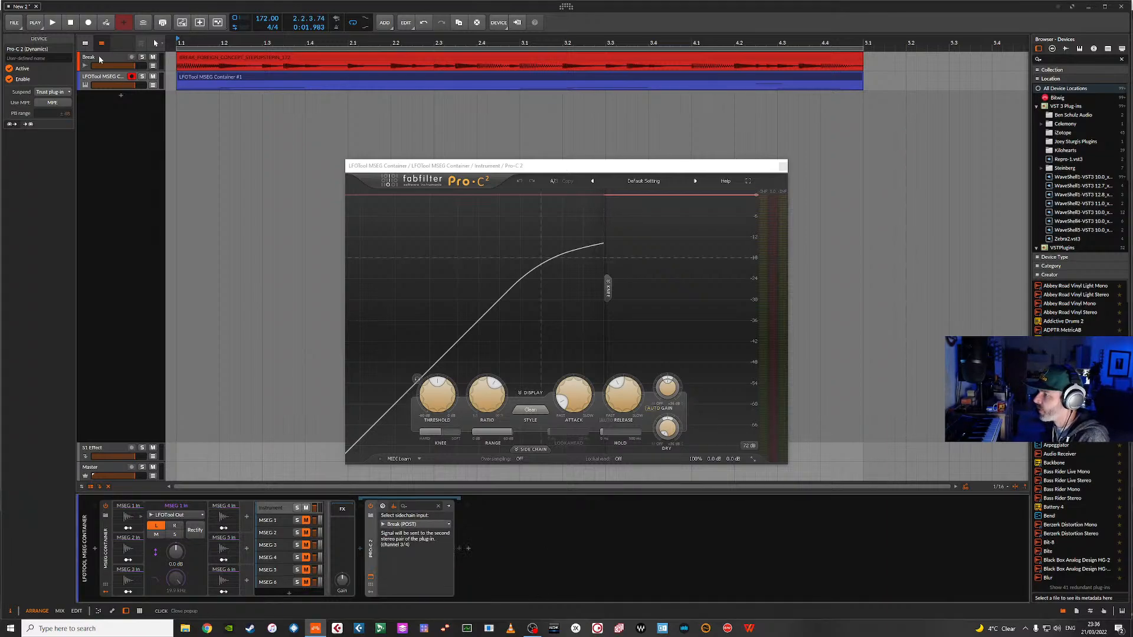
click(305, 58)
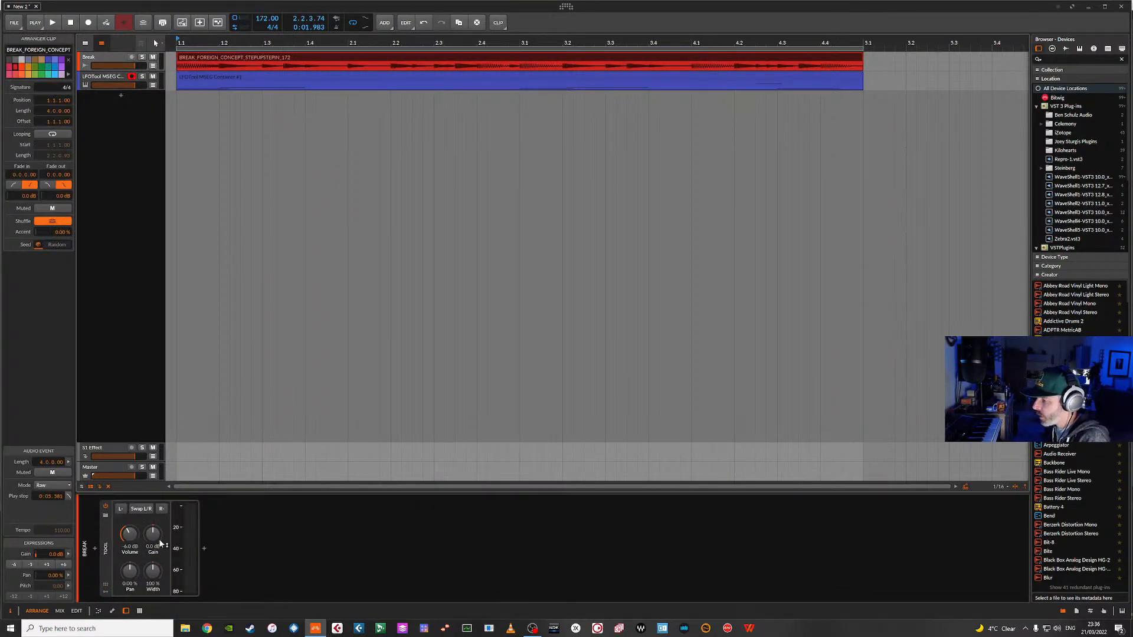
click(204, 548)
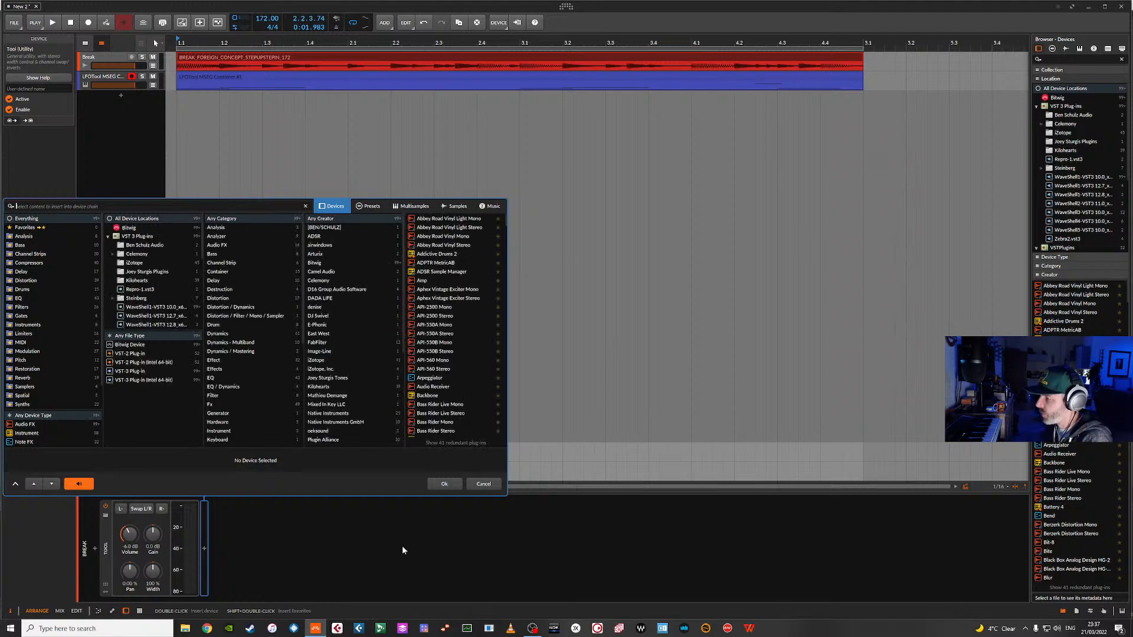
text(eq)
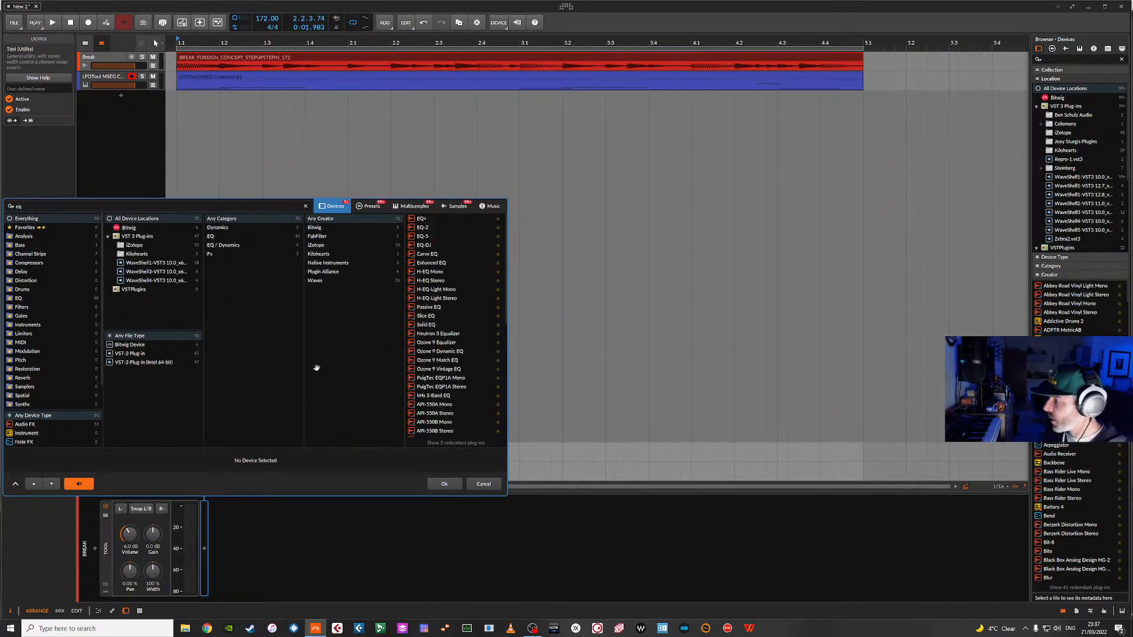
double_click(421, 219)
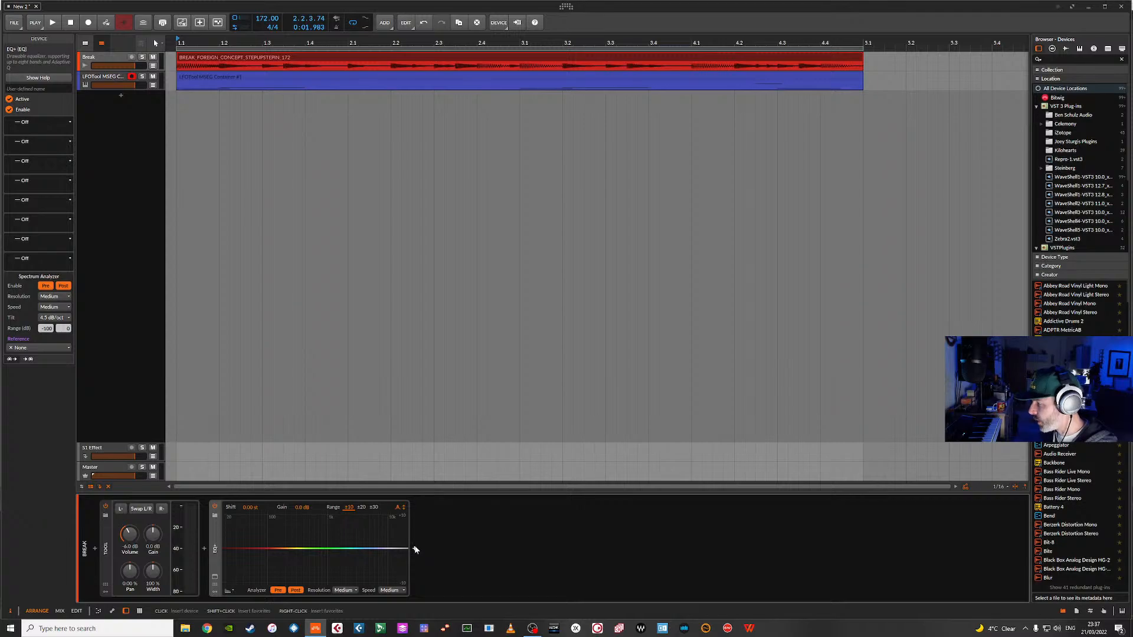
click(414, 548)
text(comp)
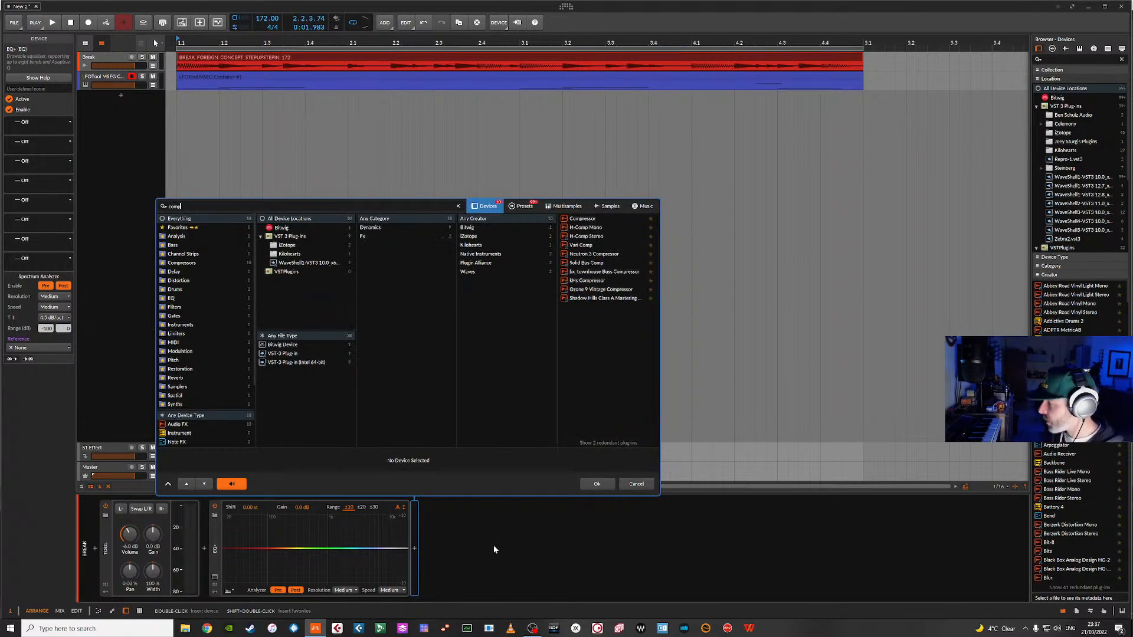
double_click(588, 219)
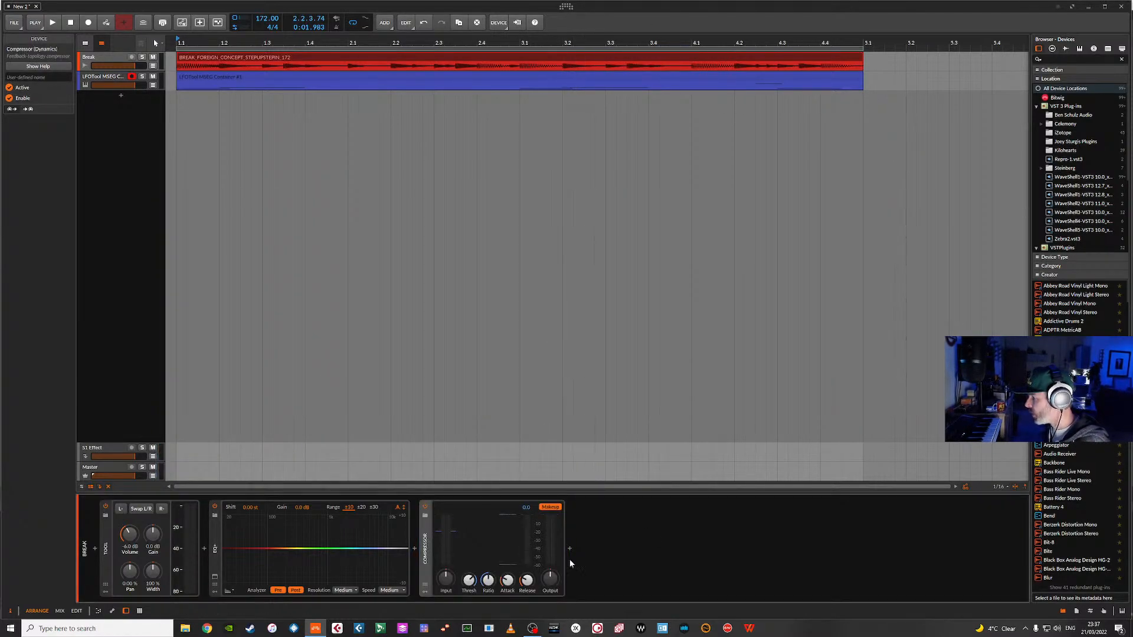
- Insert the Ozone 9 Vintage Limiter after the Compressor on the Break track and close its plug-in window
click(570, 548)
text(li)
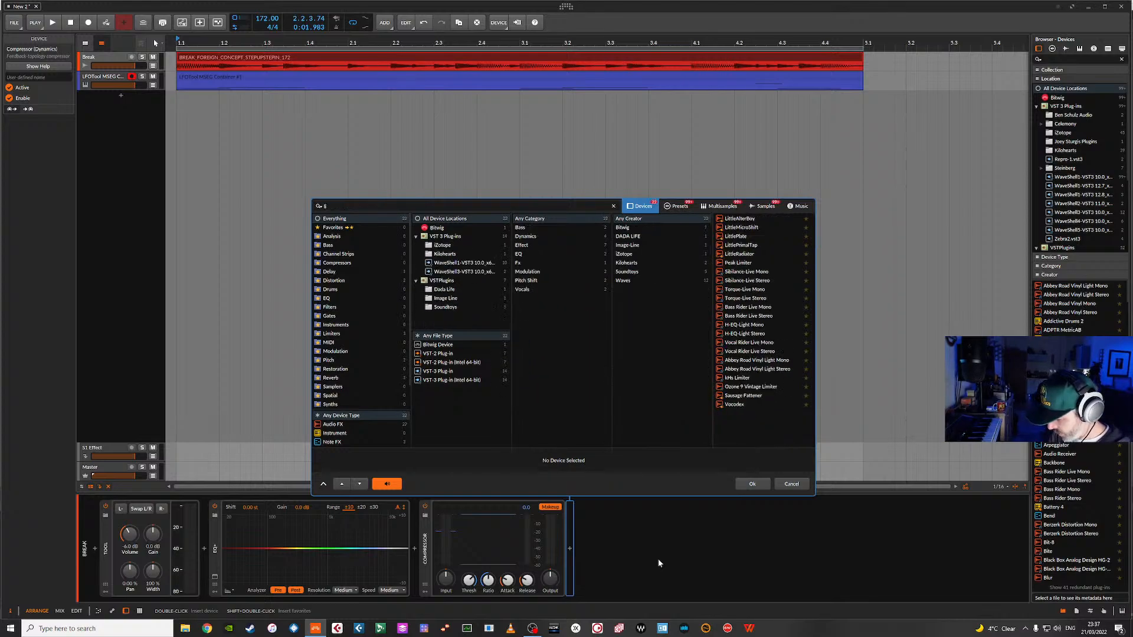
text(mi)
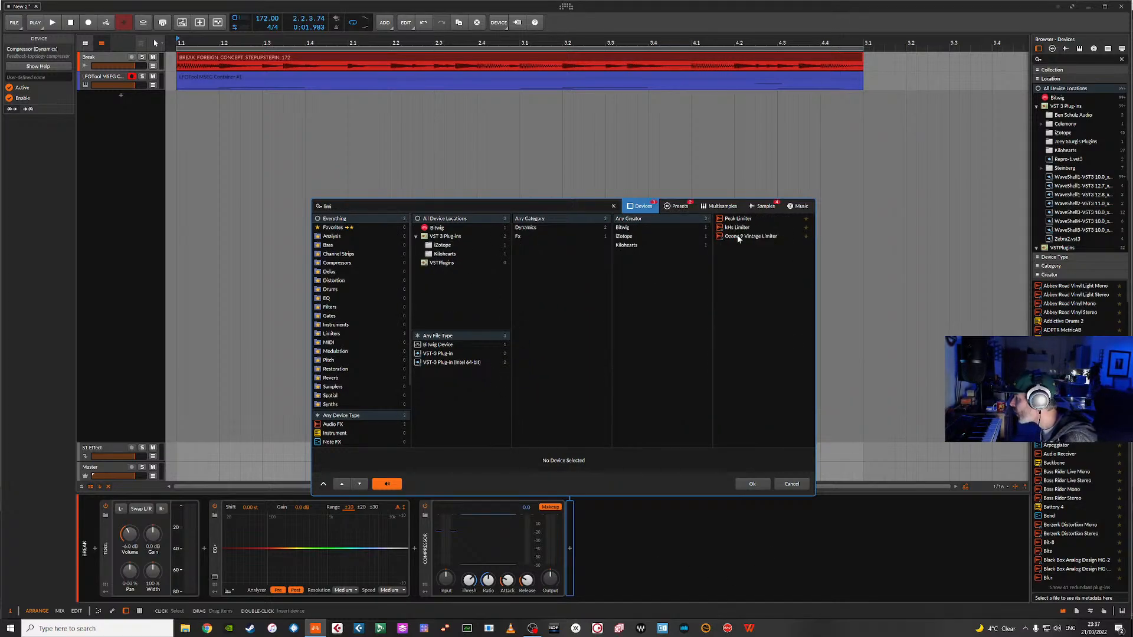
double_click(749, 236)
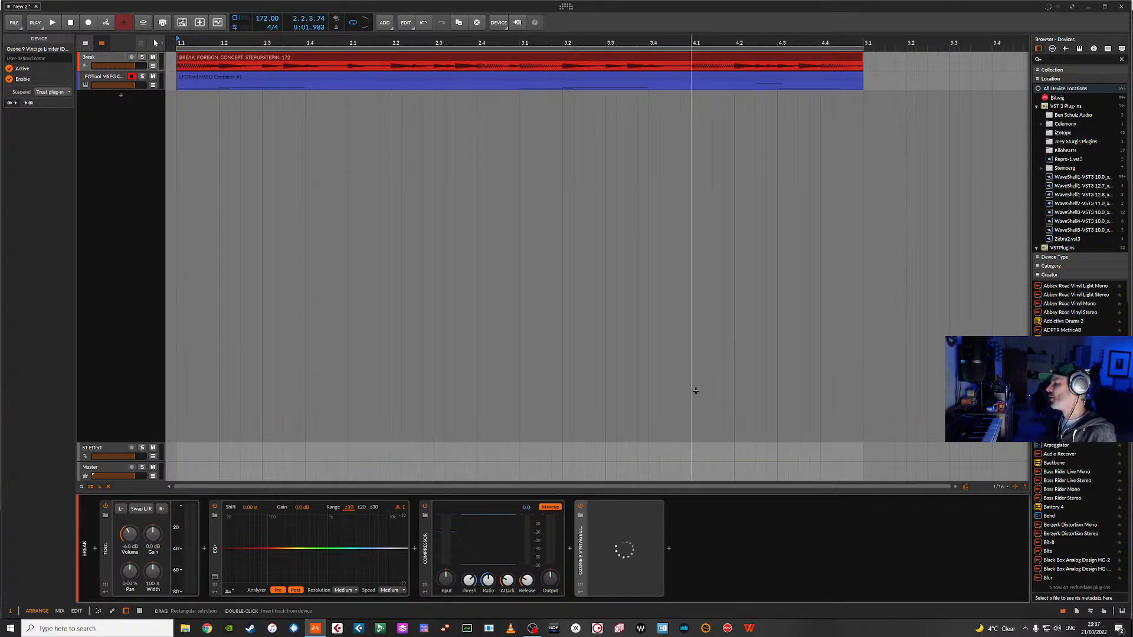
click(812, 209)
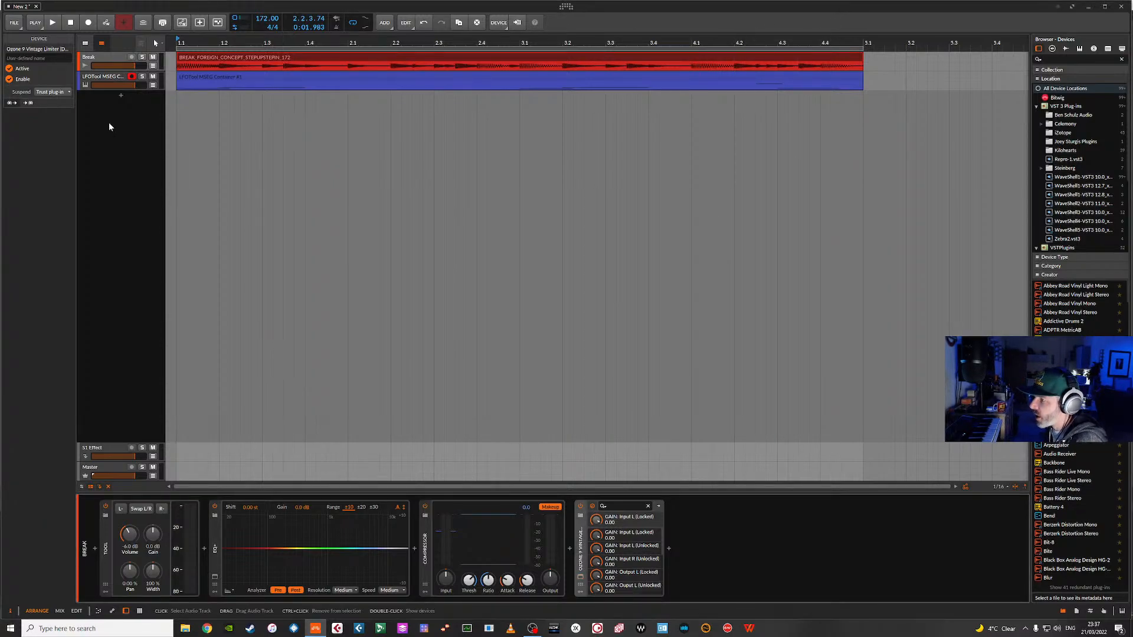
- Review the Break track's device outputs offered as sidechain sources for Pro-C 2 in the LFOTool MSEG Container, and close the plug-in window
click(83, 81)
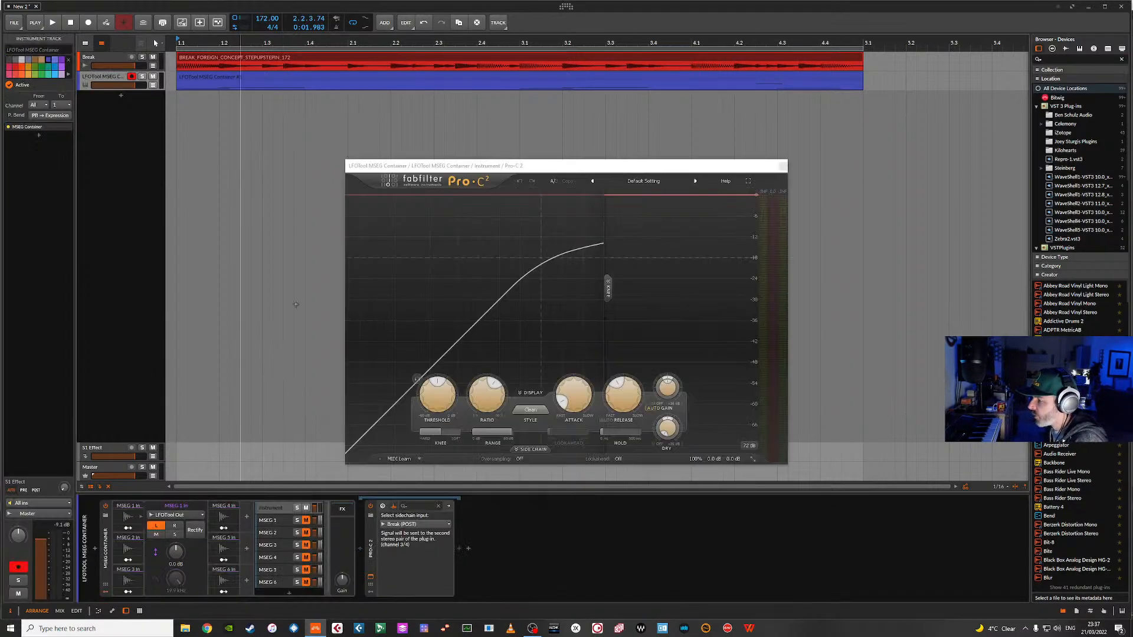
click(441, 525)
mouse_move(421, 557)
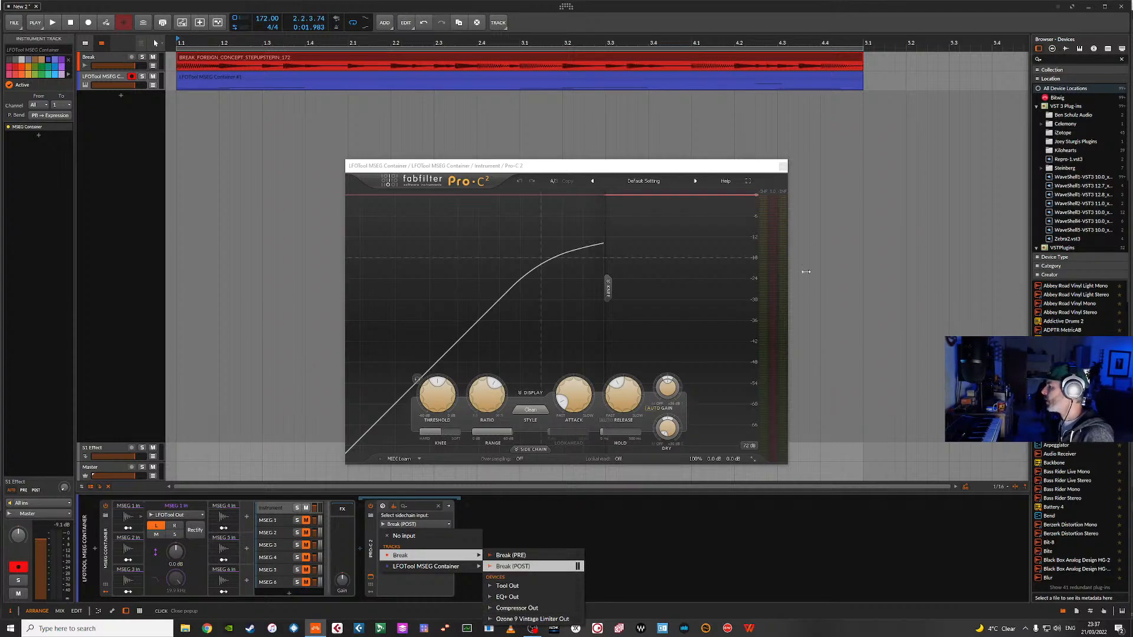
click(783, 165)
click(782, 166)
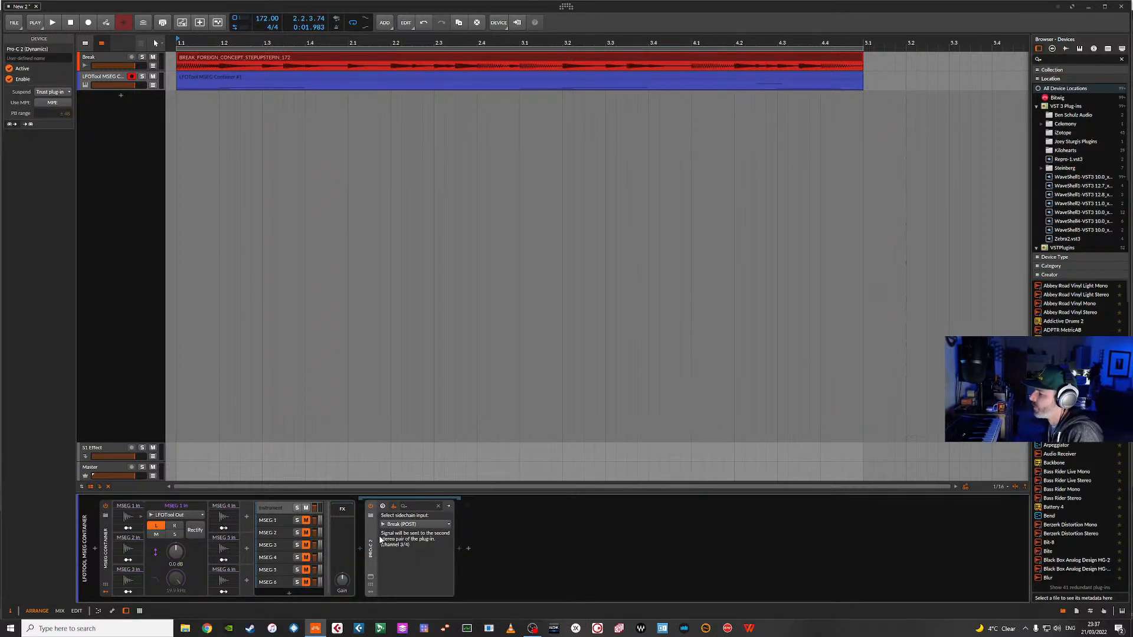
- Replace Pro-C 2 in the MSEG container's Instrument layer with Bitwig's Compressor
key(Delete)
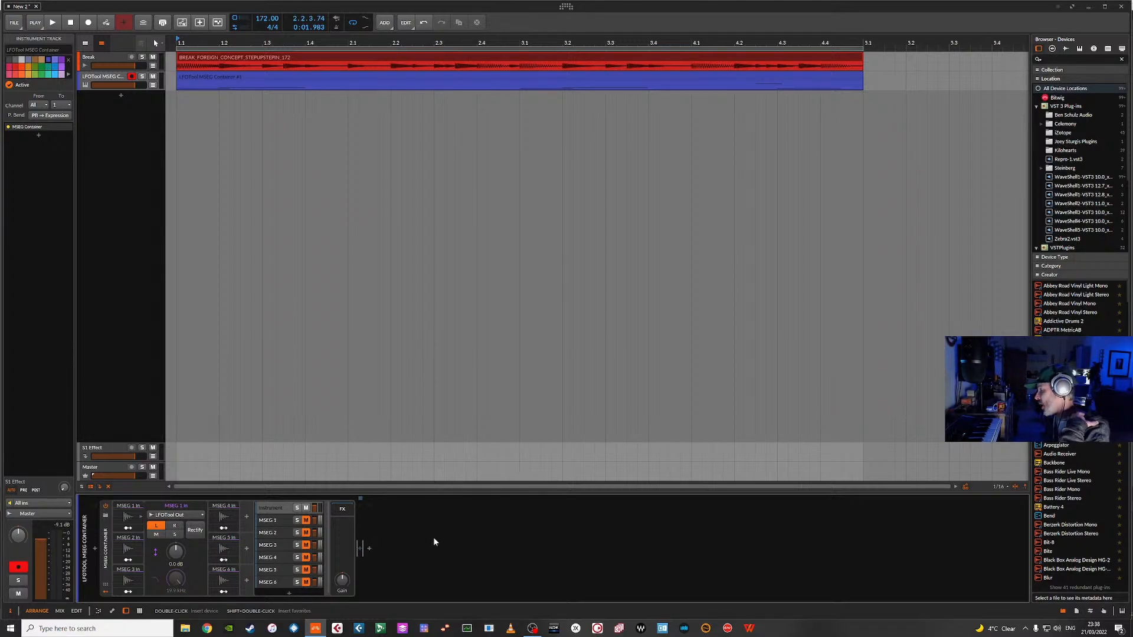
click(361, 549)
text(comp)
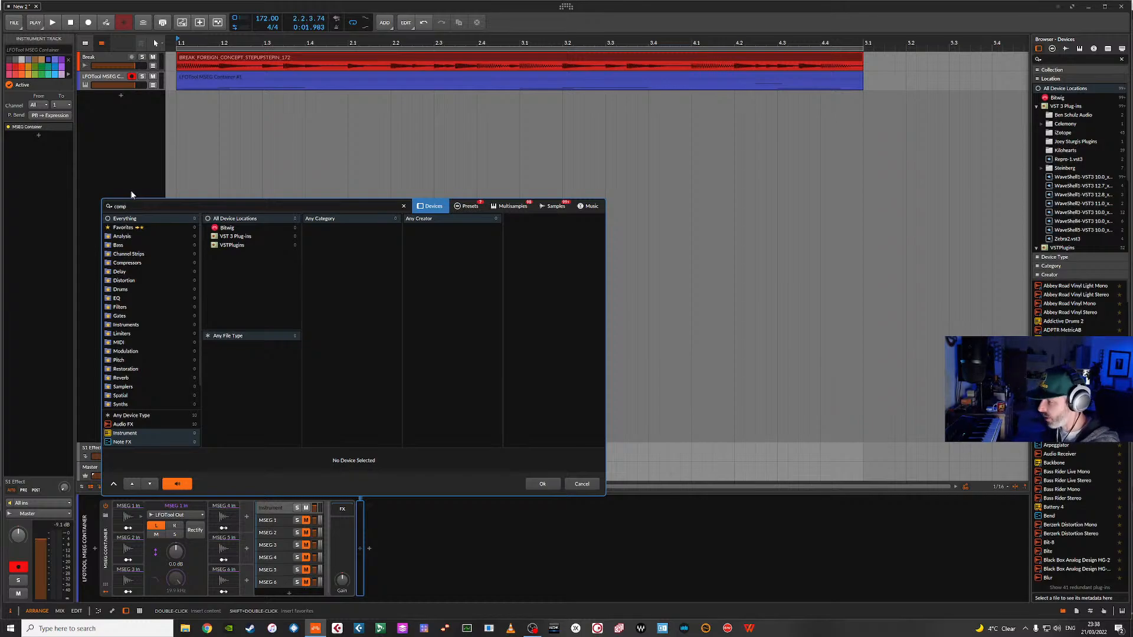
click(132, 417)
click(532, 220)
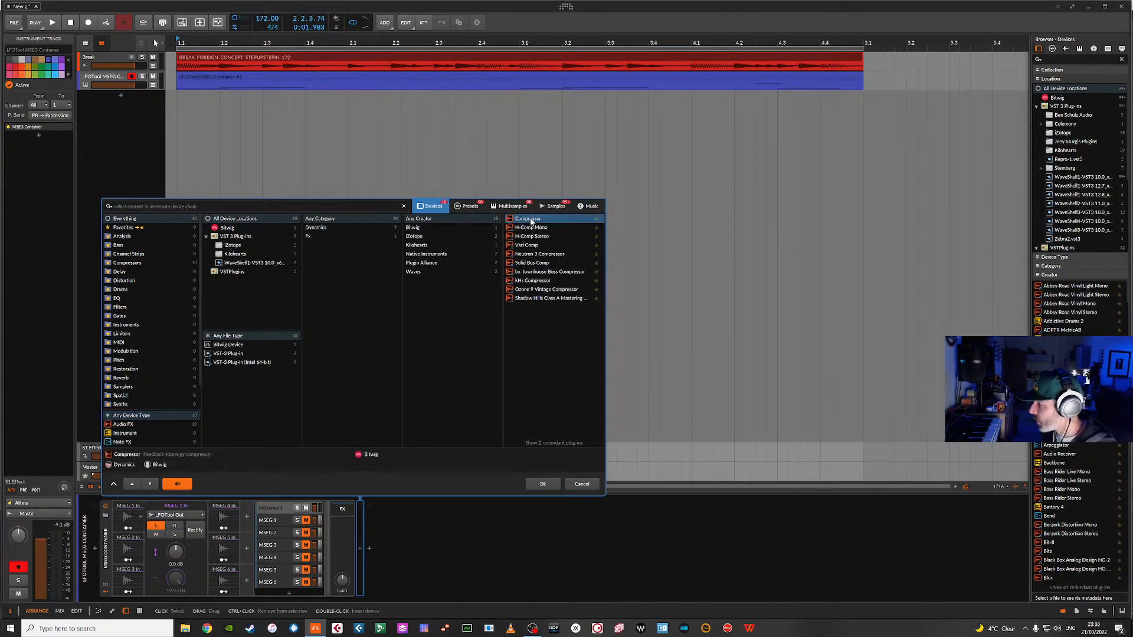
double_click(532, 220)
- Insert a Dynamics device after the Compressor in the Instrument layer and check its sidechain source choices
click(518, 550)
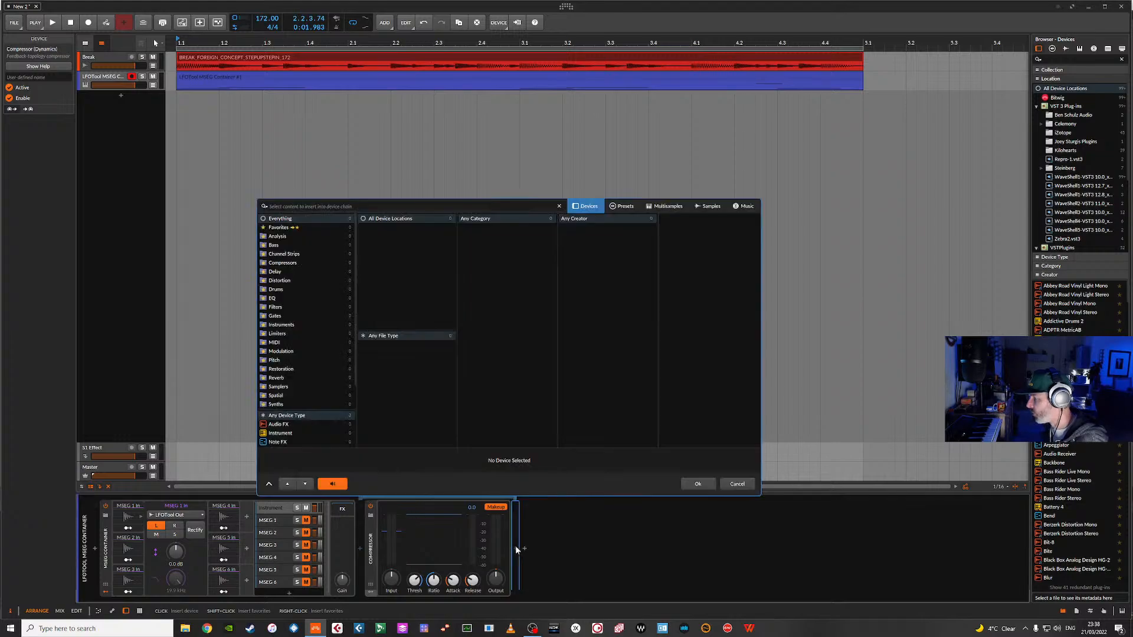
text(dyn)
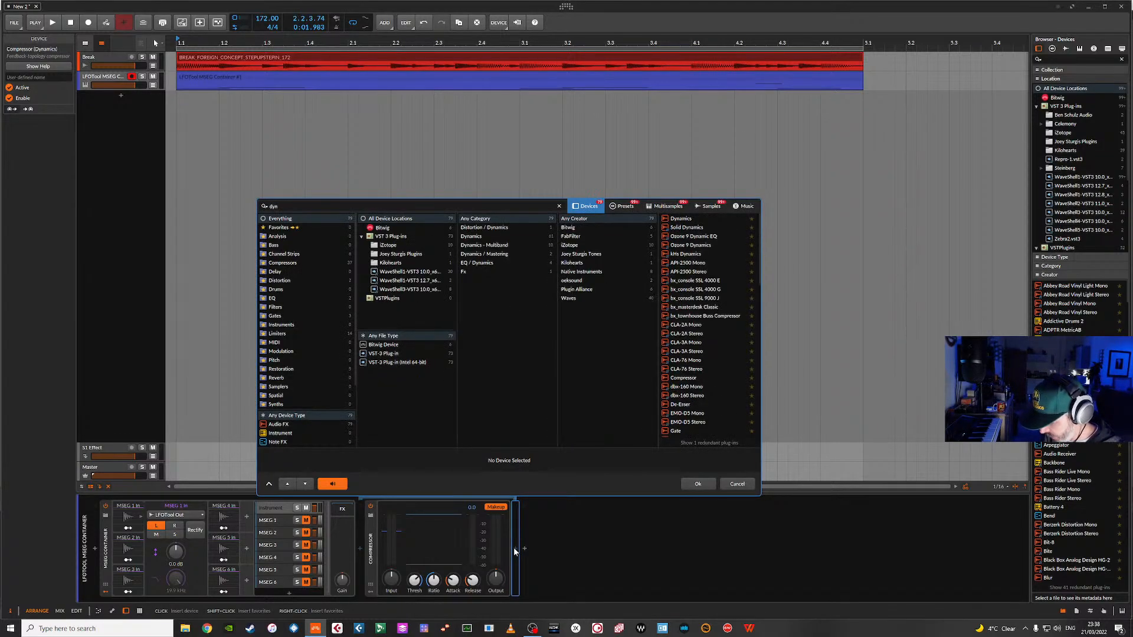
key(Down)
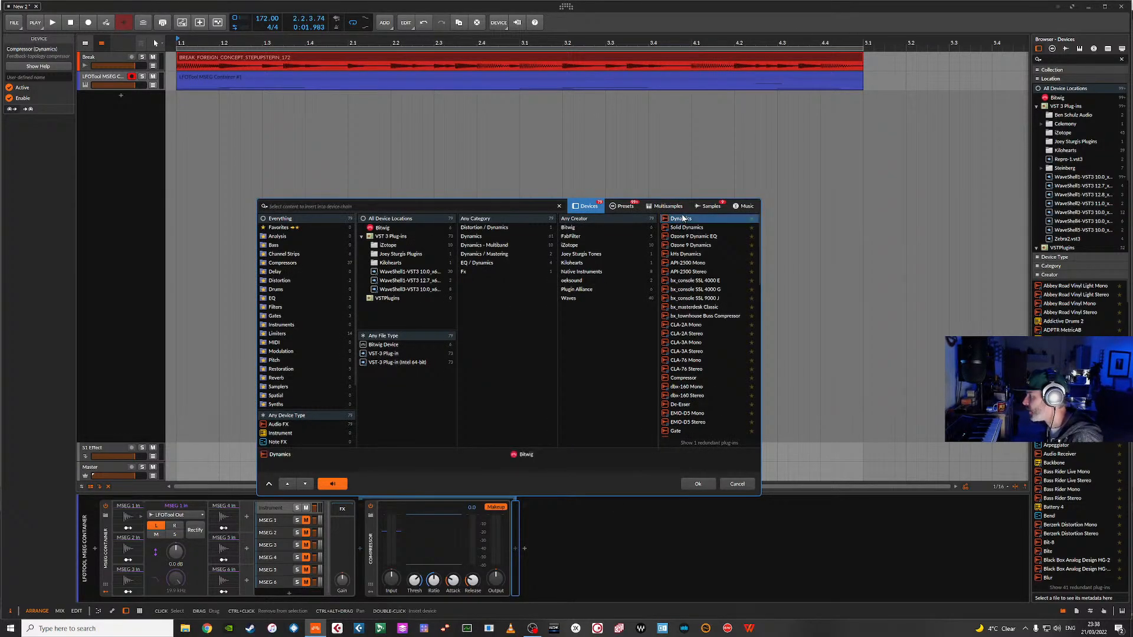
key(Return)
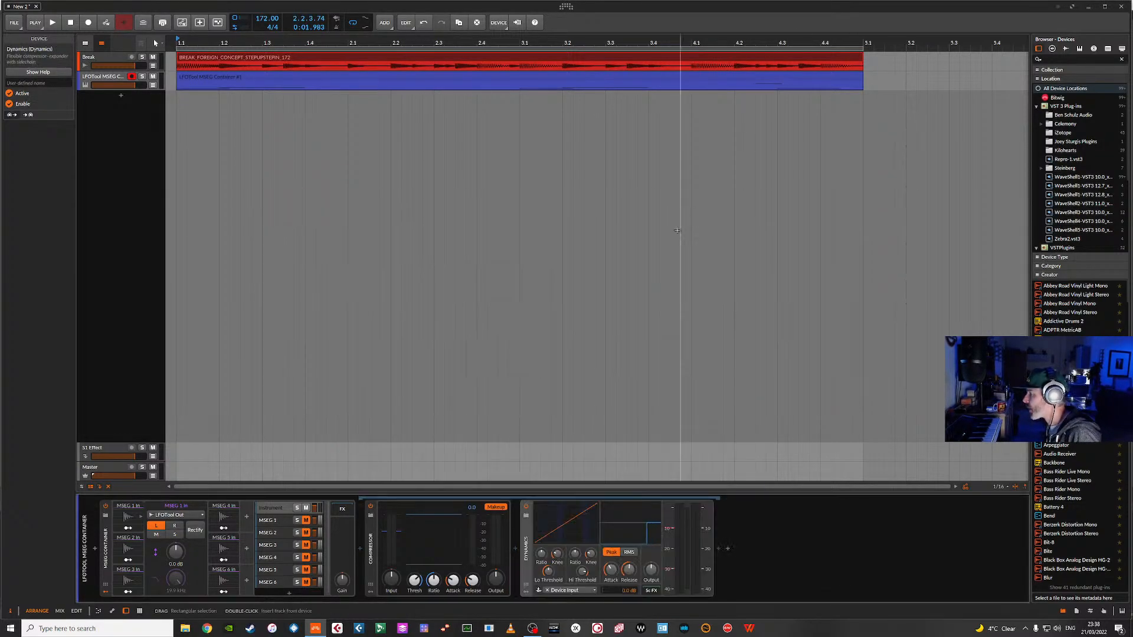
click(578, 590)
mouse_move(611, 569)
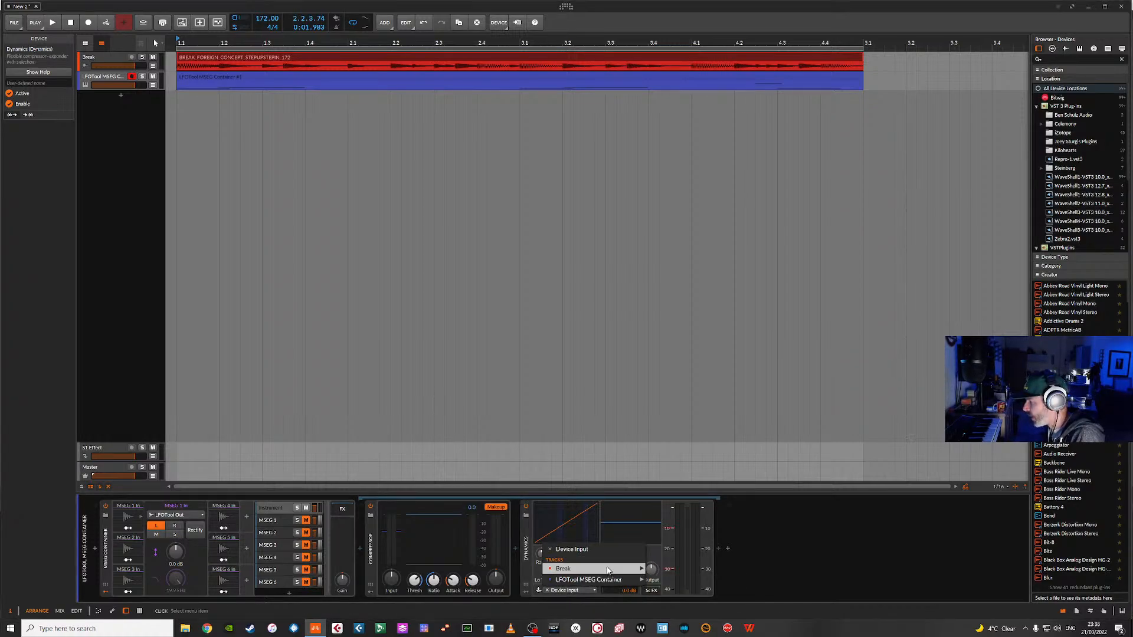
click(804, 563)
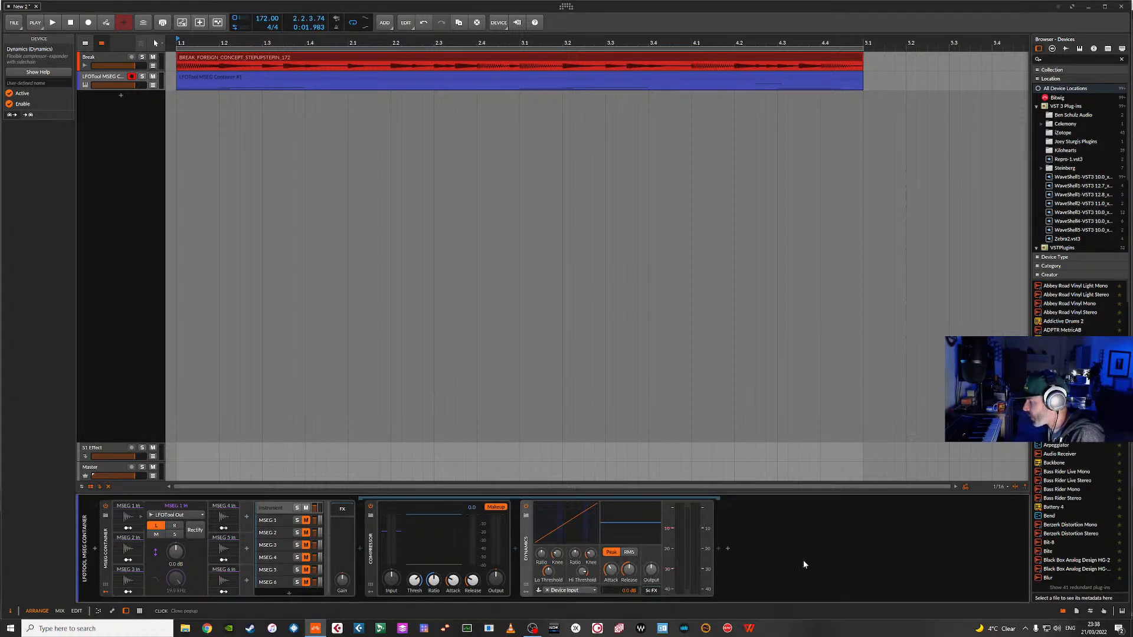
- Show the Compressor's modulator slots and add an Audio Sidechain modulator
click(371, 584)
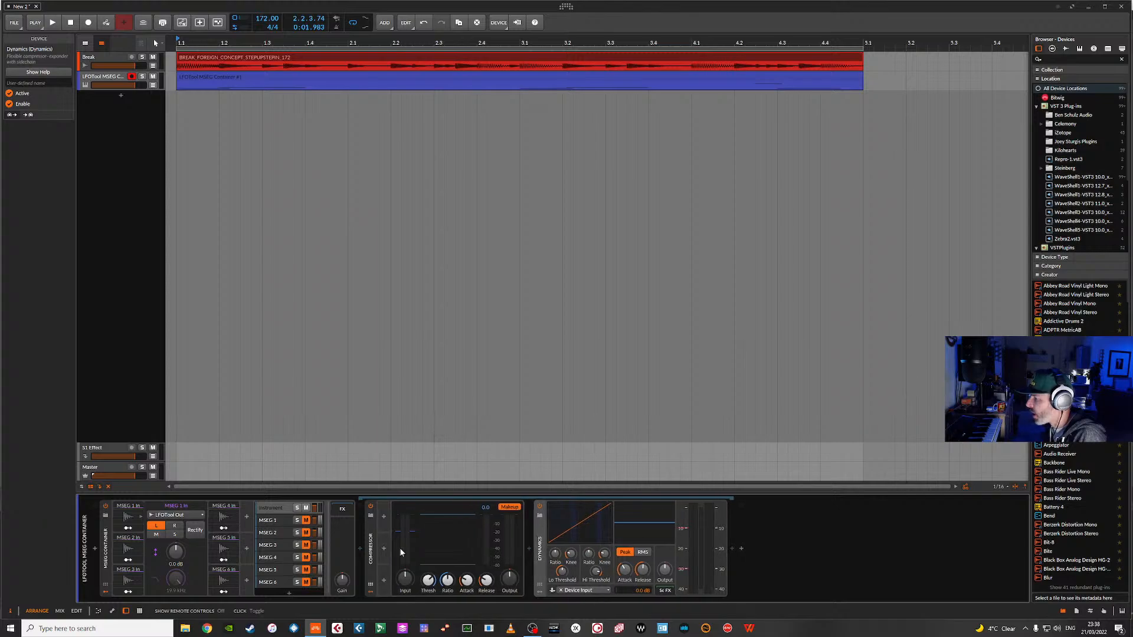
click(383, 517)
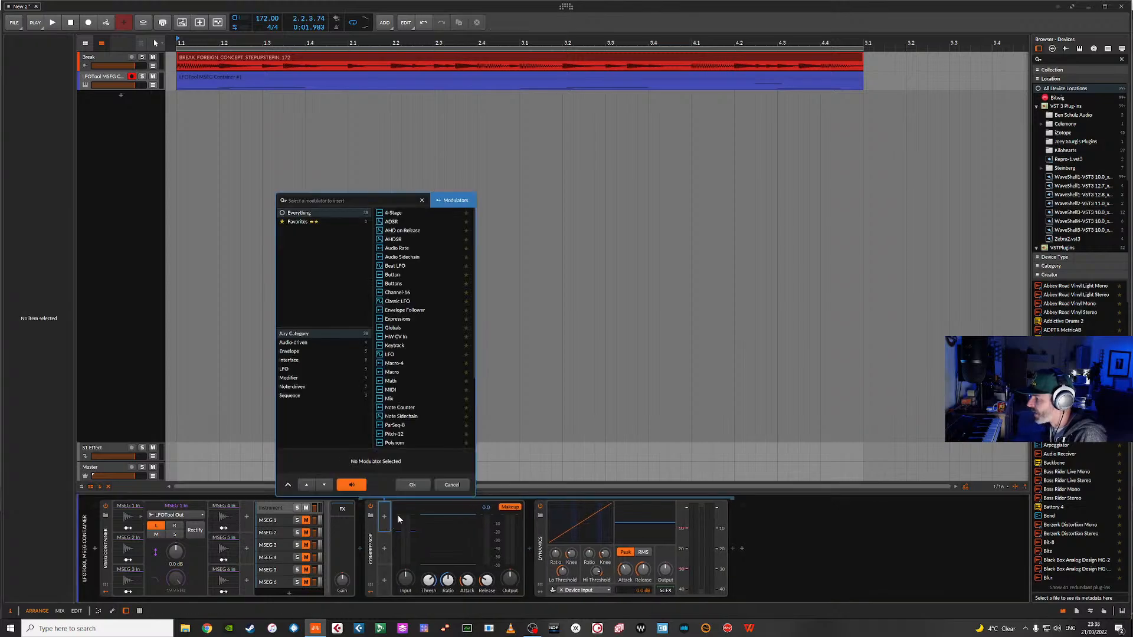
double_click(396, 257)
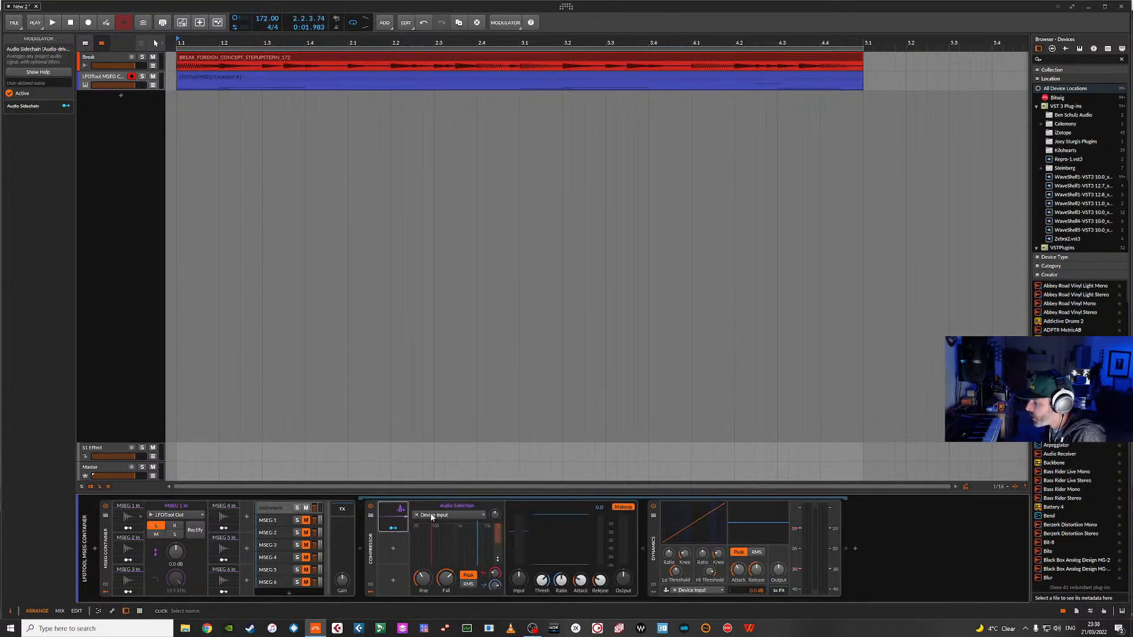
- Set the source of the Compressor's Audio Sidechain modulator to the Break track's Tool Out
click(438, 516)
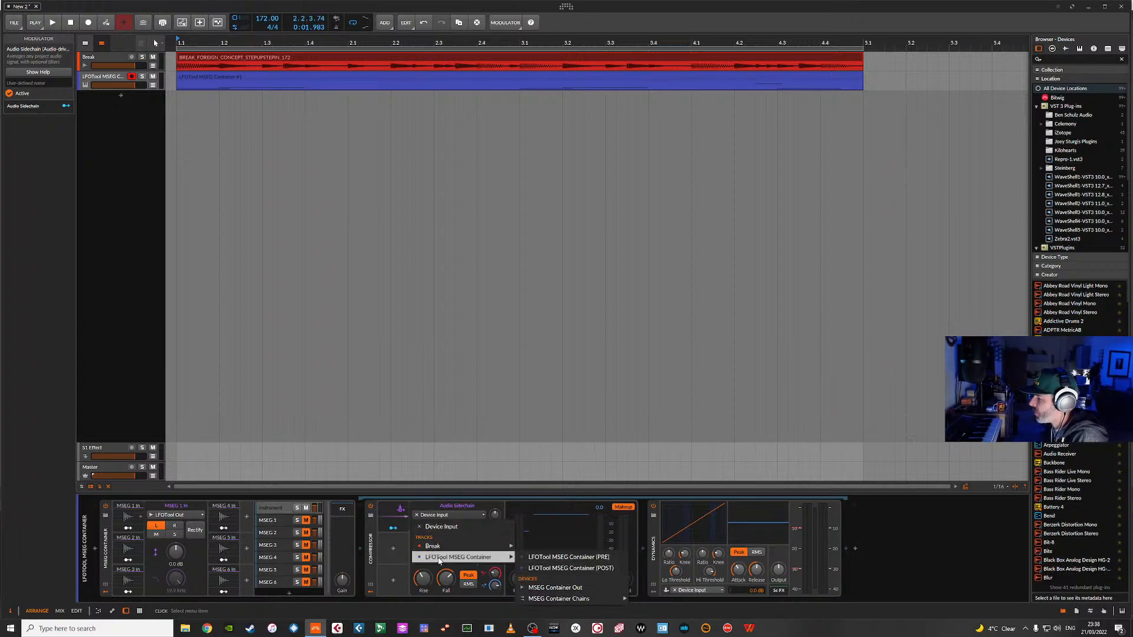
mouse_move(482, 550)
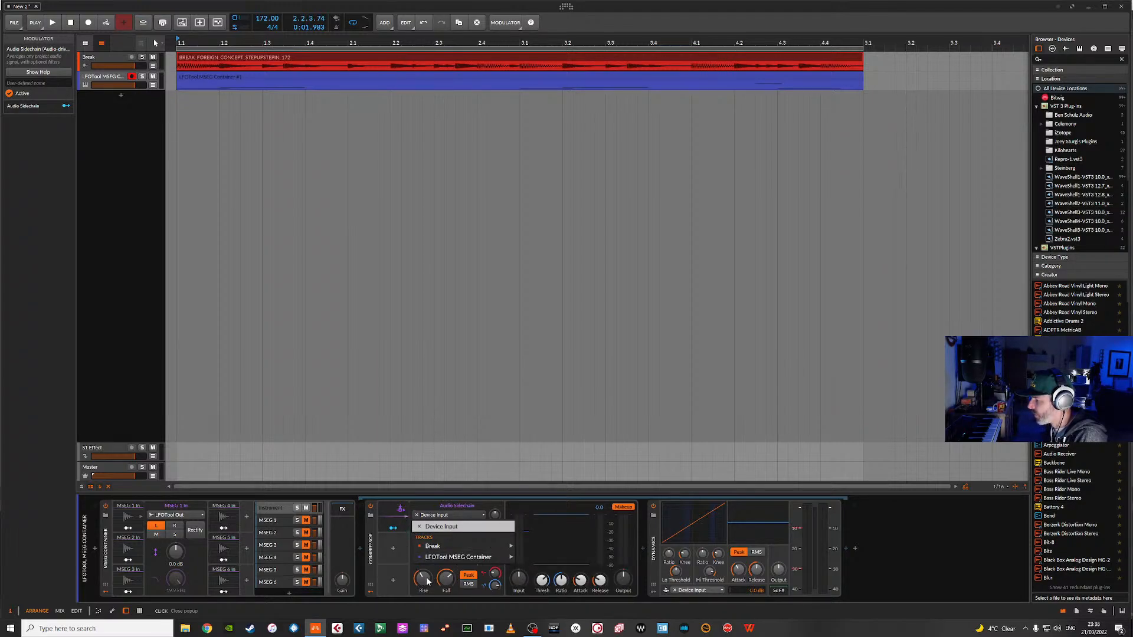
click(402, 514)
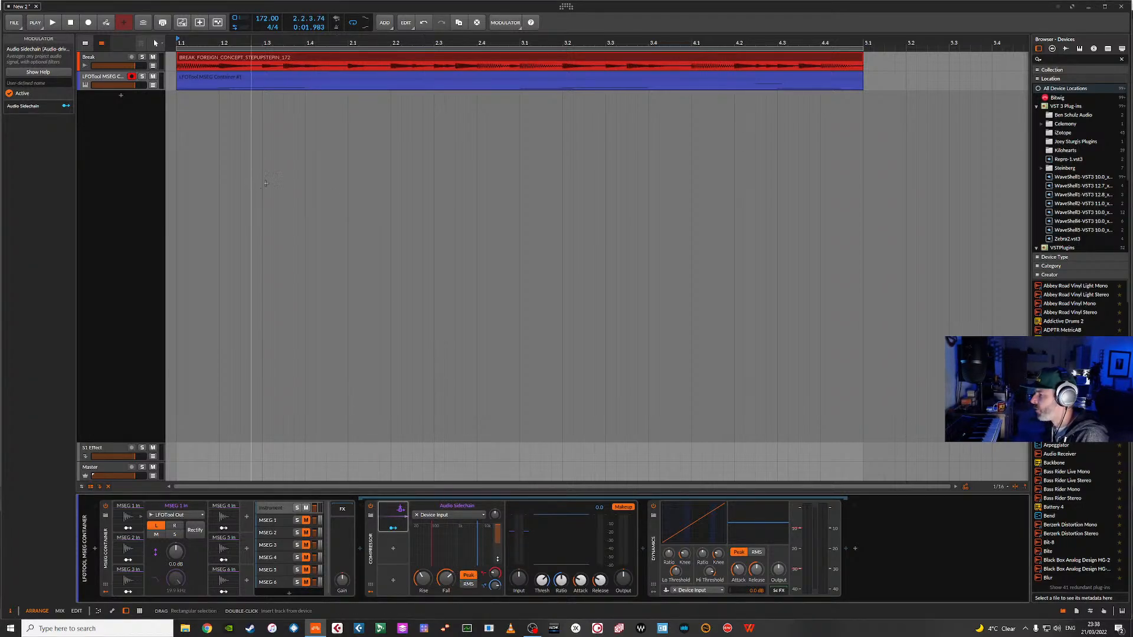
click(449, 515)
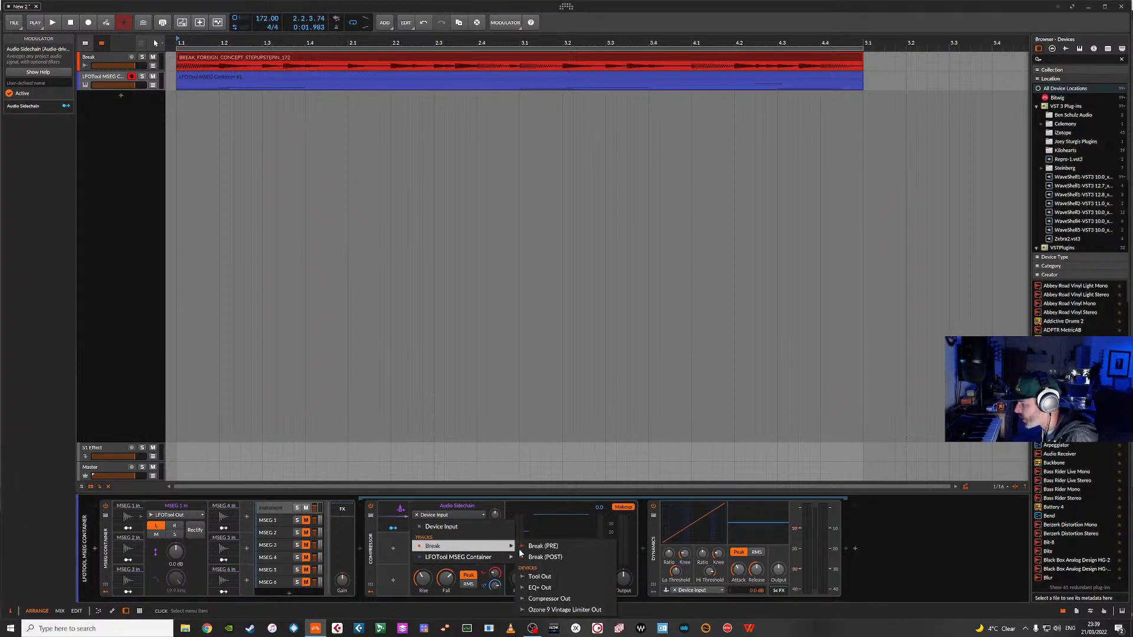
click(556, 580)
key(space)
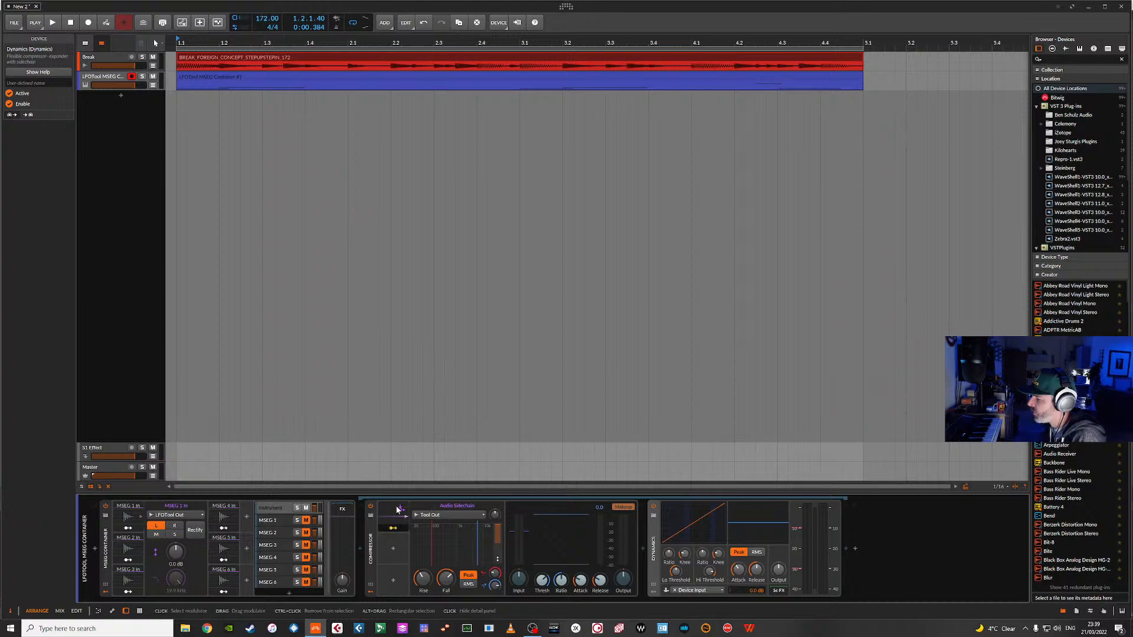
- Remove the Audio Sidechain modulator from the Compressor and lower the Compressor's threshold
key(Delete)
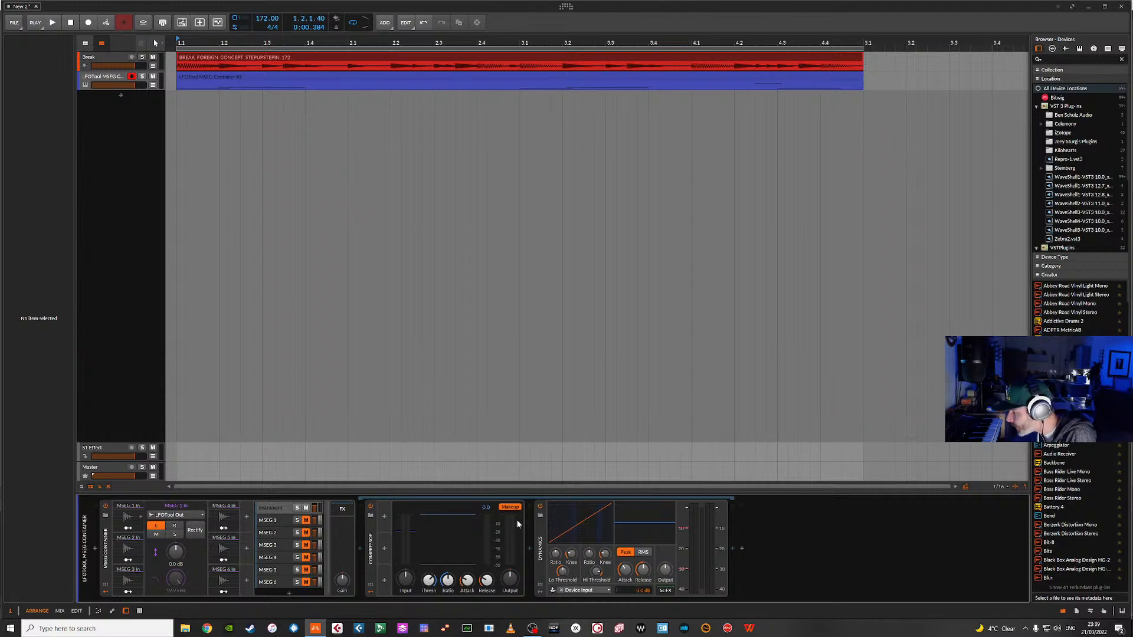
drag(429, 580, 428, 606)
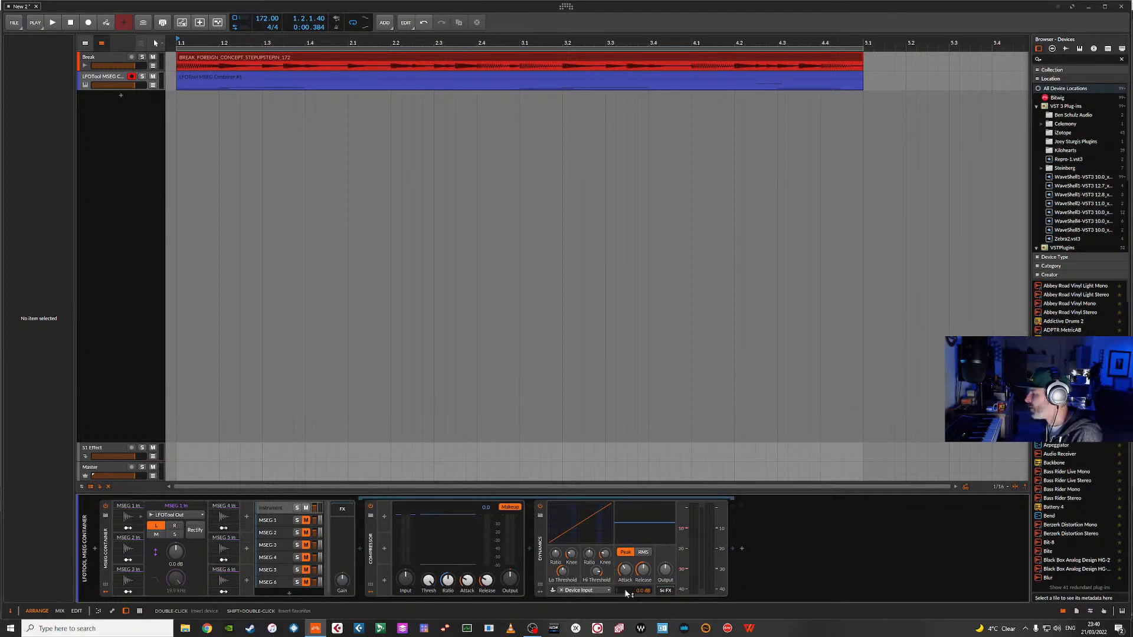
- Review the sidechain sources offered to Dynamics, and delete Dynamics and the Compressor from the Instrument layer
click(597, 591)
mouse_move(607, 569)
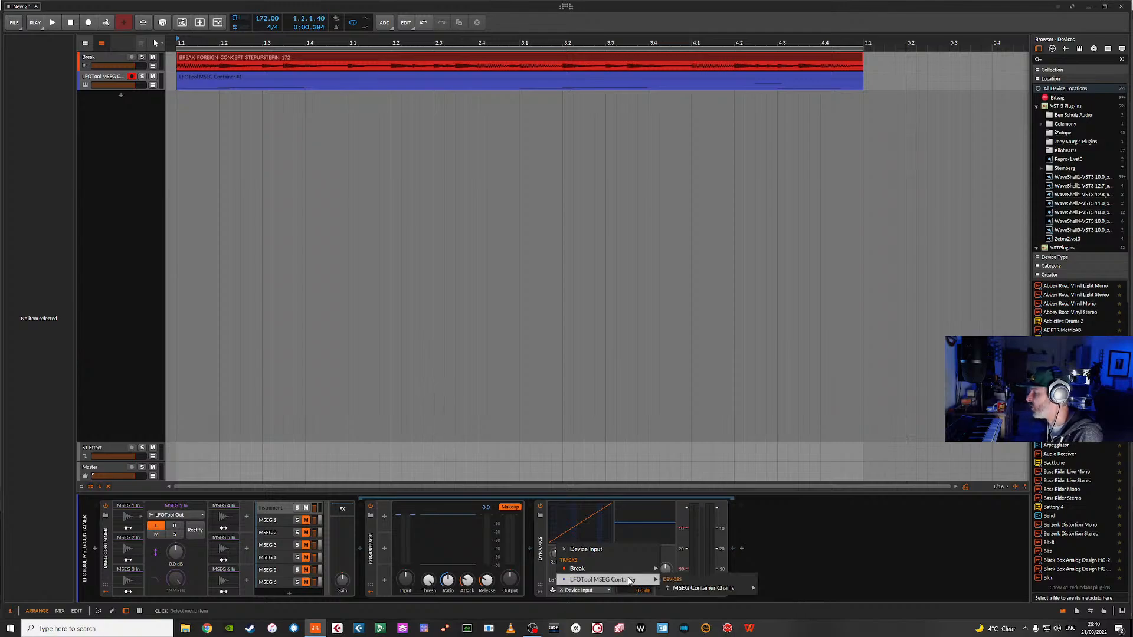
click(869, 558)
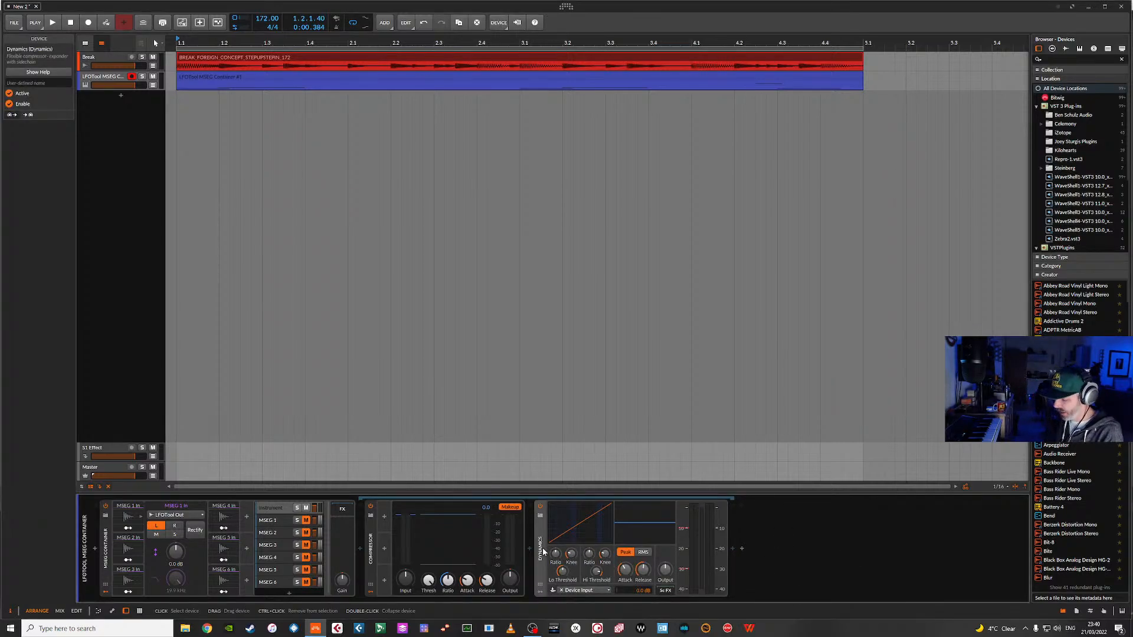
key(Delete)
key(Delete)
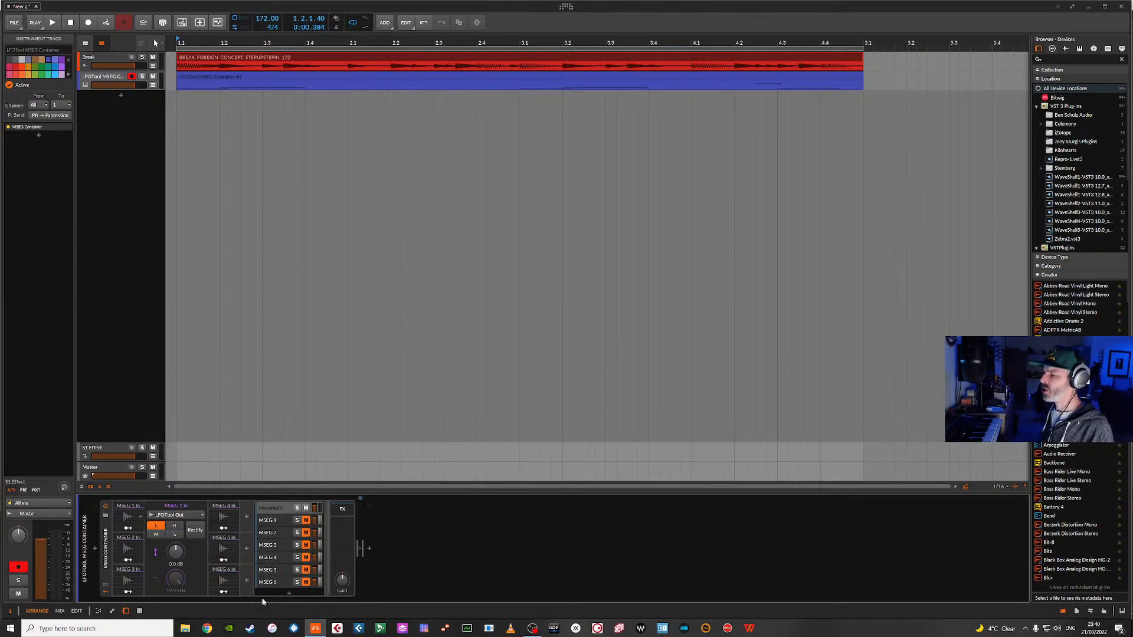
- Hide the MSEG 1 In modulator's details and look at the Channel Filter in the MSEG 1 layer
click(135, 519)
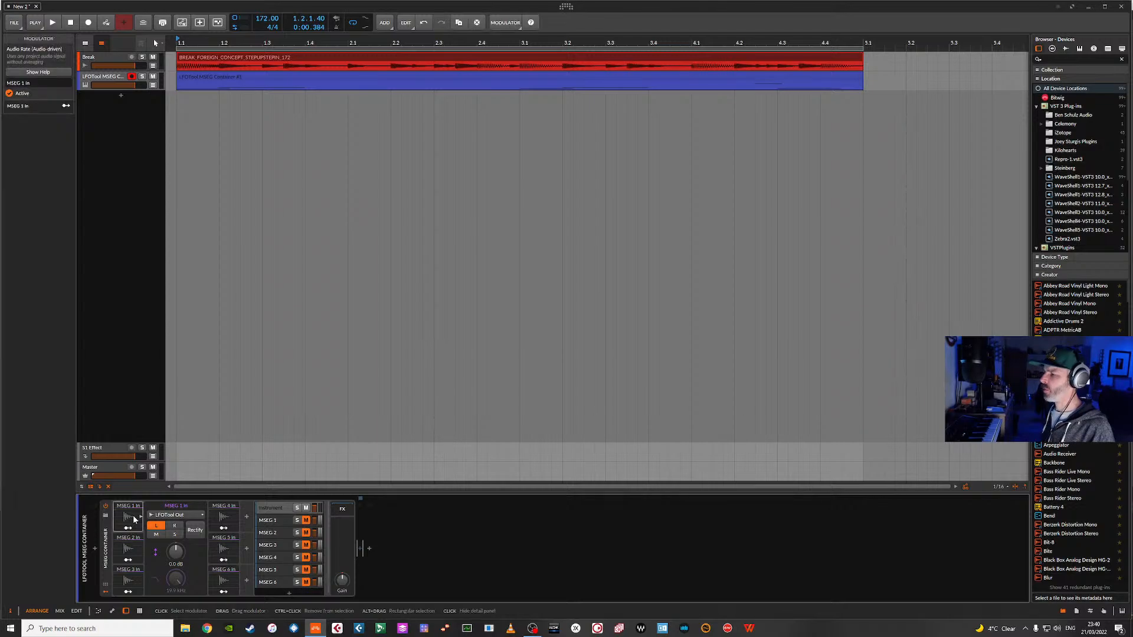
click(132, 518)
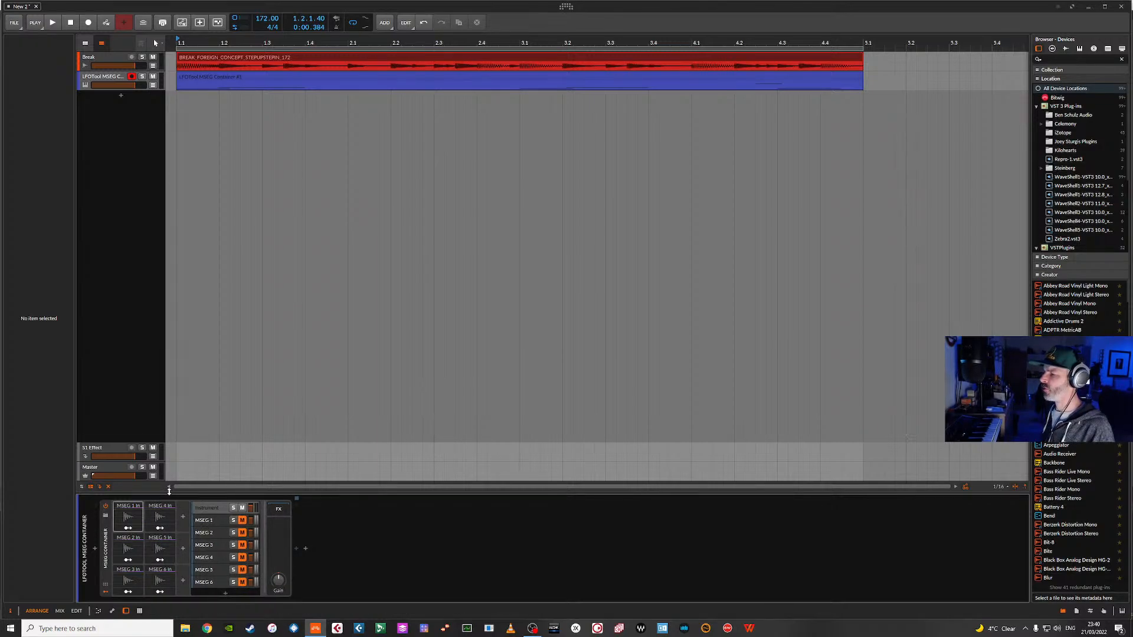
click(210, 521)
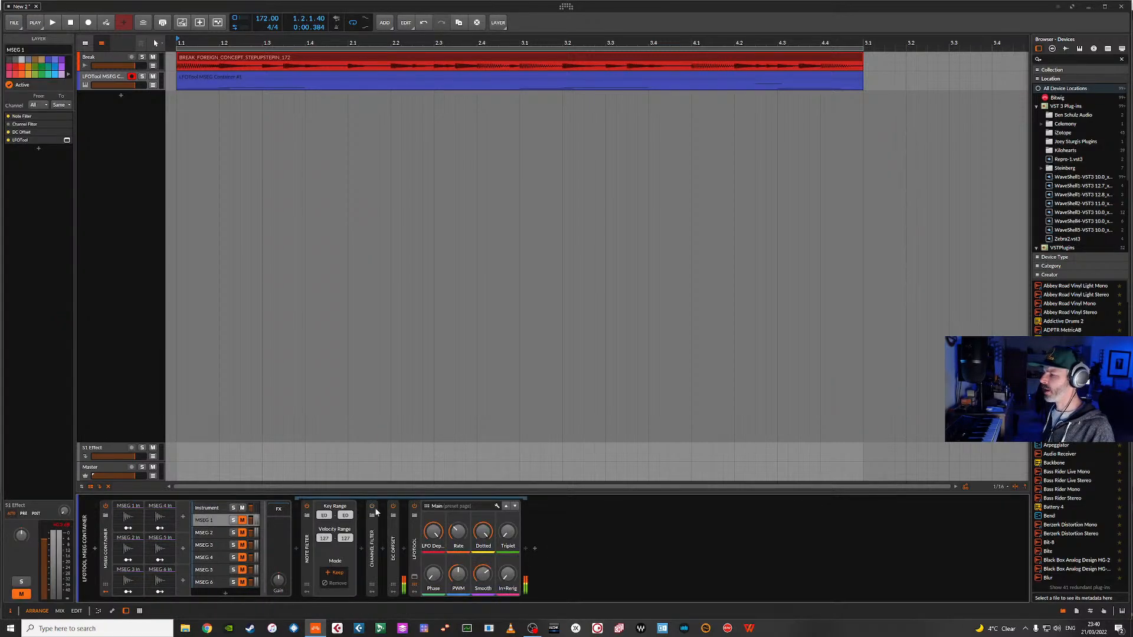
double_click(374, 548)
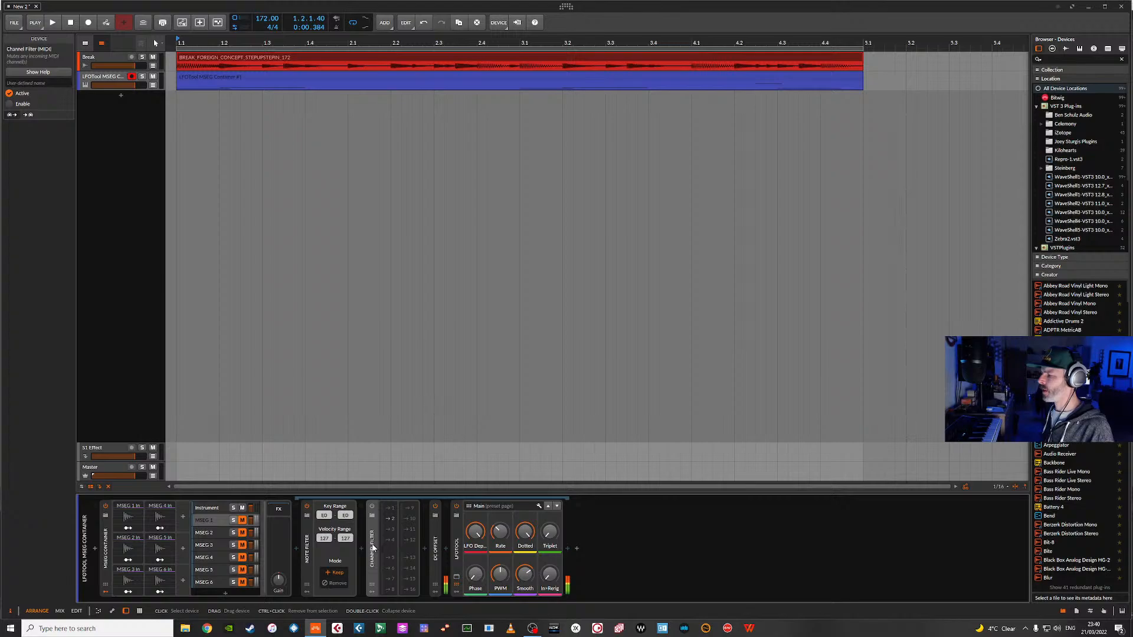
double_click(373, 549)
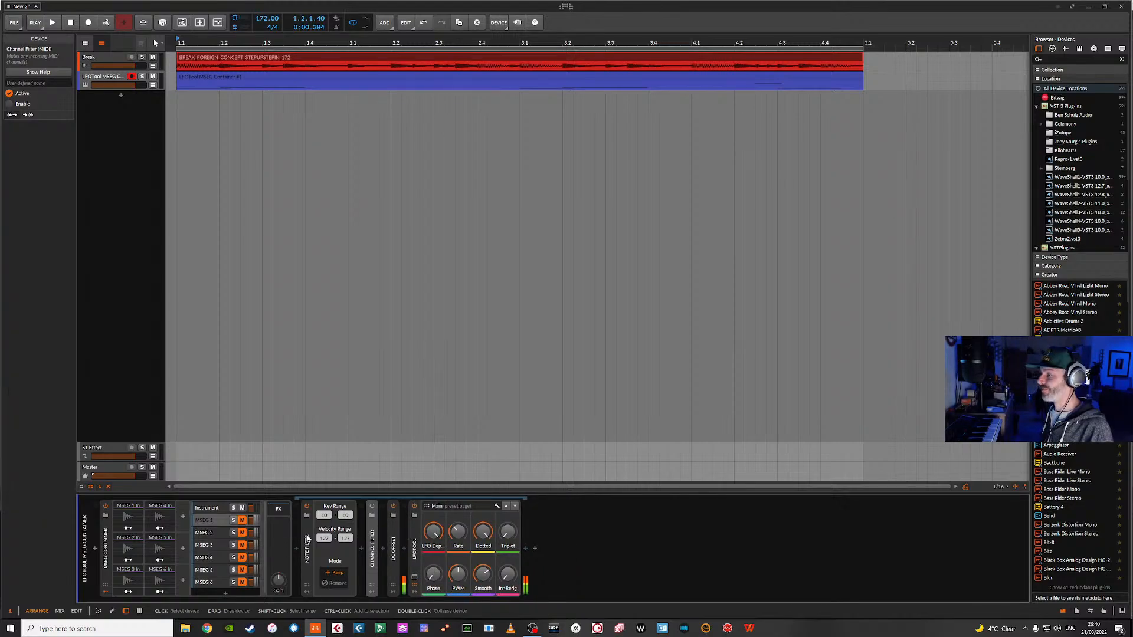
- Adjust the key range of the MSEG 1 layer's Note Filter and collapse the device
click(307, 506)
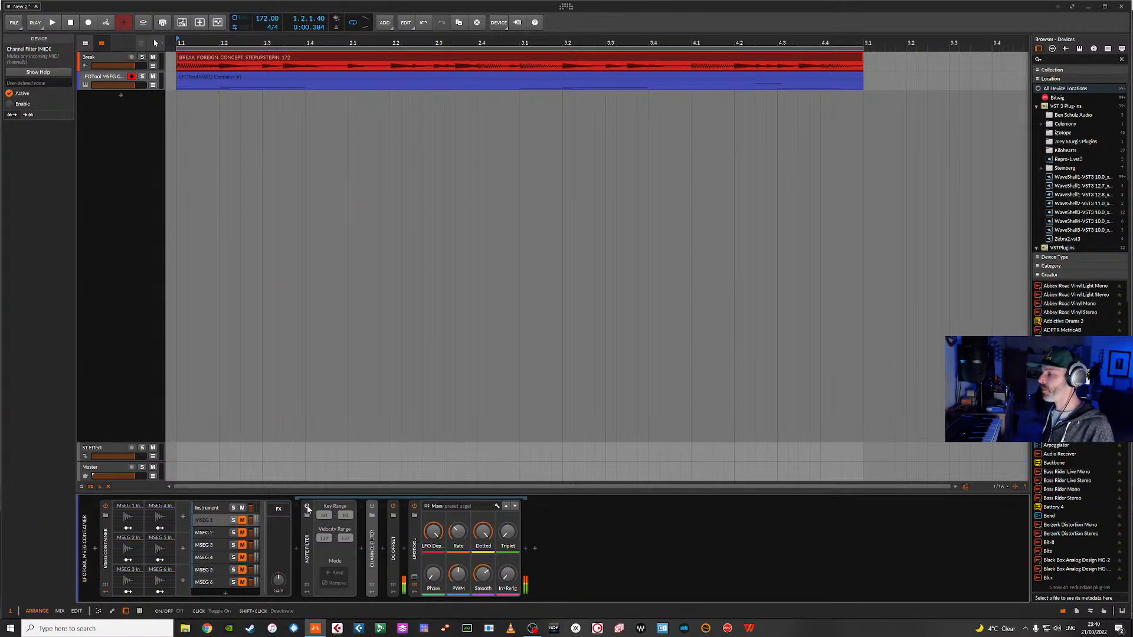
click(307, 506)
drag(324, 516, 346, 524)
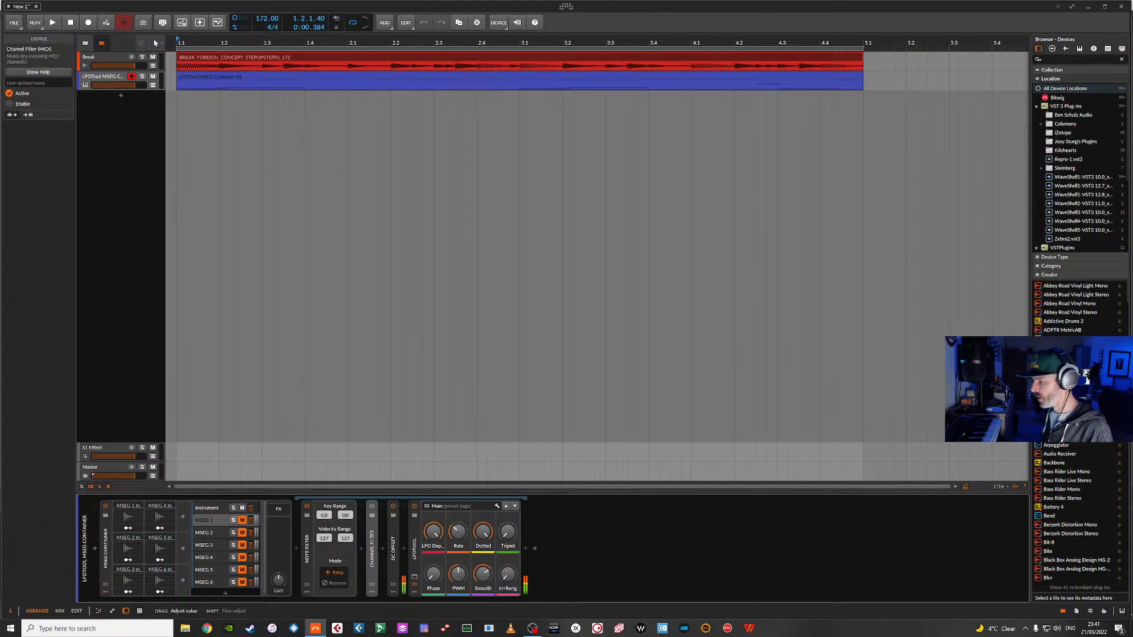
double_click(310, 537)
click(307, 506)
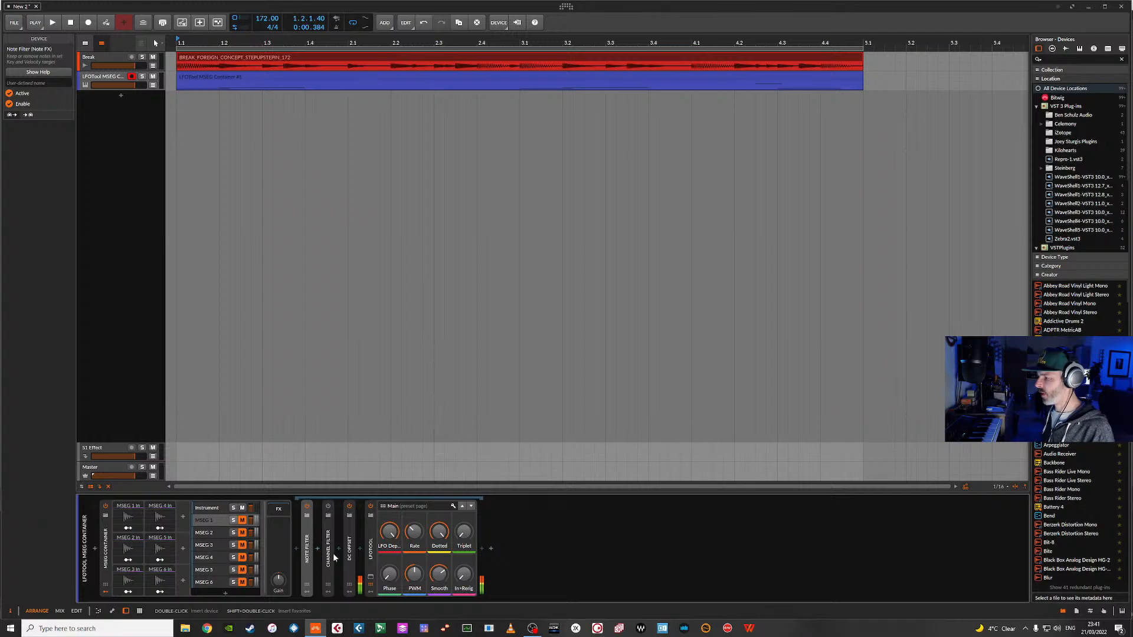
- Show the MSEG 1 layer's Channel Filter set to channel 2 and enable Note Retrig in its LFOTool
click(370, 577)
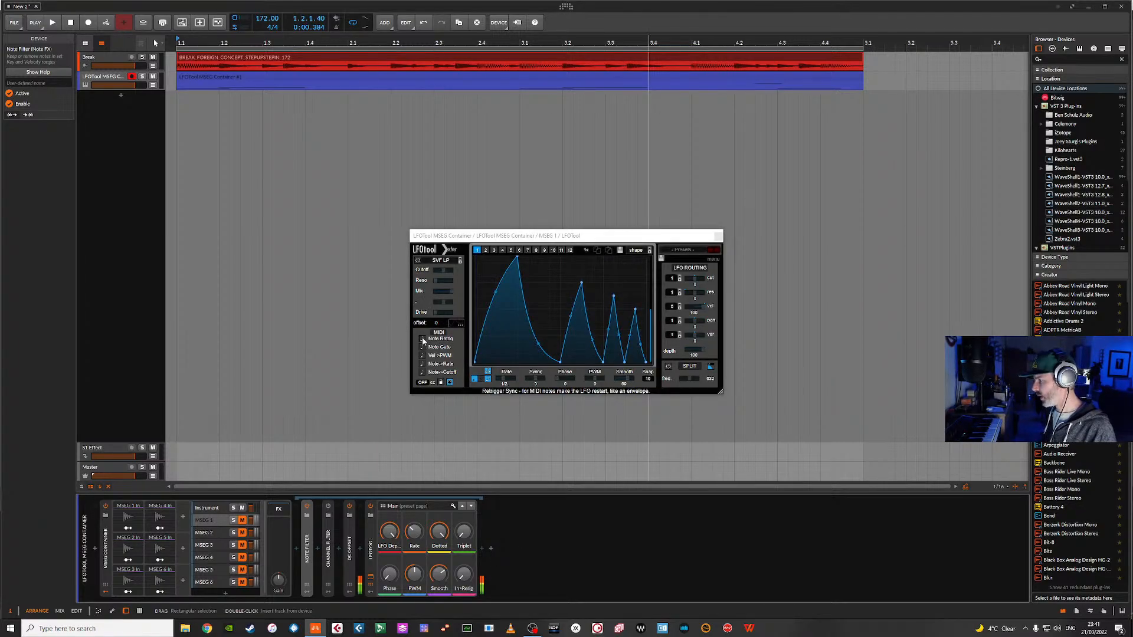
click(331, 537)
click(346, 519)
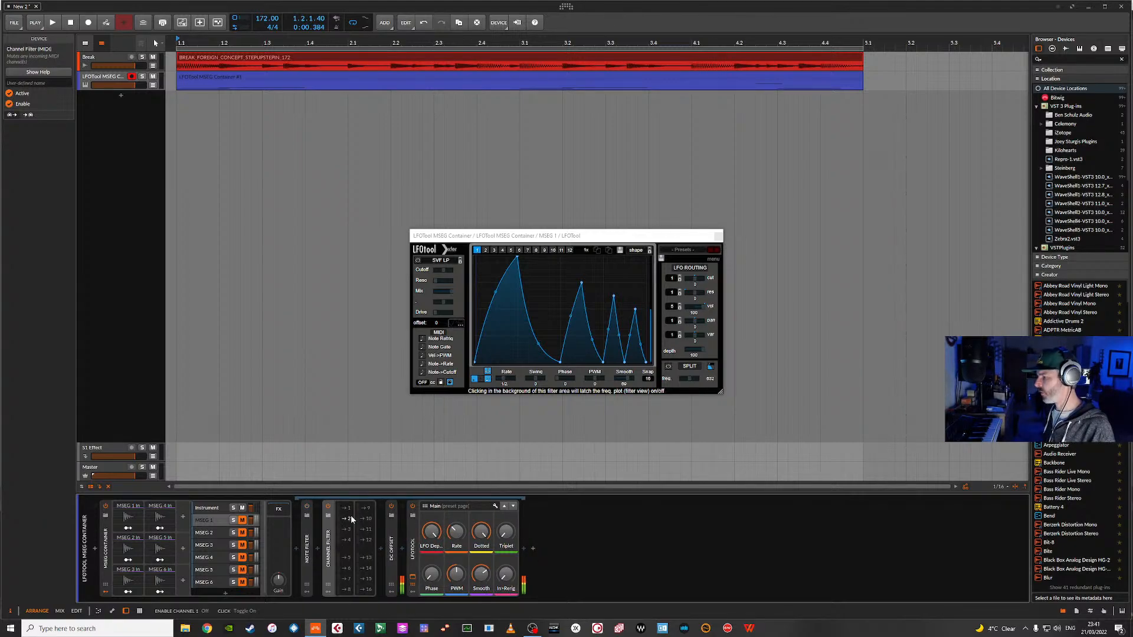
click(422, 339)
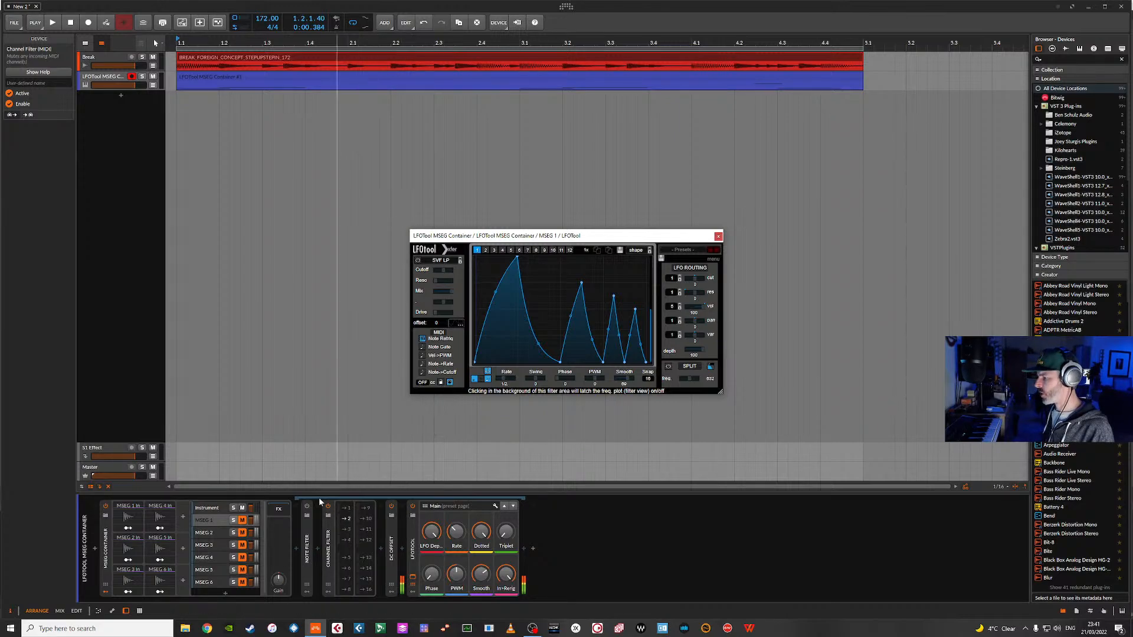
- Open the LFOTool MSEG Container clip's notes and set the E0 note at 3.1 to channel 2
click(240, 79)
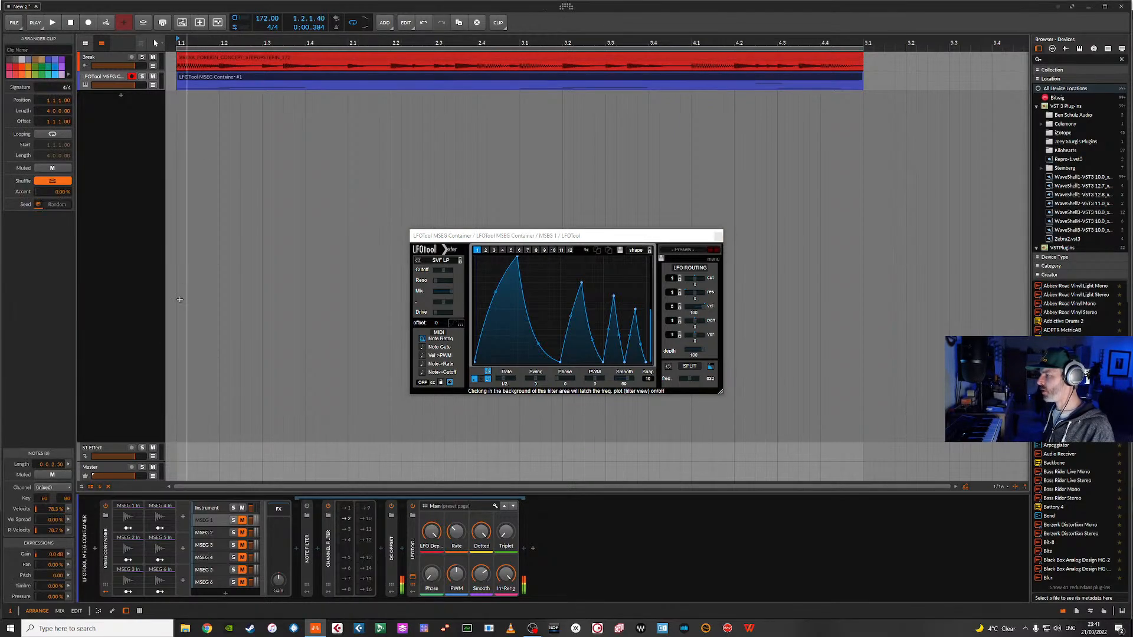
double_click(247, 76)
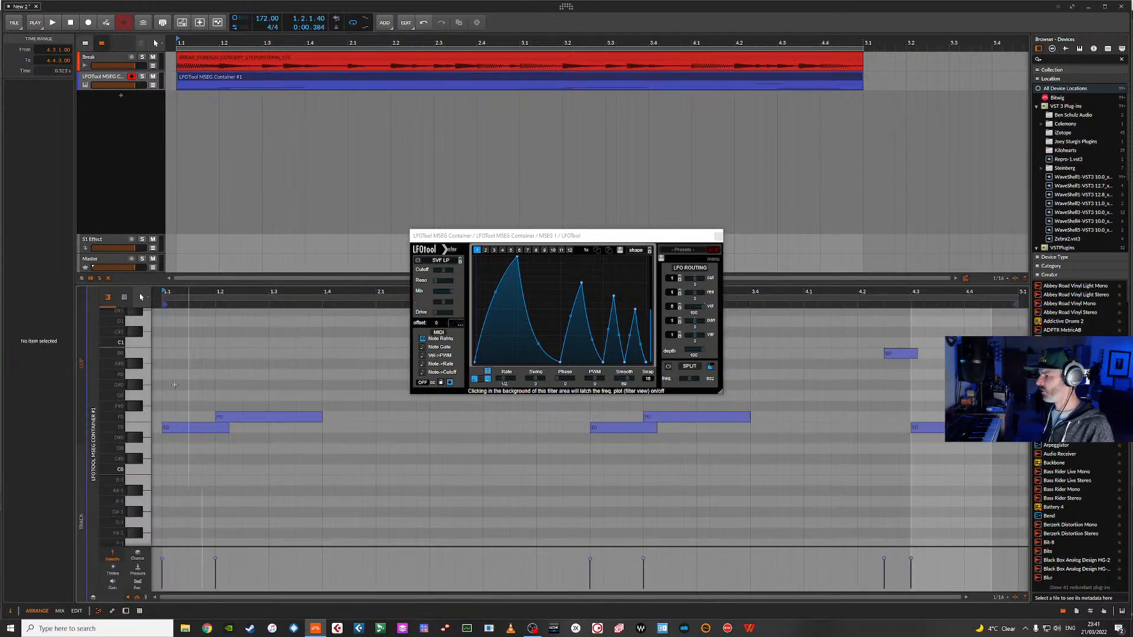
click(199, 426)
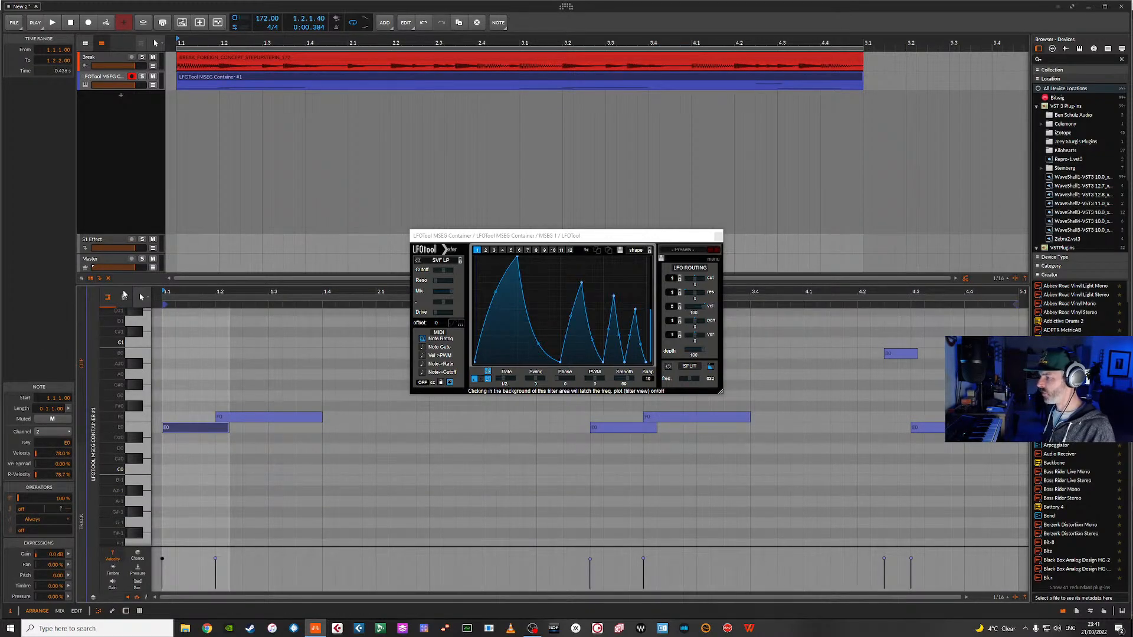
click(625, 427)
click(70, 432)
click(51, 443)
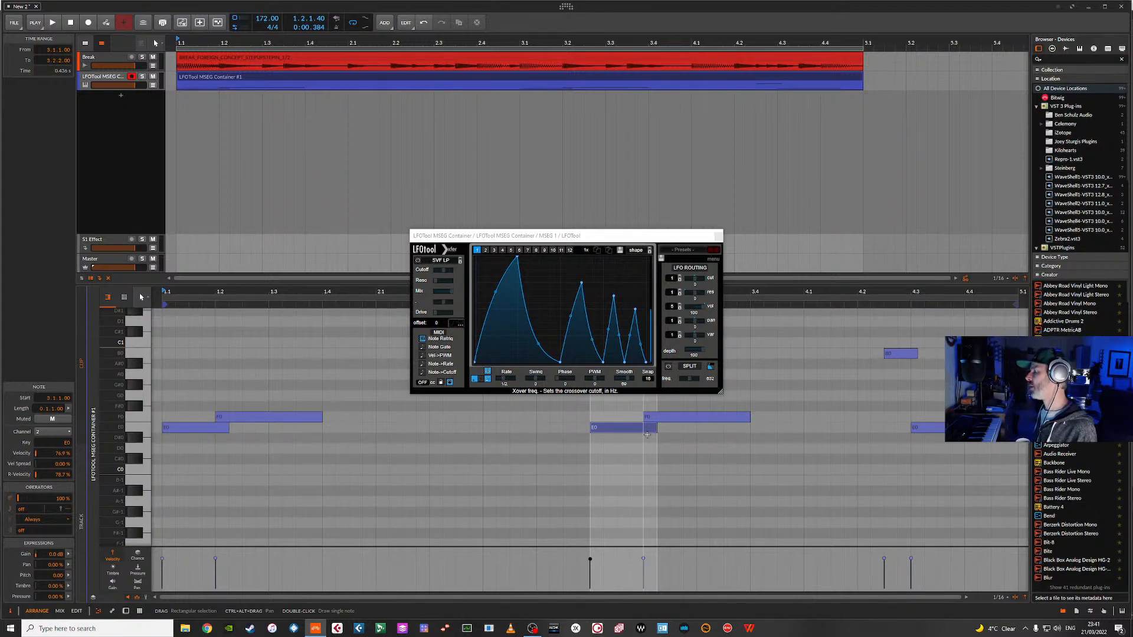
- Play the clip to check how its notes retrigger the LFO in MSEG 1's LFOTool
key(space)
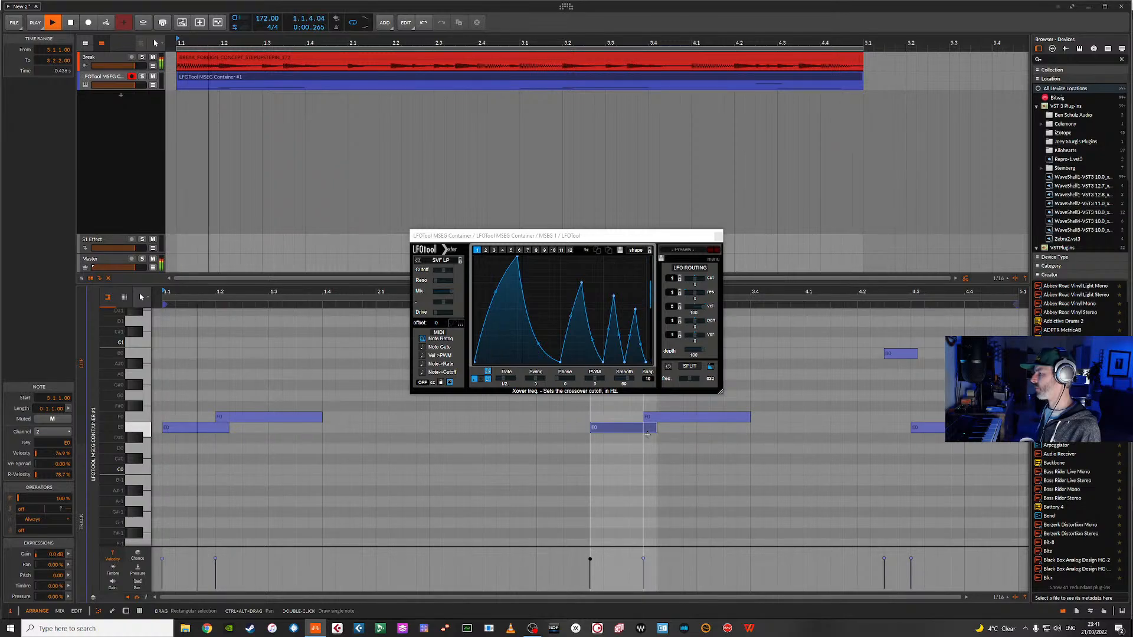
key(space)
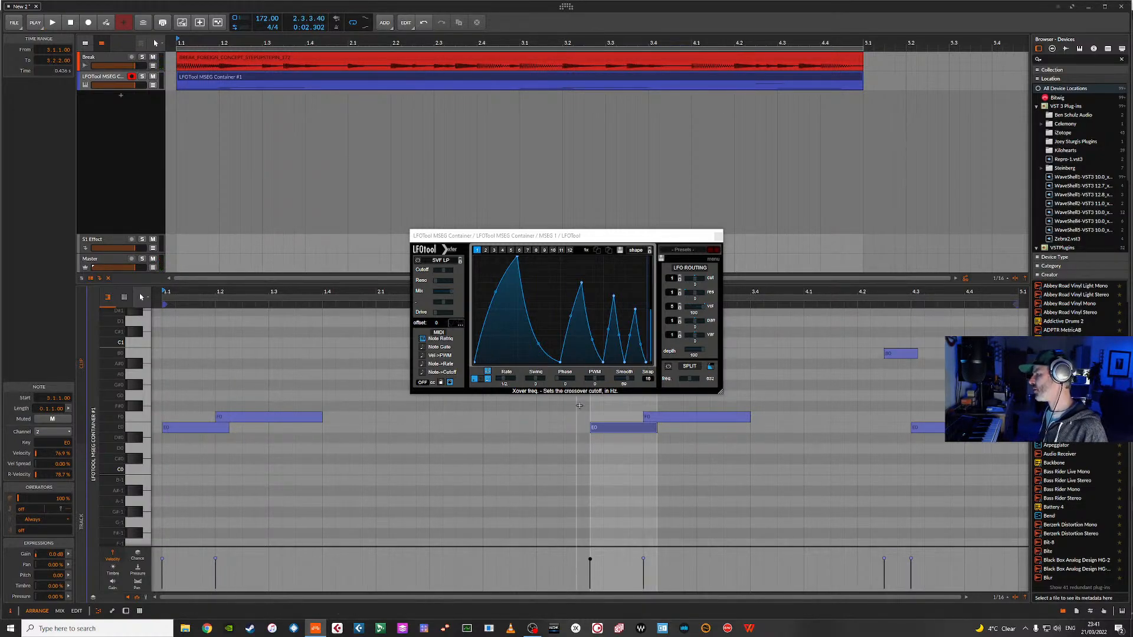
click(422, 340)
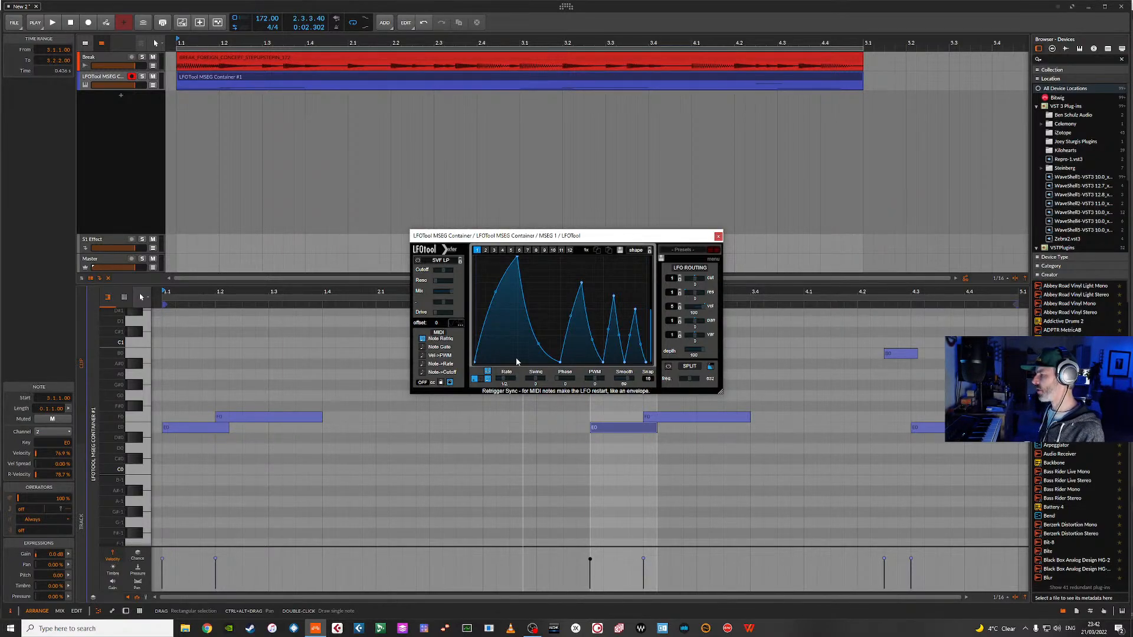
key(space)
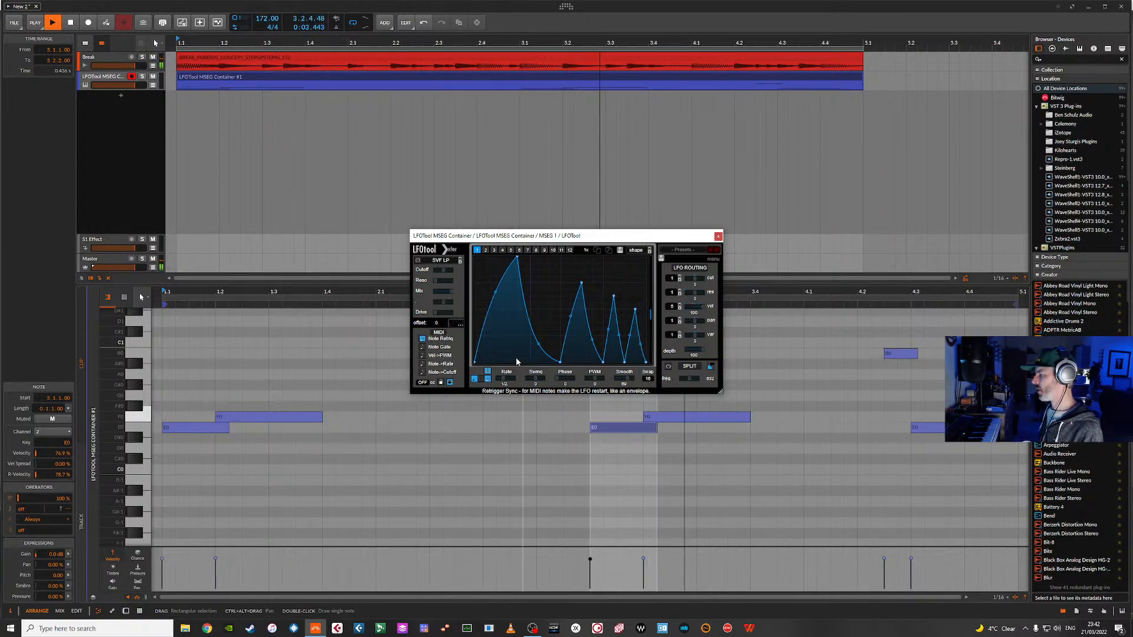
key(space)
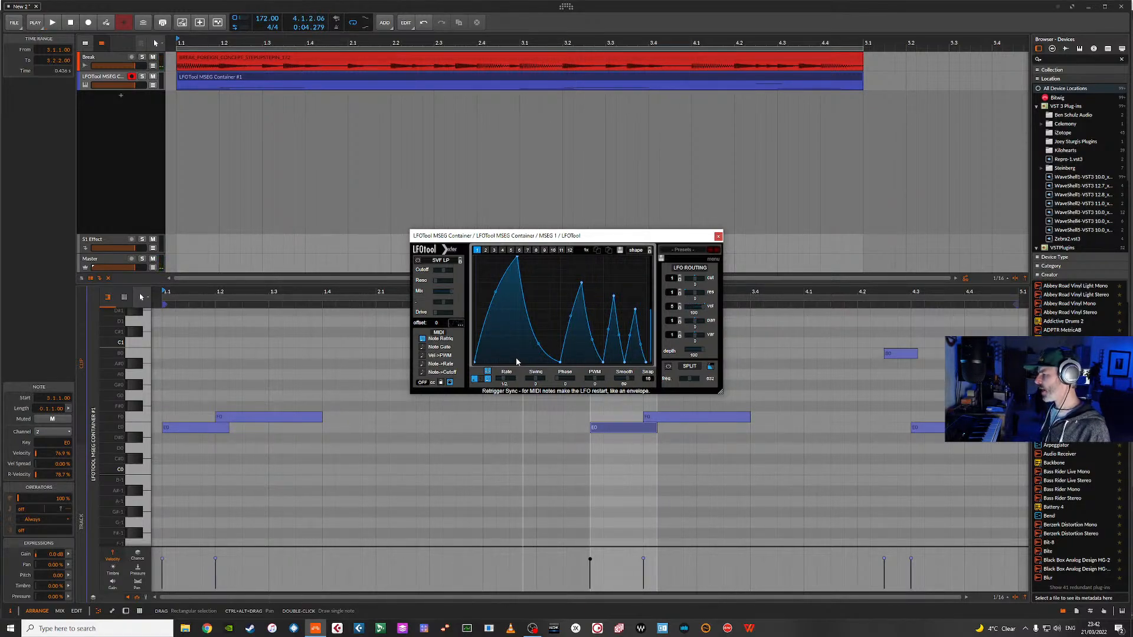
- Set the F0 note at 3.2 to channel 1
click(674, 421)
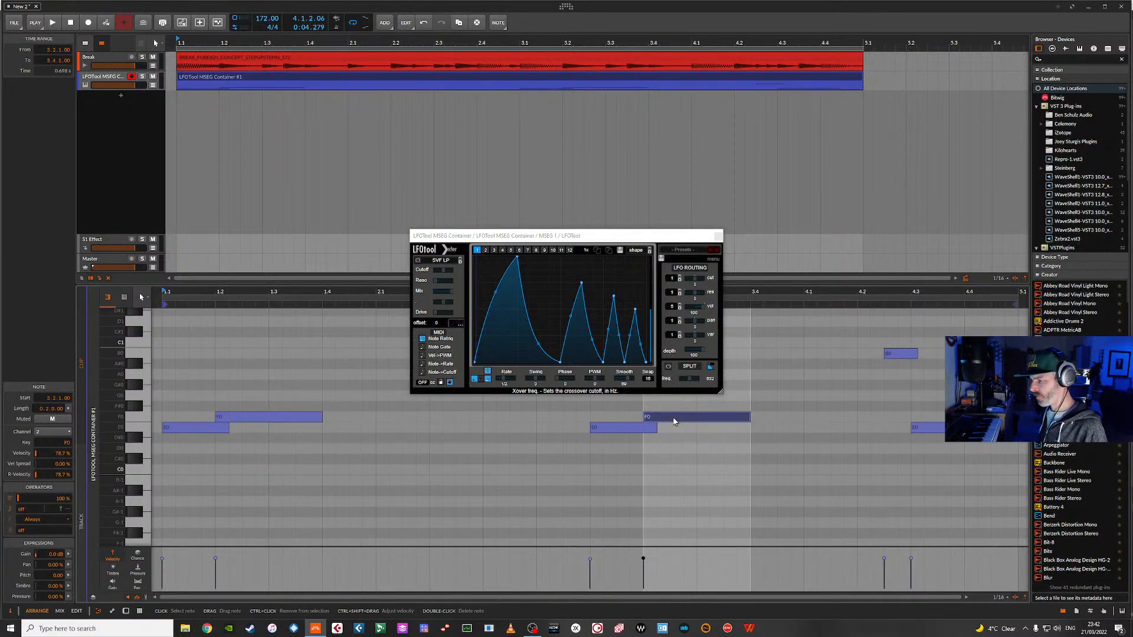
click(64, 434)
click(40, 444)
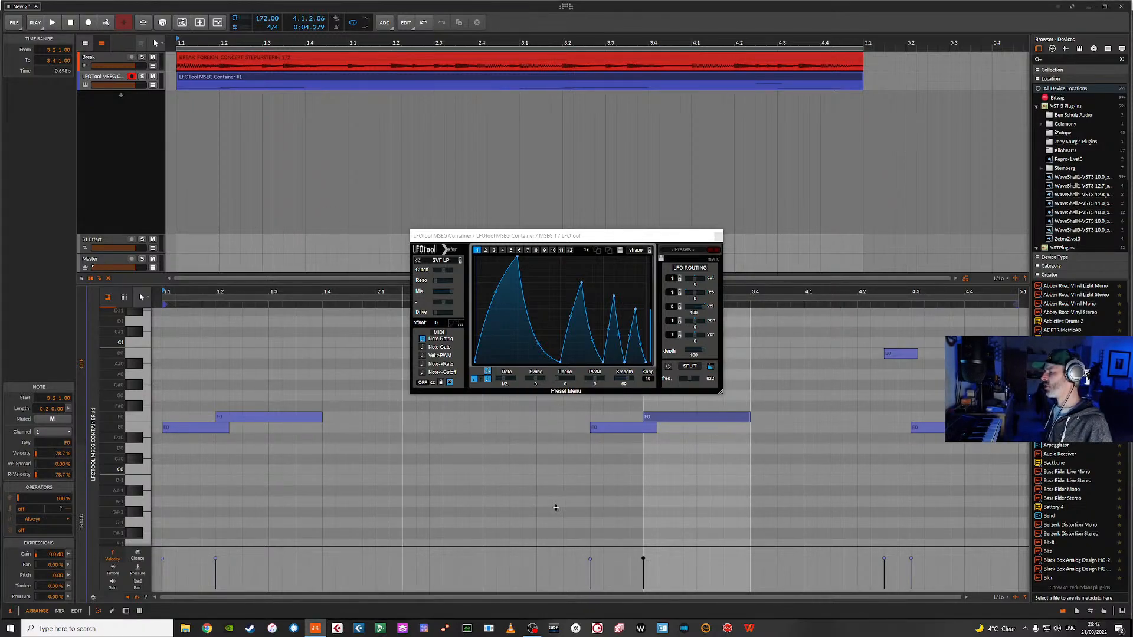
- Play the clip to check LFOTool's retriggering with the F0 note on channel 1, and close the plug-in window
key(space)
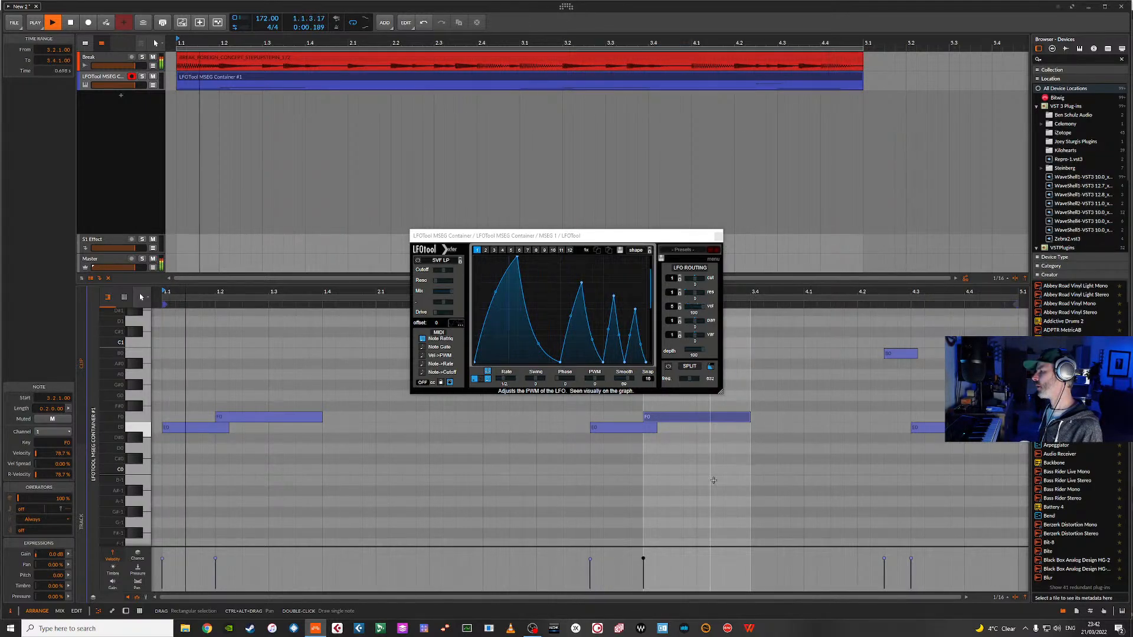
key(space)
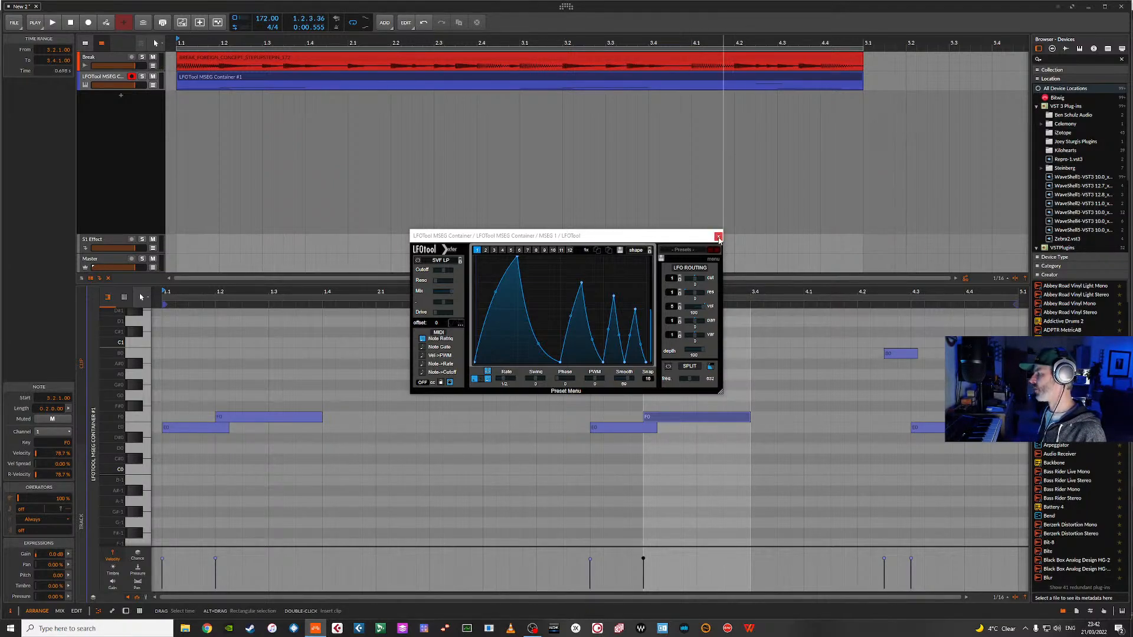
click(718, 237)
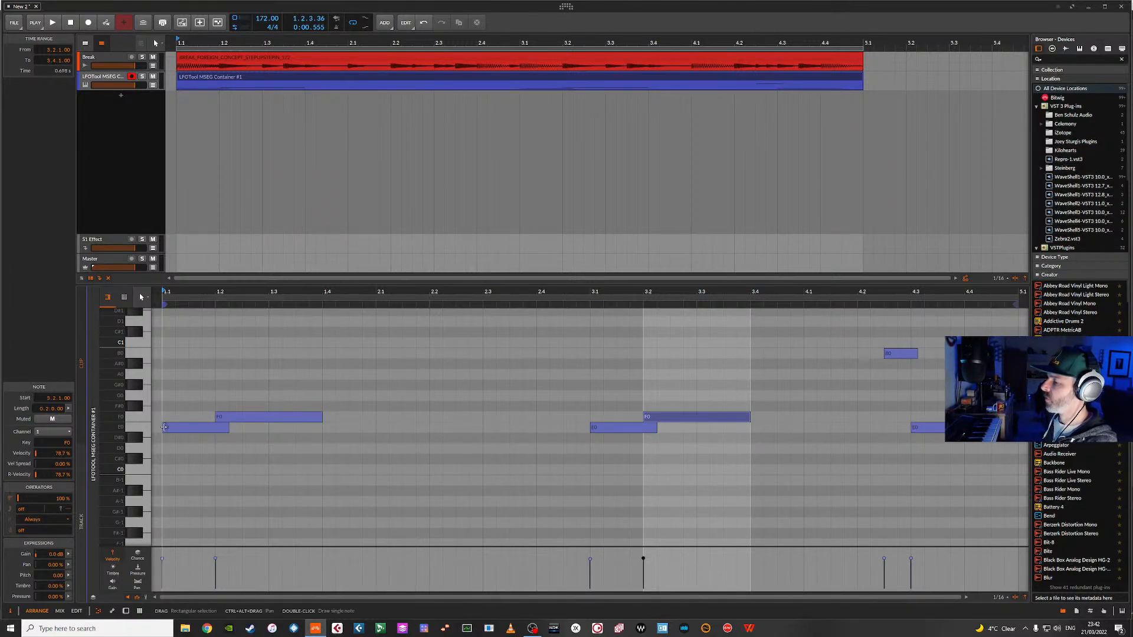
- Set the E0 note at 1.1 and the F0 note at 3.2 to channel 2 together
click(193, 428)
click(239, 418)
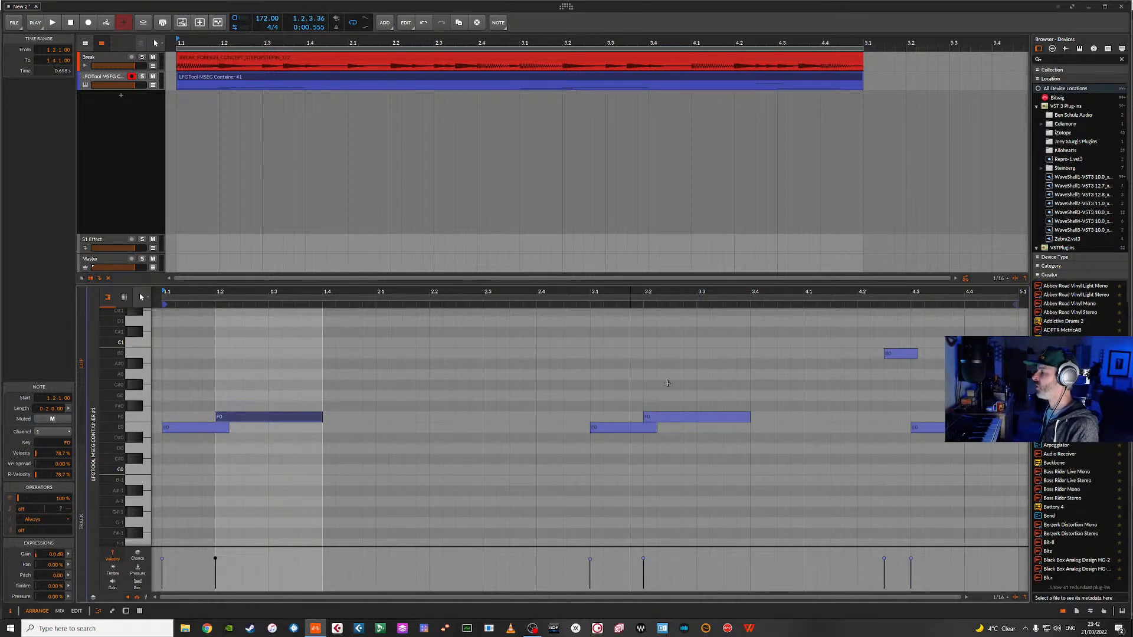
click(168, 428)
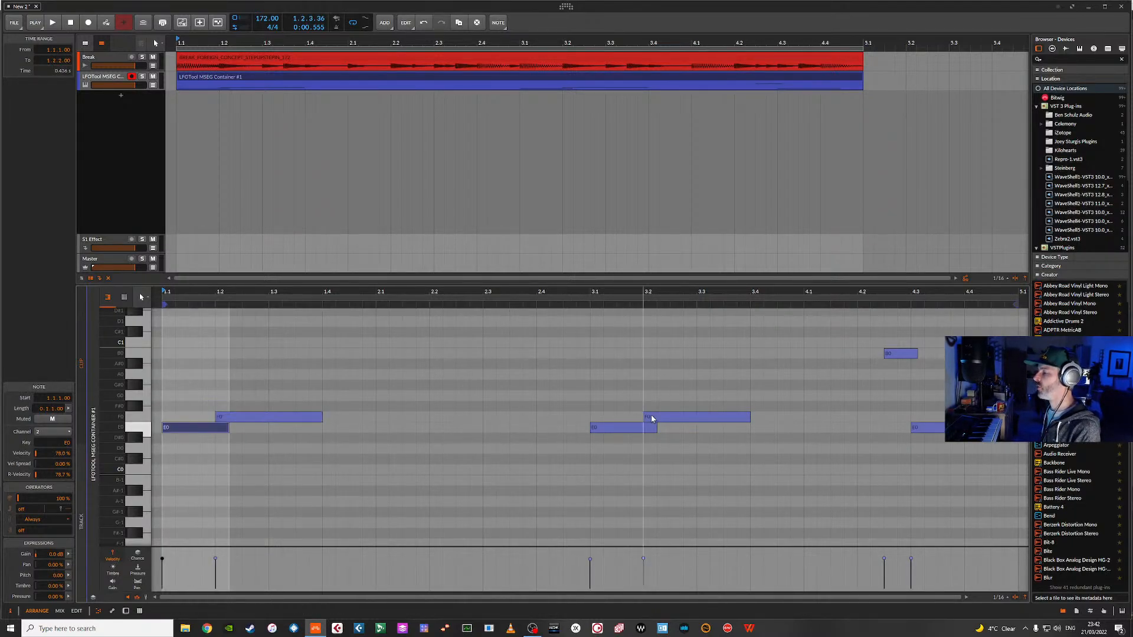
click(718, 418)
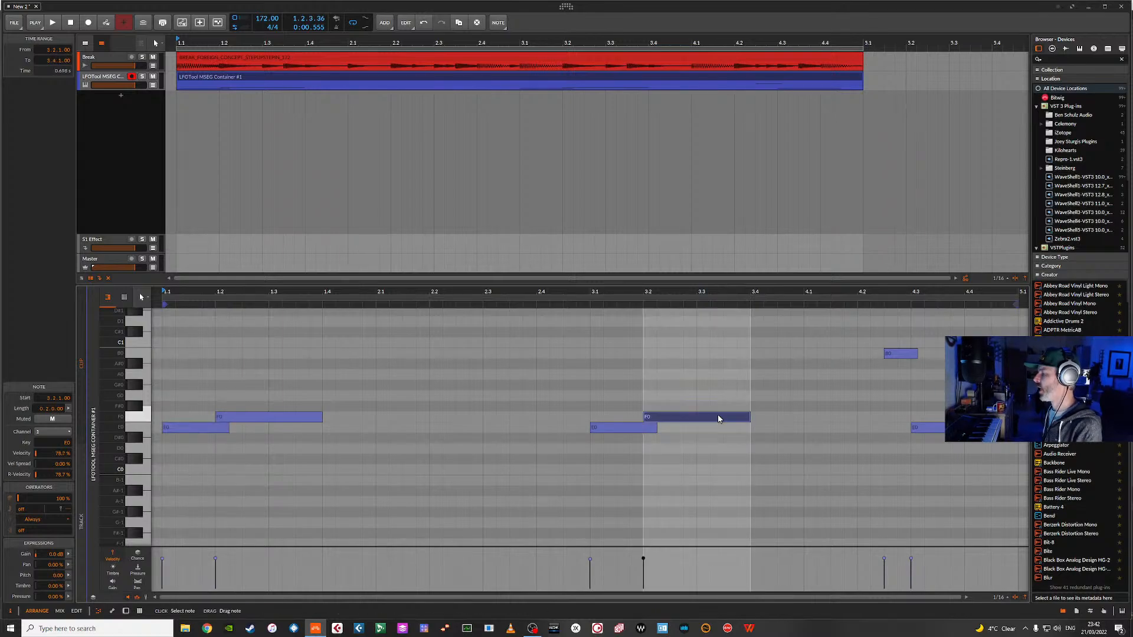
shift+click(210, 427)
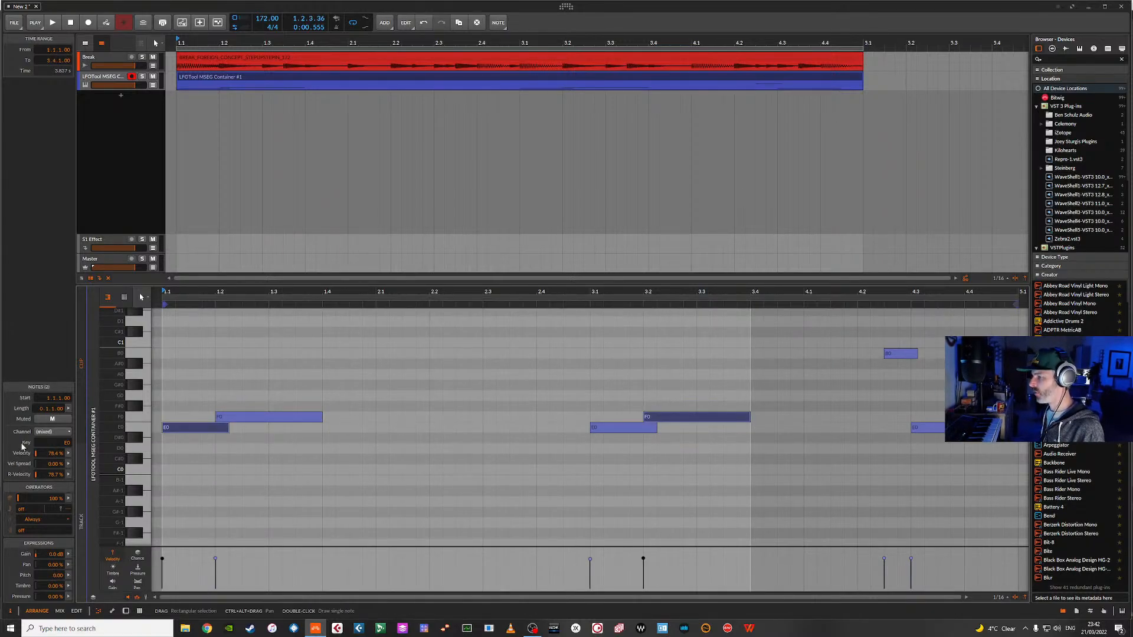
click(62, 433)
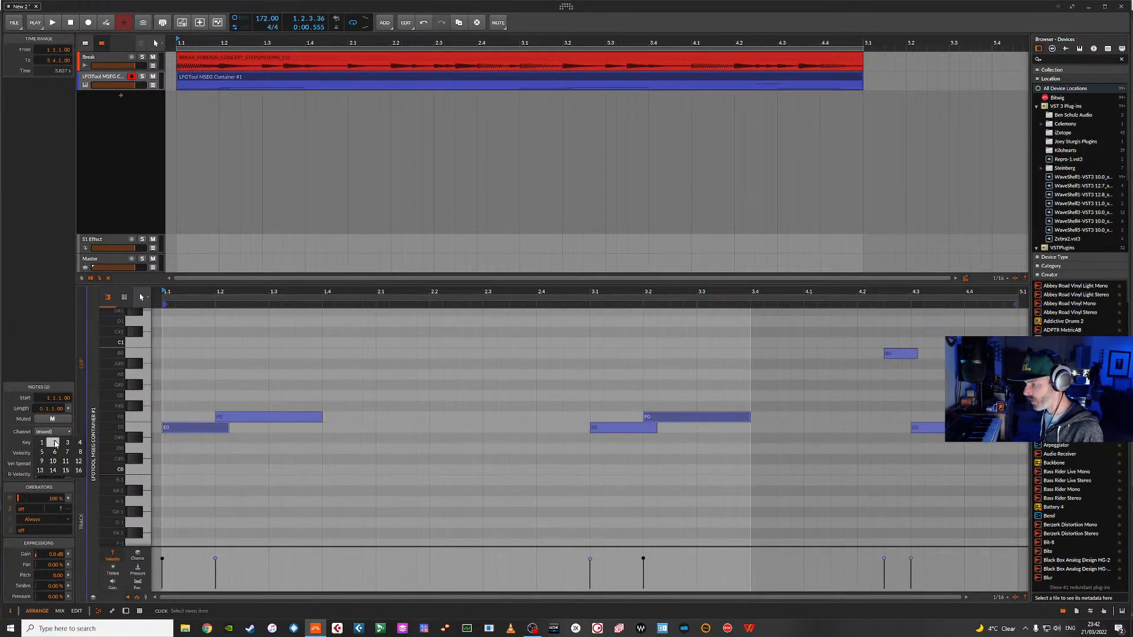
click(54, 443)
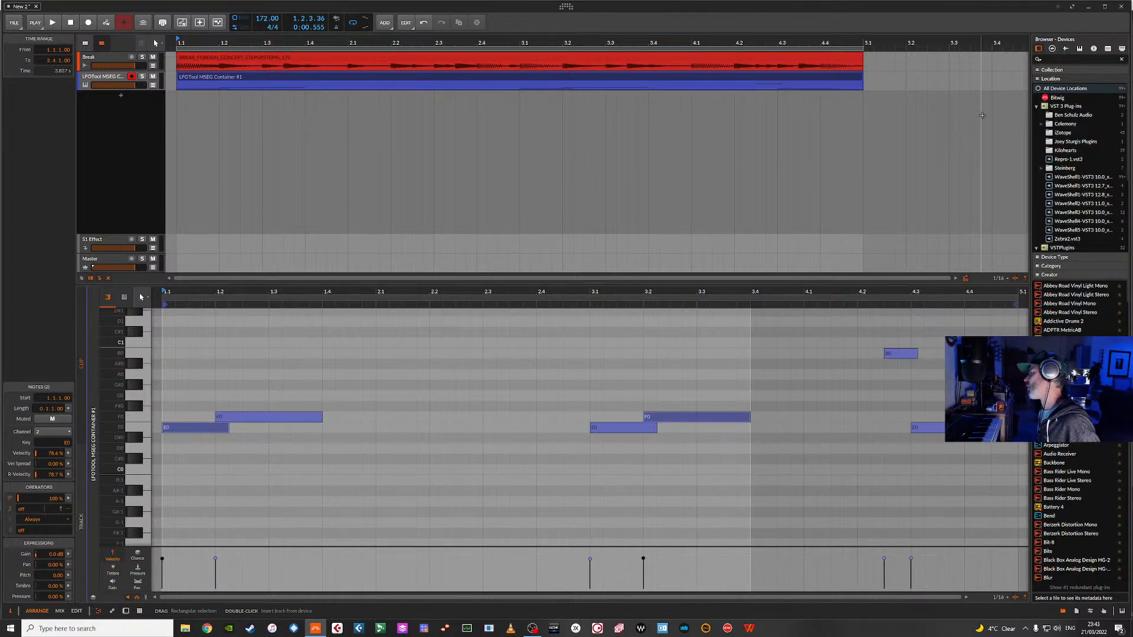
- Examine the channel assignments of the clip's E0, F0 and B0 notes one by one
scroll(1075, 520, down, 3)
scroll(1074, 519, up, 3)
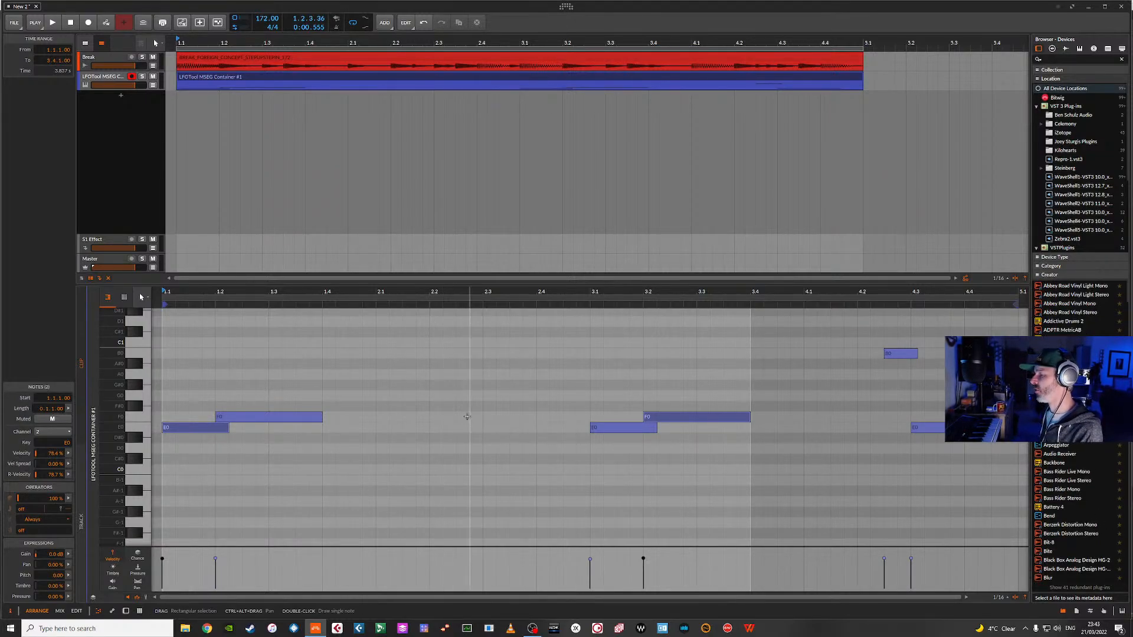
click(629, 428)
click(681, 420)
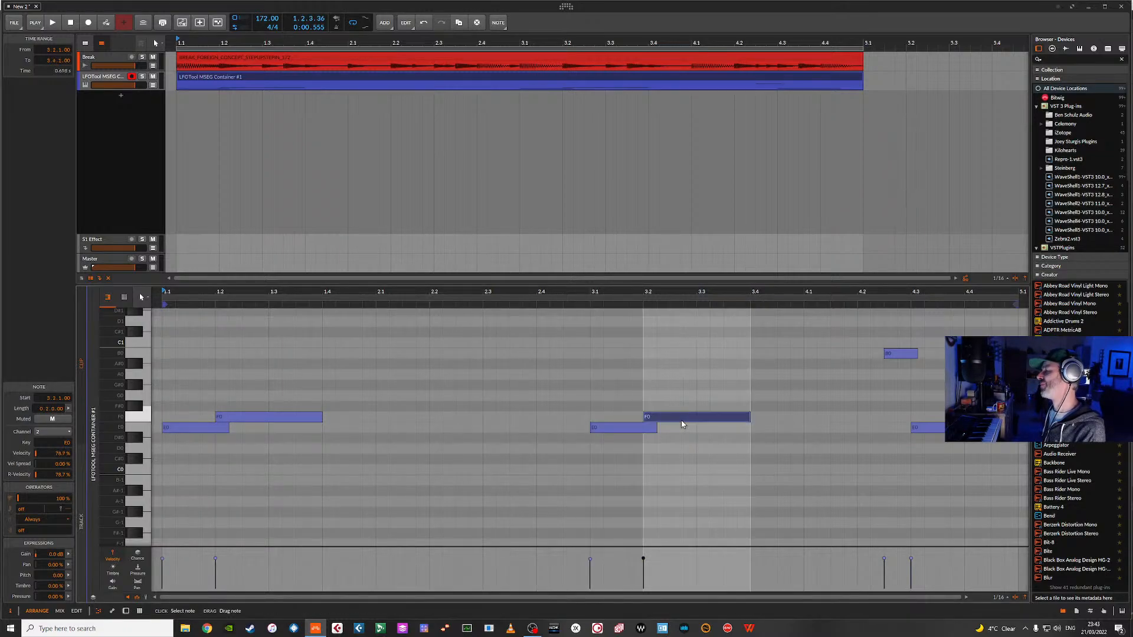
click(628, 432)
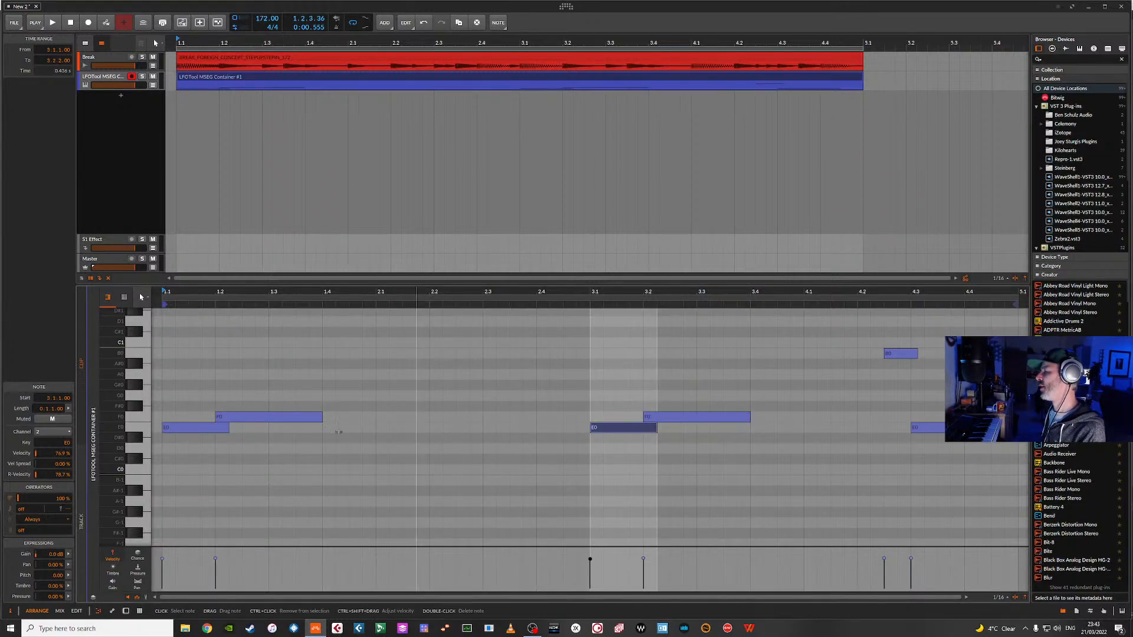
click(266, 415)
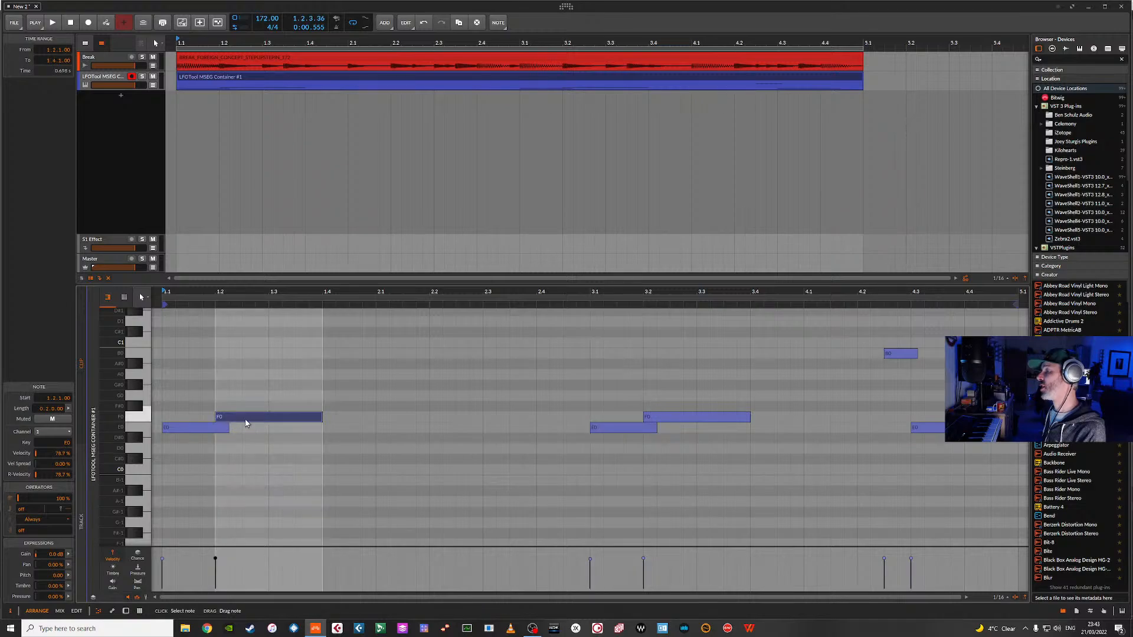
click(208, 426)
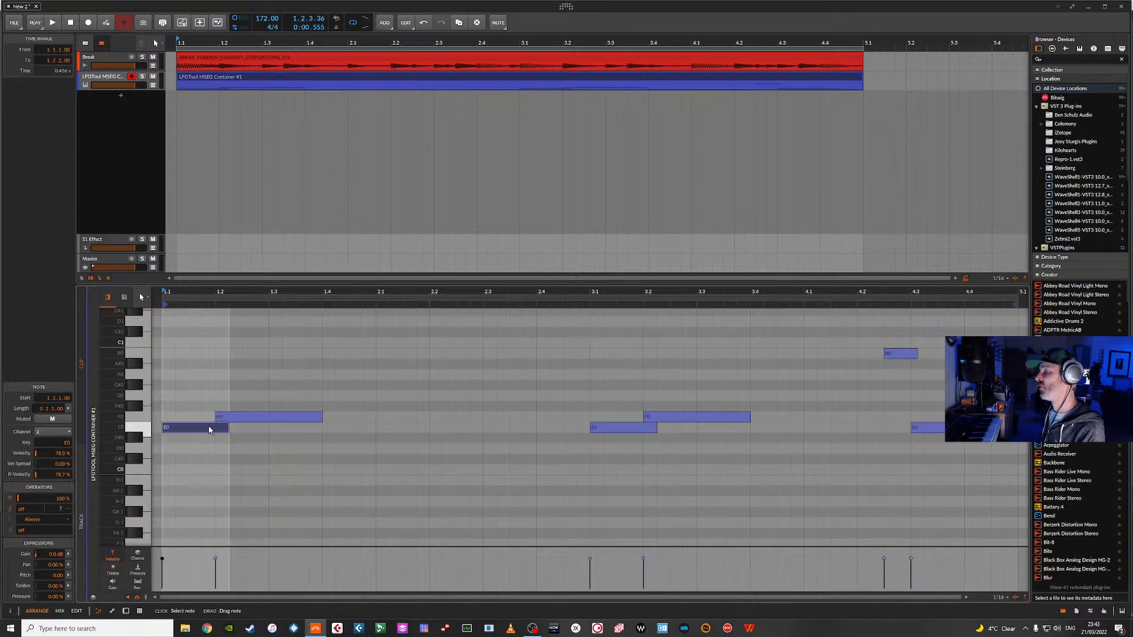
click(618, 429)
click(694, 416)
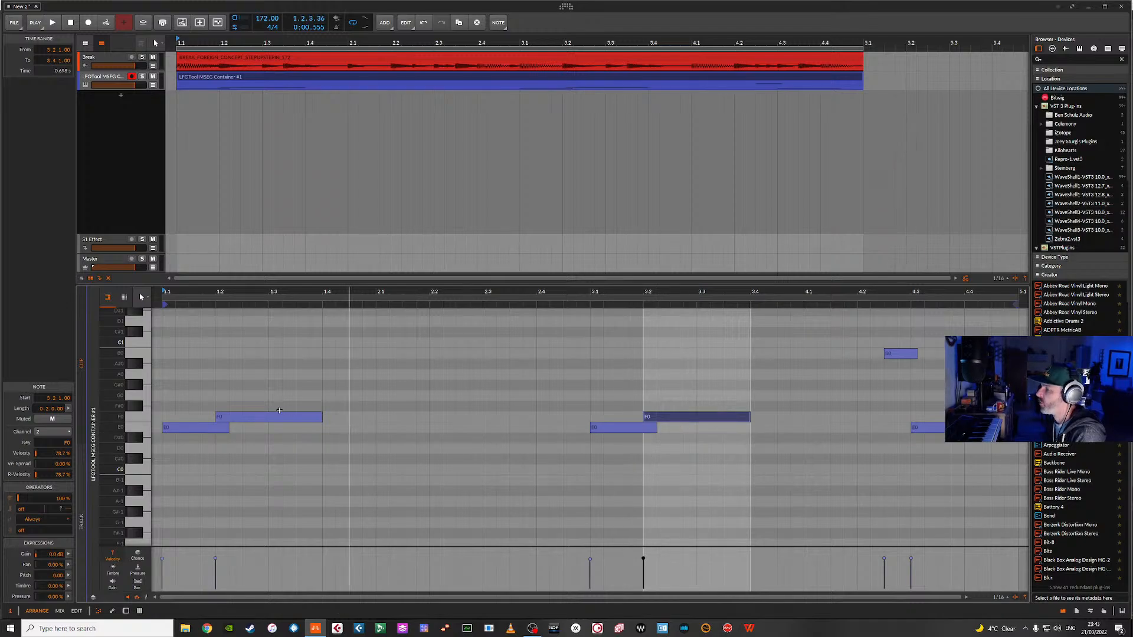
click(192, 429)
click(266, 418)
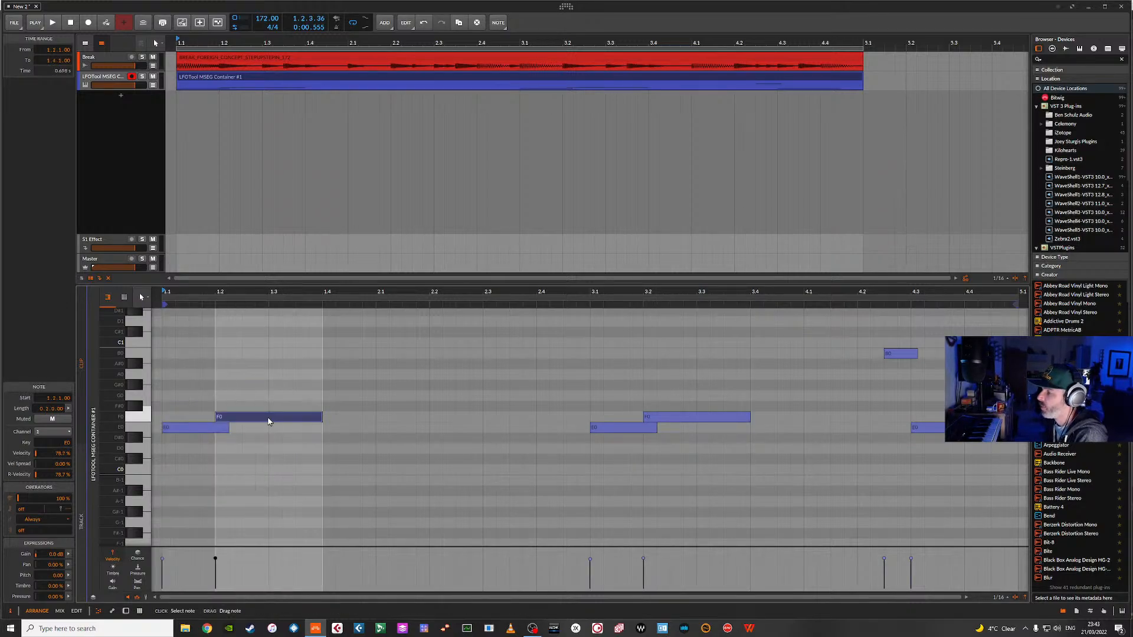
click(625, 428)
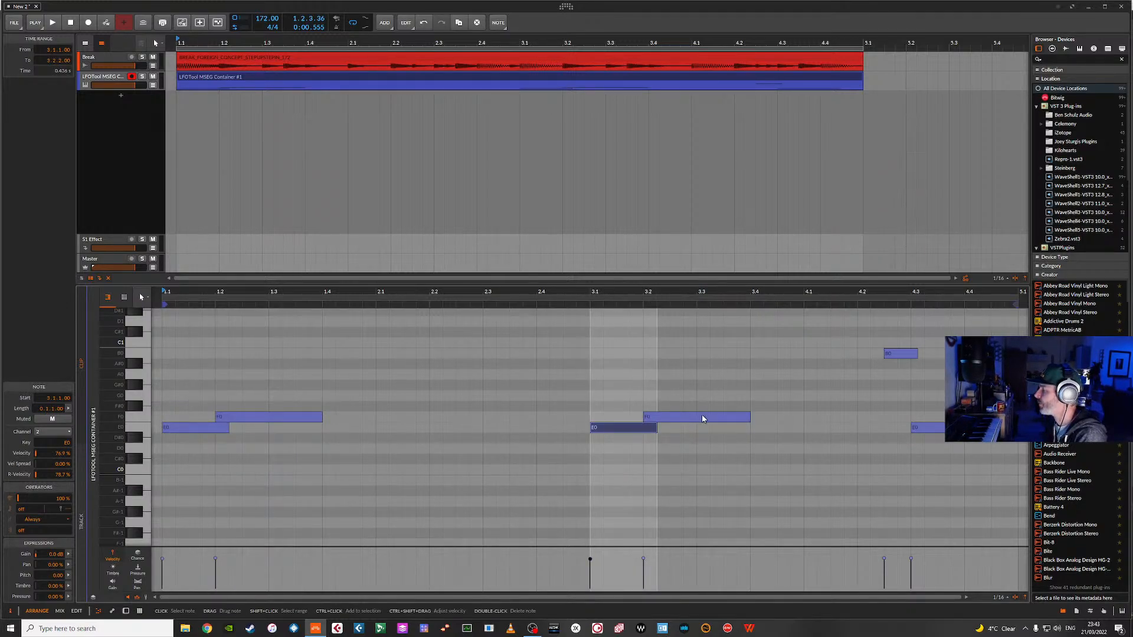
click(702, 416)
click(921, 427)
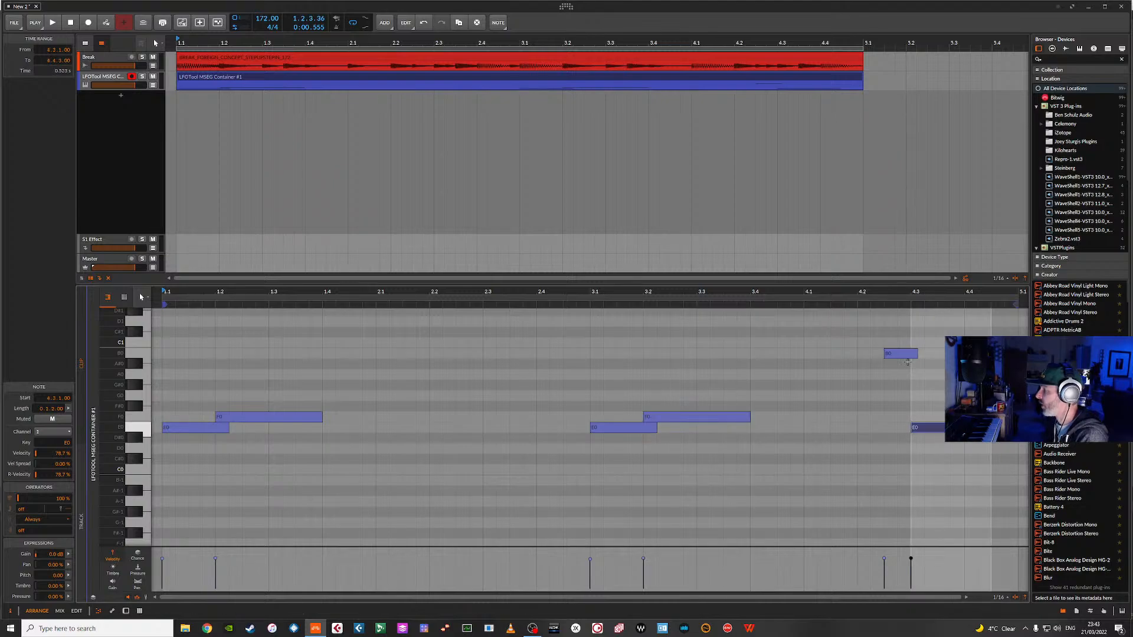
click(903, 354)
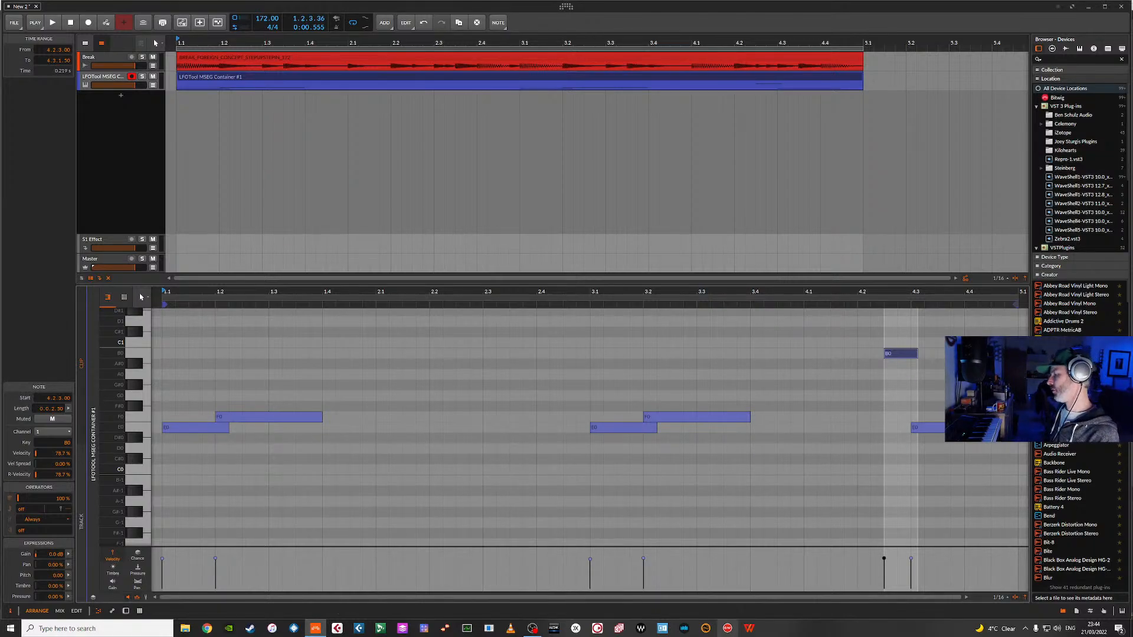
- Switch to the OBS window with the streaming controls
click(536, 627)
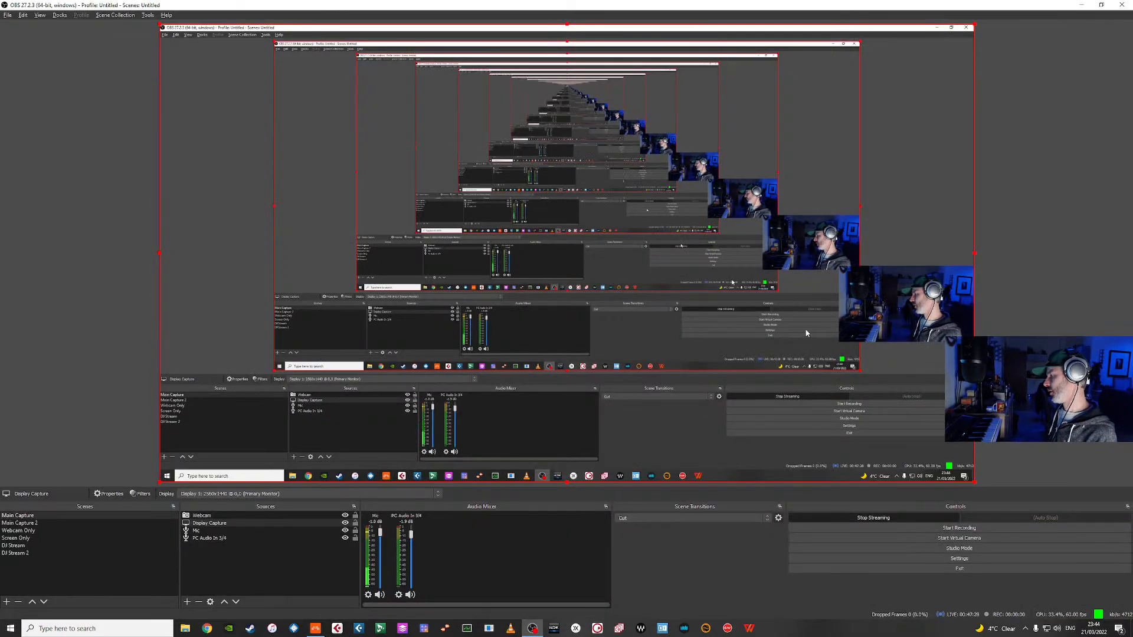